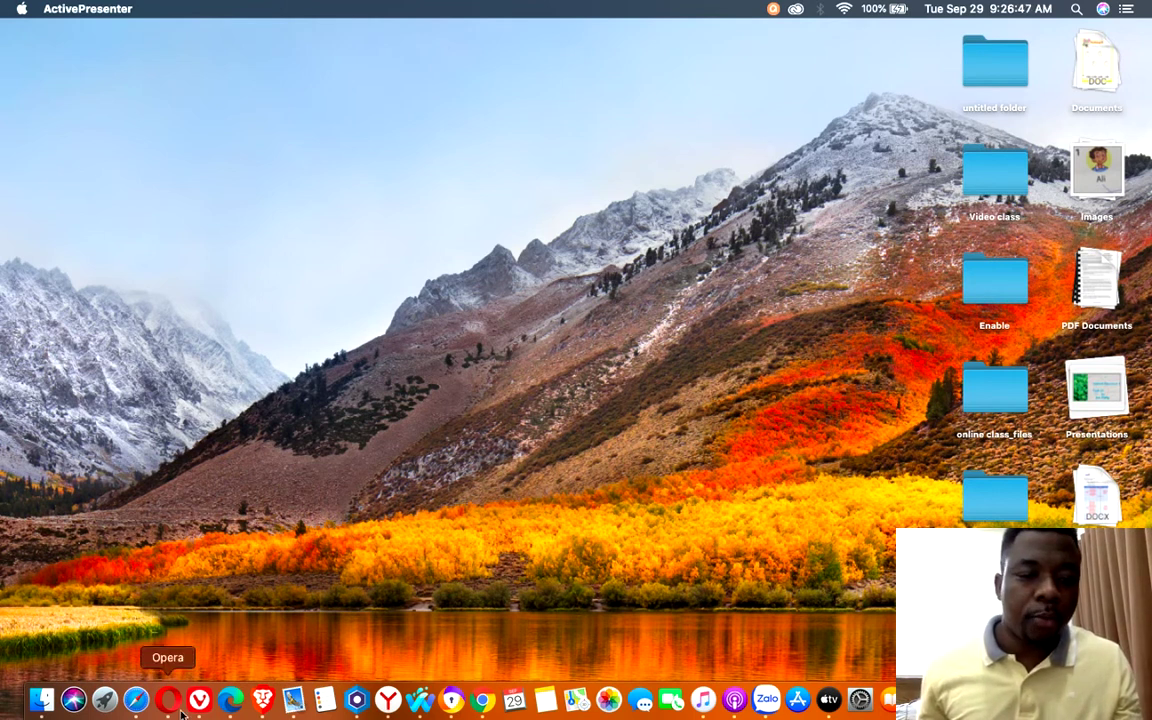
Step: Open Chrome full screen and run a Google search for baamboozle
{"action": "left_click", "coordinate": [481, 702]}
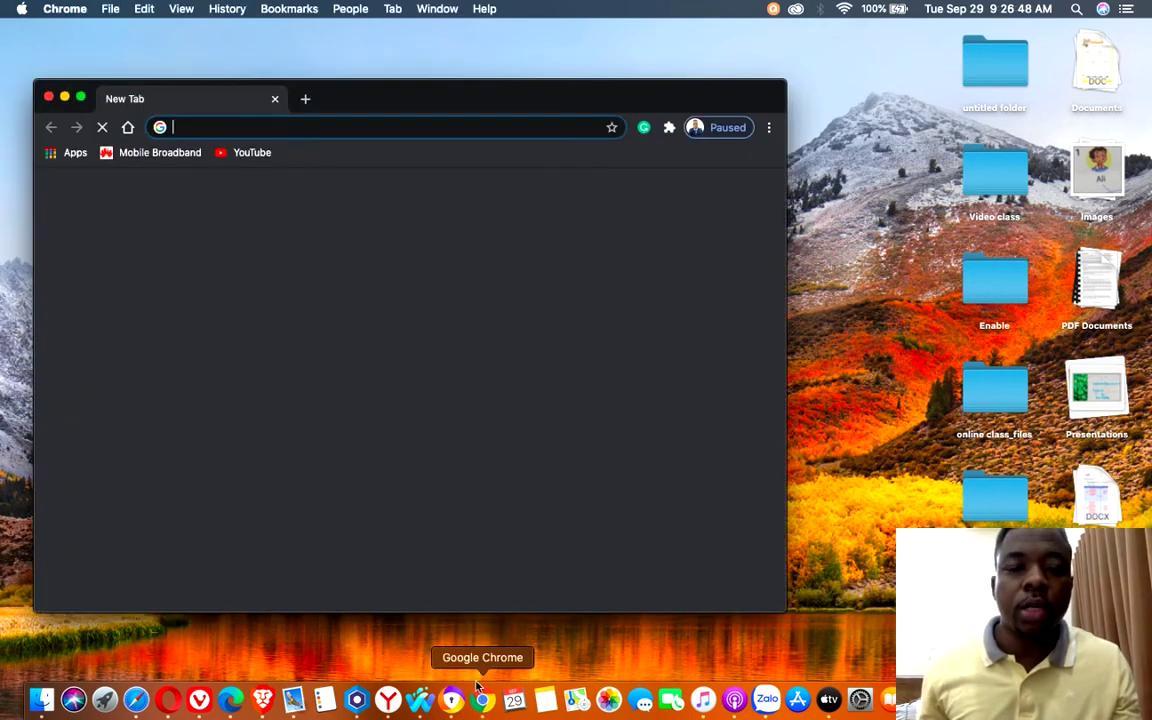
{"action": "left_click", "coordinate": [80, 97]}
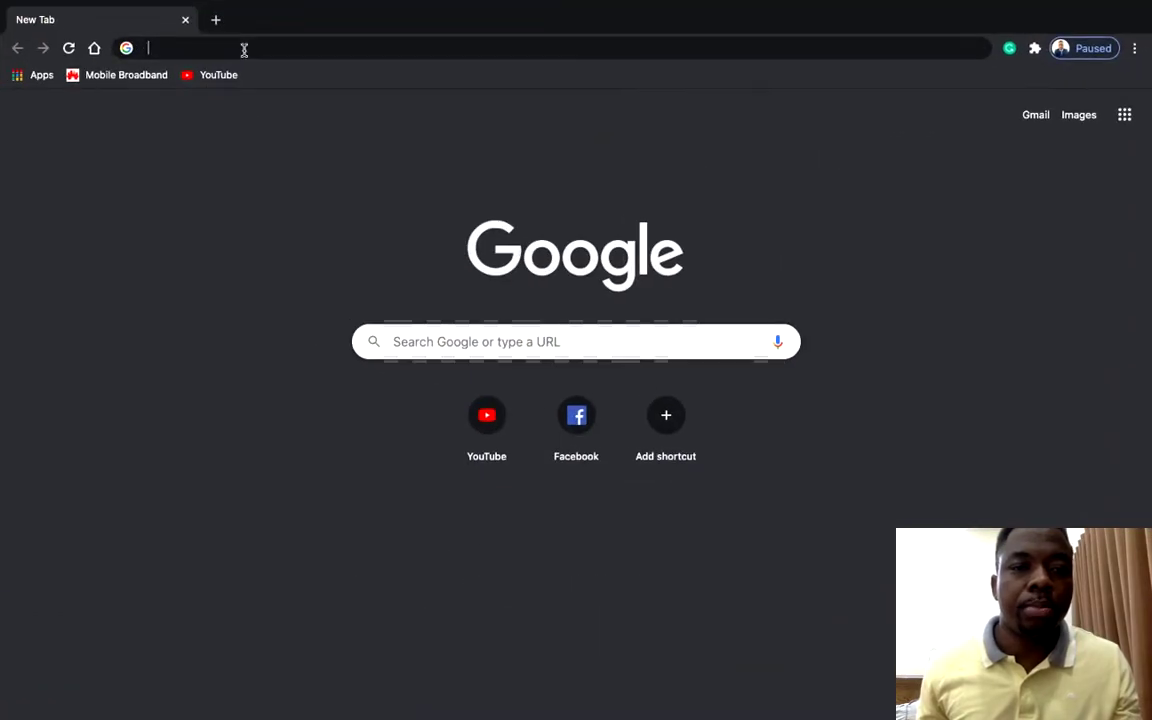
{"action": "left_click", "coordinate": [244, 47]}
{"action": "left_click", "coordinate": [199, 78]}
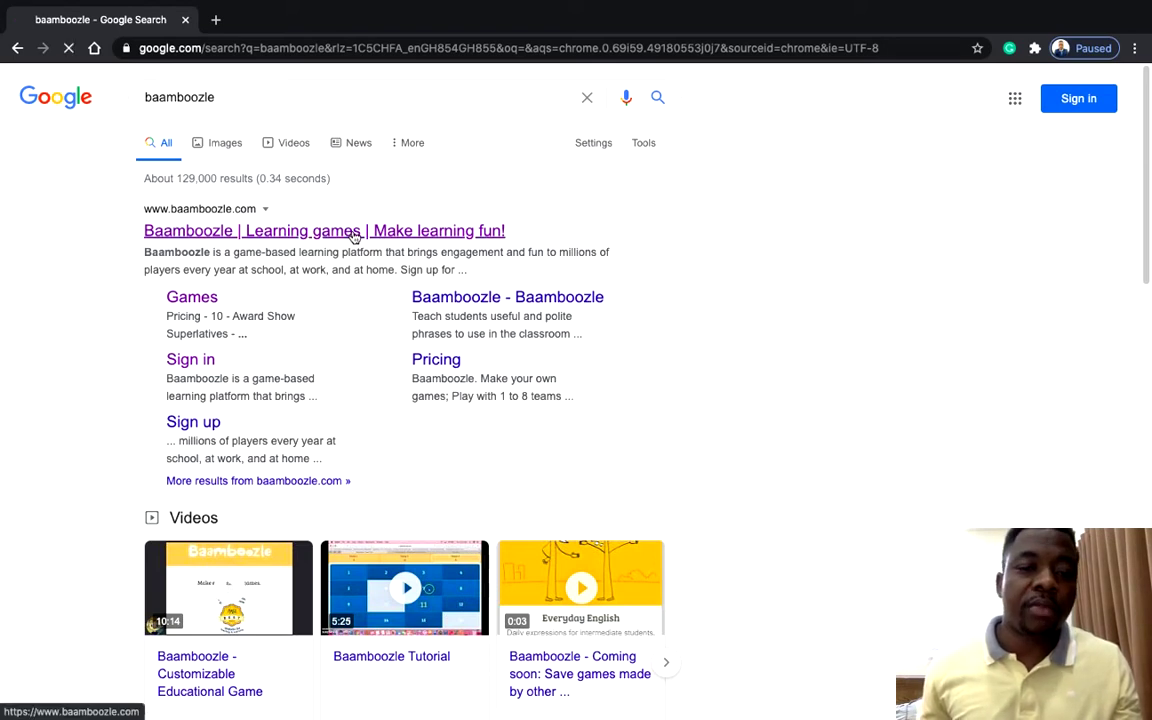
Step: Open the official baamboozle.com site from the results and scroll its home page
{"action": "left_click", "coordinate": [353, 235]}
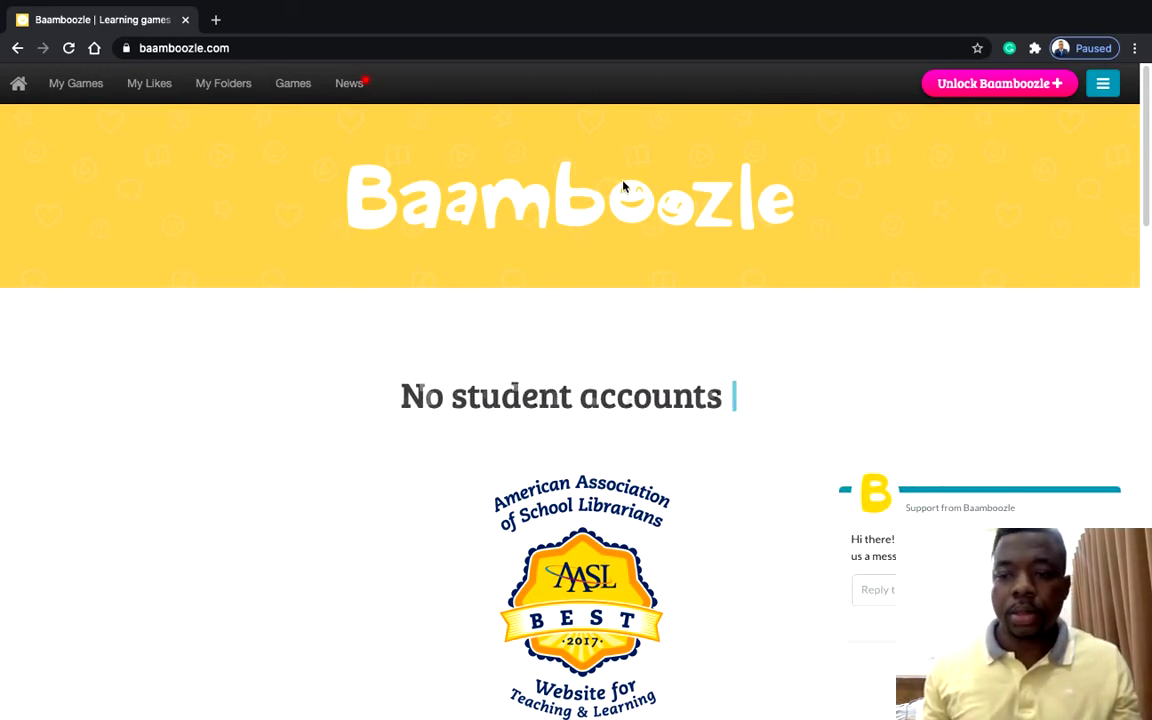
{"action": "scroll", "coordinate": [810, 190], "scroll_direction": "down", "scroll_amount": 3}
{"action": "scroll", "coordinate": [815, 202], "scroll_direction": "up", "scroll_amount": 3}
{"action": "scroll", "coordinate": [815, 200], "scroll_direction": "down", "scroll_amount": 10}
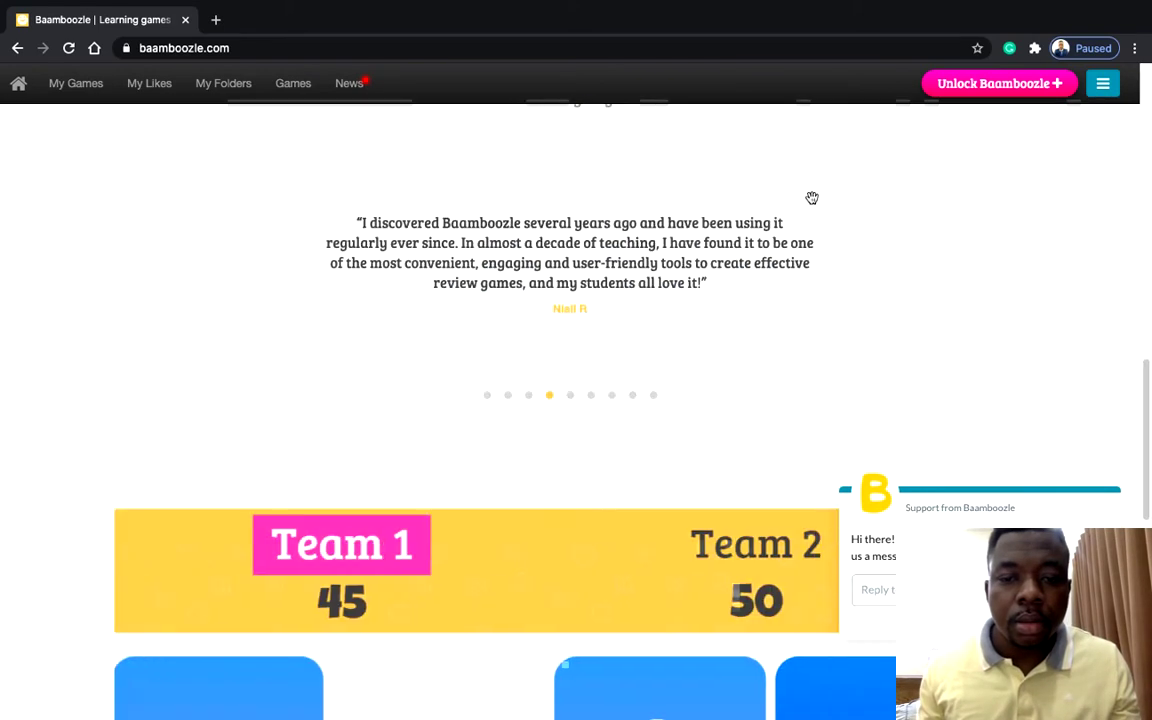
{"action": "scroll", "coordinate": [815, 200], "scroll_direction": "up", "scroll_amount": 10}
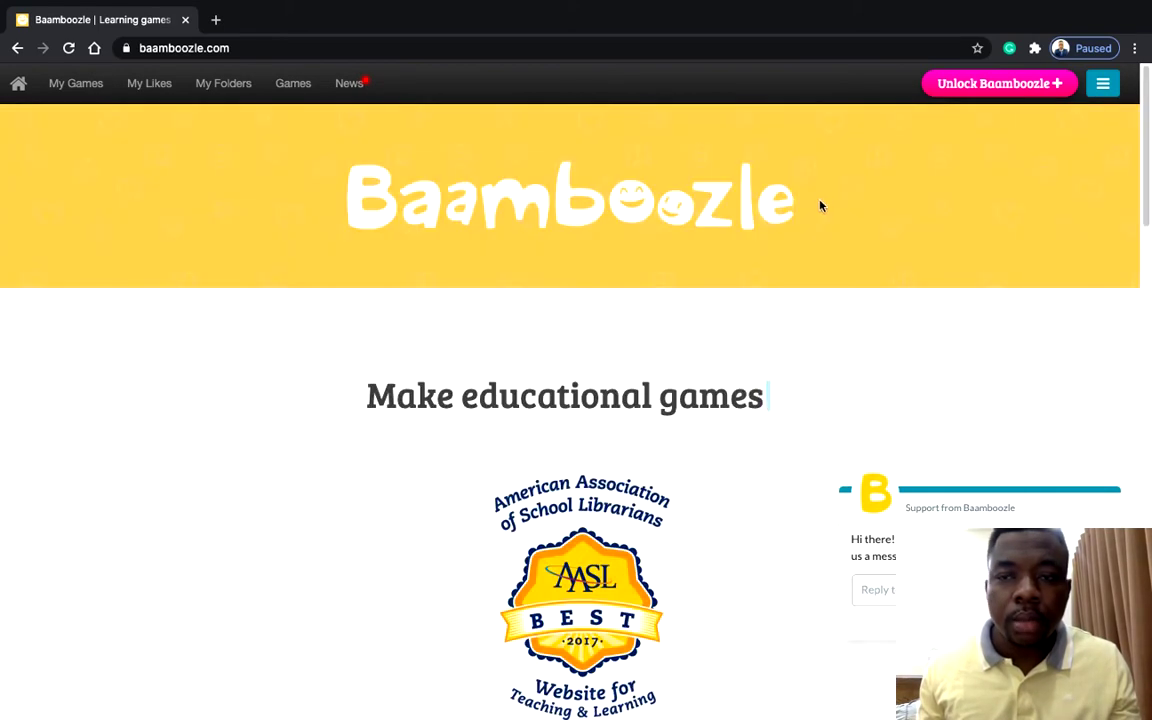
Step: Sign out of the current account and go to the Sign in page
{"action": "left_click", "coordinate": [1099, 82]}
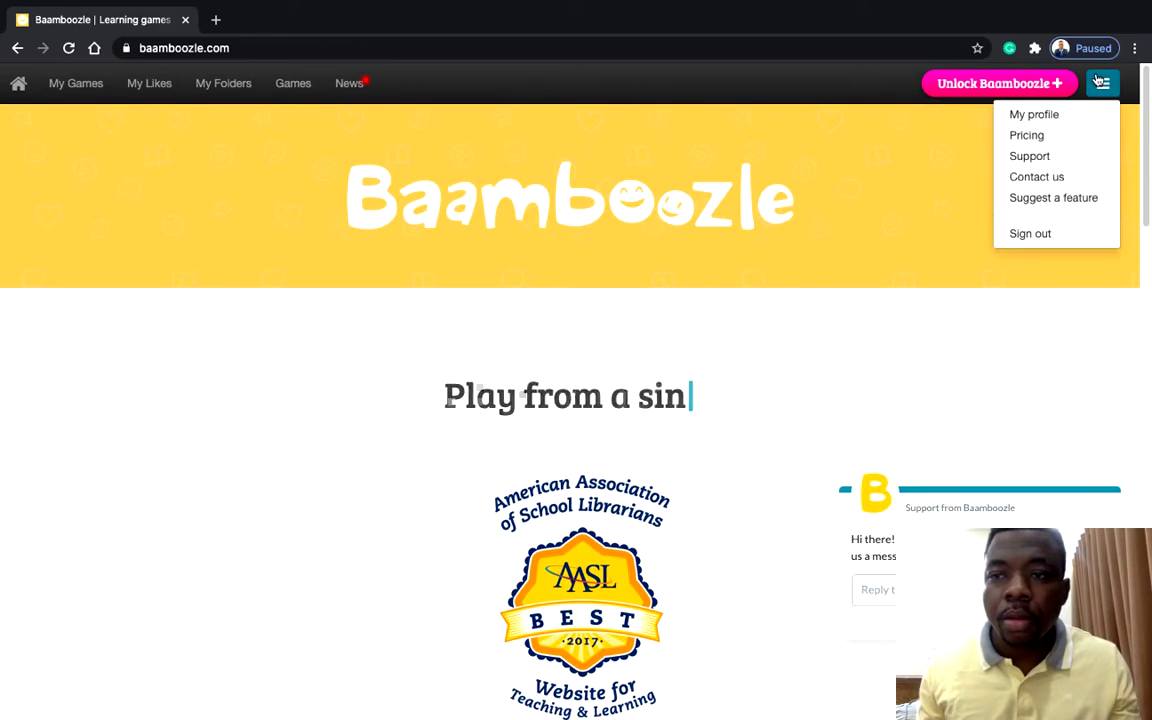
{"action": "left_click", "coordinate": [1031, 233]}
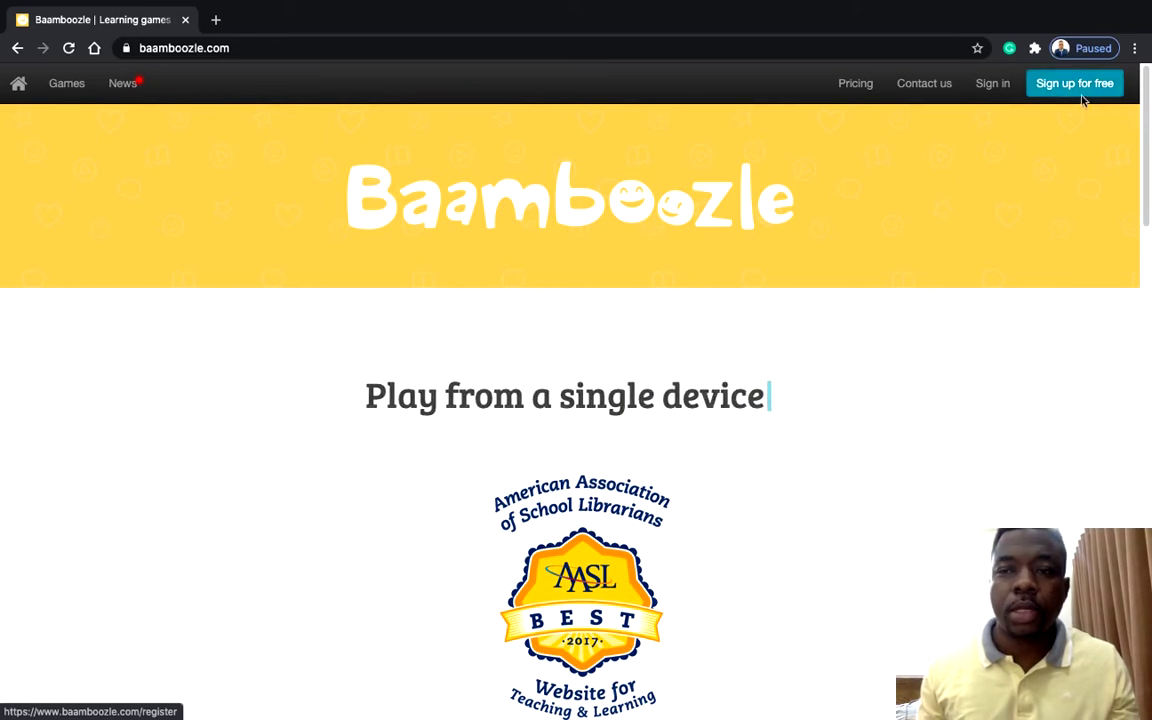
{"action": "left_click", "coordinate": [989, 87]}
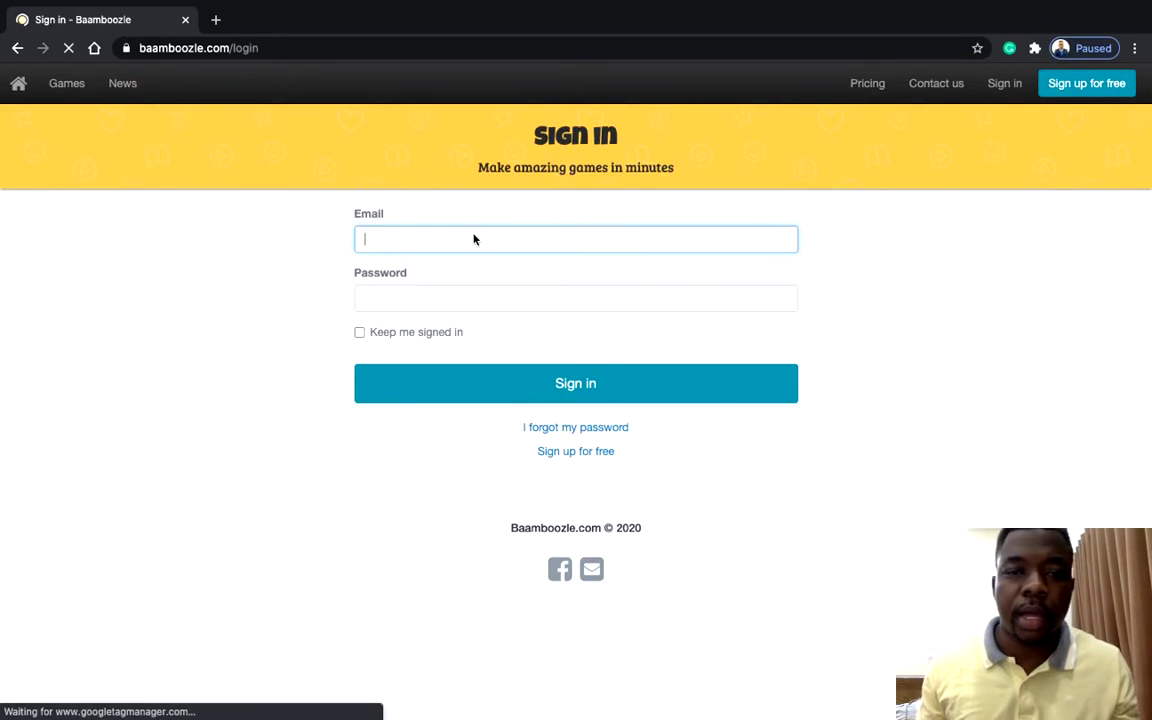
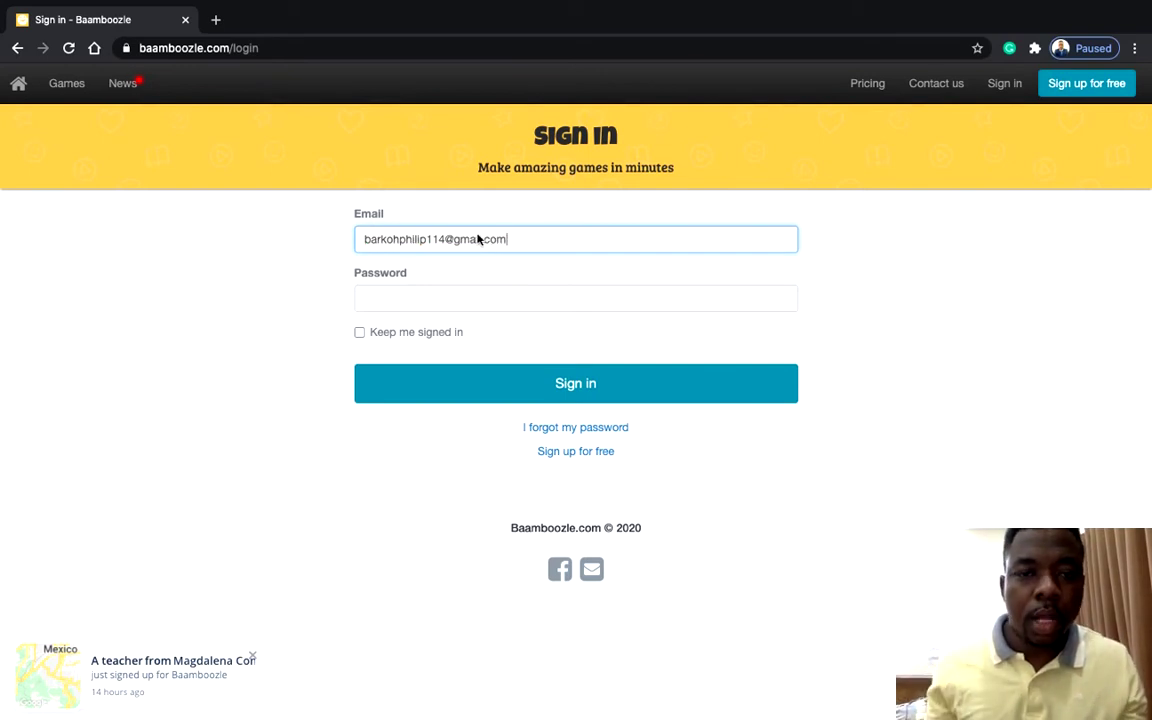
Step: Log in with the account email and password, with Keep me signed in ticked
{"action": "left_click", "coordinate": [407, 307]}
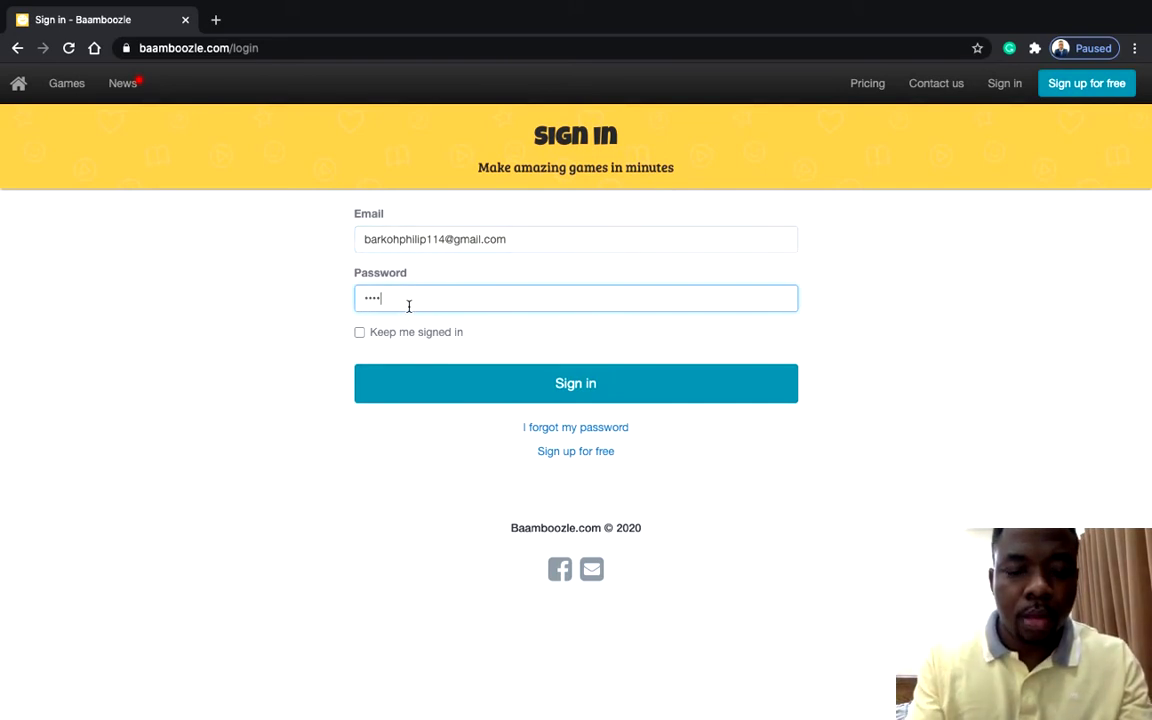
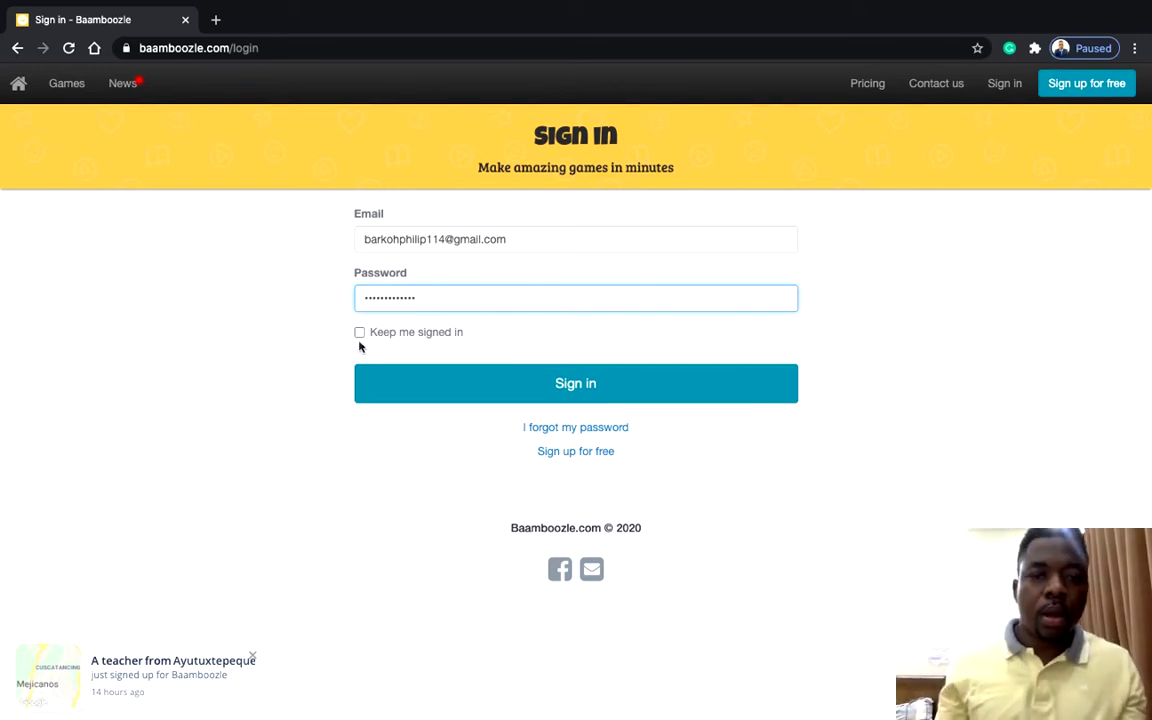
{"action": "left_click", "coordinate": [359, 332]}
{"action": "left_click", "coordinate": [509, 380]}
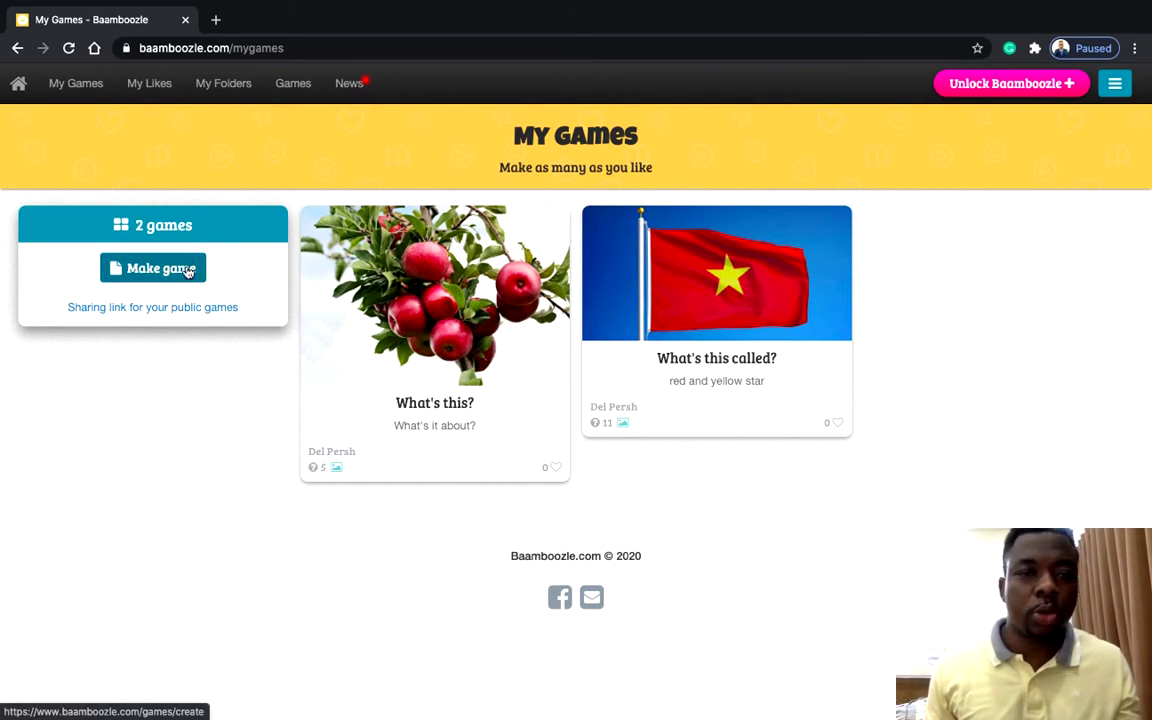
Step: Start a new game titled "What's this called?"
{"action": "left_click", "coordinate": [186, 268]}
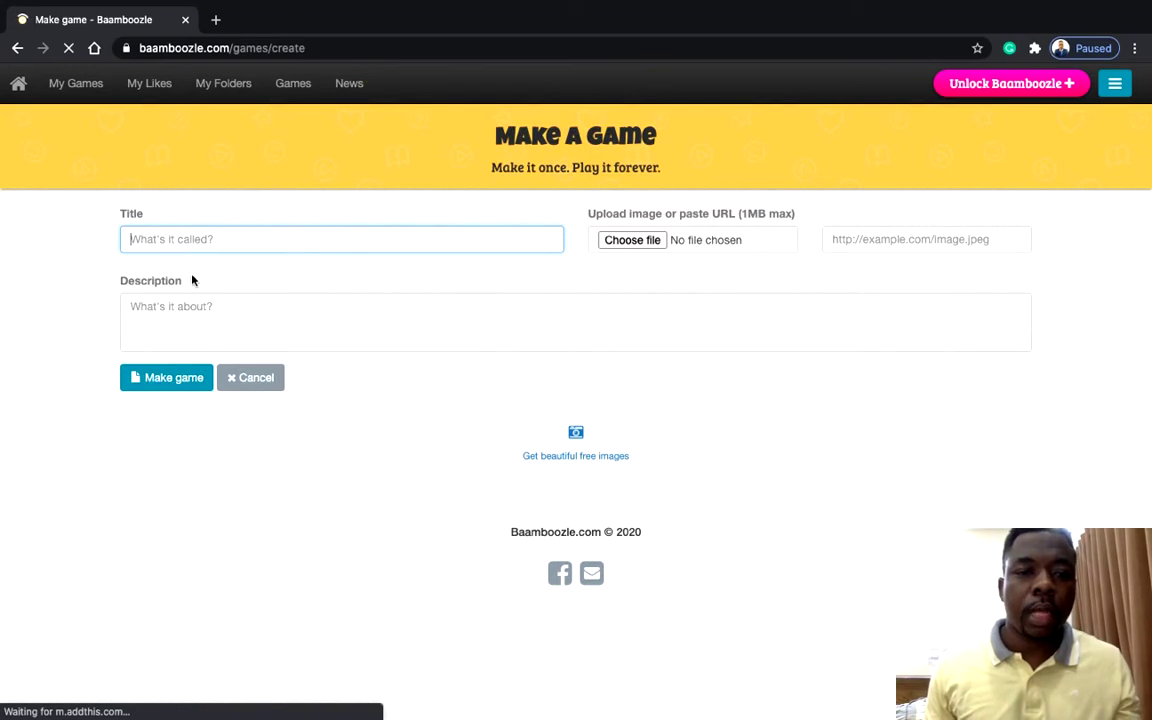
{"action": "left_click", "coordinate": [158, 377]}
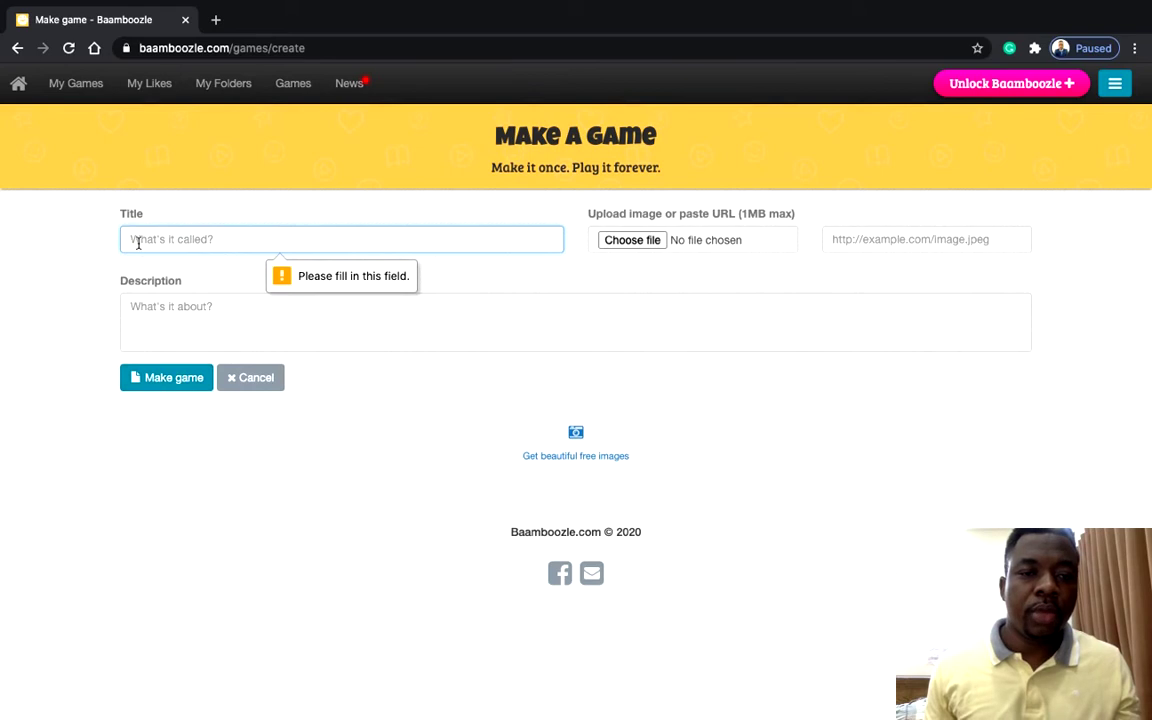
{"action": "type", "text": "W"}
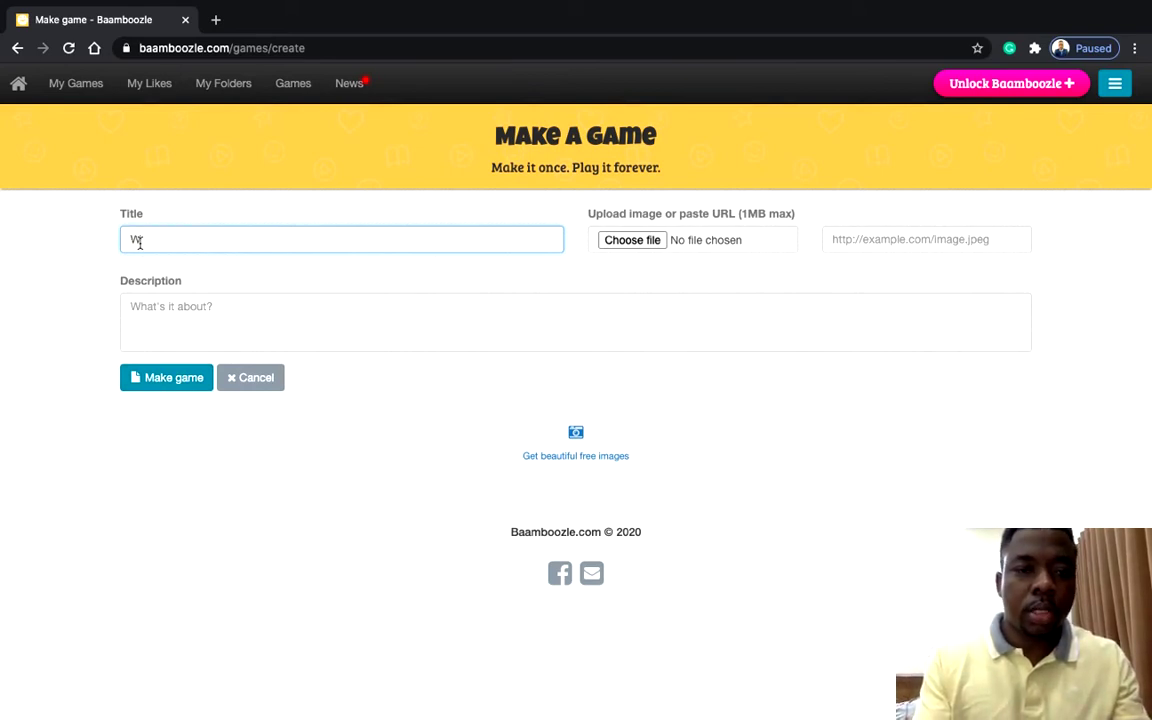
{"action": "key", "text": "BackSpace"}
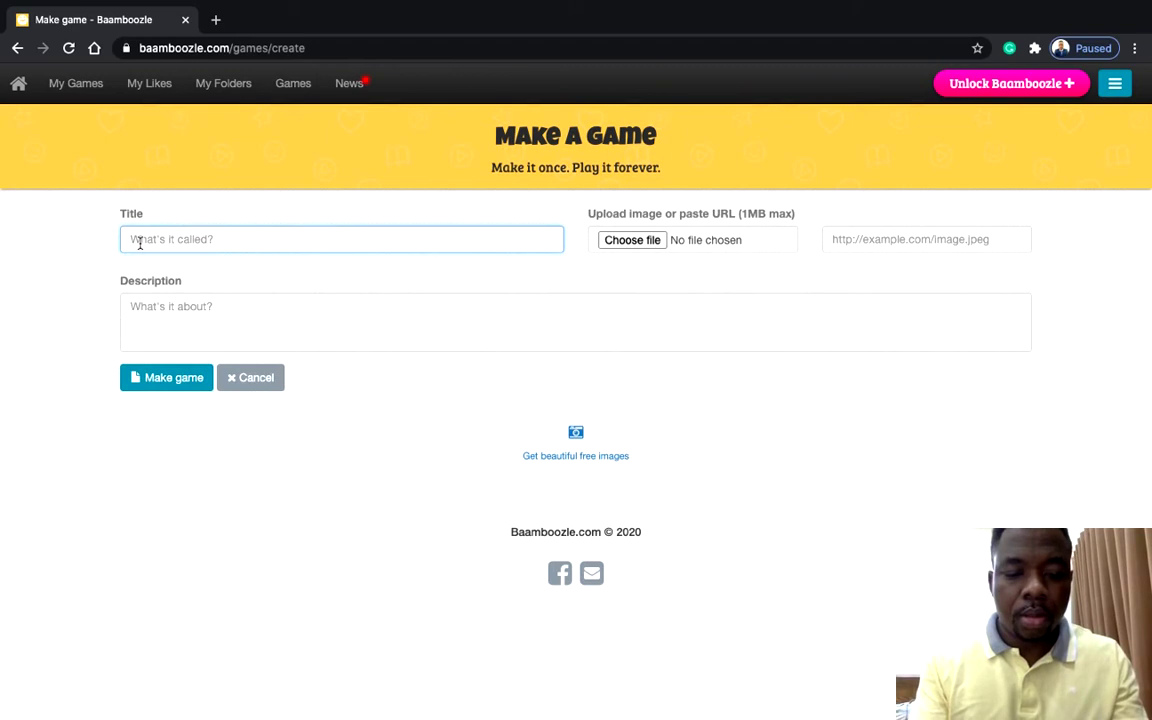
{"action": "type", "text": "Wh"}
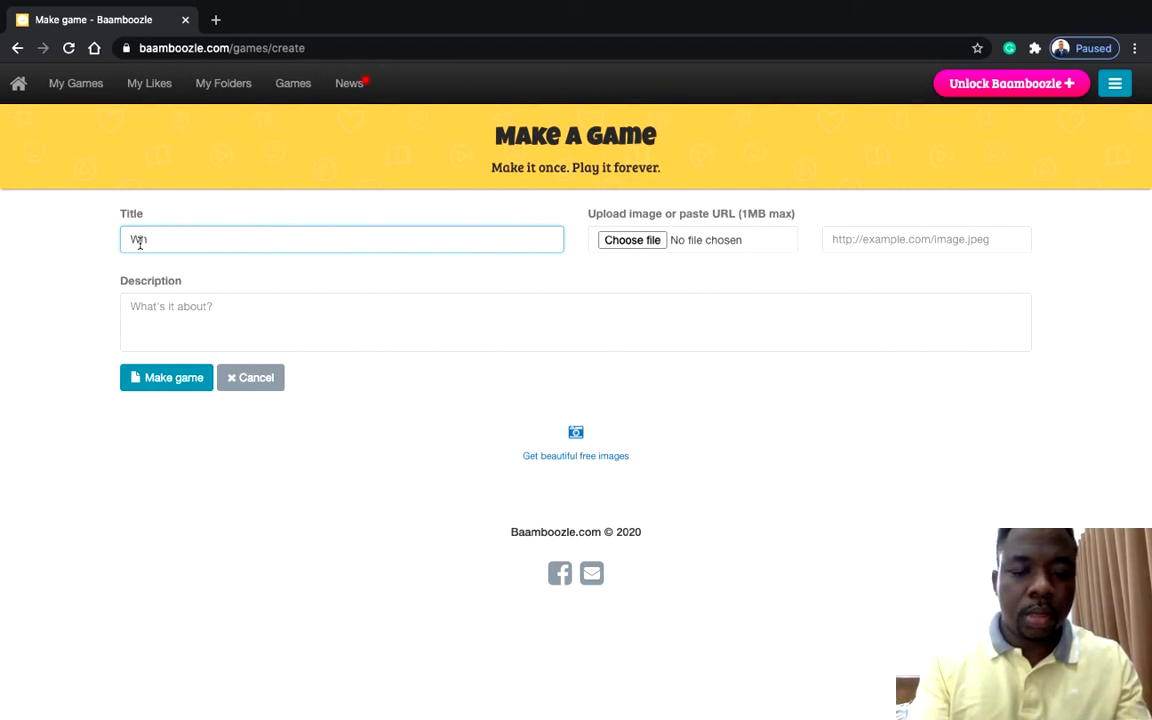
{"action": "type", "text": "ats"}
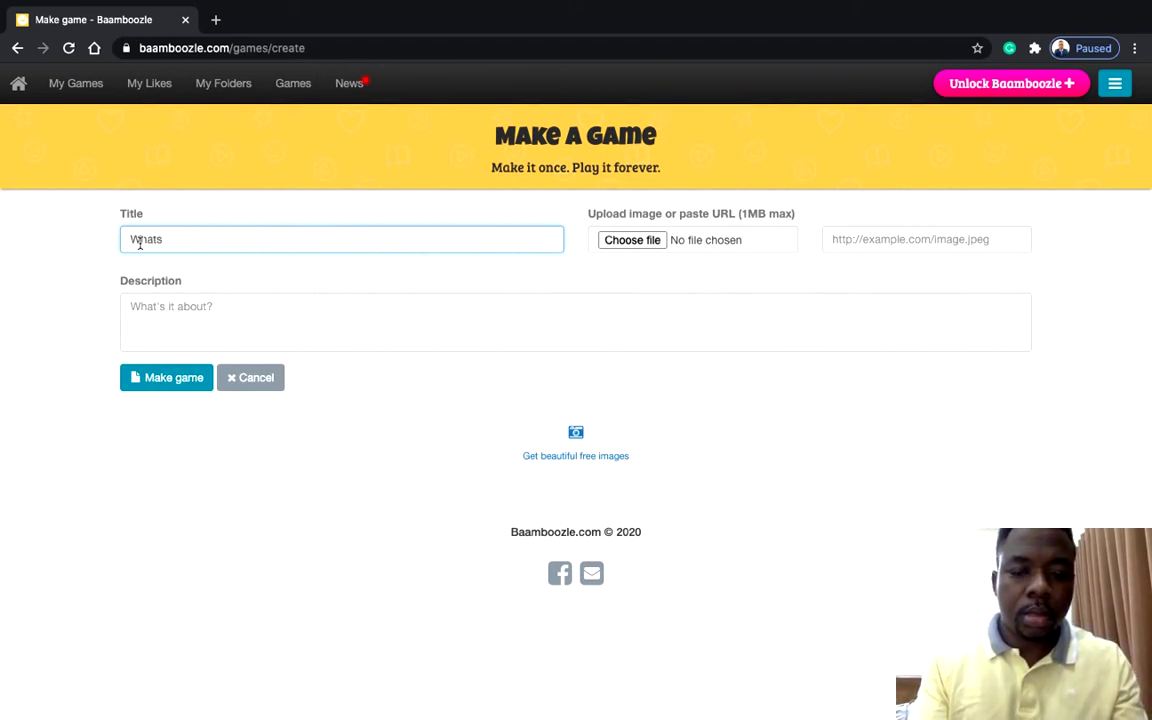
{"action": "type", "text": " this"}
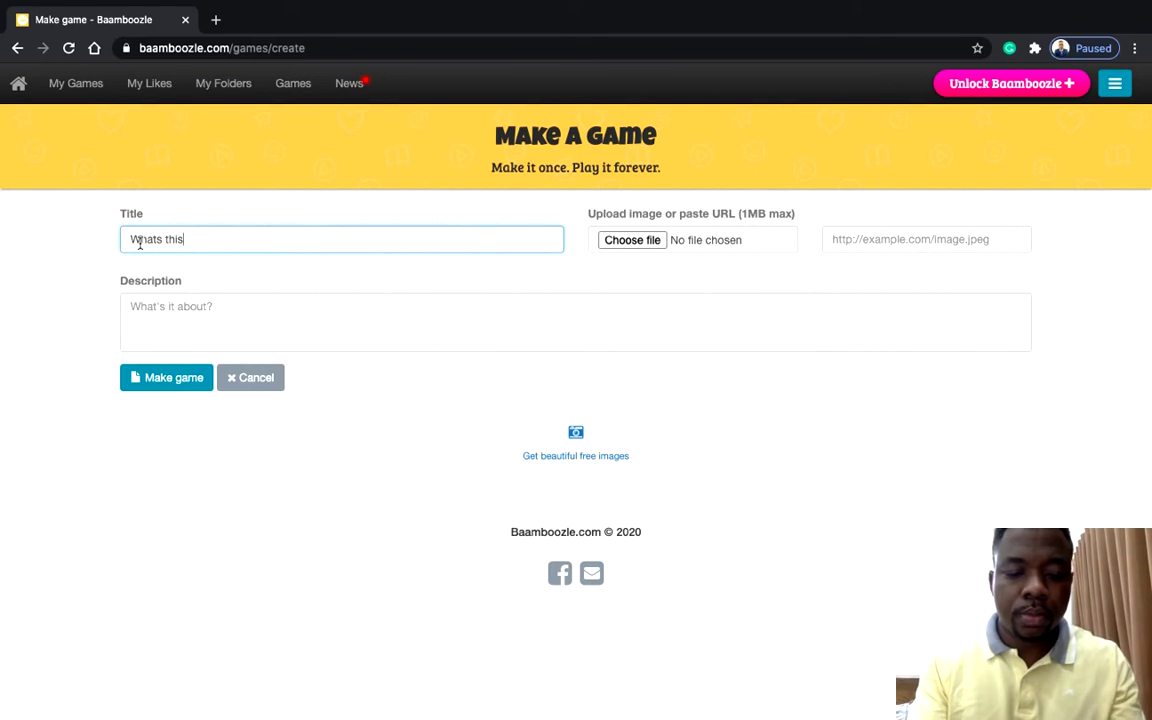
{"action": "type", "text": " called?"}
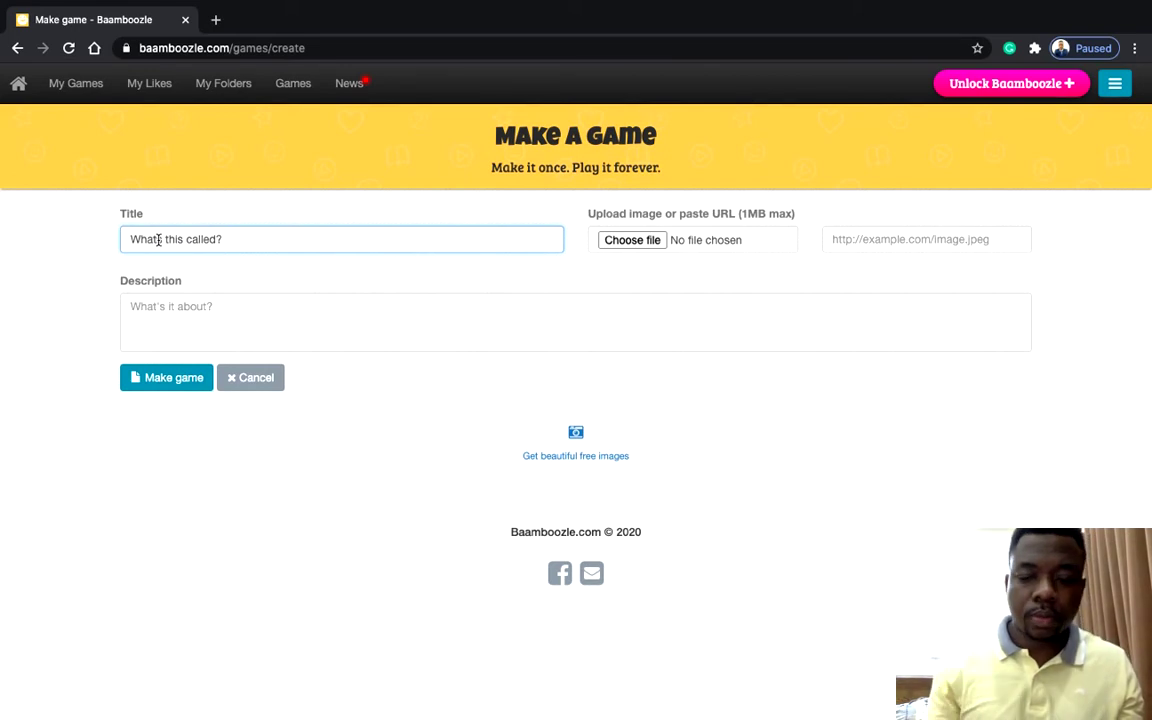
{"action": "left_click", "coordinate": [158, 240]}
{"action": "type", "text": "'s"}
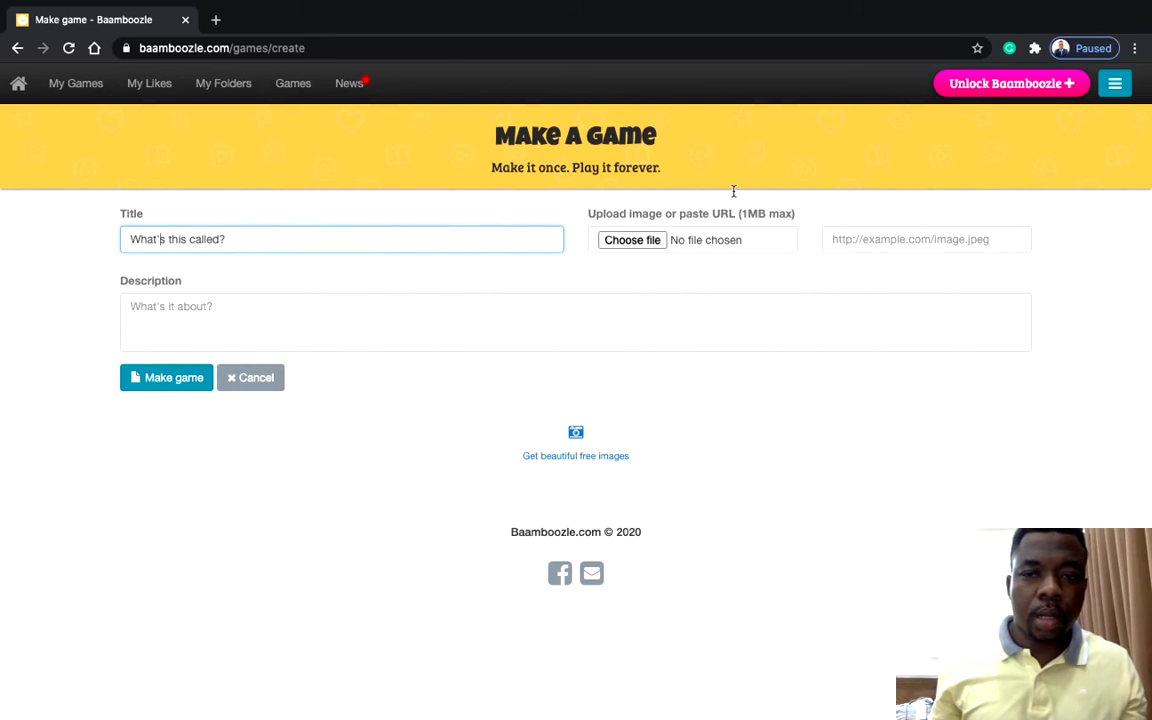
Step: Cancel the image file chooser and open the free images site in a new tab
{"action": "left_click", "coordinate": [633, 241]}
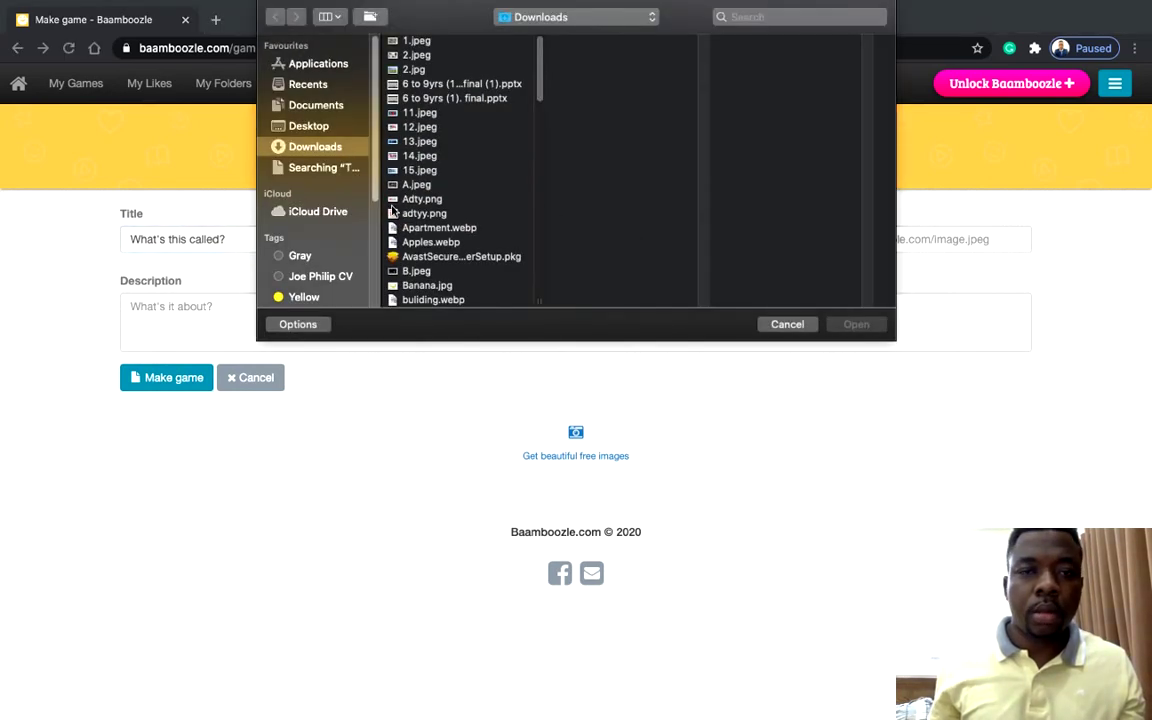
{"action": "left_click", "coordinate": [786, 324]}
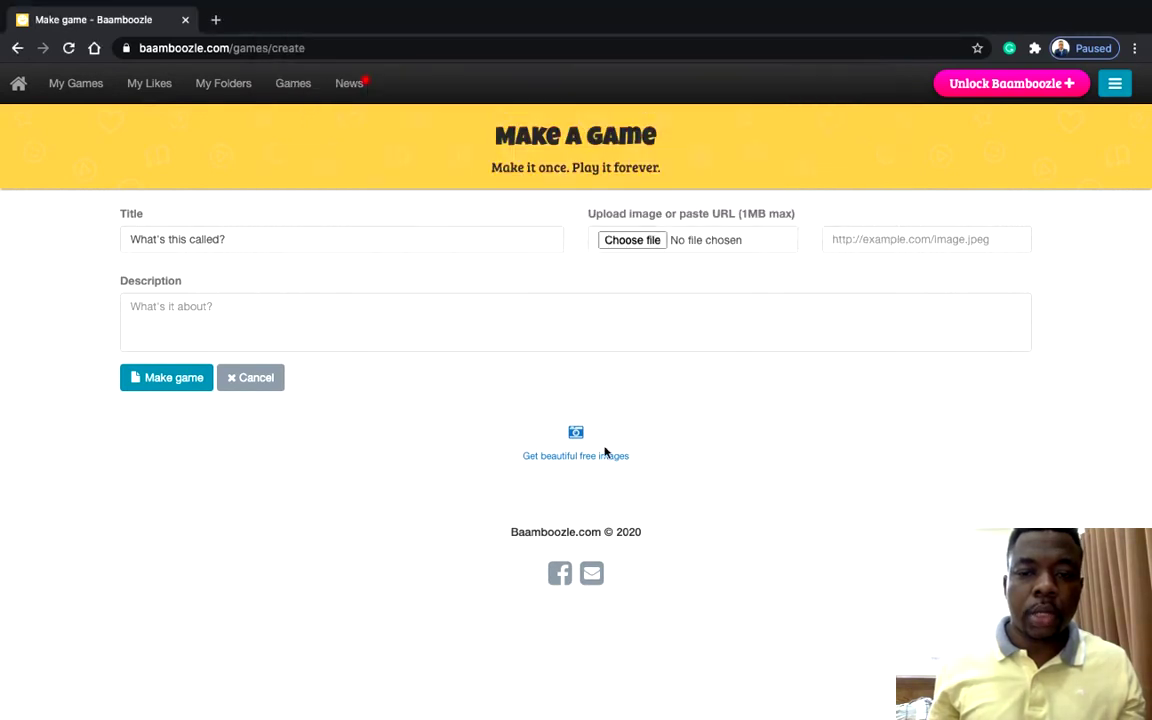
{"action": "left_click", "coordinate": [600, 458]}
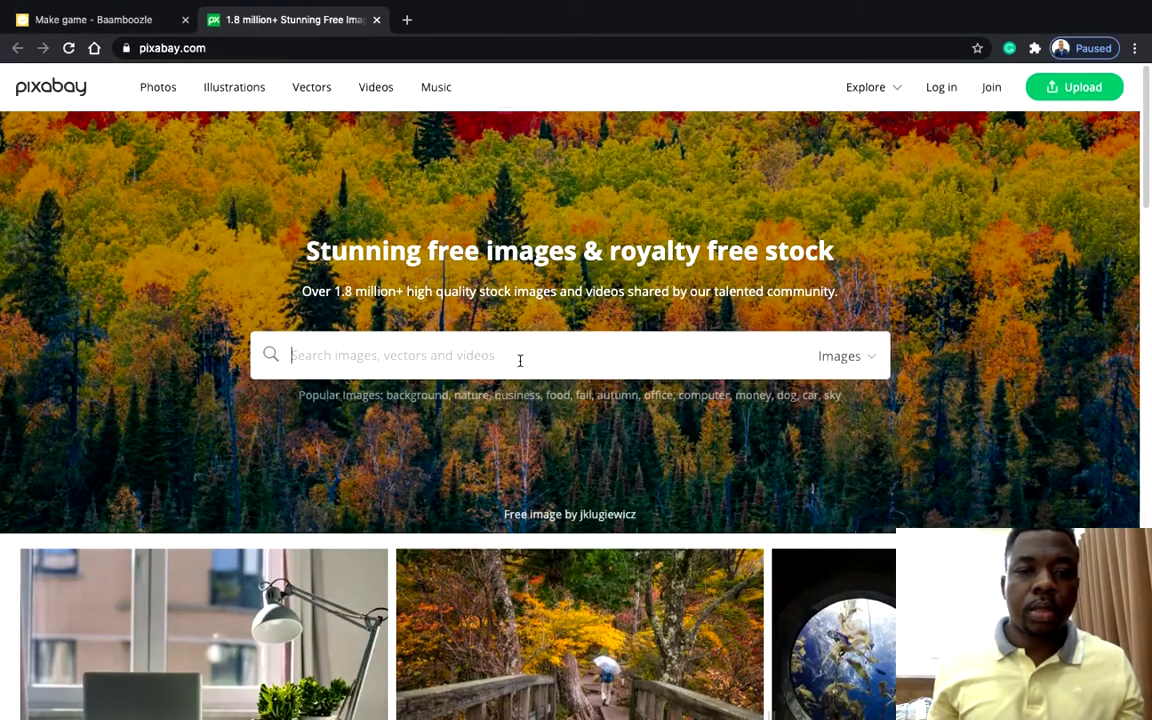
Step: Search Pixabay for 'Orange color' and browse through the image results
{"action": "type", "text": "Or"}
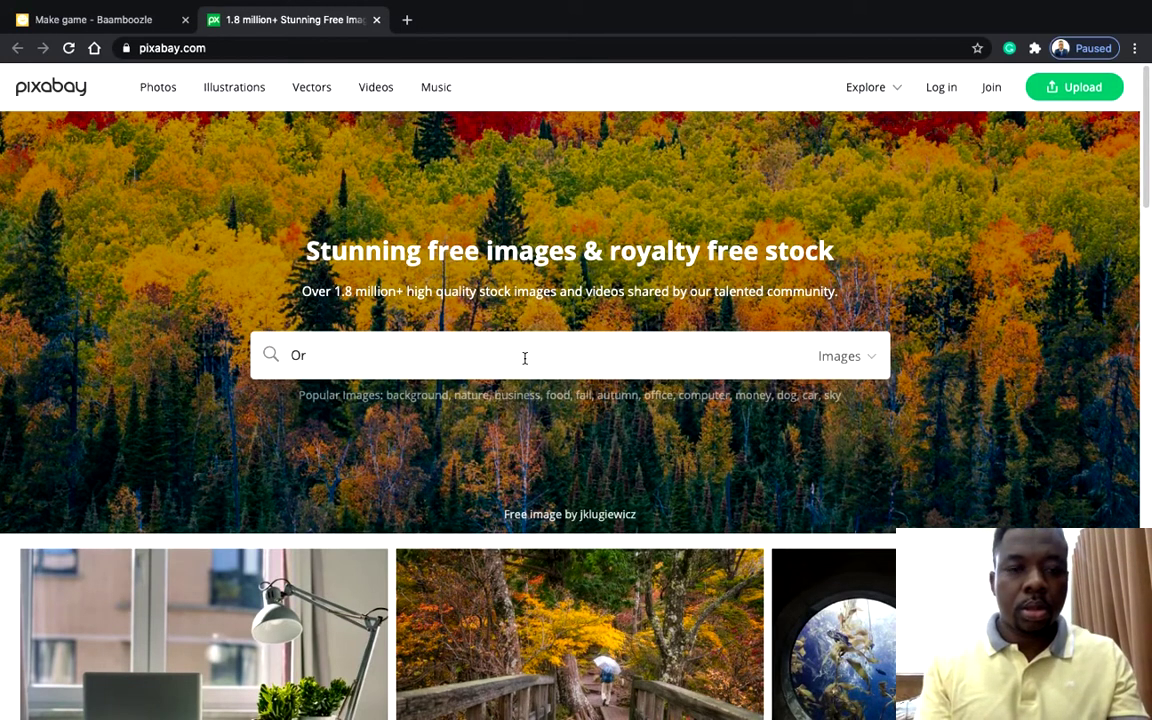
{"action": "type", "text": "ang"}
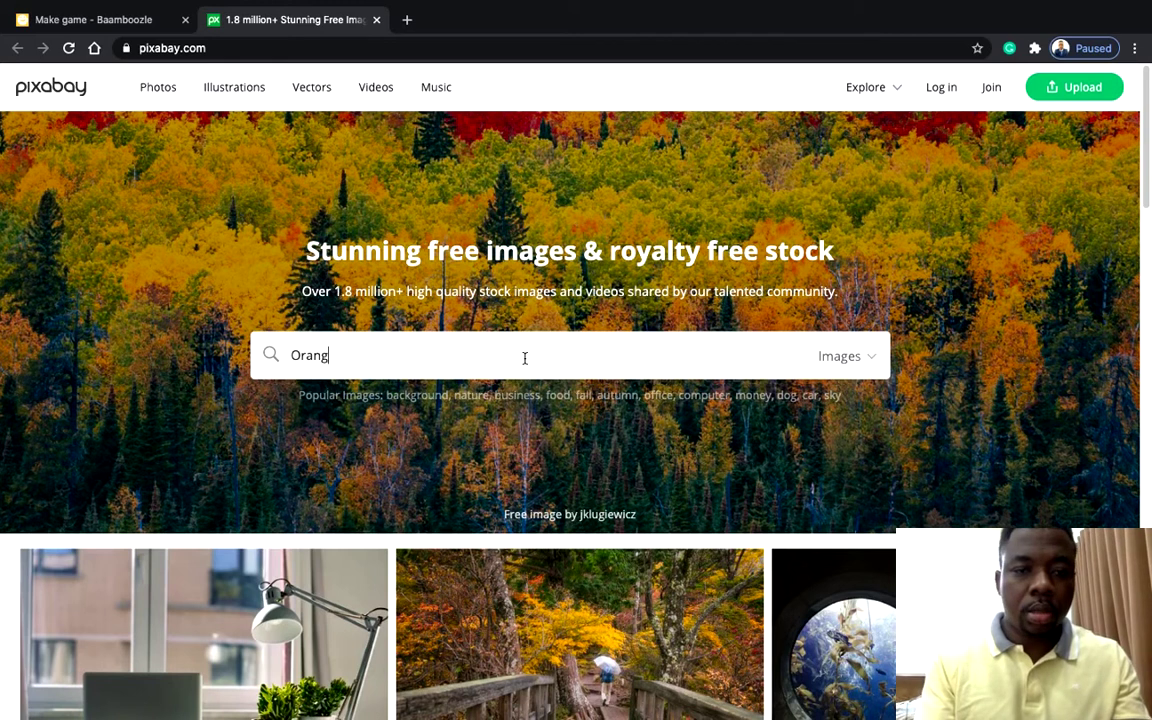
{"action": "type", "text": "e color"}
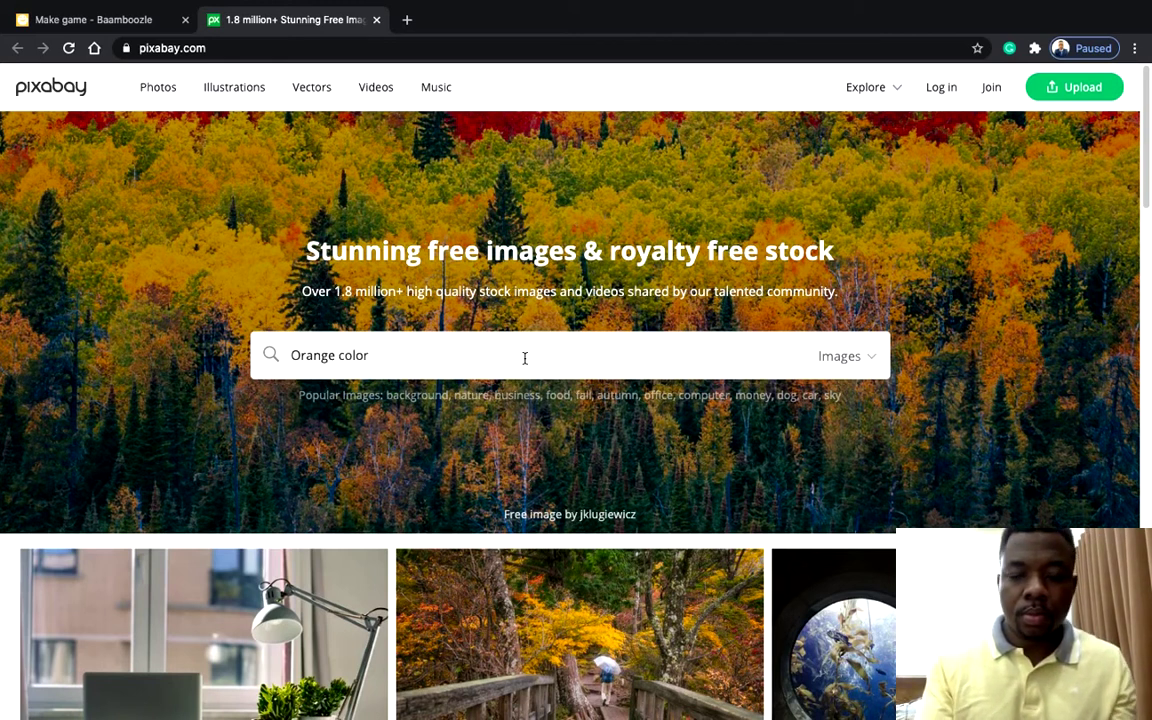
{"action": "key", "text": "Return"}
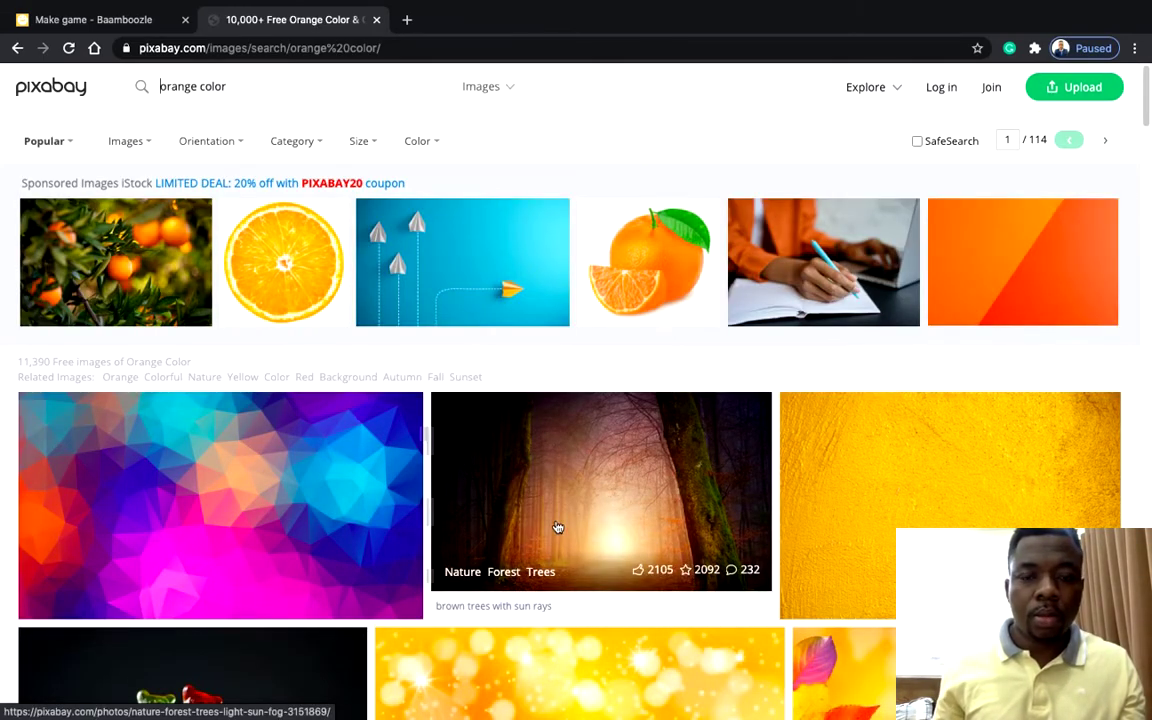
{"action": "scroll", "coordinate": [509, 486], "scroll_direction": "down", "scroll_amount": 6}
{"action": "scroll", "coordinate": [555, 522], "scroll_direction": "down", "scroll_amount": 8}
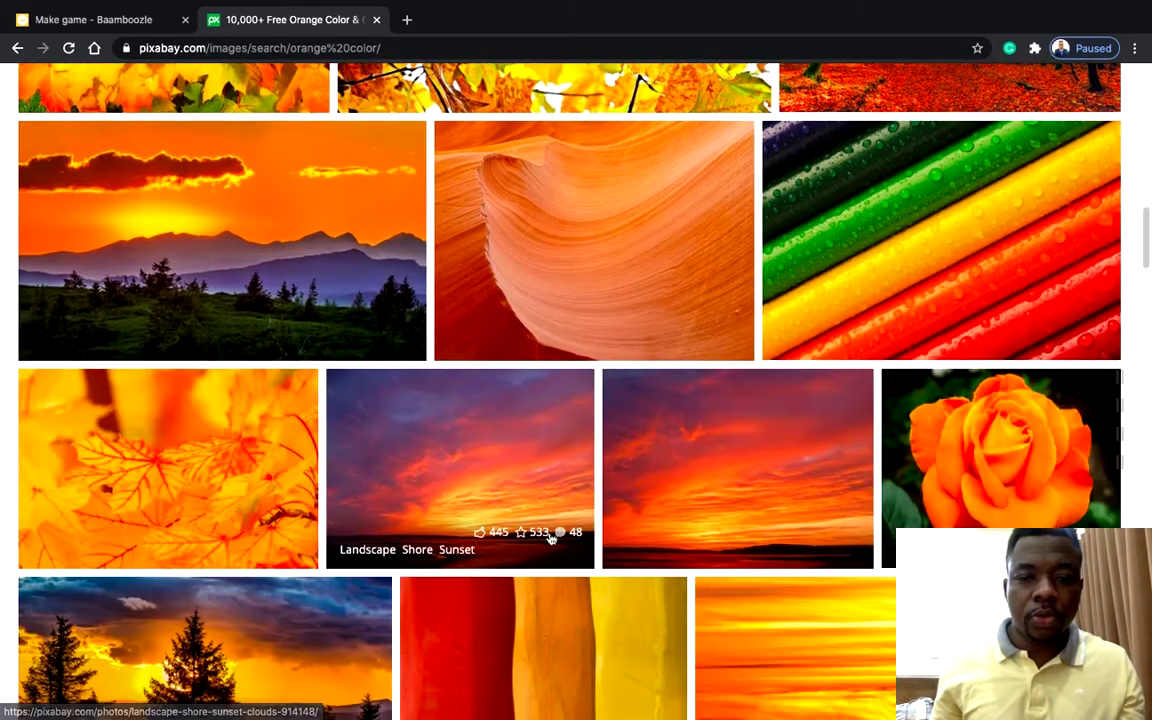
{"action": "scroll", "coordinate": [553, 535], "scroll_direction": "down", "scroll_amount": 5}
{"action": "scroll", "coordinate": [555, 522], "scroll_direction": "down", "scroll_amount": 3}
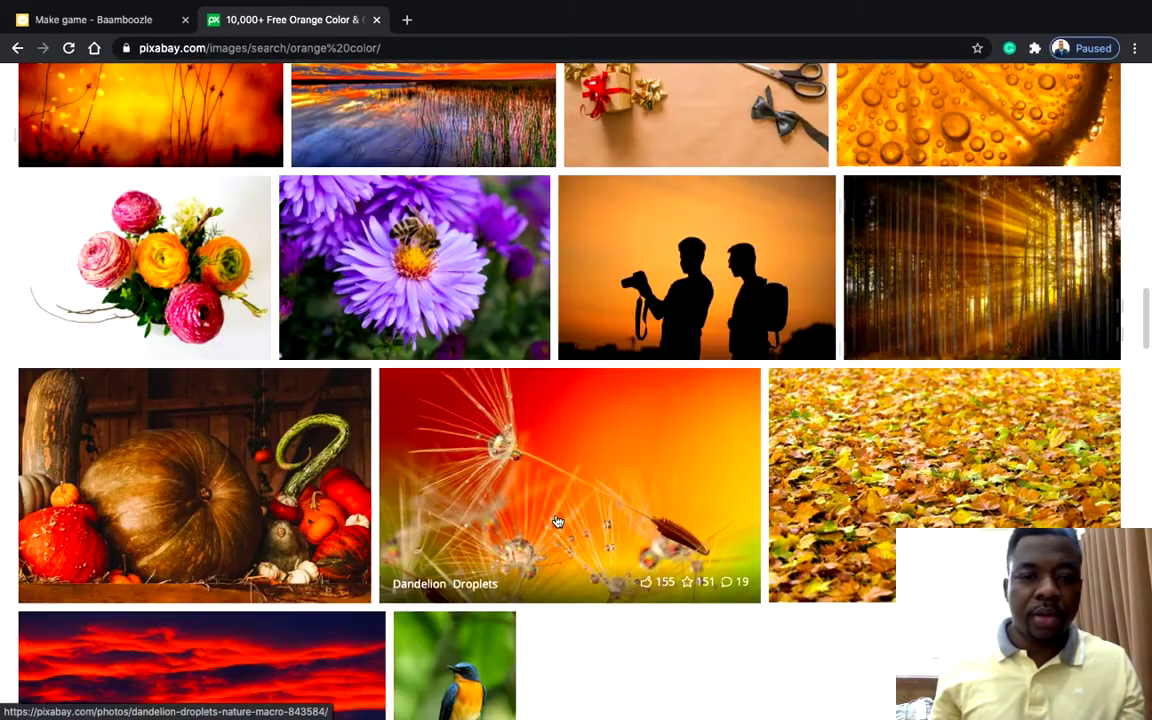
{"action": "scroll", "coordinate": [557, 522], "scroll_direction": "down", "scroll_amount": 3}
{"action": "scroll", "coordinate": [557, 522], "scroll_direction": "down", "scroll_amount": 4}
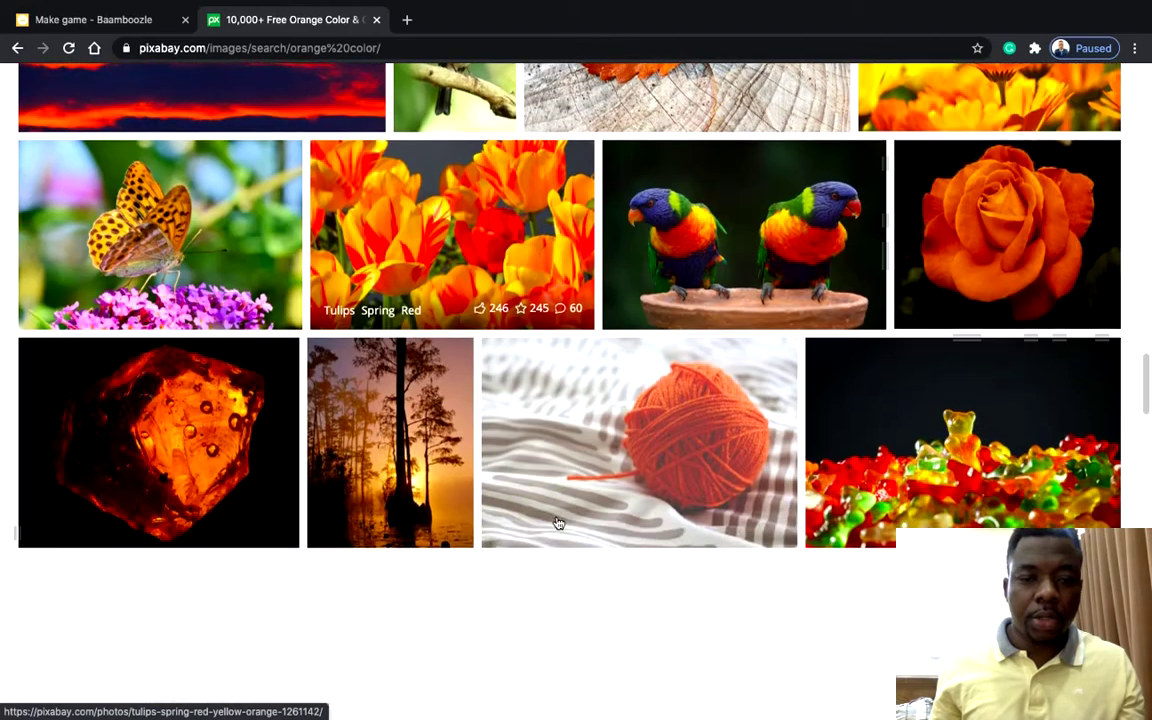
{"action": "scroll", "coordinate": [557, 527], "scroll_direction": "down", "scroll_amount": 4}
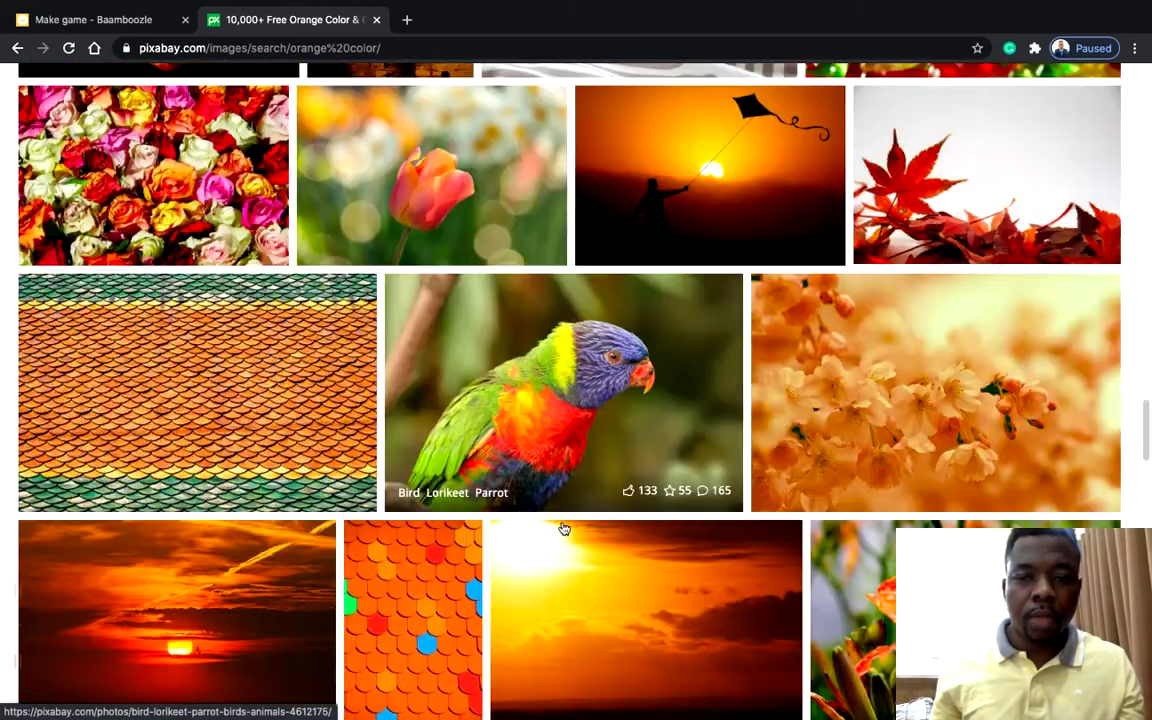
{"action": "scroll", "coordinate": [562, 527], "scroll_direction": "down", "scroll_amount": 1}
{"action": "scroll", "coordinate": [565, 528], "scroll_direction": "down", "scroll_amount": 8}
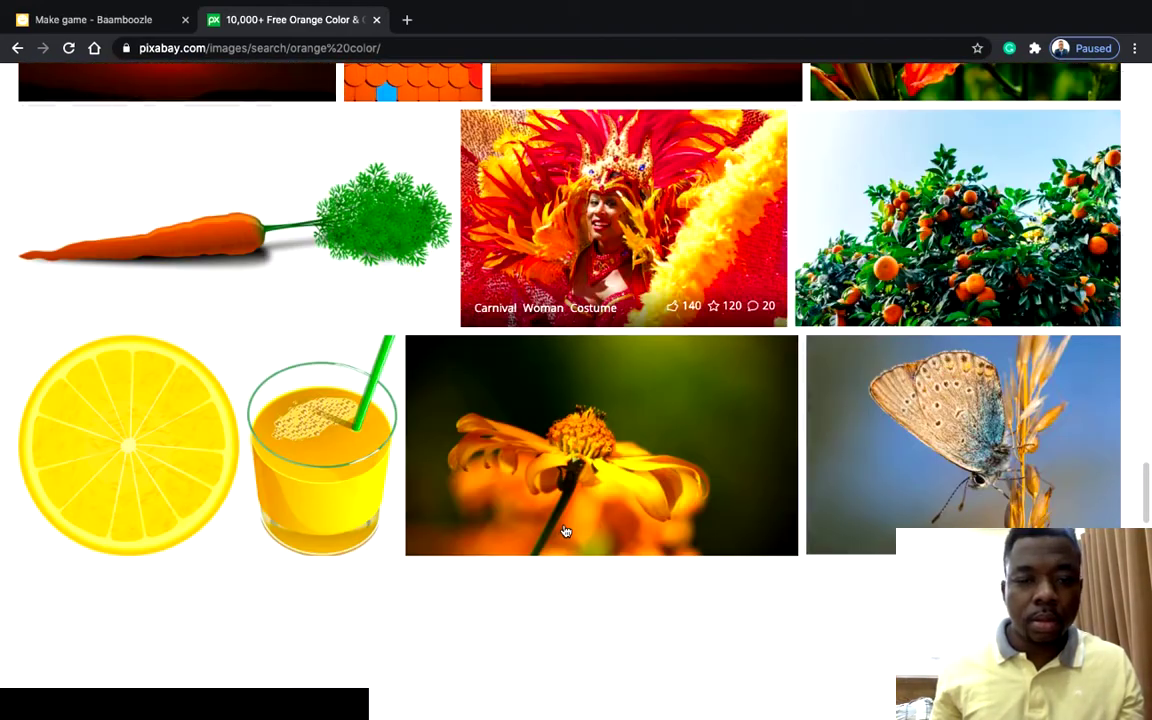
{"action": "scroll", "coordinate": [565, 531], "scroll_direction": "down", "scroll_amount": 2}
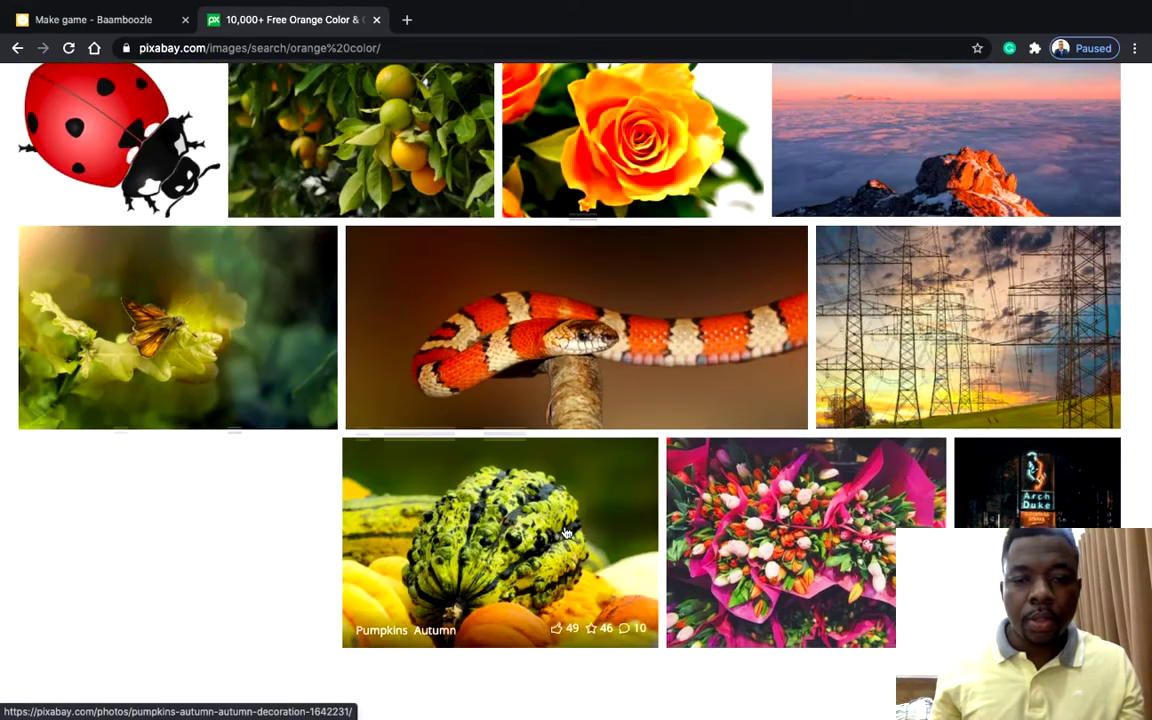
{"action": "scroll", "coordinate": [566, 532], "scroll_direction": "down", "scroll_amount": 1}
{"action": "scroll", "coordinate": [566, 534], "scroll_direction": "down", "scroll_amount": 2}
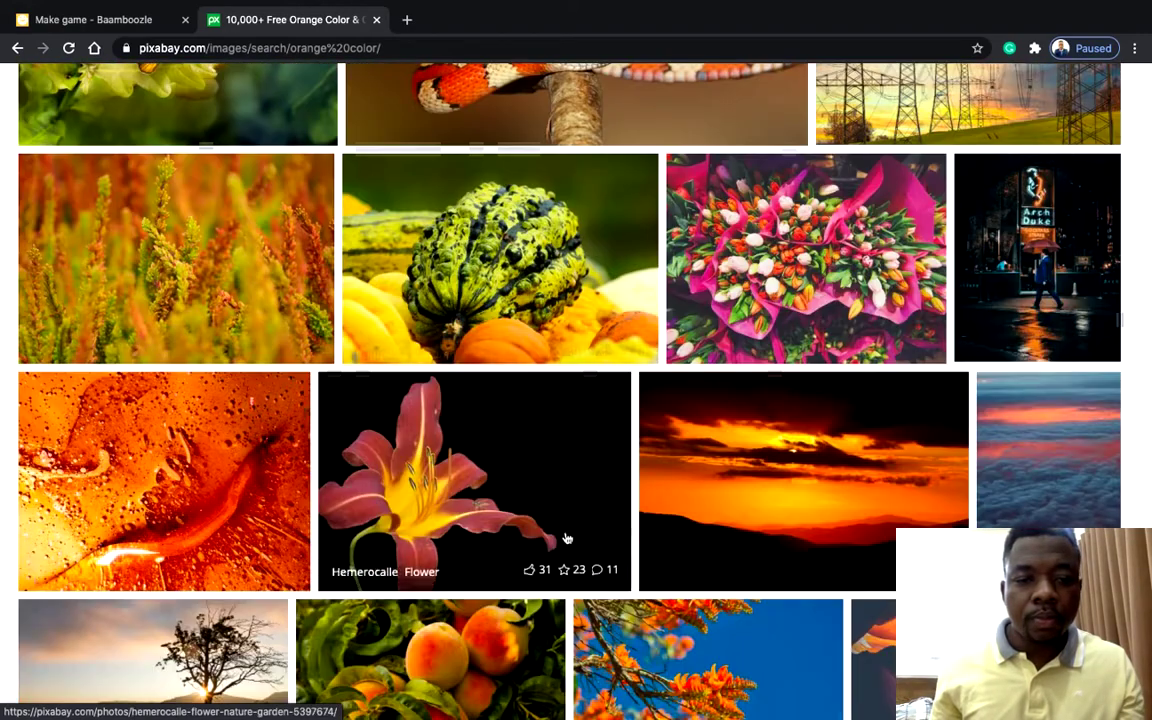
{"action": "scroll", "coordinate": [566, 535], "scroll_direction": "down", "scroll_amount": 2}
{"action": "scroll", "coordinate": [566, 537], "scroll_direction": "down", "scroll_amount": 3}
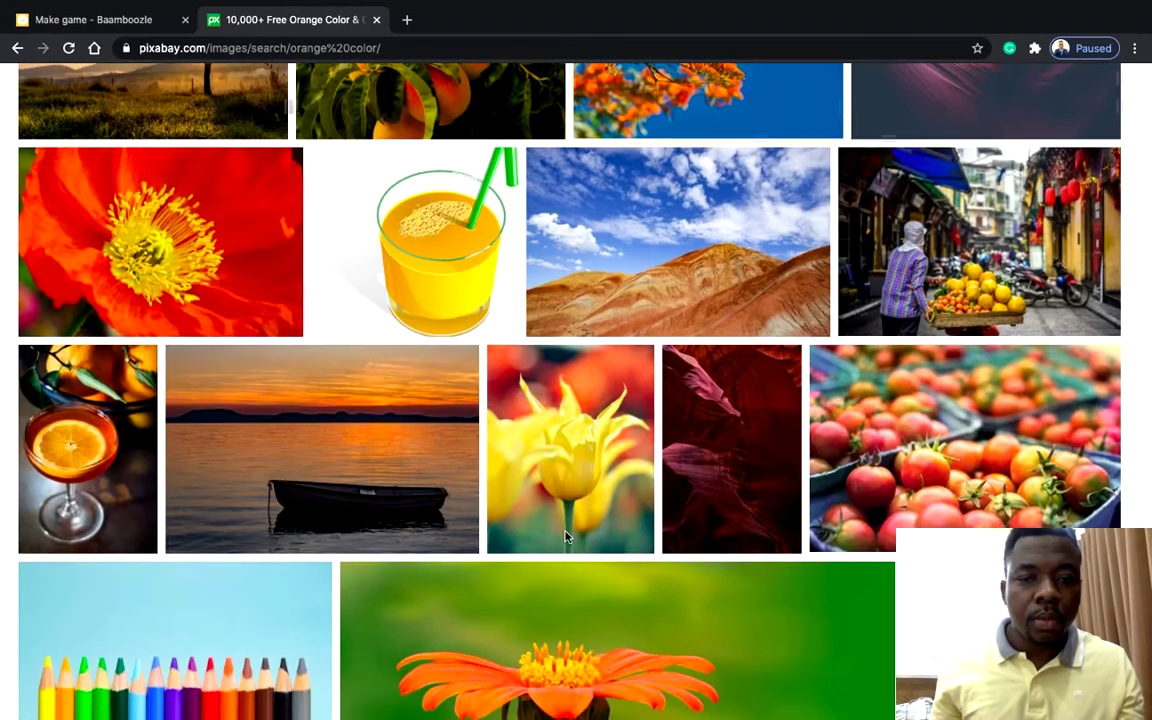
{"action": "scroll", "coordinate": [566, 540], "scroll_direction": "down", "scroll_amount": 2}
{"action": "scroll", "coordinate": [566, 540], "scroll_direction": "up", "scroll_amount": 10}
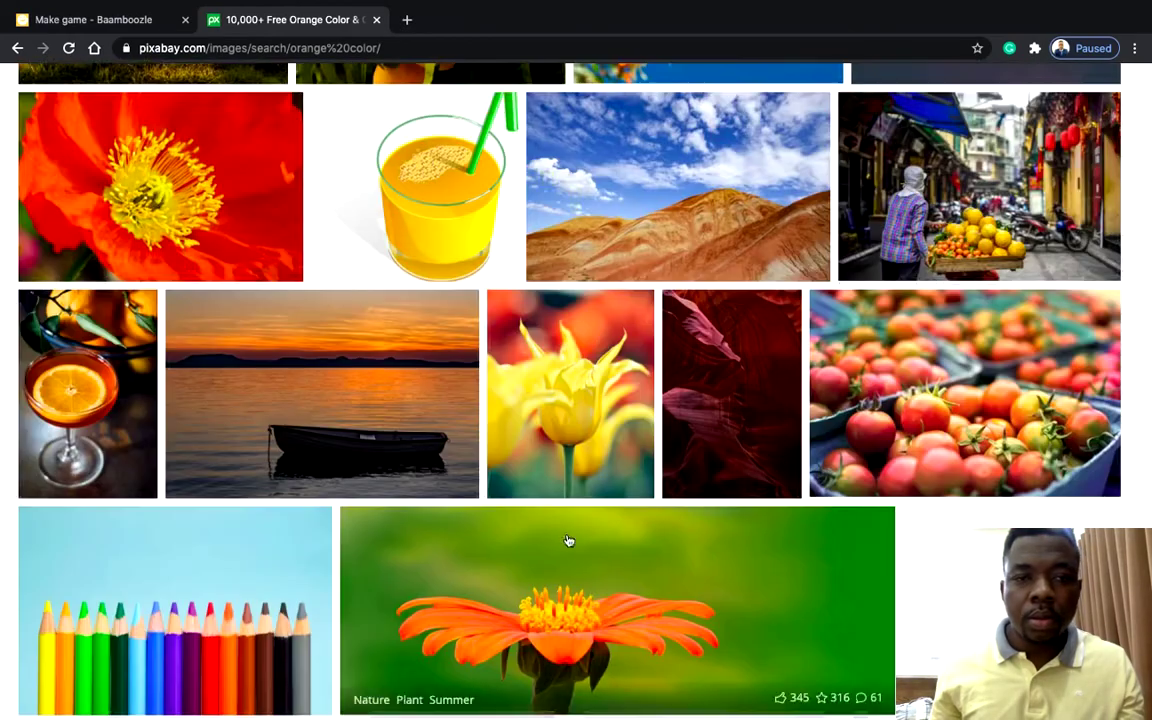
{"action": "scroll", "coordinate": [575, 533], "scroll_direction": "up", "scroll_amount": 15}
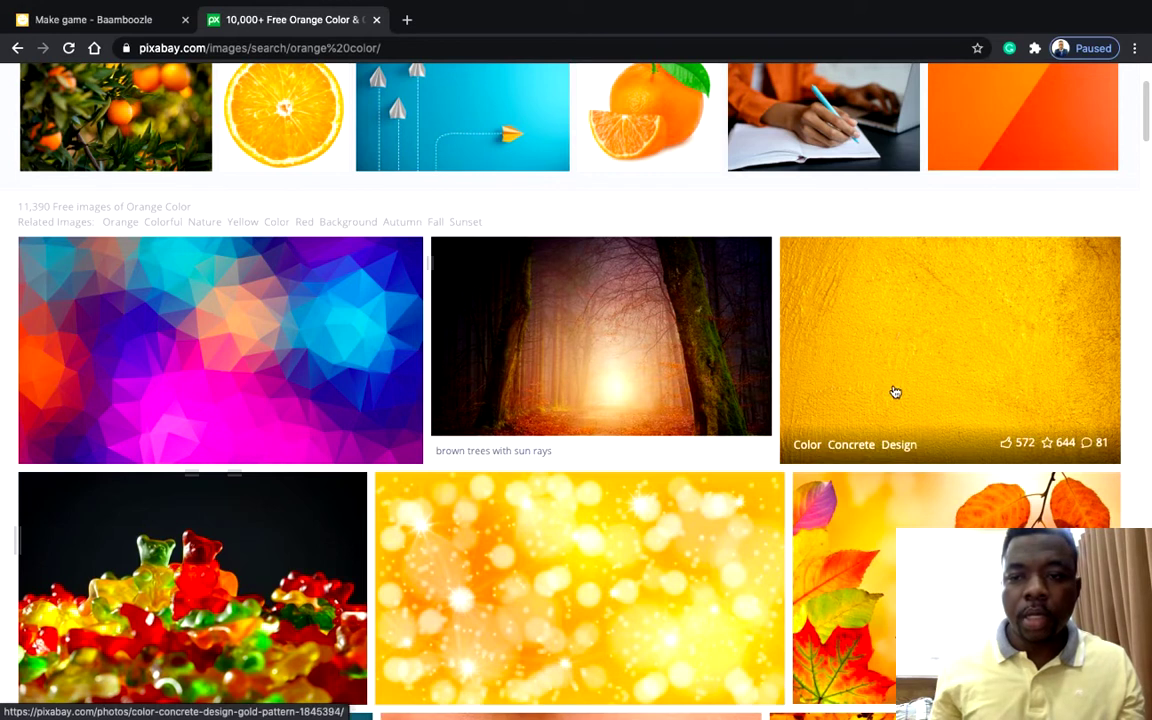
Step: Save the yellow concrete texture image to Downloads as Orange1.jpg
{"action": "right_click", "coordinate": [876, 341]}
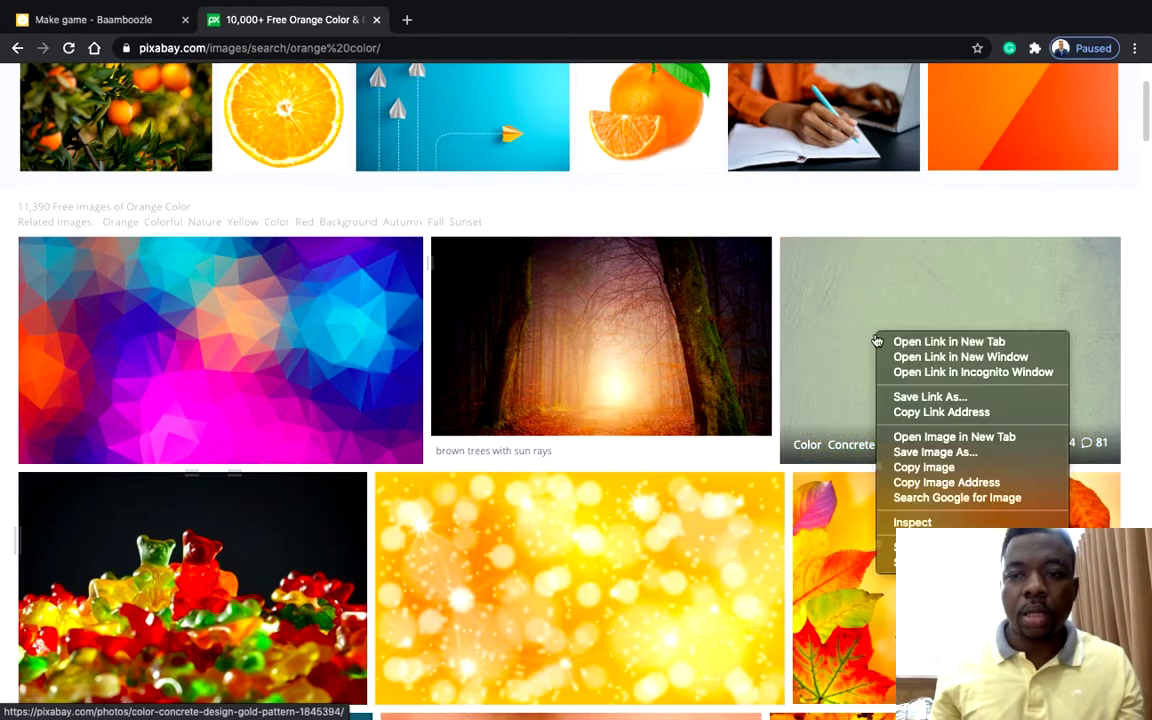
{"action": "left_click", "coordinate": [898, 452]}
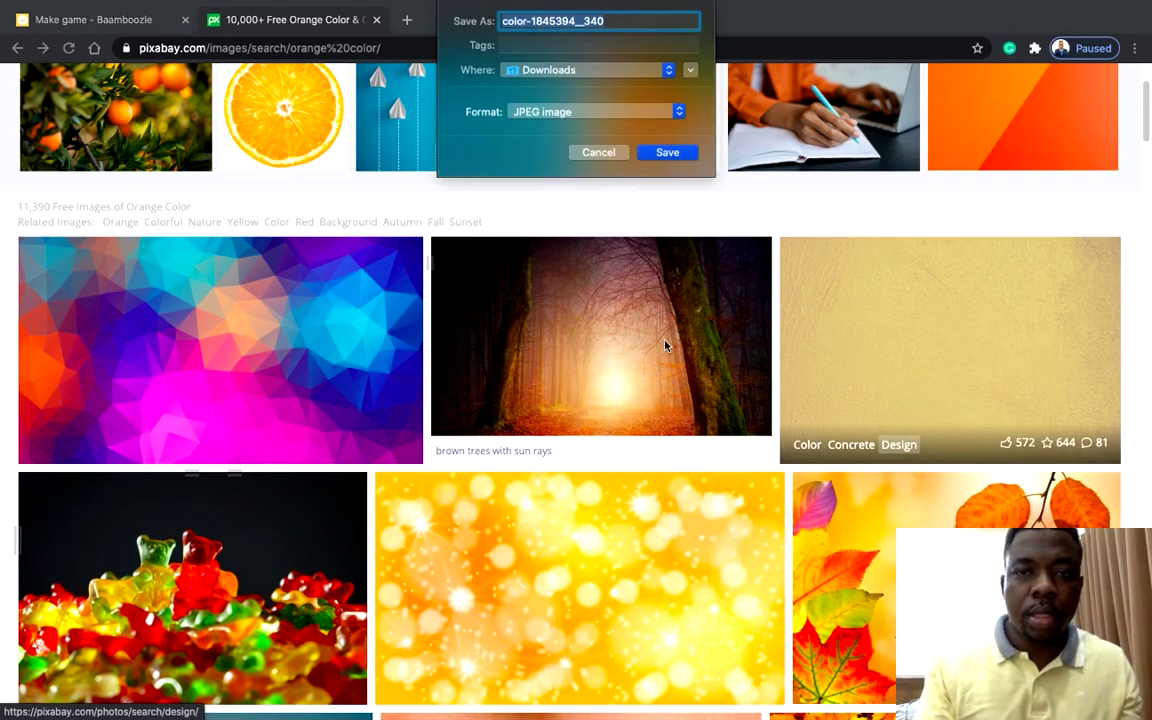
{"action": "key", "text": "BackSpace"}
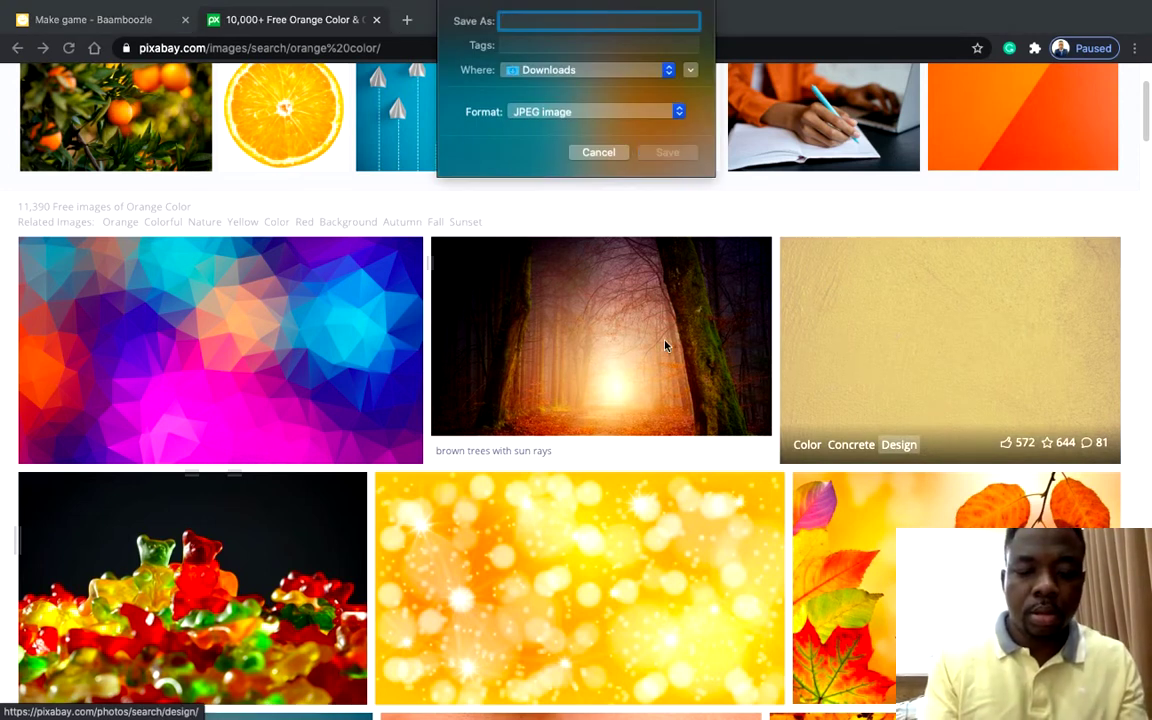
{"action": "type", "text": "Orange"}
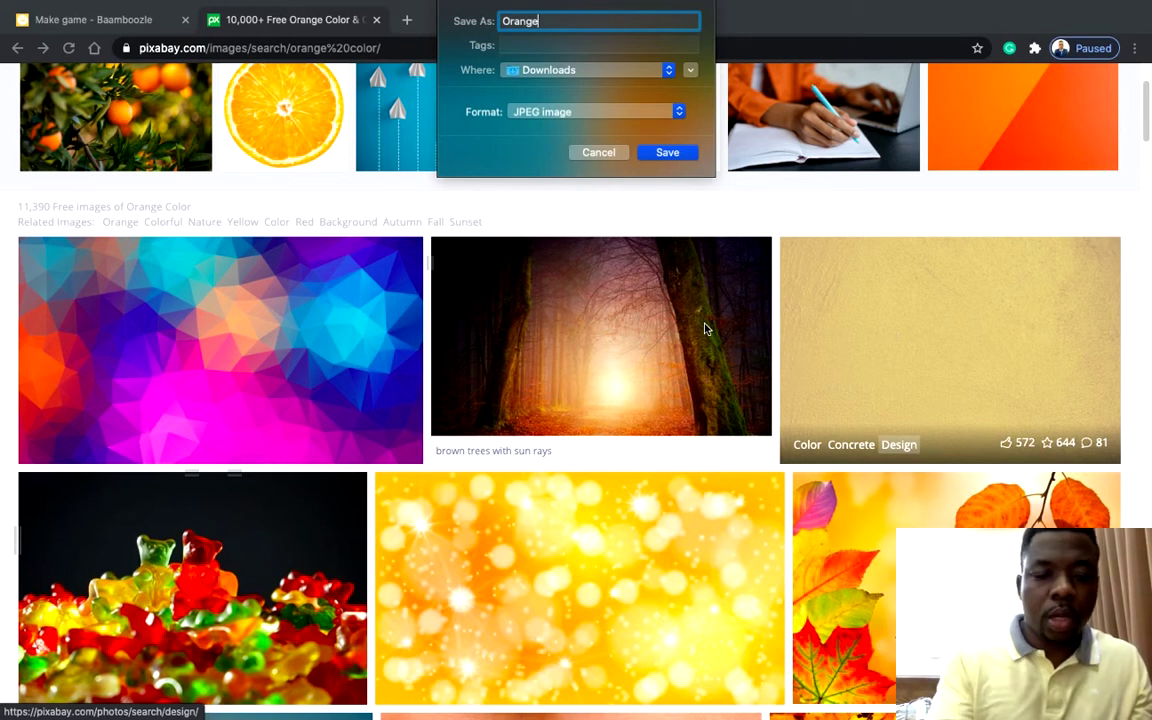
{"action": "type", "text": "1"}
{"action": "key", "text": "Return"}
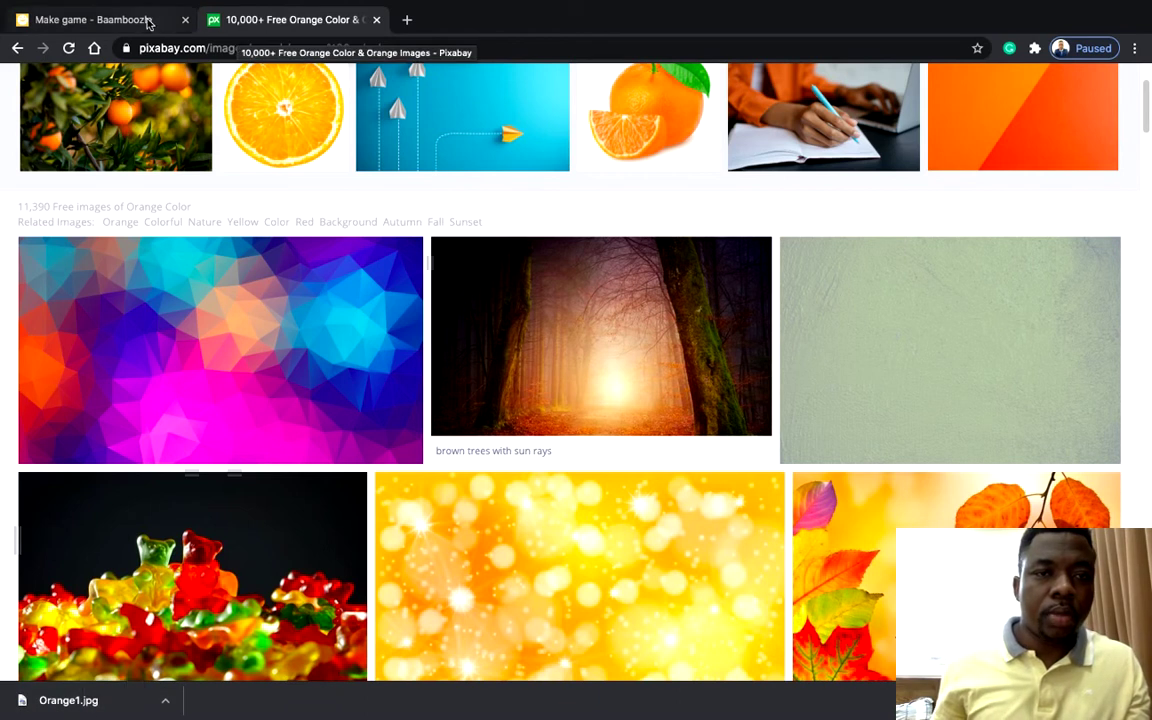
Step: Attach Orange1.jpg from Downloads as the new game's picture
{"action": "left_click", "coordinate": [146, 21]}
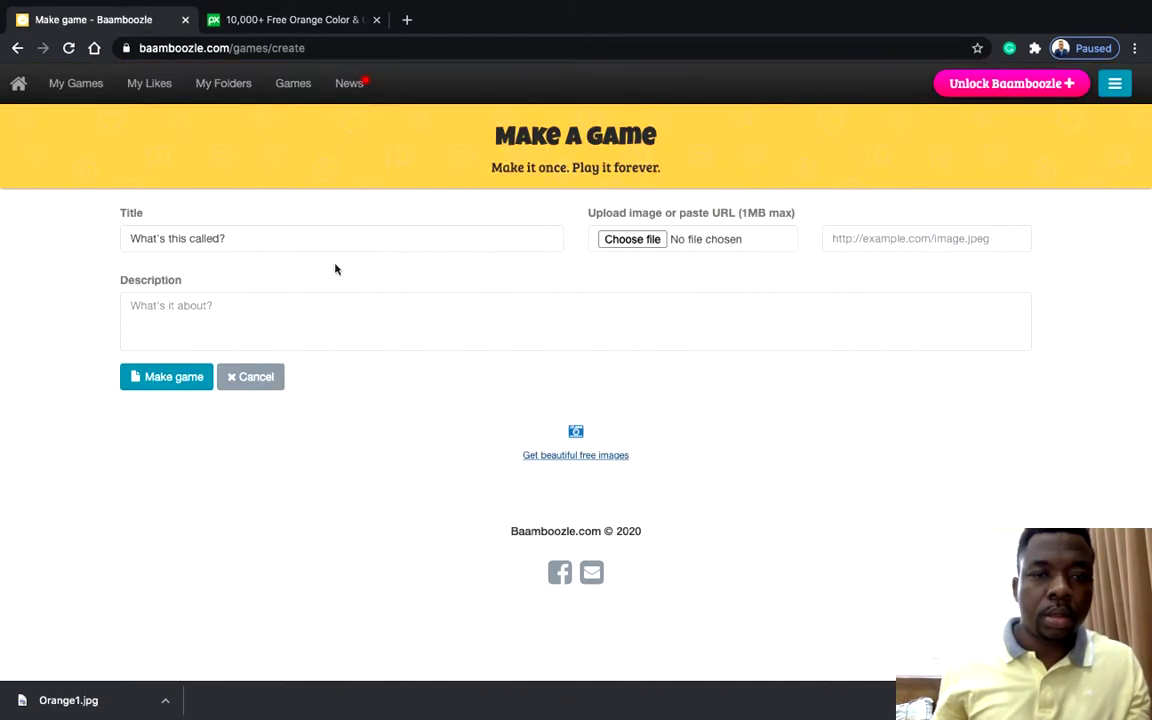
{"action": "left_click", "coordinate": [614, 243]}
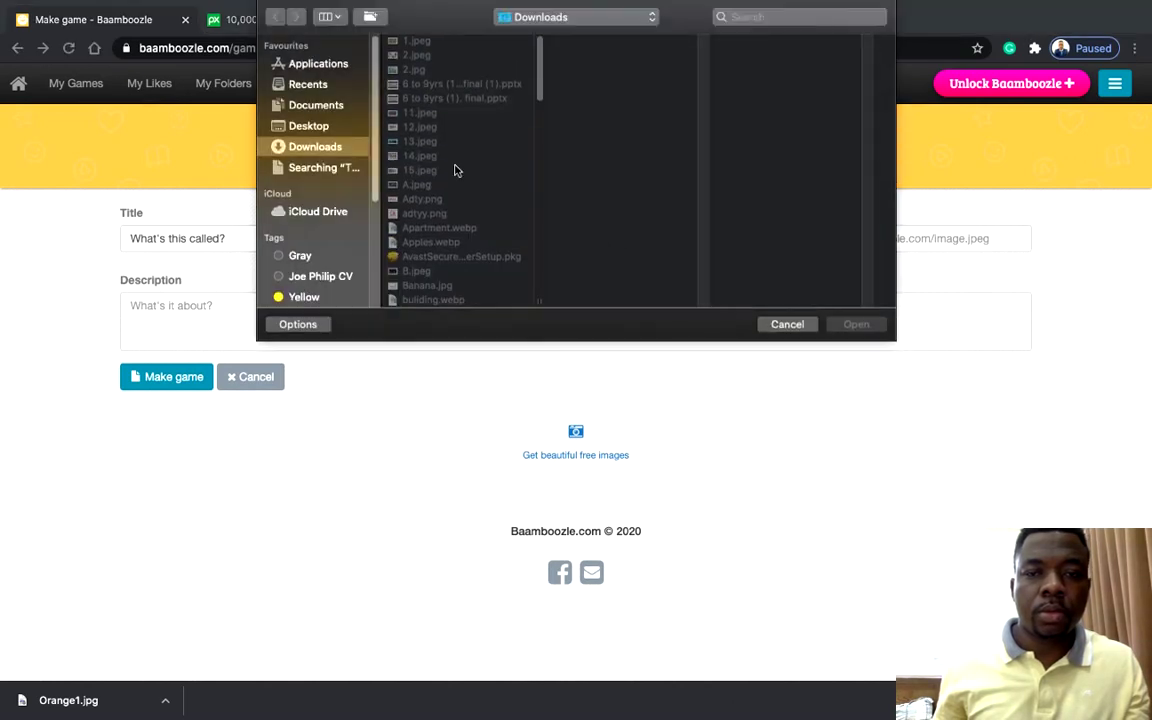
{"action": "scroll", "coordinate": [436, 190], "scroll_direction": "down", "scroll_amount": 5}
{"action": "scroll", "coordinate": [428, 250], "scroll_direction": "down", "scroll_amount": 10}
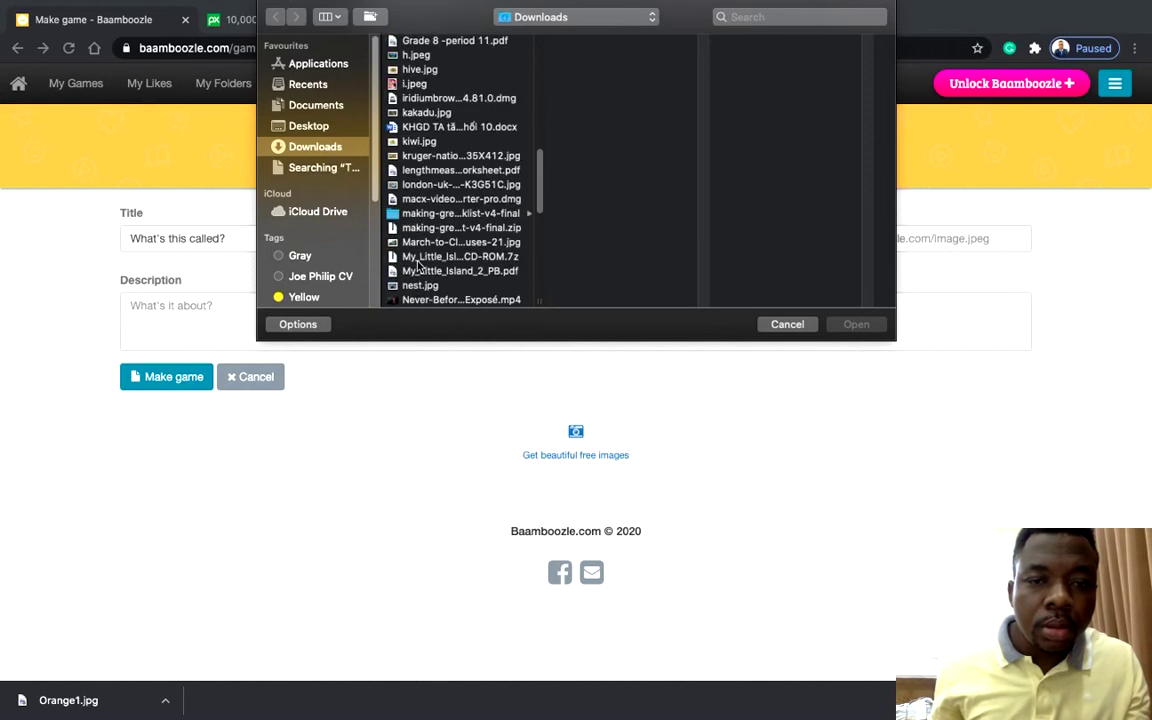
{"action": "left_click", "coordinate": [425, 267]}
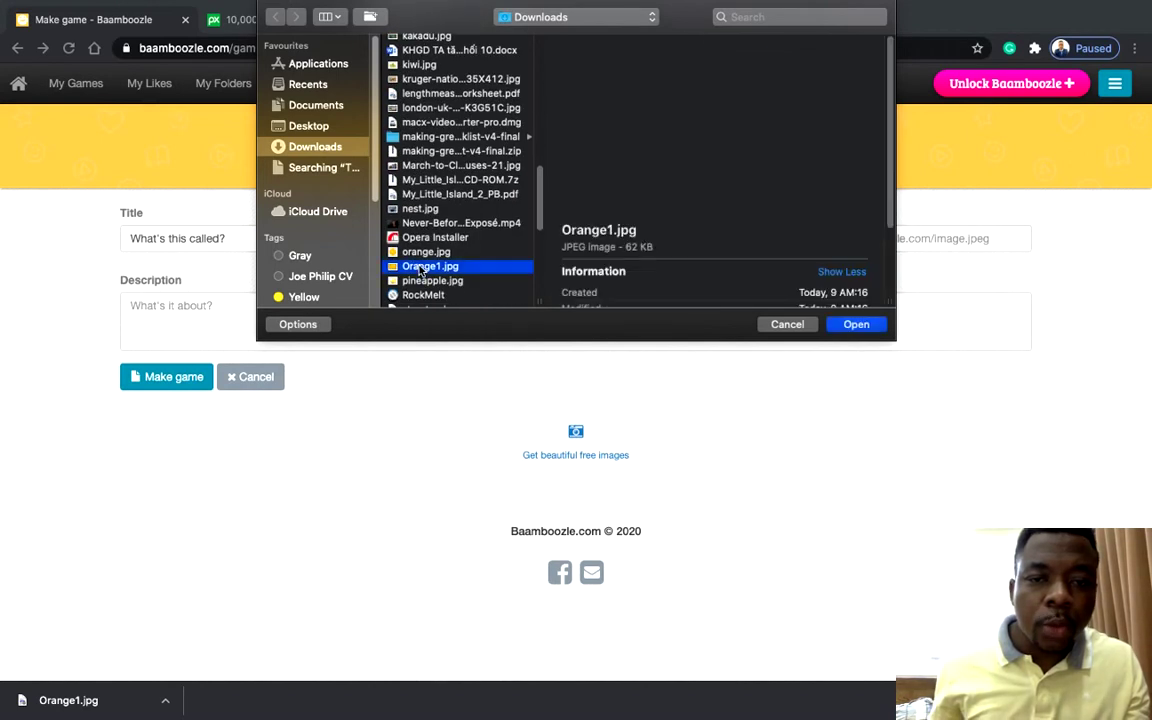
{"action": "left_click", "coordinate": [838, 326]}
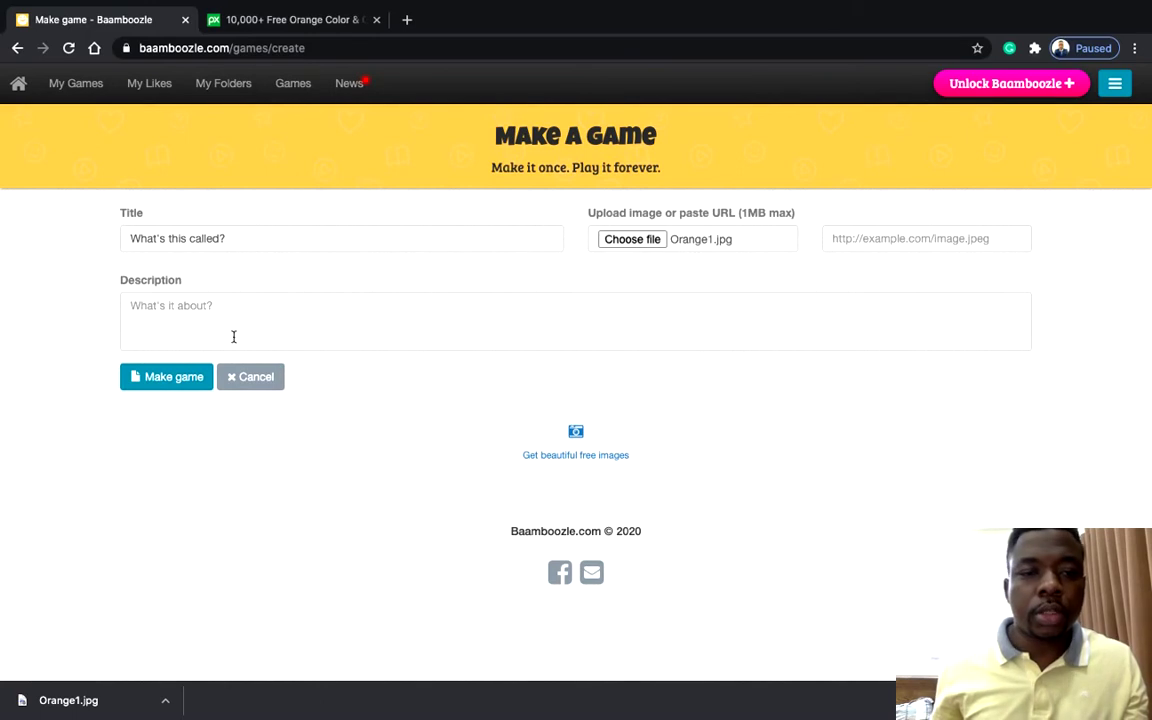
Step: Add the description 'What is it about?' and create the game
{"action": "left_click", "coordinate": [182, 319]}
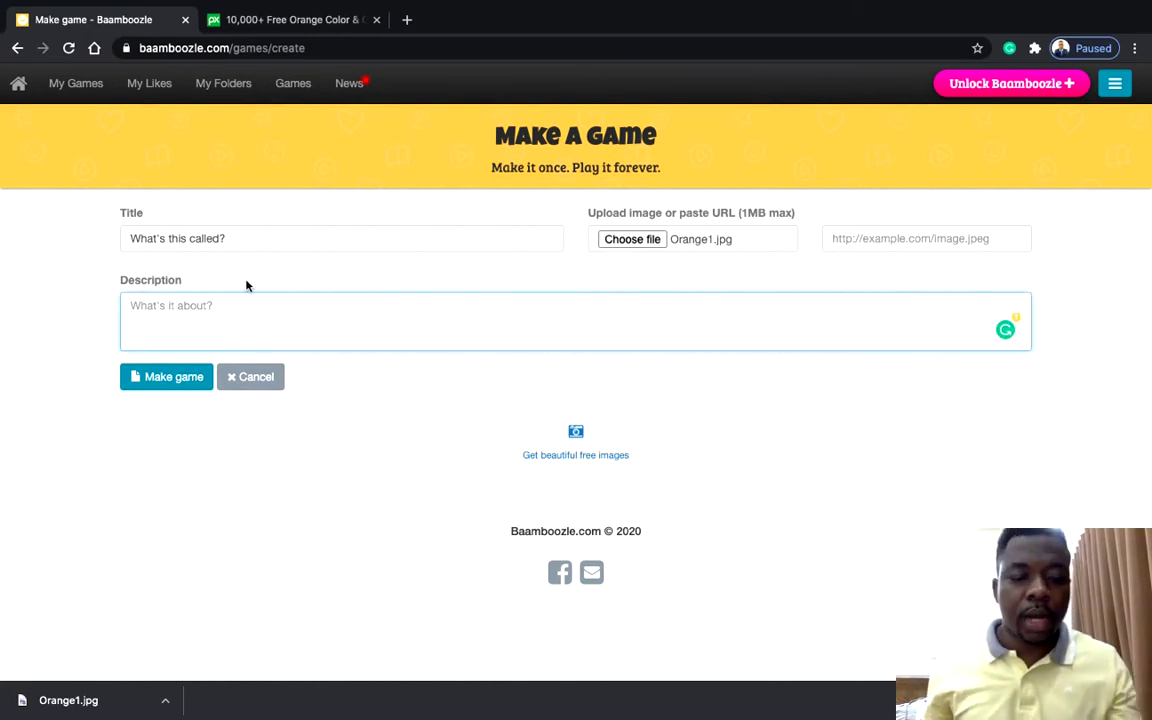
{"action": "type", "text": "What is it about?"}
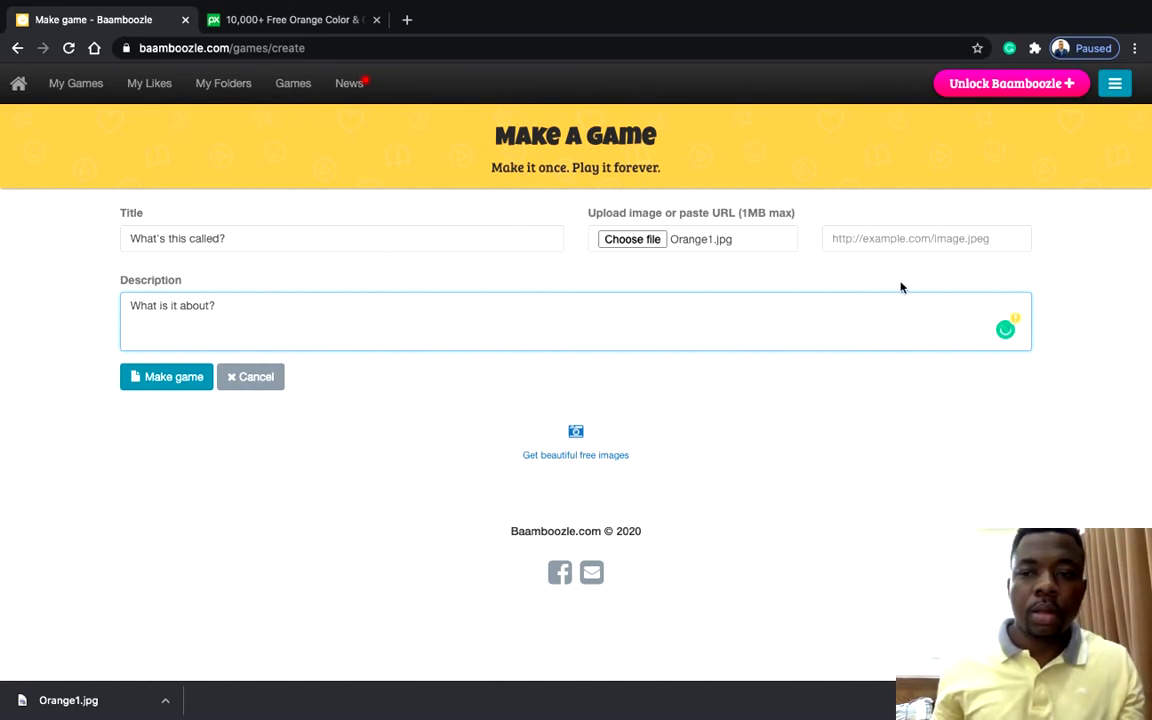
{"action": "left_click", "coordinate": [158, 385]}
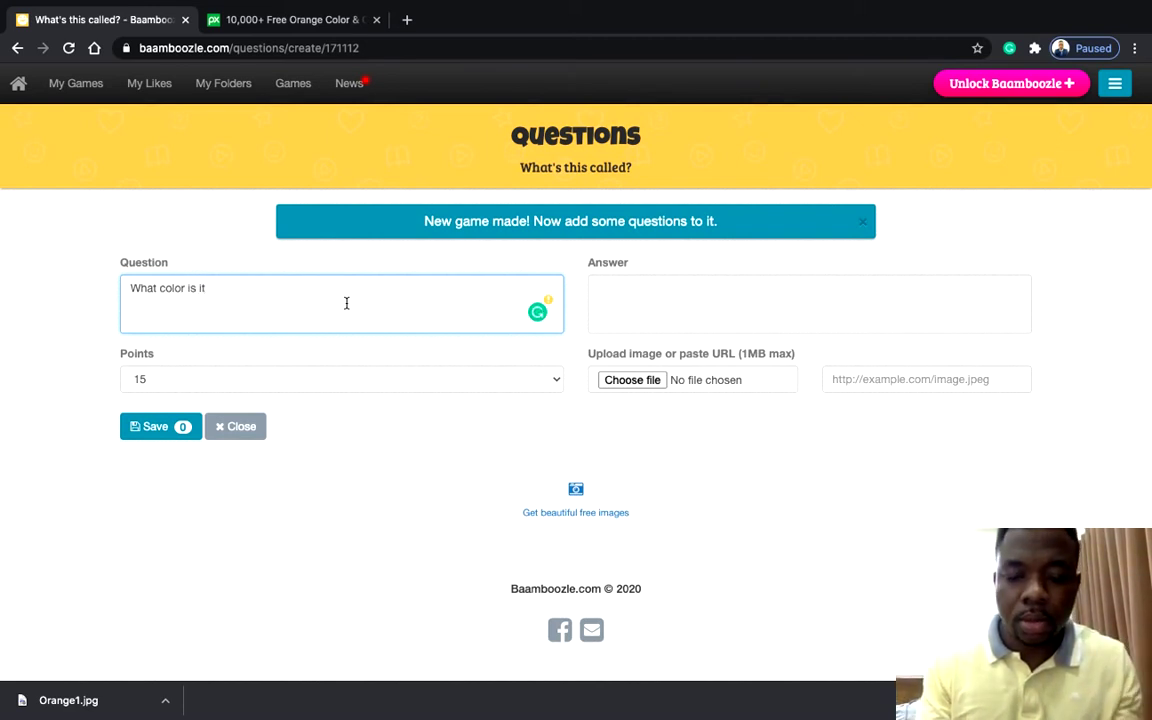
Step: Give 'What color is it?' the answer 'It's red', worth 25 points
{"action": "left_click", "coordinate": [627, 289]}
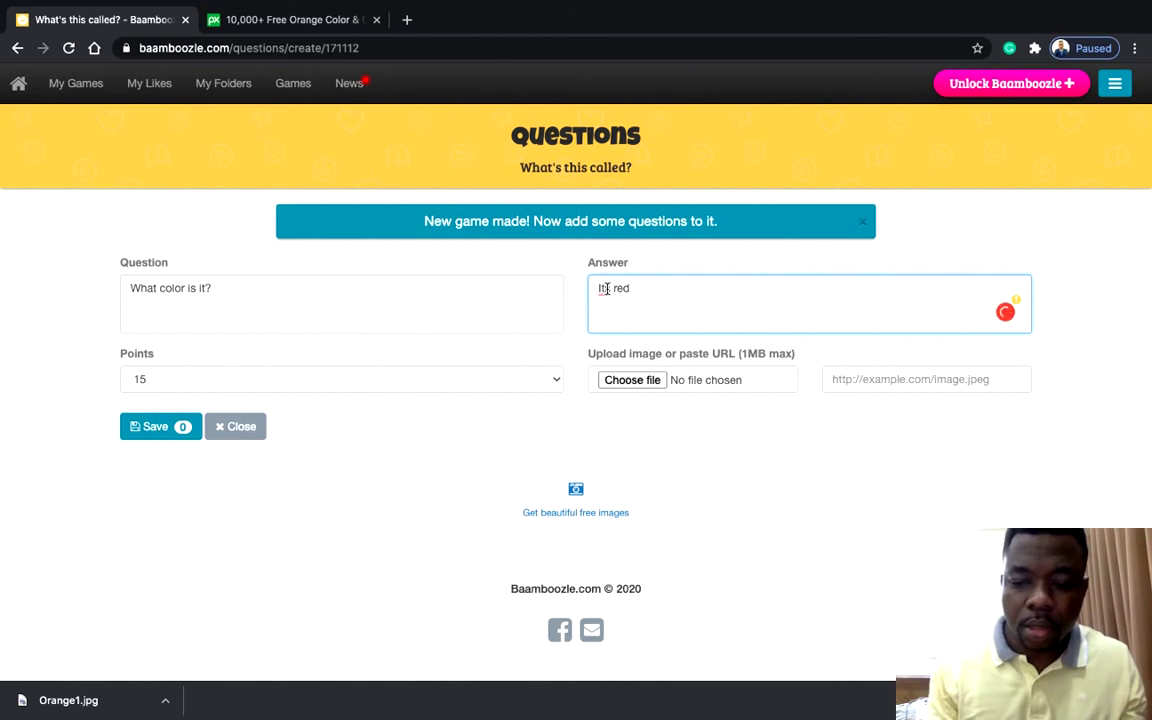
{"action": "left_click", "coordinate": [605, 288]}
{"action": "type", "text": "'"}
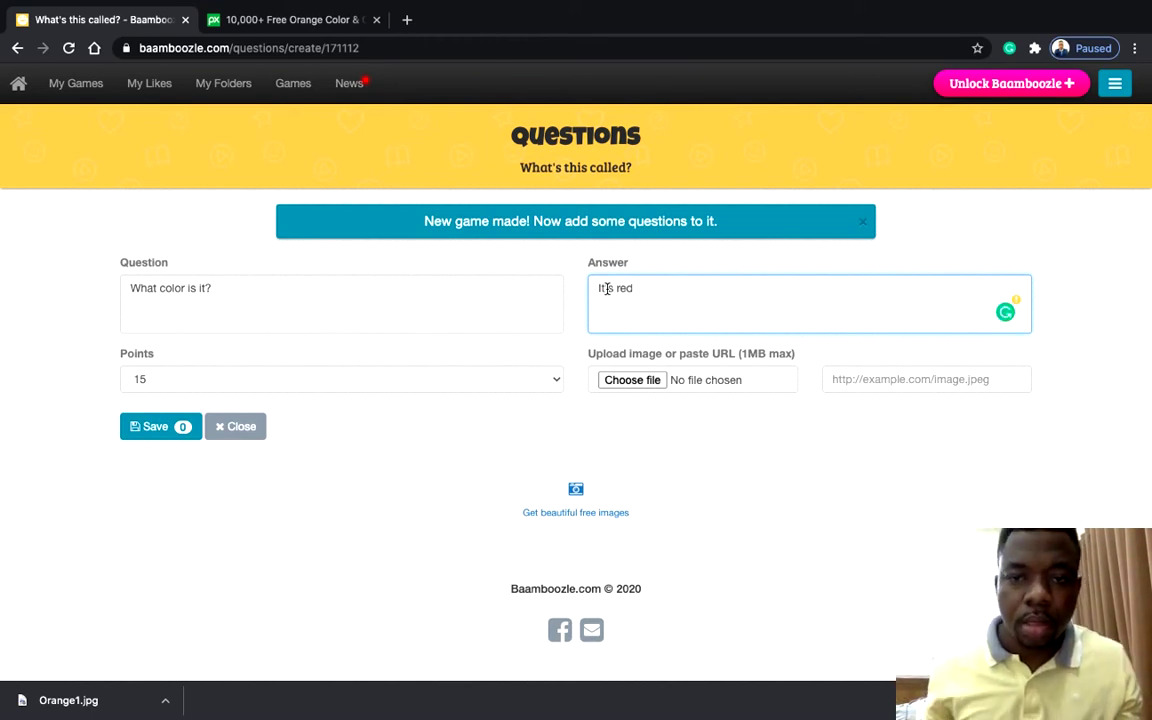
{"action": "left_click", "coordinate": [556, 381]}
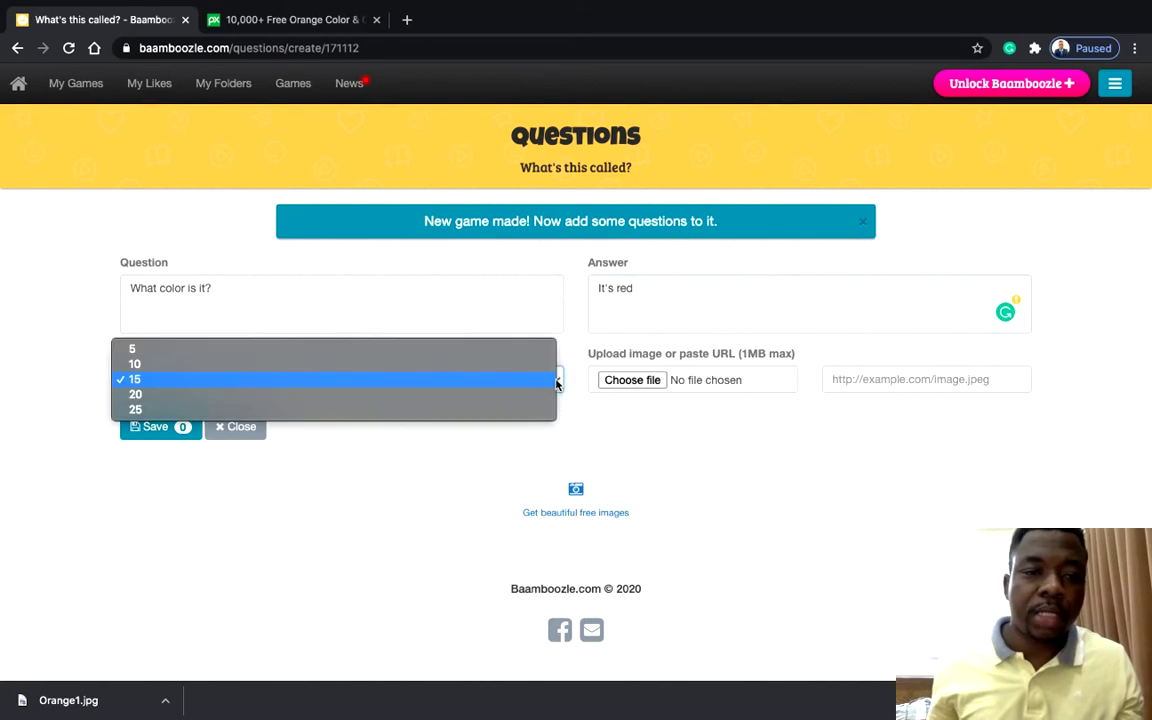
{"action": "left_click", "coordinate": [459, 410]}
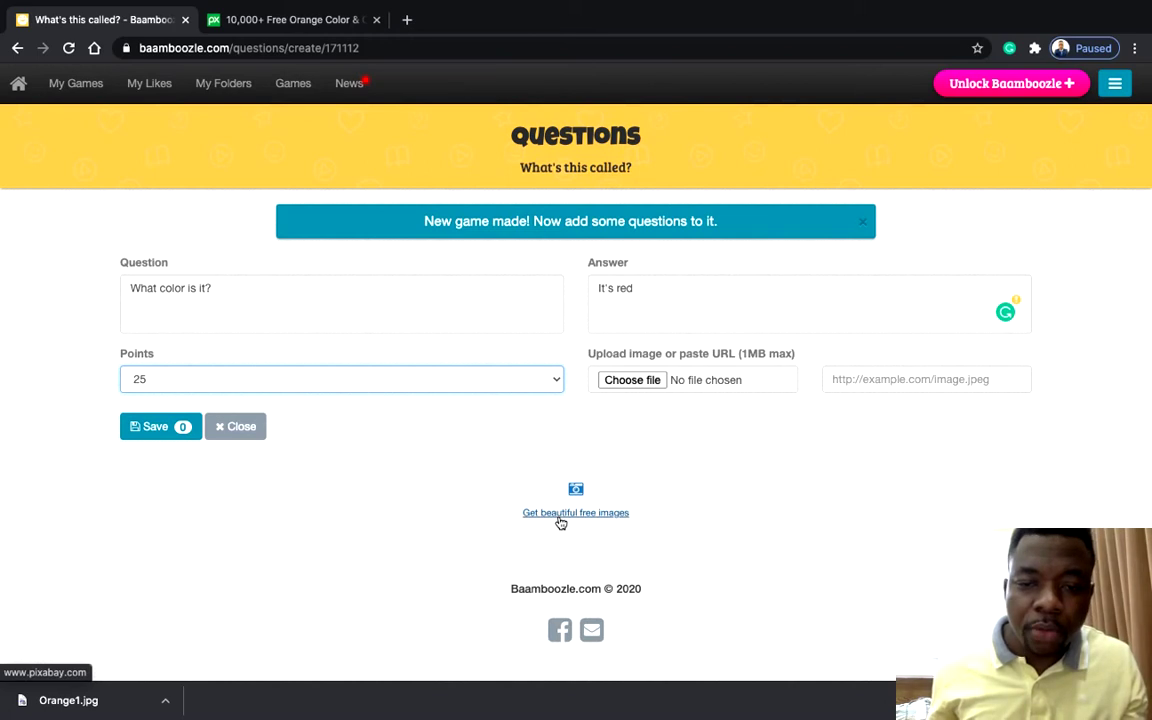
Step: Search Pixabay for 'red' in a new tab and open the red circle badge image
{"action": "left_click", "coordinate": [561, 514]}
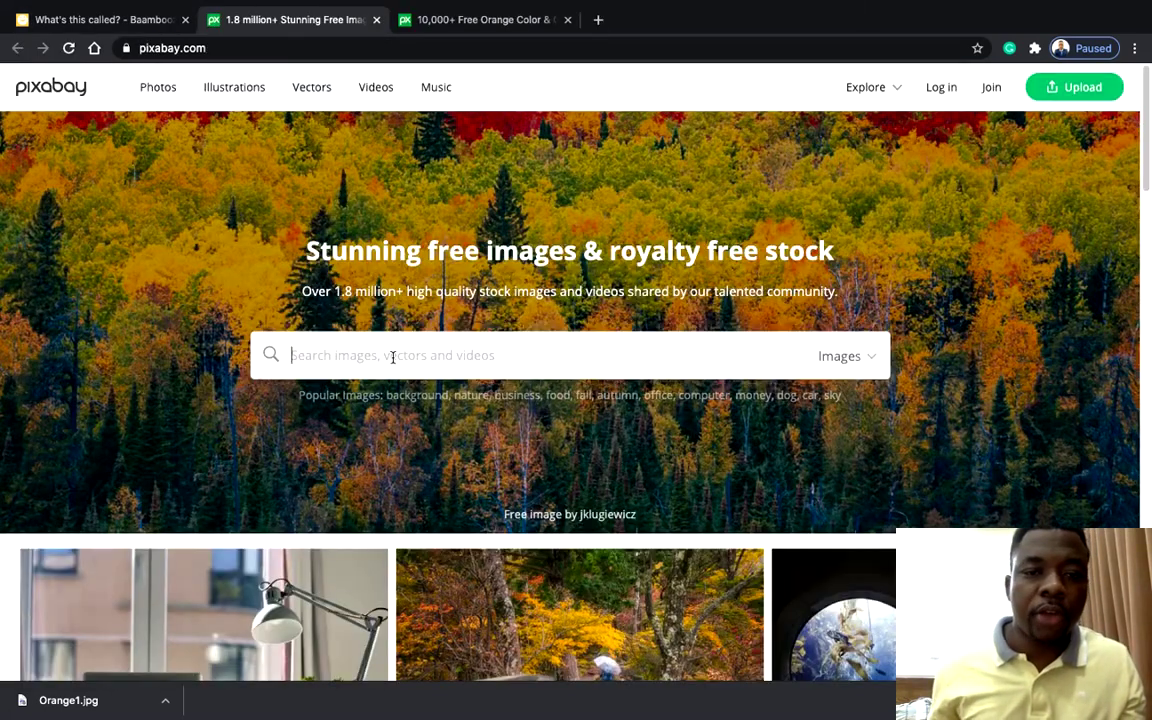
{"action": "type", "text": "red"}
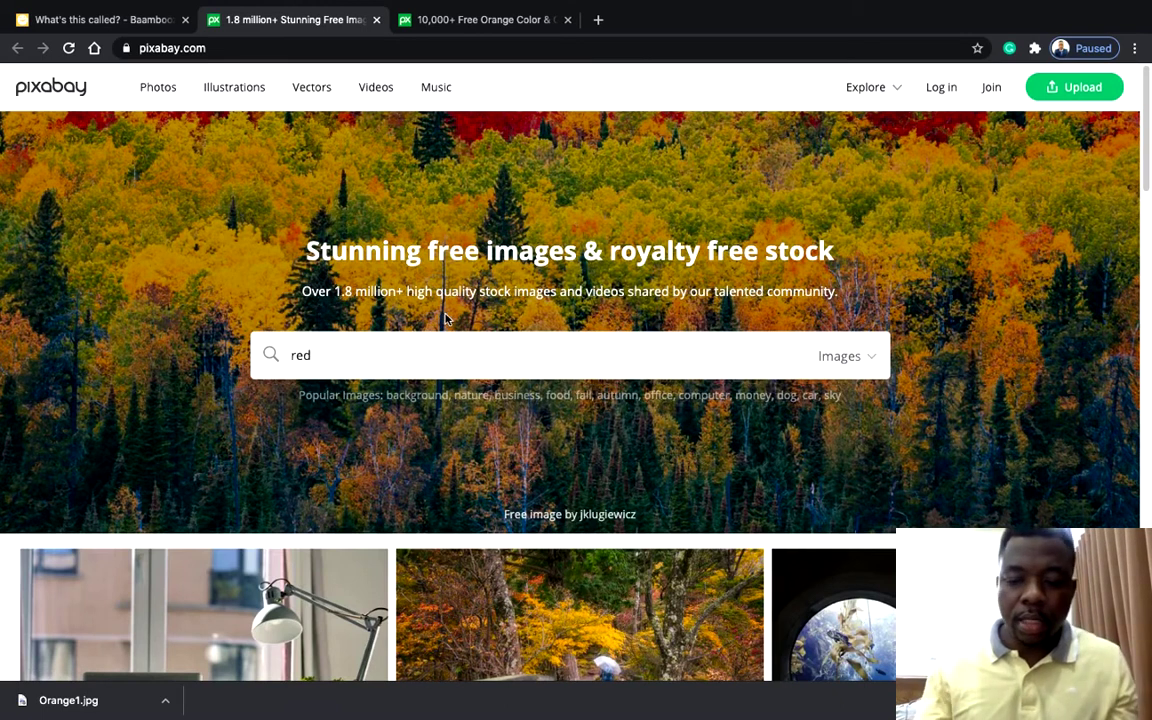
{"action": "key", "text": "Return"}
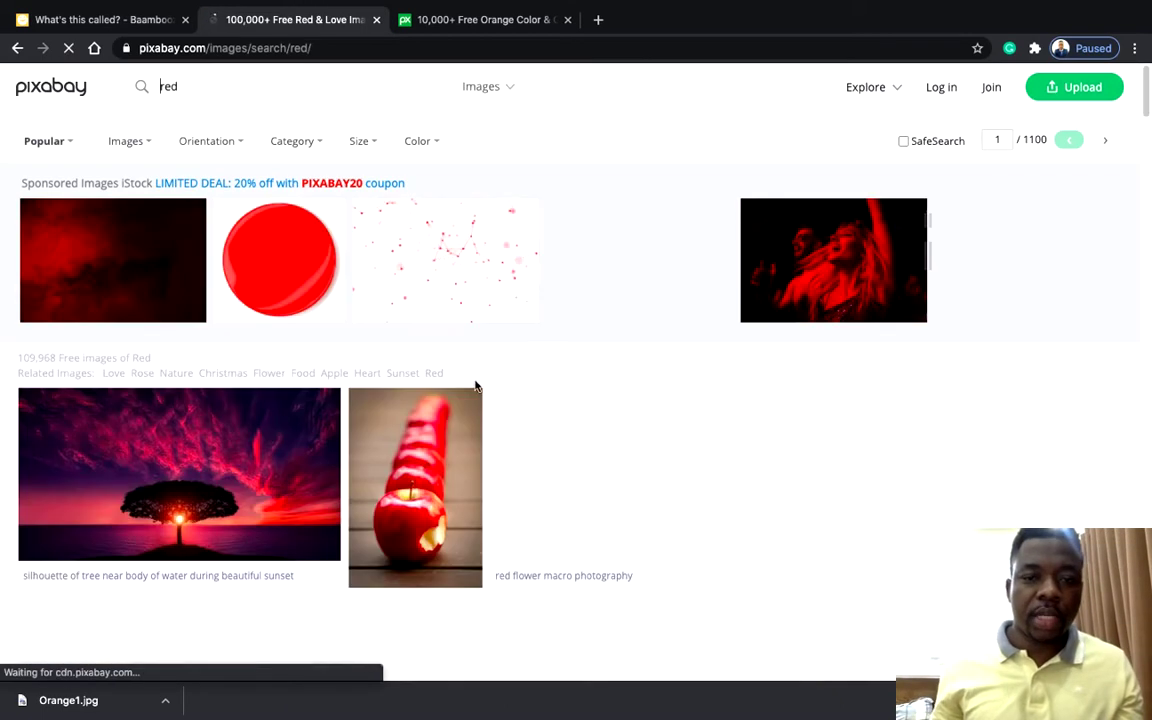
{"action": "left_click", "coordinate": [297, 255]}
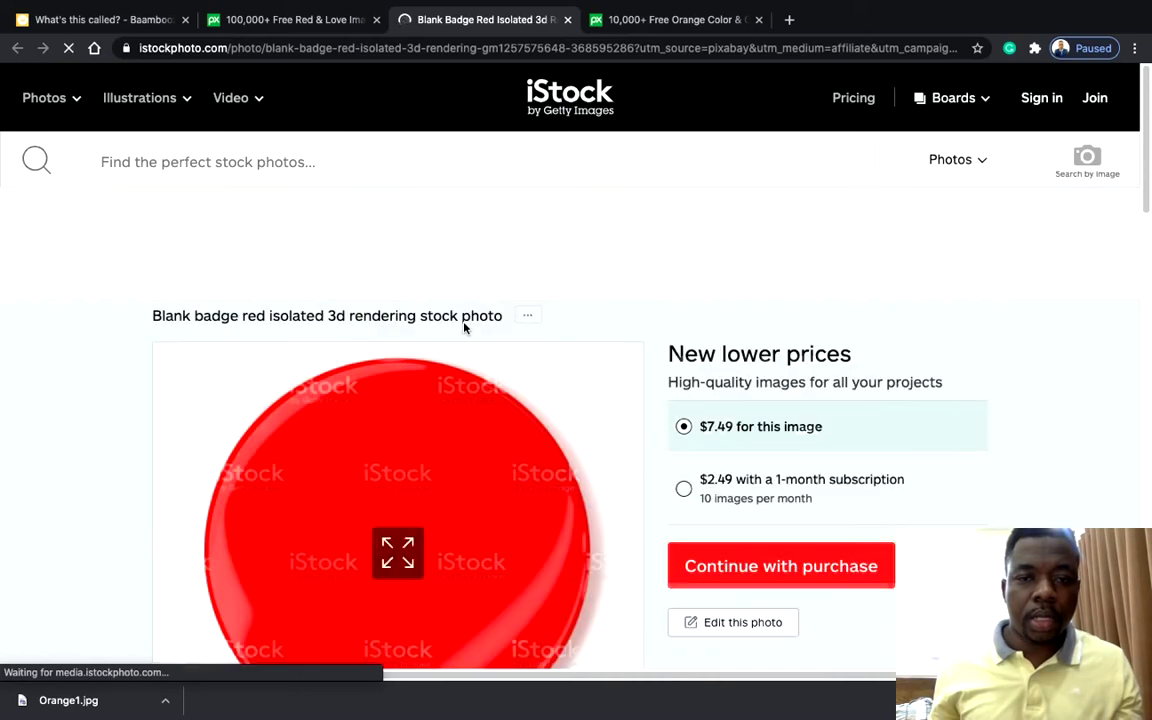
Step: Close the Pixabay 'orange color' results tab, keeping the iStock red badge page open
{"action": "scroll", "coordinate": [460, 386], "scroll_direction": "down", "scroll_amount": 1}
{"action": "scroll", "coordinate": [460, 386], "scroll_direction": "down", "scroll_amount": 3}
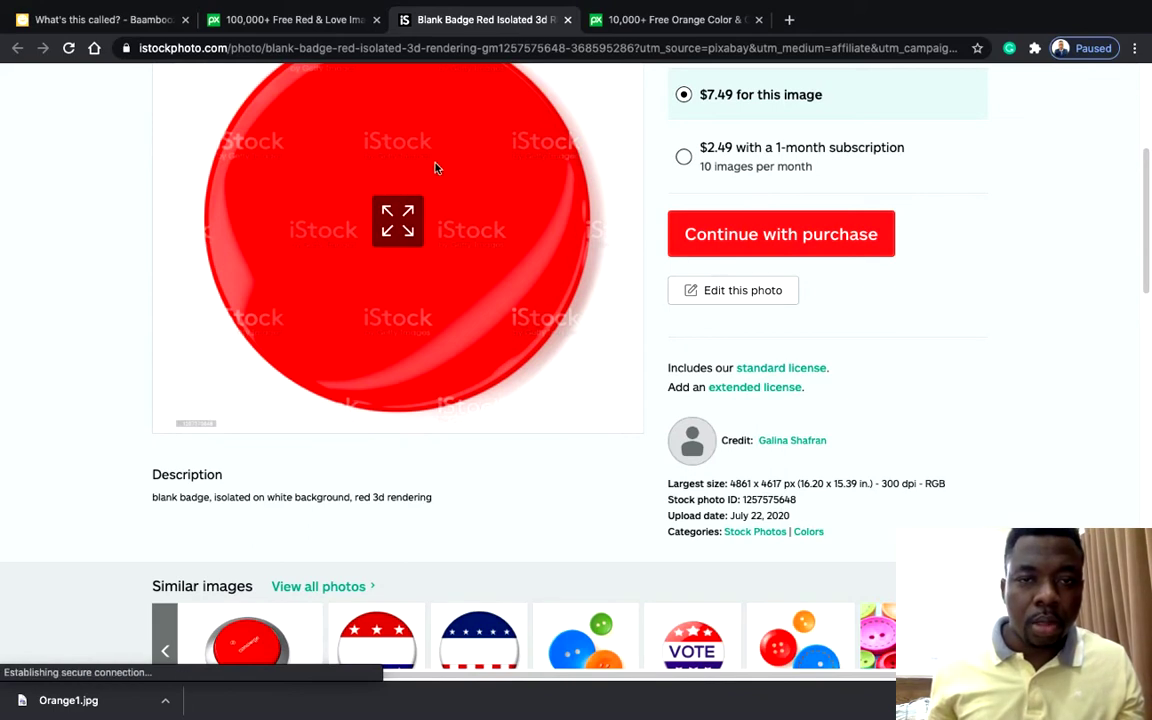
{"action": "left_click", "coordinate": [663, 19]}
{"action": "scroll", "coordinate": [572, 258], "scroll_direction": "up", "scroll_amount": 2}
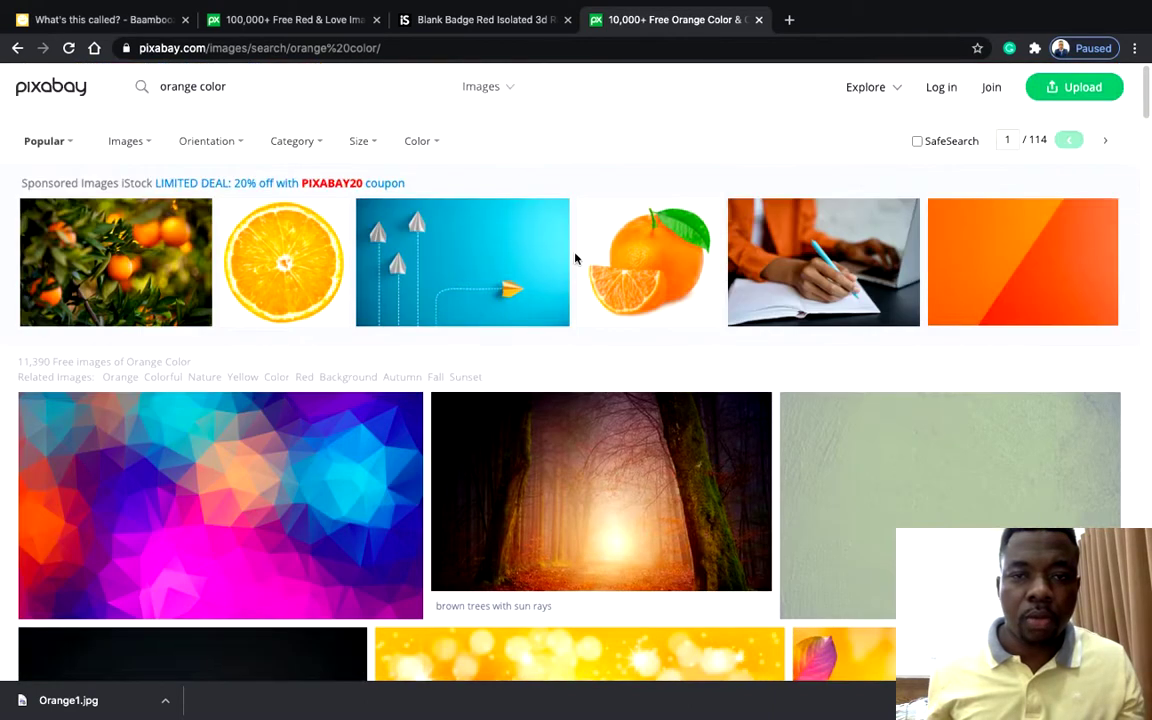
{"action": "scroll", "coordinate": [572, 258], "scroll_direction": "down", "scroll_amount": 10}
{"action": "scroll", "coordinate": [600, 200], "scroll_direction": "up", "scroll_amount": 10}
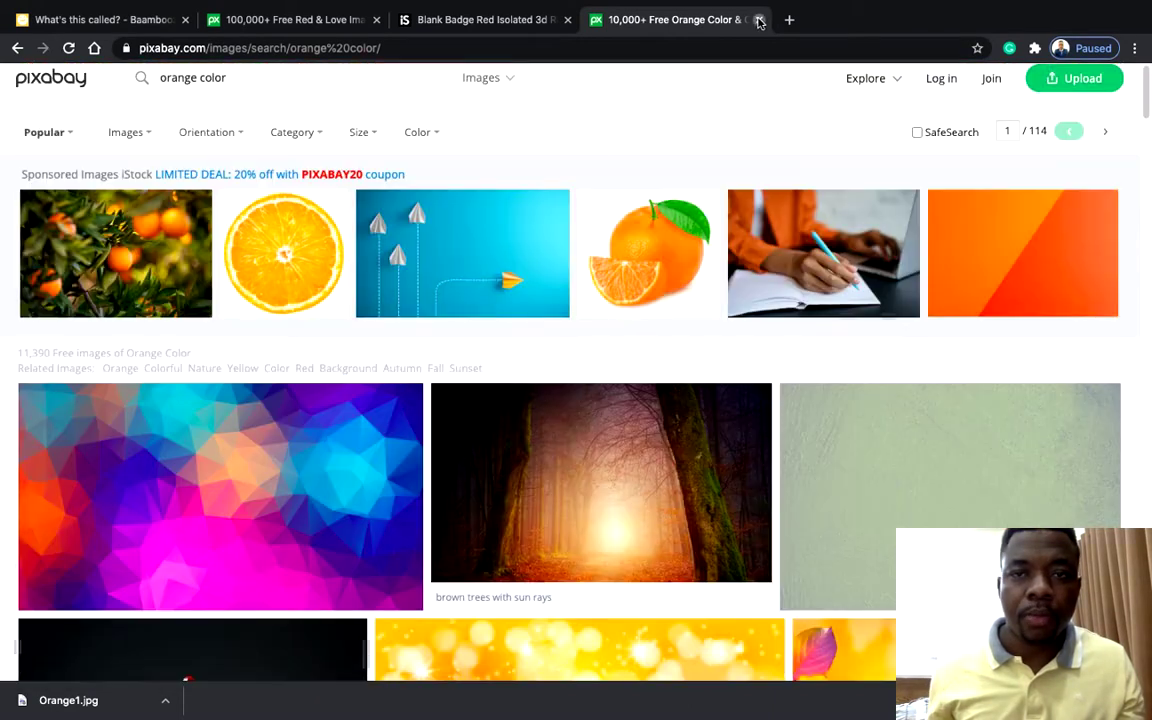
{"action": "left_click", "coordinate": [759, 20]}
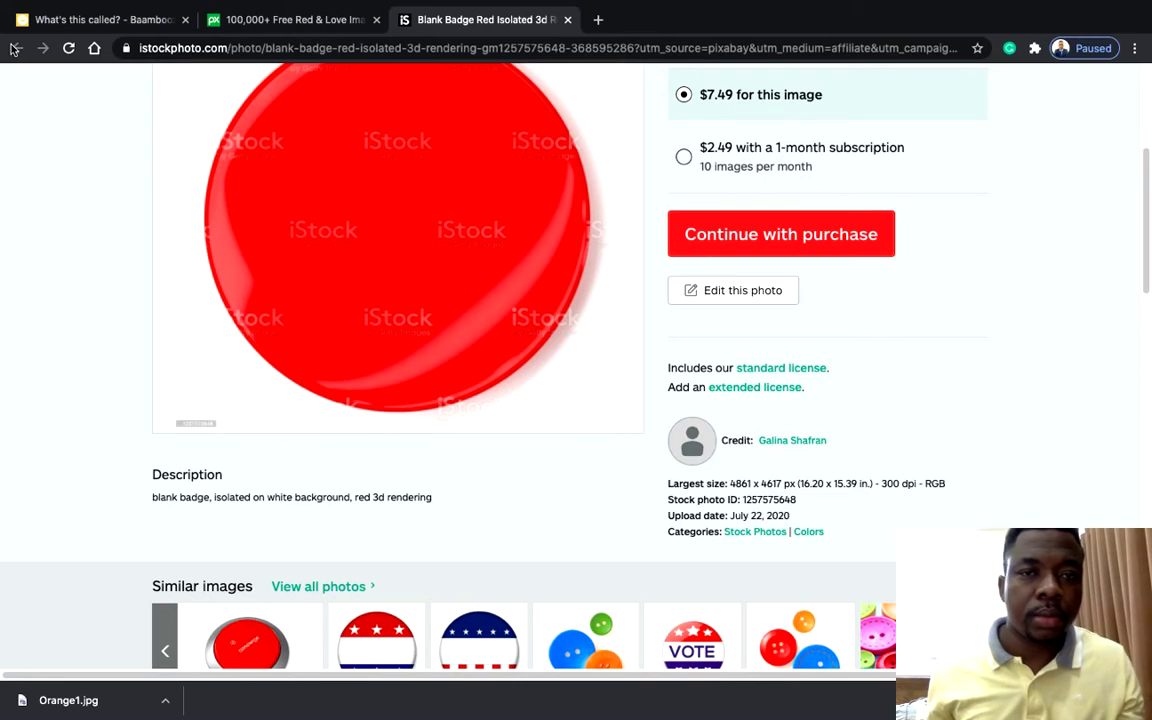
Step: From the red results tab, save the hearts picture to Downloads under the name 'red'
{"action": "left_click", "coordinate": [314, 20]}
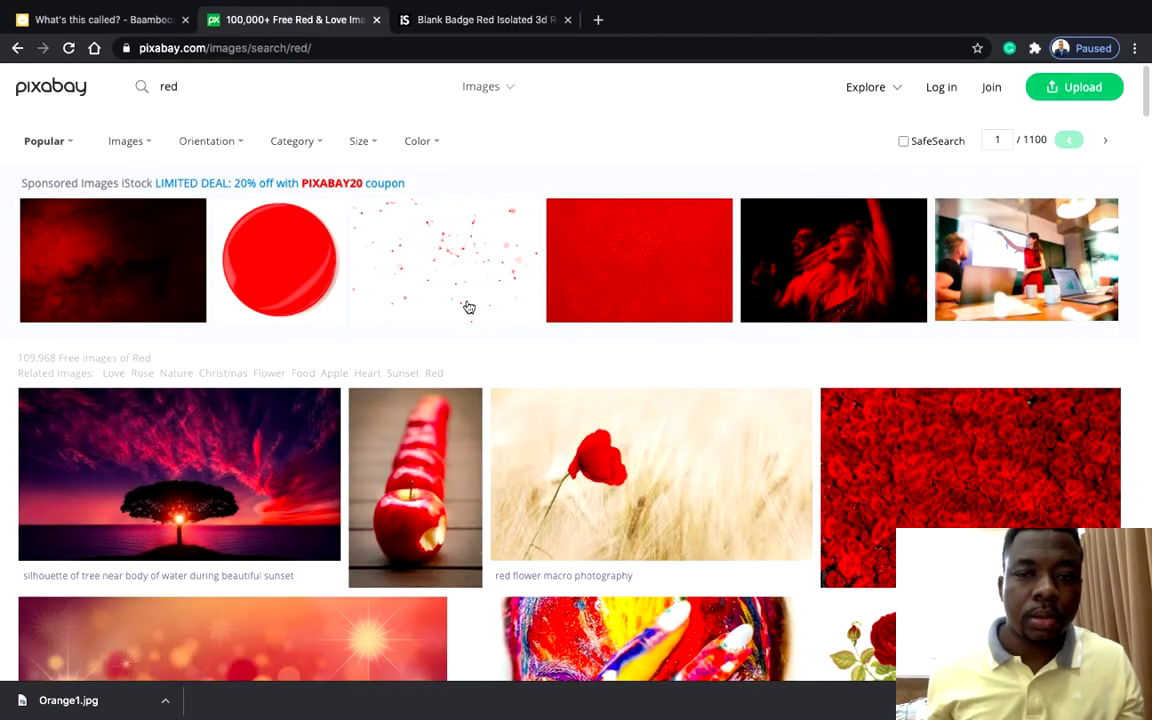
{"action": "scroll", "coordinate": [481, 303], "scroll_direction": "down", "scroll_amount": 10}
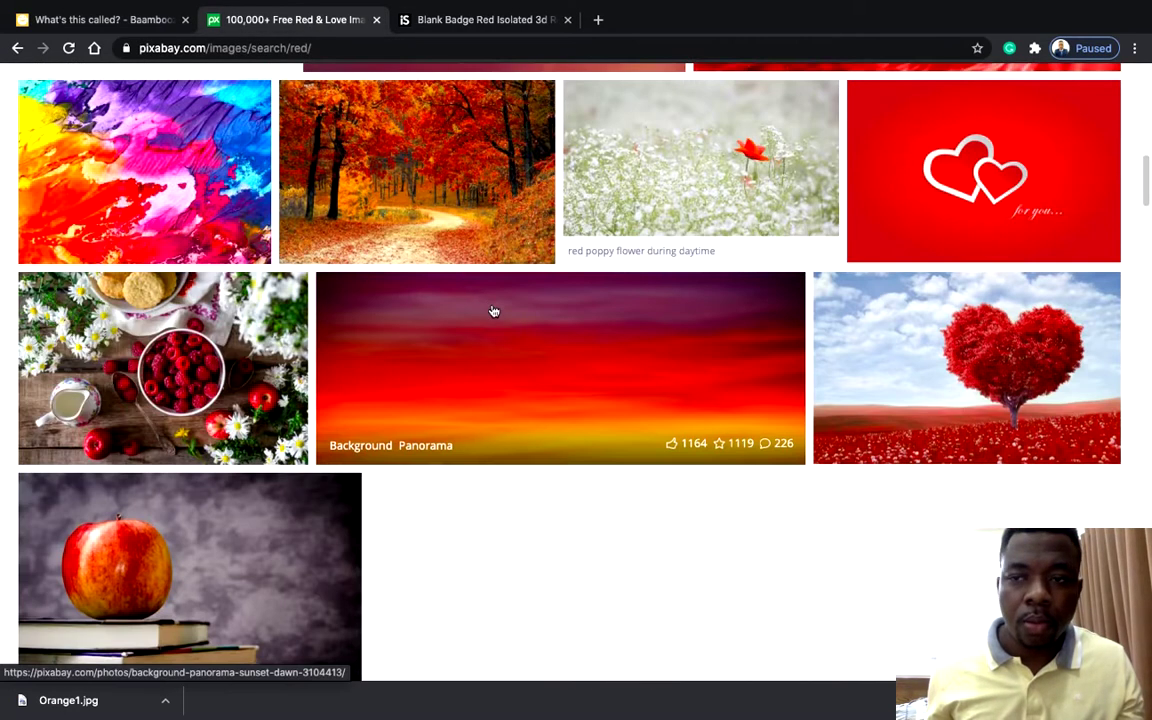
{"action": "scroll", "coordinate": [488, 310], "scroll_direction": "down", "scroll_amount": 5}
{"action": "scroll", "coordinate": [497, 312], "scroll_direction": "down", "scroll_amount": 2}
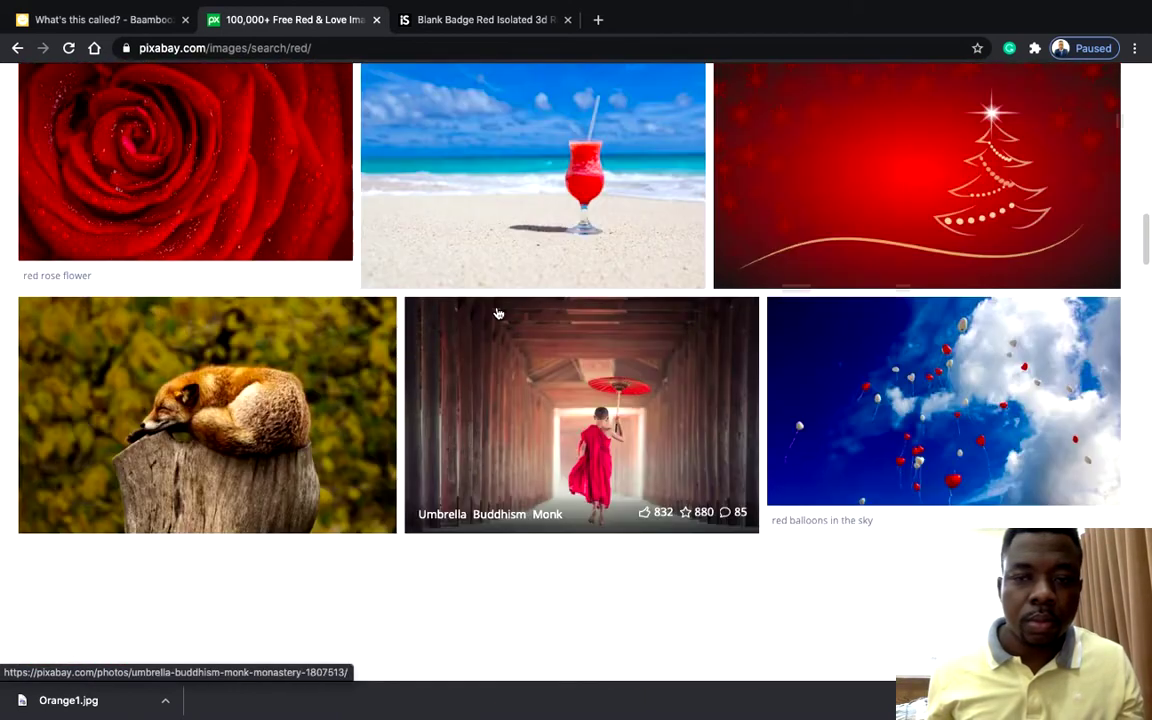
{"action": "scroll", "coordinate": [596, 288], "scroll_direction": "down", "scroll_amount": 5}
{"action": "scroll", "coordinate": [891, 403], "scroll_direction": "down", "scroll_amount": 2}
{"action": "right_click", "coordinate": [944, 404]}
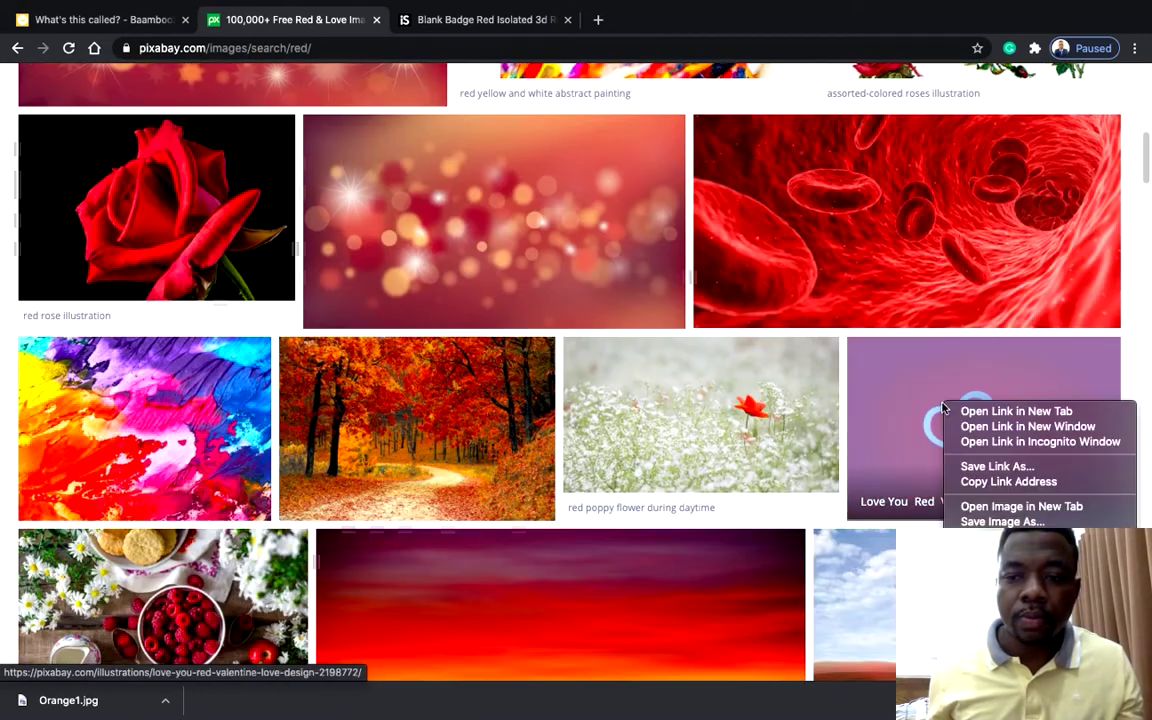
{"action": "left_click", "coordinate": [1002, 521]}
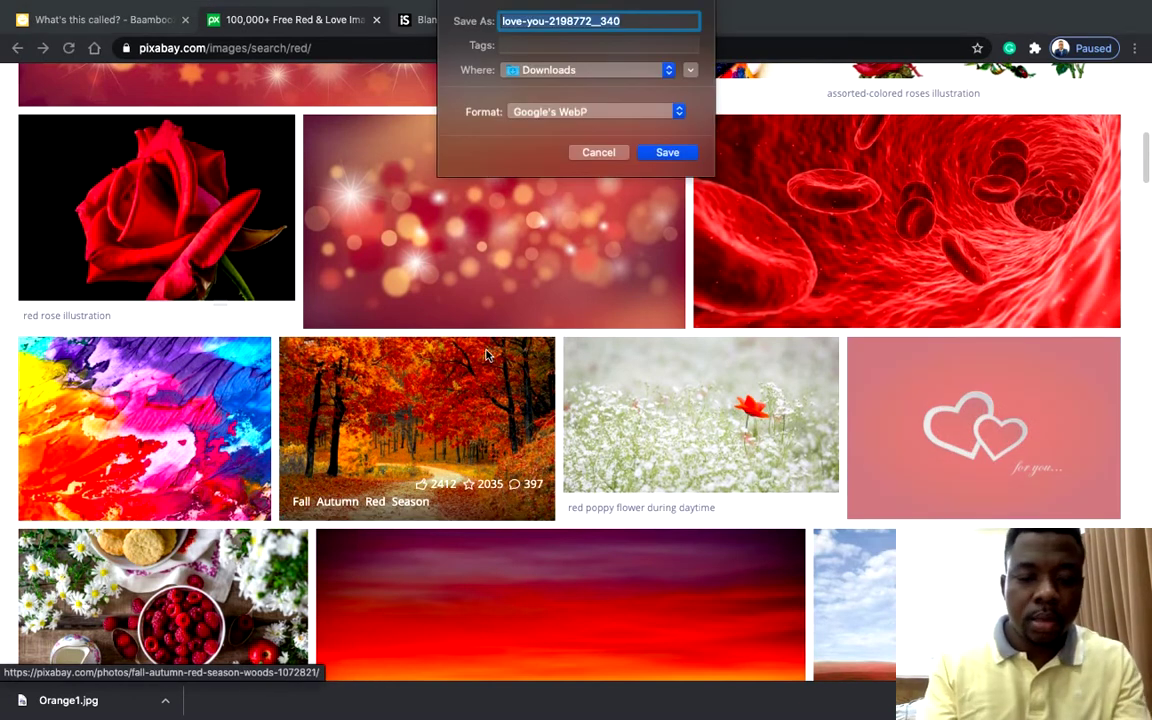
{"action": "type", "text": "red"}
{"action": "key", "text": "Return"}
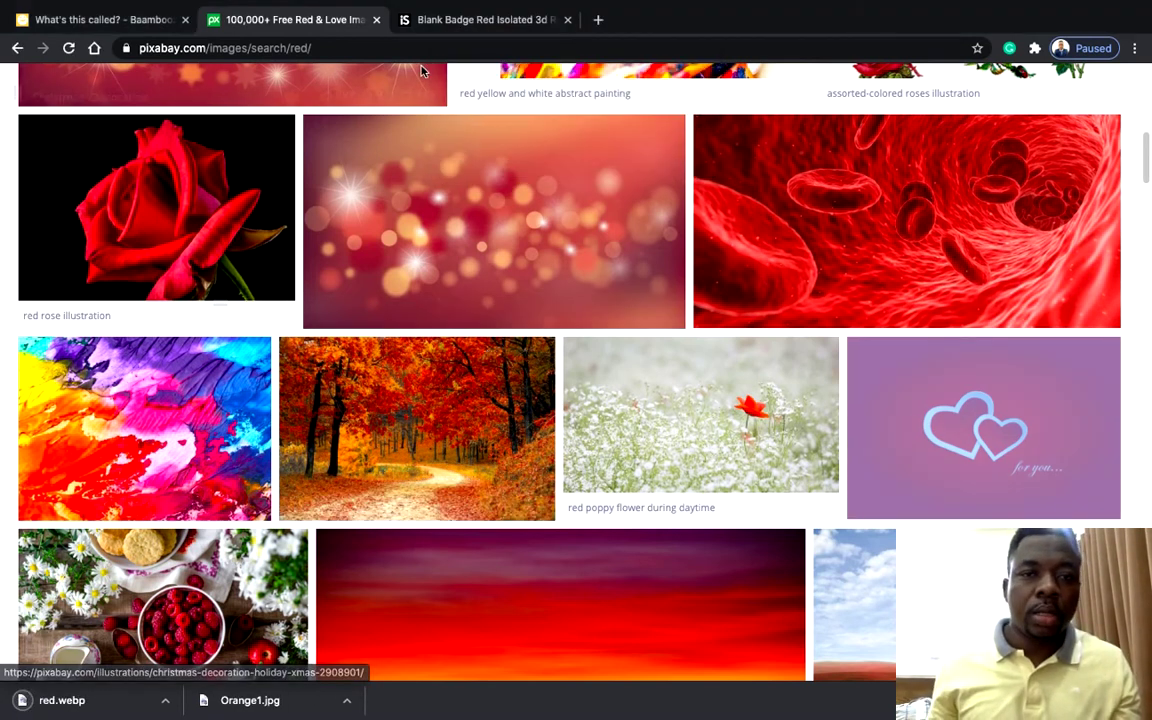
{"action": "scroll", "coordinate": [500, 135], "scroll_direction": "up", "scroll_amount": 10}
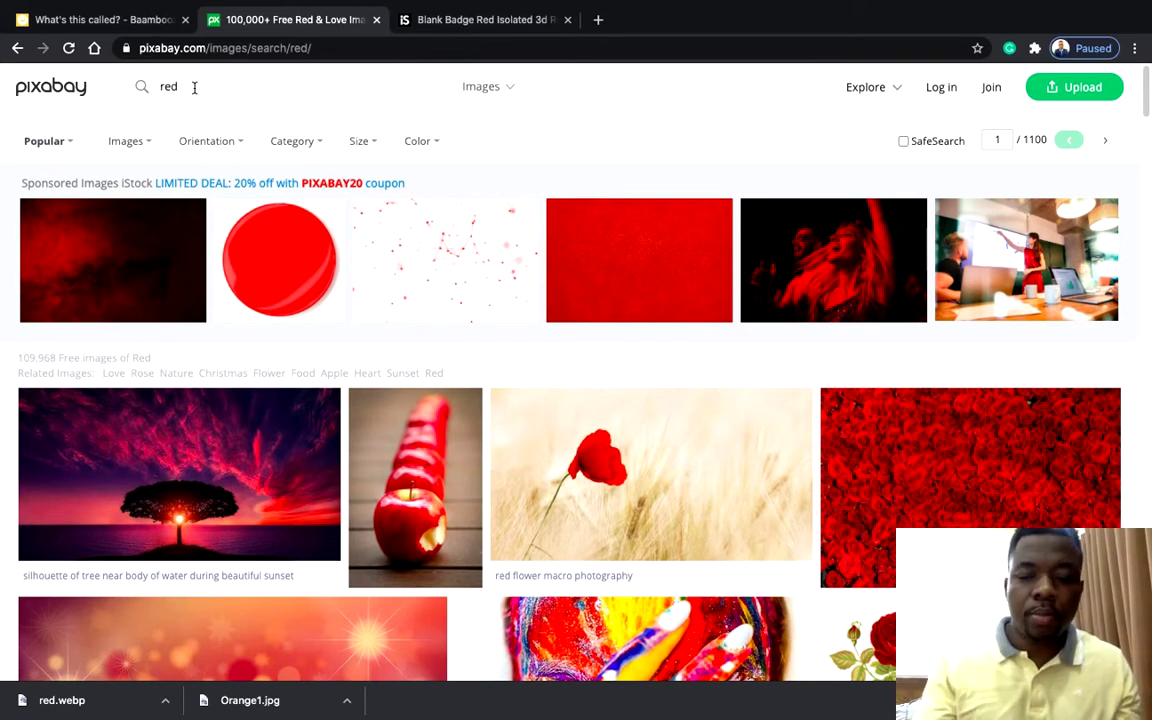
Step: Replace the Pixabay search with purple to list purple images
{"action": "key", "text": "BackSpace"}
{"action": "key", "text": "BackSpace"}
{"action": "key", "text": "BackSpace"}
{"action": "type", "text": "p"}
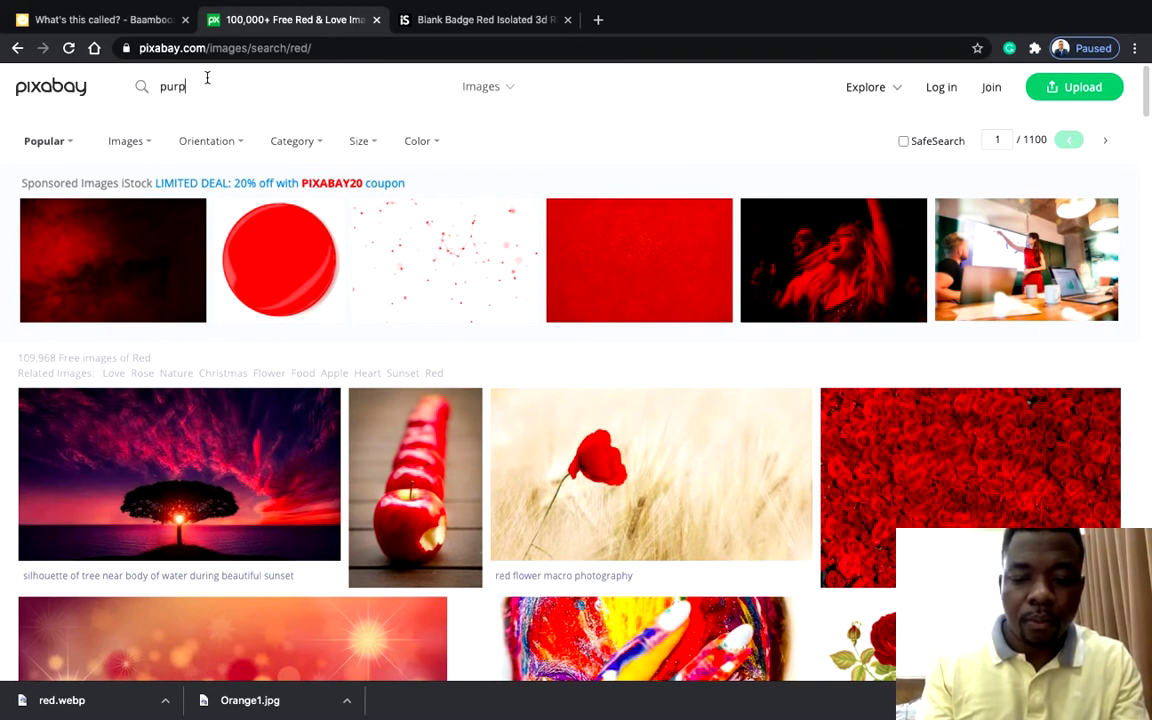
{"action": "type", "text": "urole"}
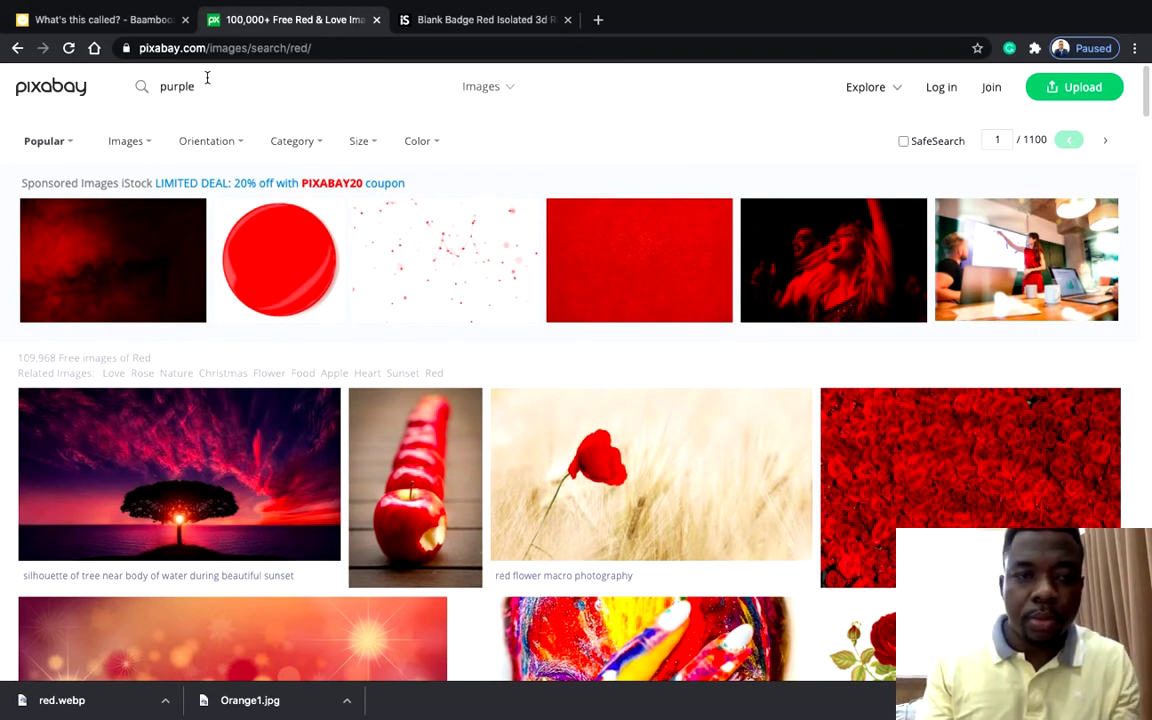
{"action": "key", "text": "Return"}
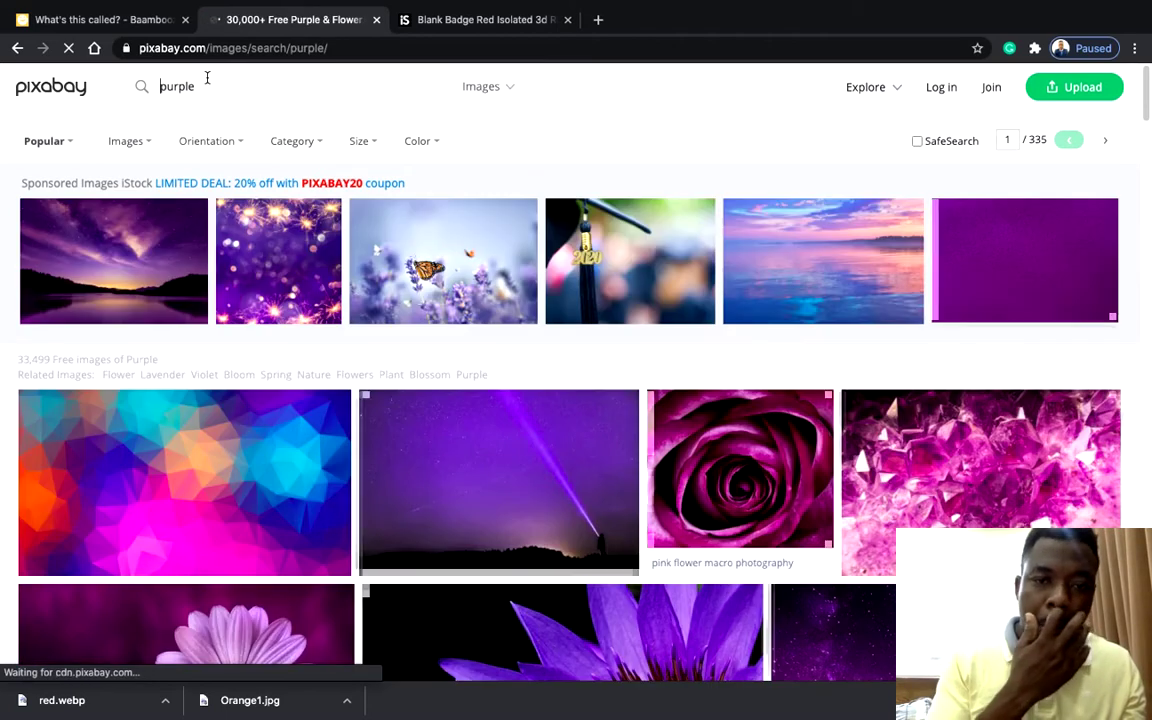
Step: Save a purple image from the results to Downloads as purple.jpg
{"action": "right_click", "coordinate": [767, 225]}
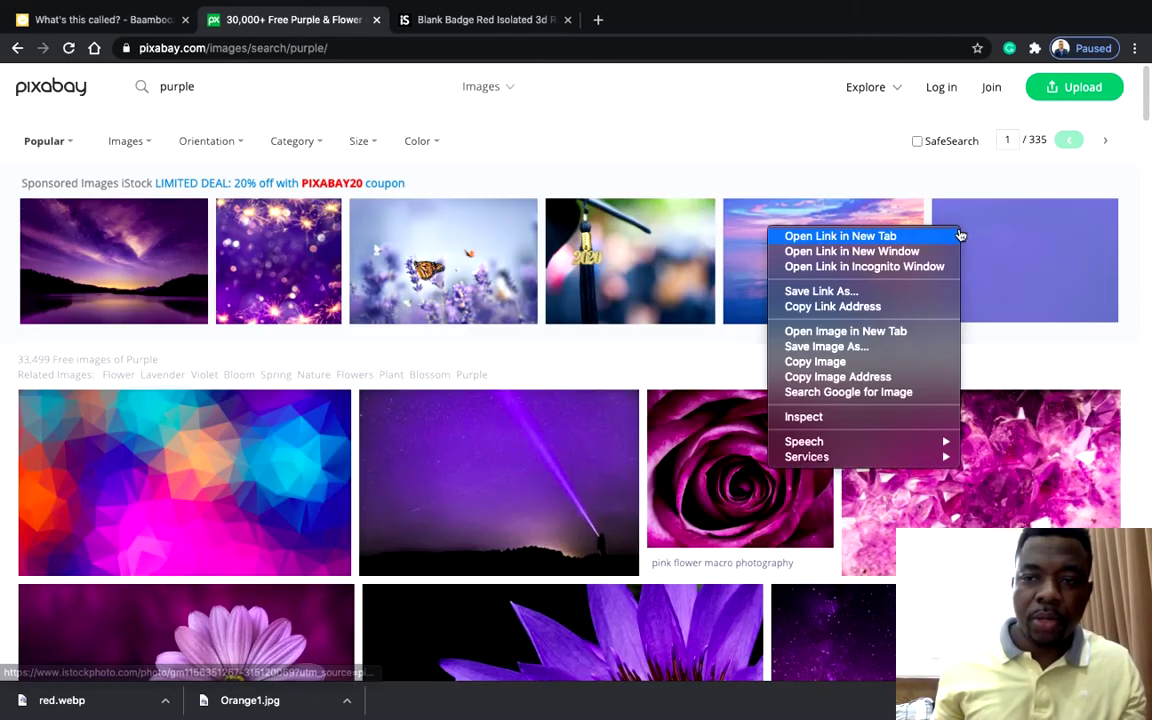
{"action": "left_click", "coordinate": [830, 348]}
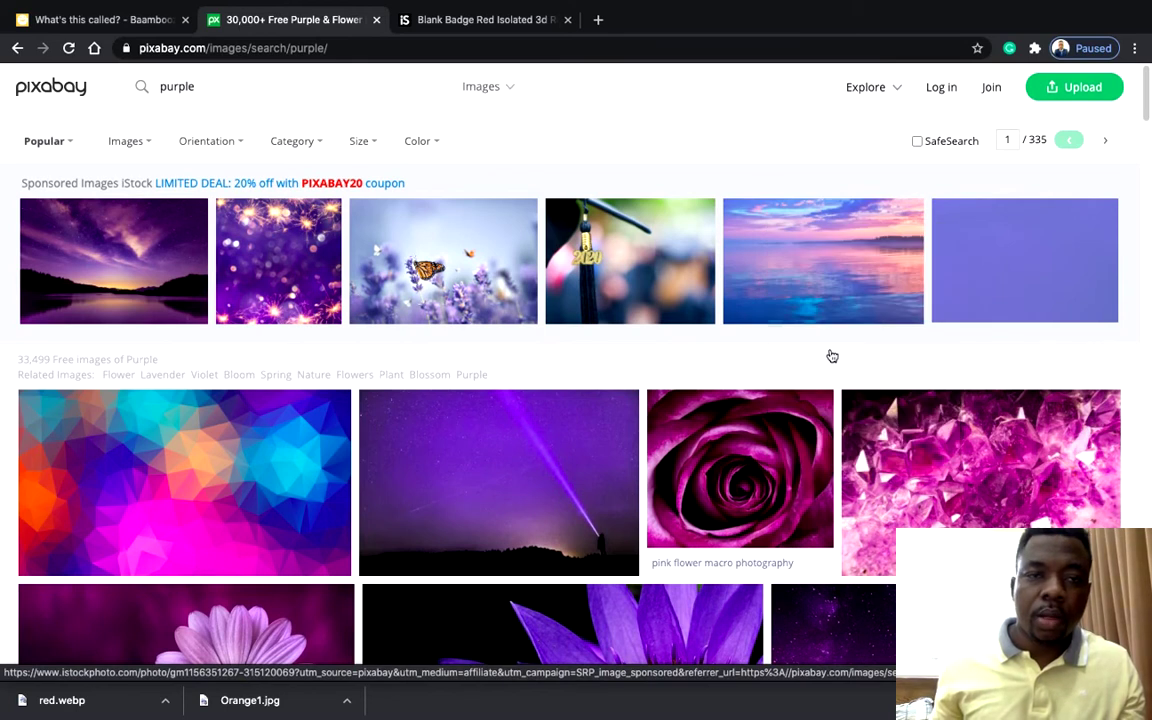
{"action": "key", "text": "BackSpace"}
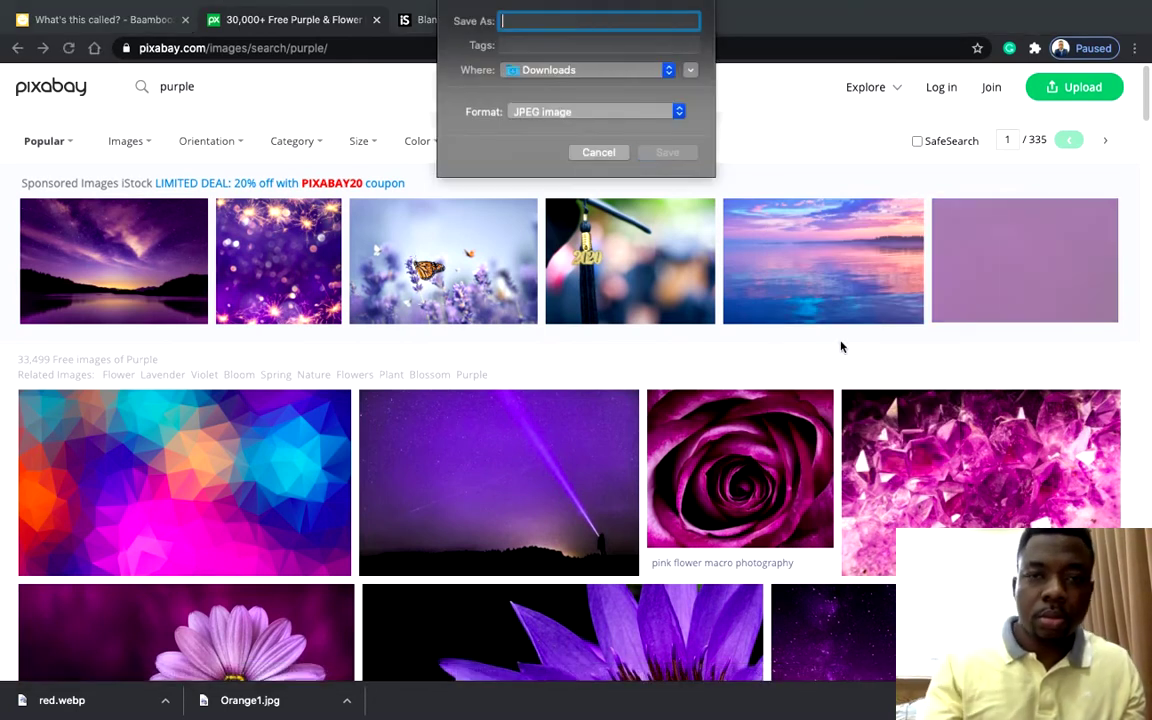
{"action": "type", "text": "urple"}
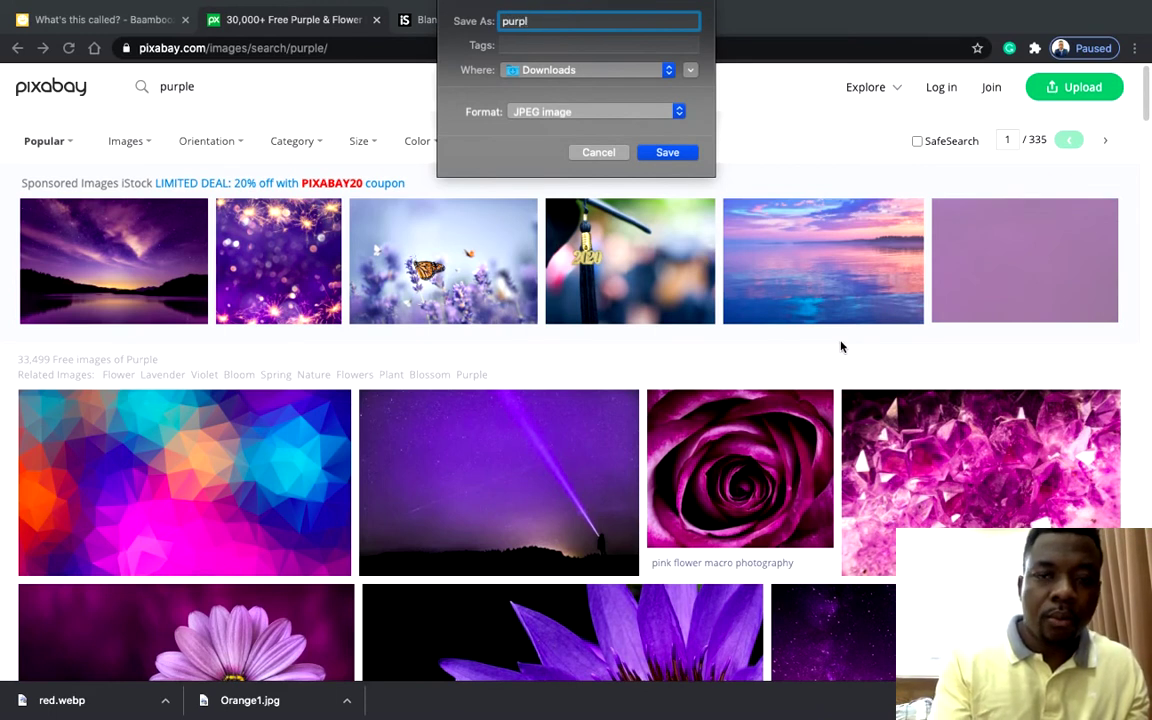
{"action": "left_click", "coordinate": [670, 152]}
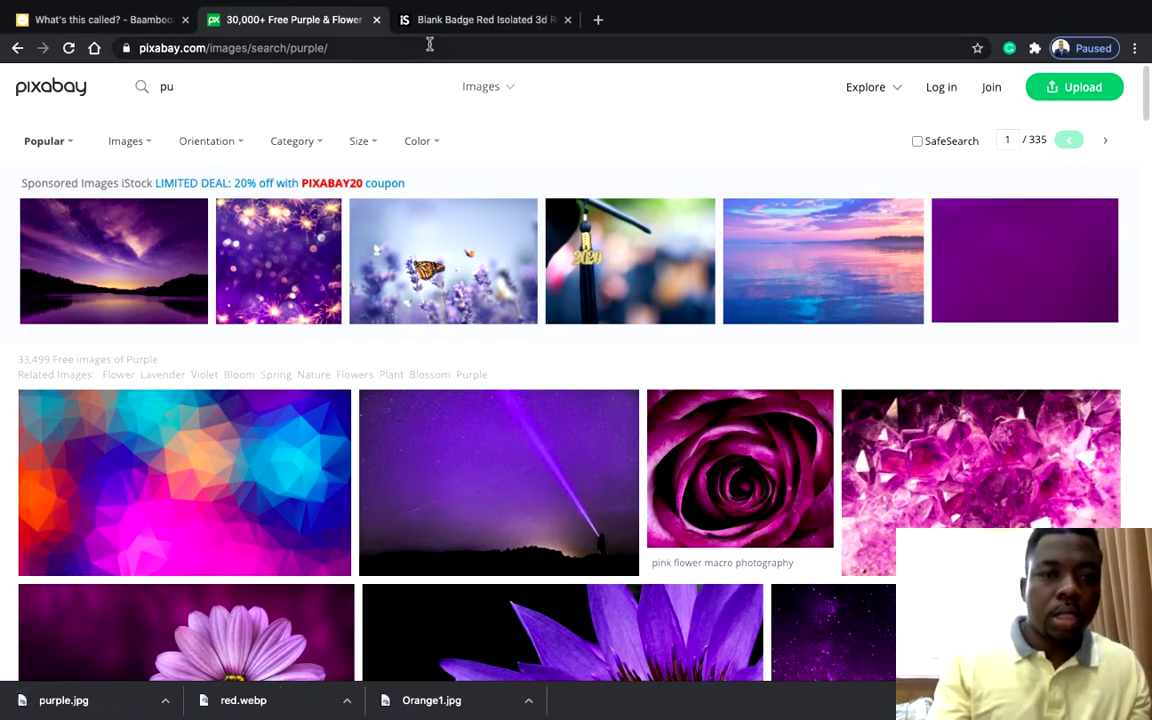
Step: Search Pixabay for yellow and scroll down to the lily photo
{"action": "type", "text": "llow"}
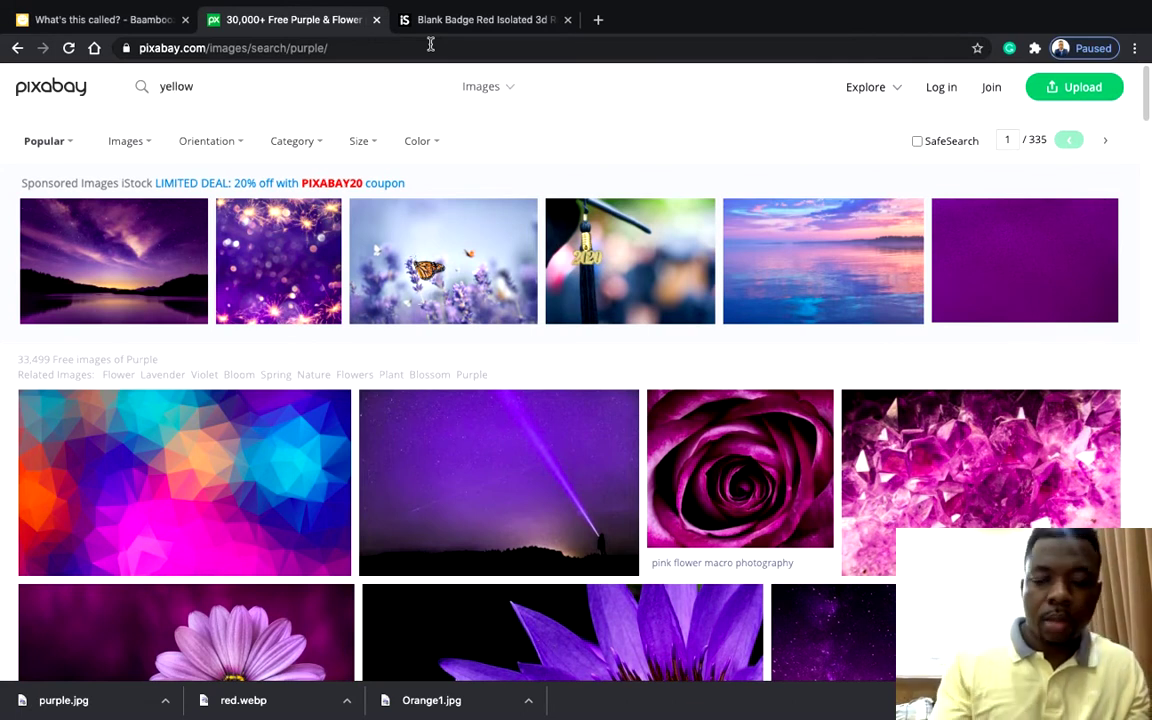
{"action": "key", "text": "Return"}
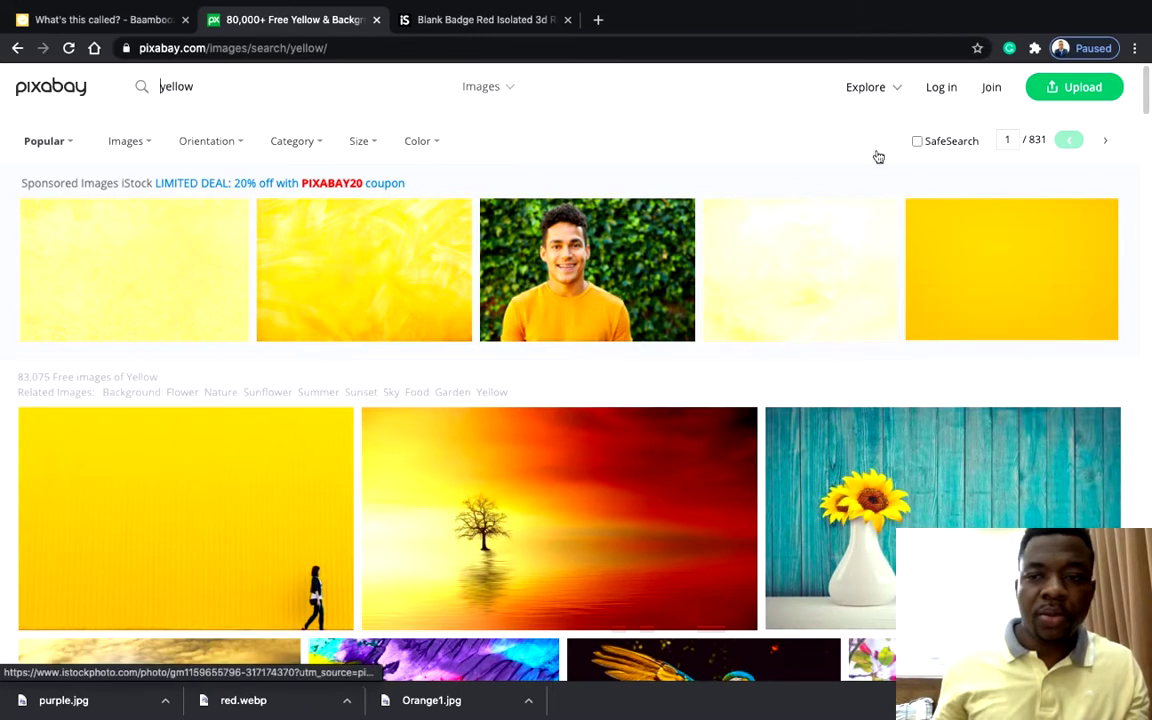
{"action": "scroll", "coordinate": [622, 424], "scroll_direction": "down", "scroll_amount": 5}
{"action": "scroll", "coordinate": [622, 426], "scroll_direction": "down", "scroll_amount": 5}
{"action": "scroll", "coordinate": [622, 449], "scroll_direction": "down", "scroll_amount": 3}
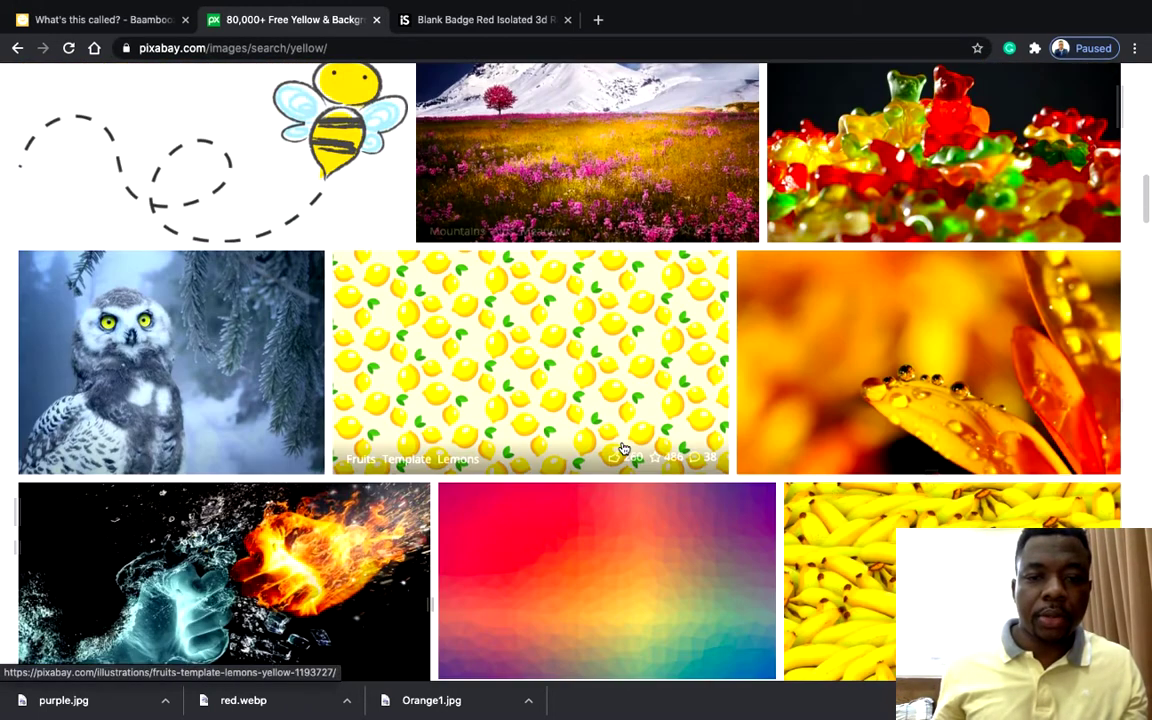
{"action": "scroll", "coordinate": [623, 449], "scroll_direction": "down", "scroll_amount": 2}
{"action": "scroll", "coordinate": [624, 449], "scroll_direction": "down", "scroll_amount": 2}
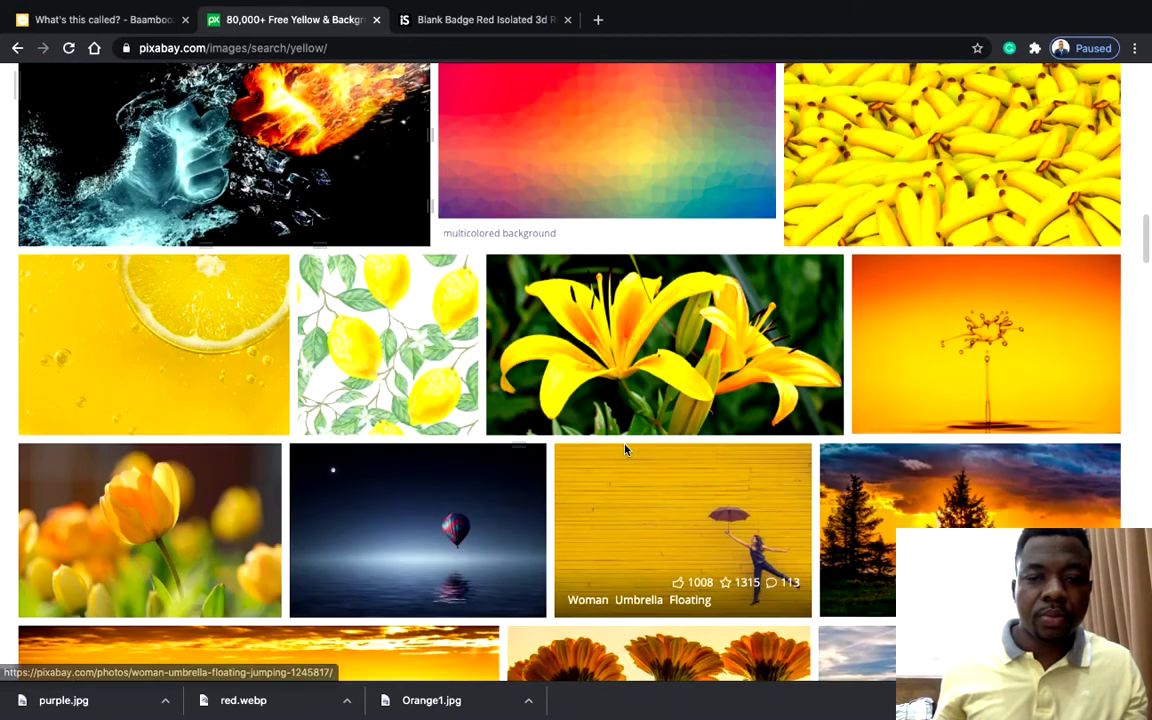
Step: Save the yellow lily photo to Downloads as yellow.webp
{"action": "right_click", "coordinate": [660, 324]}
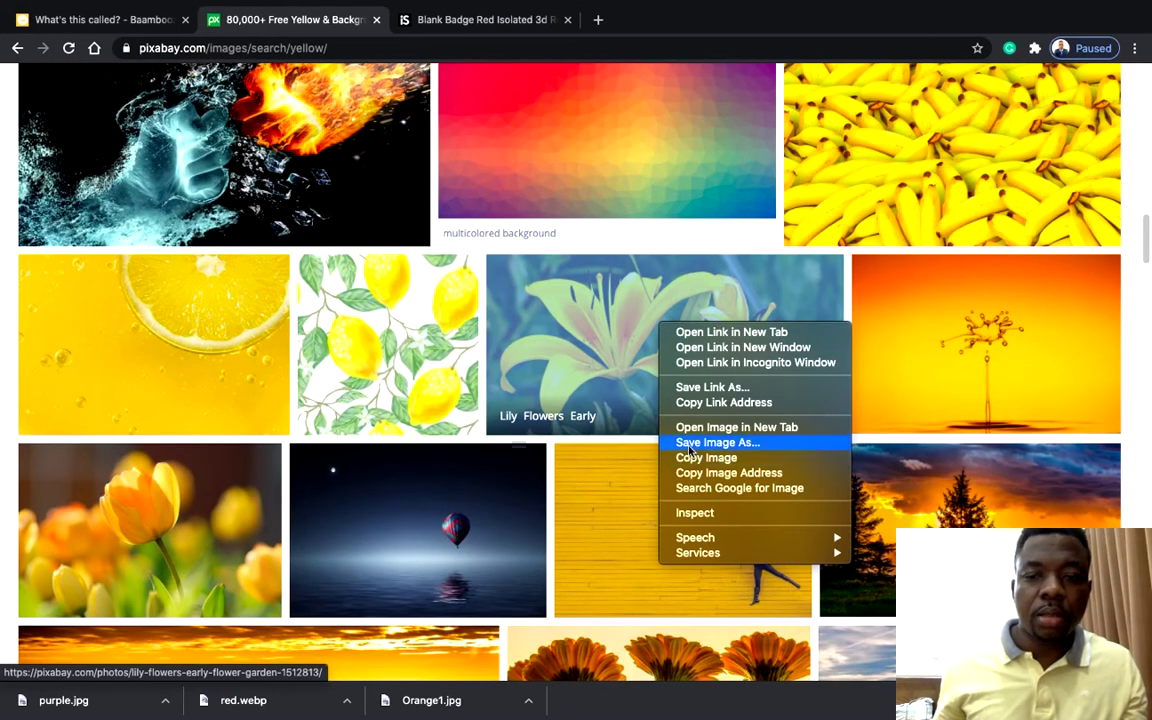
{"action": "left_click", "coordinate": [660, 328]}
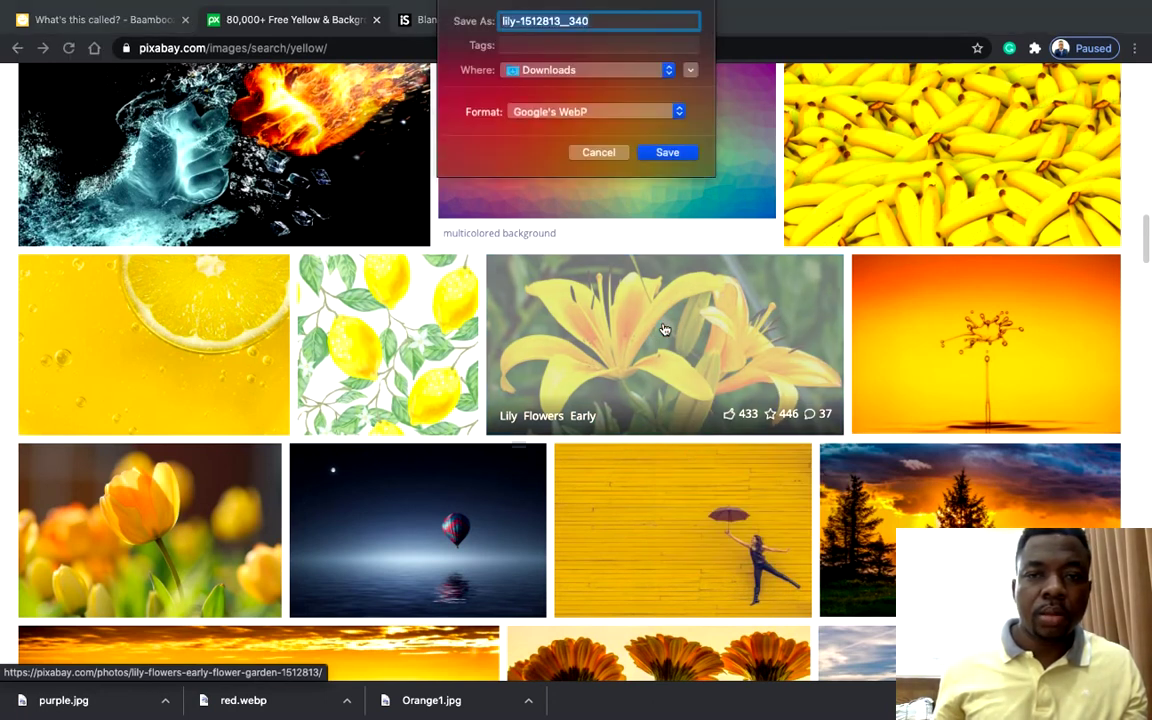
{"action": "key", "text": "BackSpace"}
{"action": "type", "text": "yellow"}
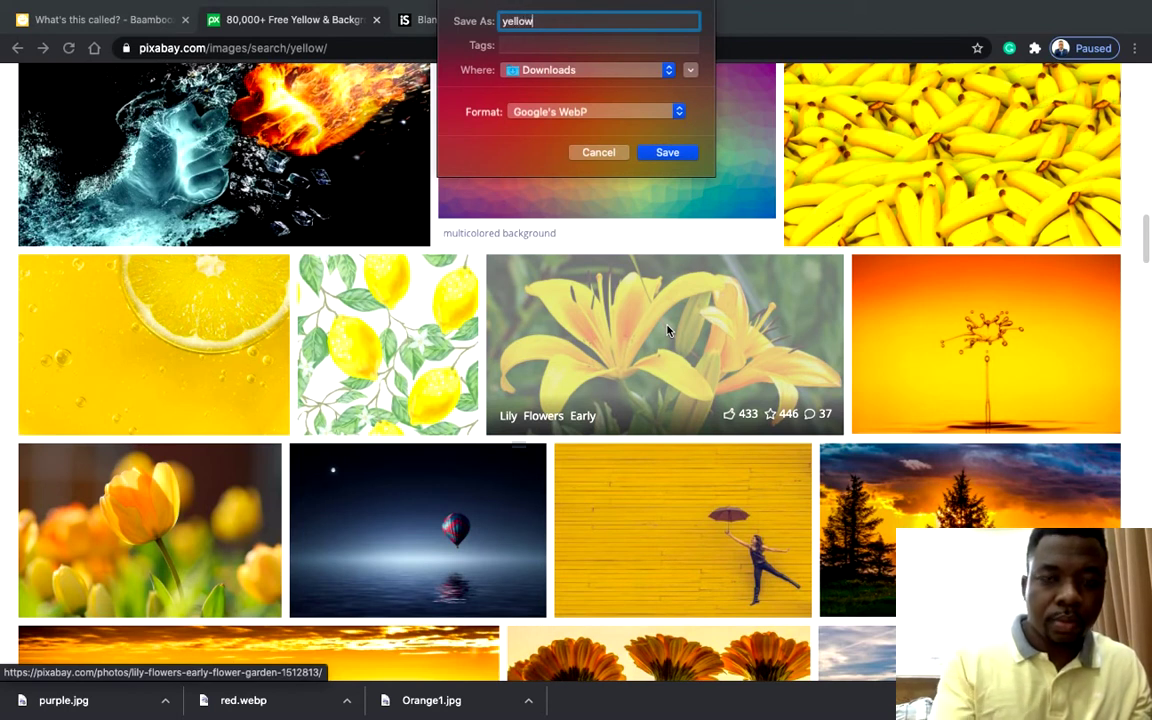
{"action": "key", "text": "Return"}
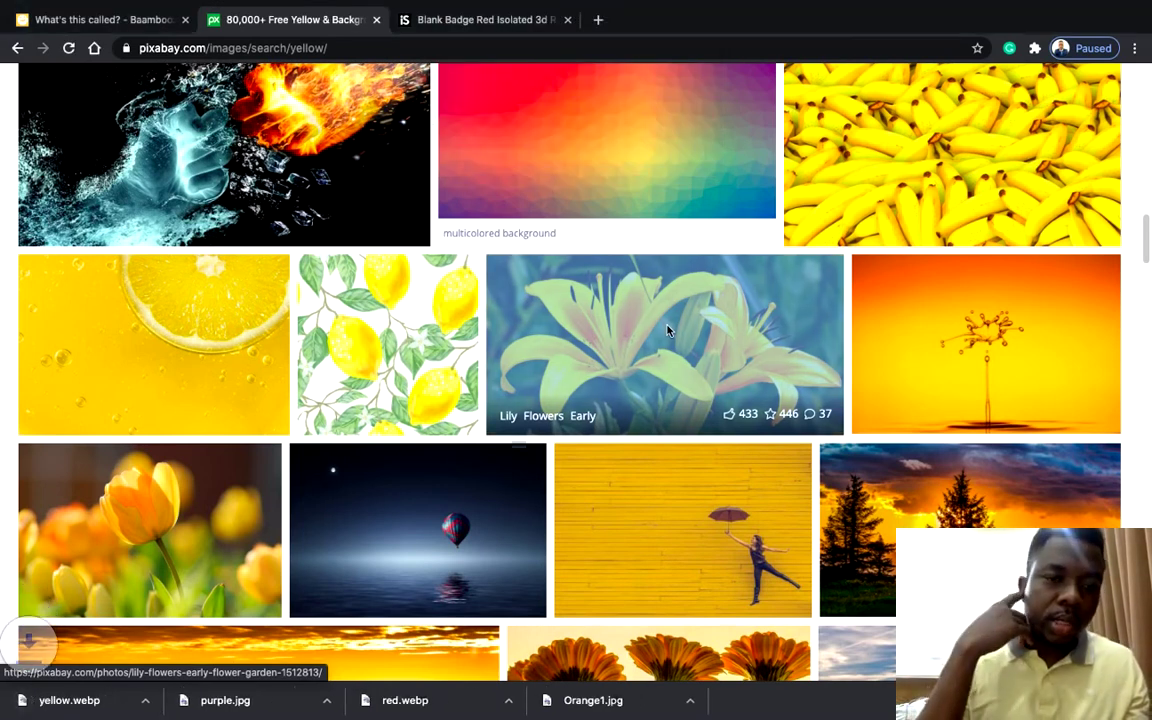
{"action": "scroll", "coordinate": [607, 226], "scroll_direction": "up", "scroll_amount": 10}
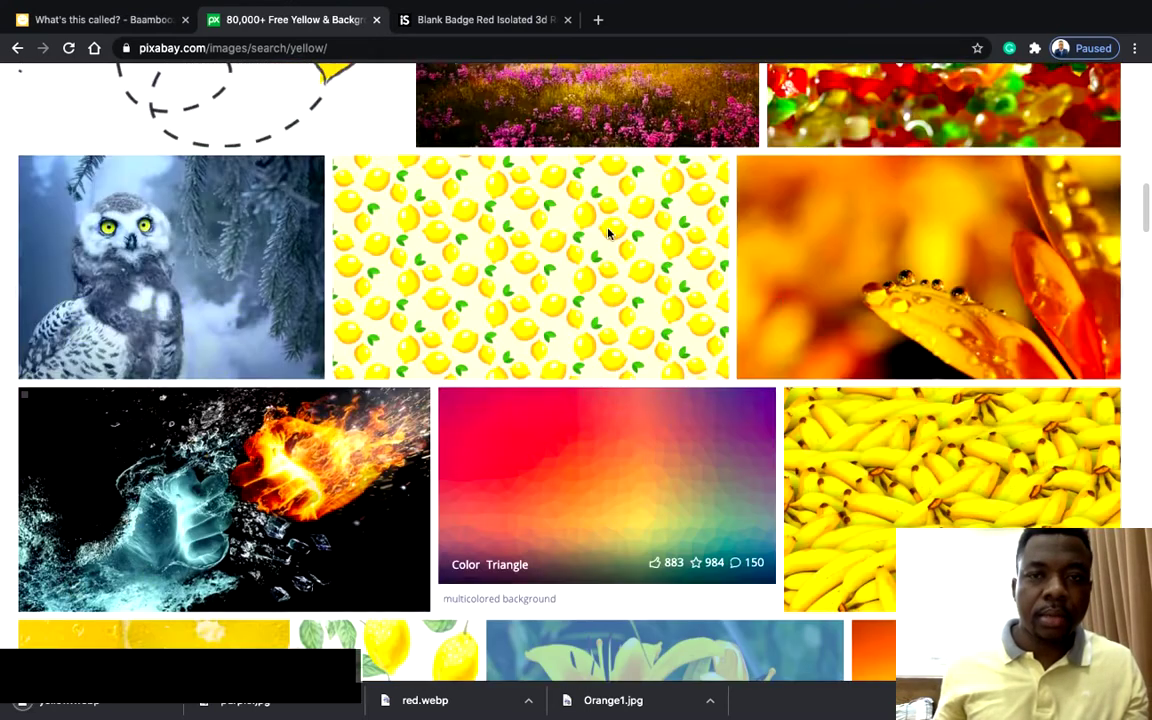
{"action": "scroll", "coordinate": [607, 226], "scroll_direction": "up", "scroll_amount": 4}
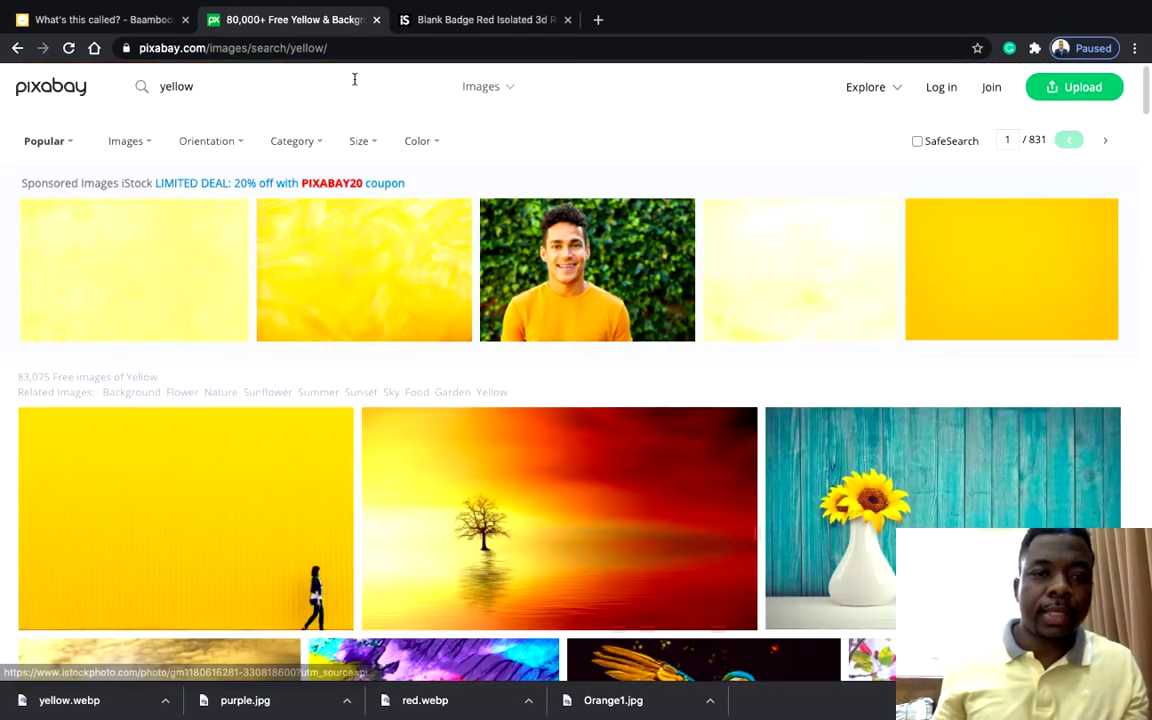
Step: Replace the yellow search term with black to list black images
{"action": "key", "text": "BackSpace"}
{"action": "key", "text": "BackSpace"}
{"action": "key", "text": "BackSpace"}
{"action": "key", "text": "BackSpace"}
{"action": "key", "text": "BackSpace"}
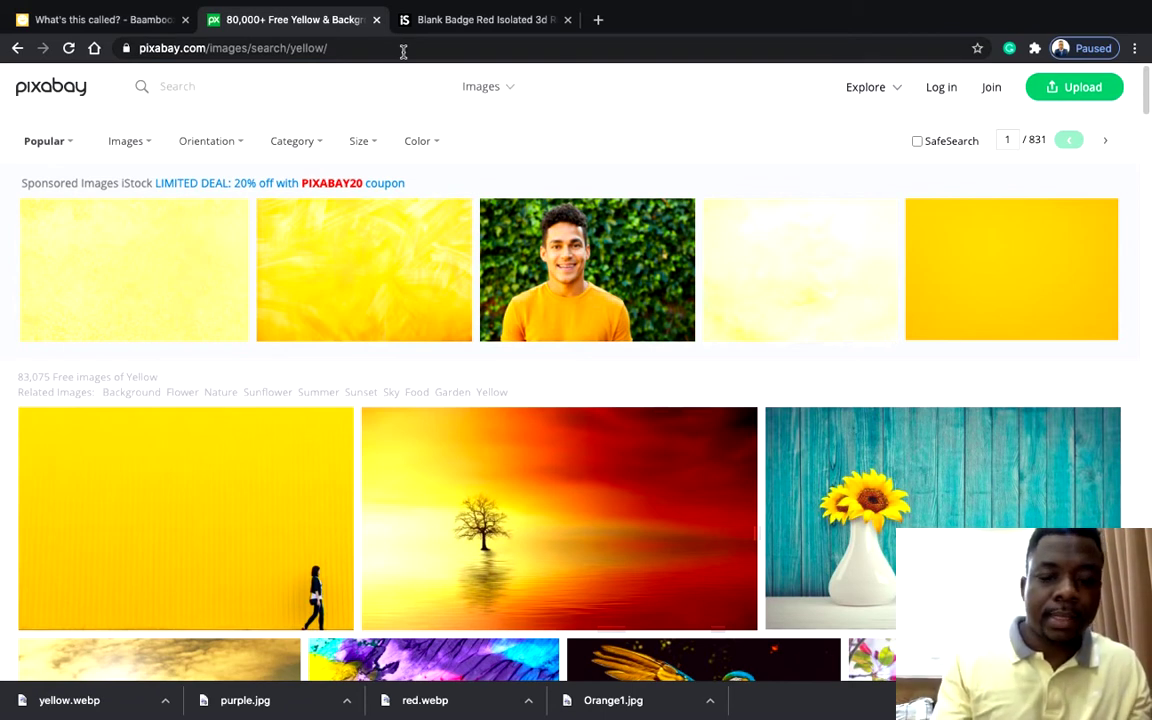
{"action": "type", "text": "black"}
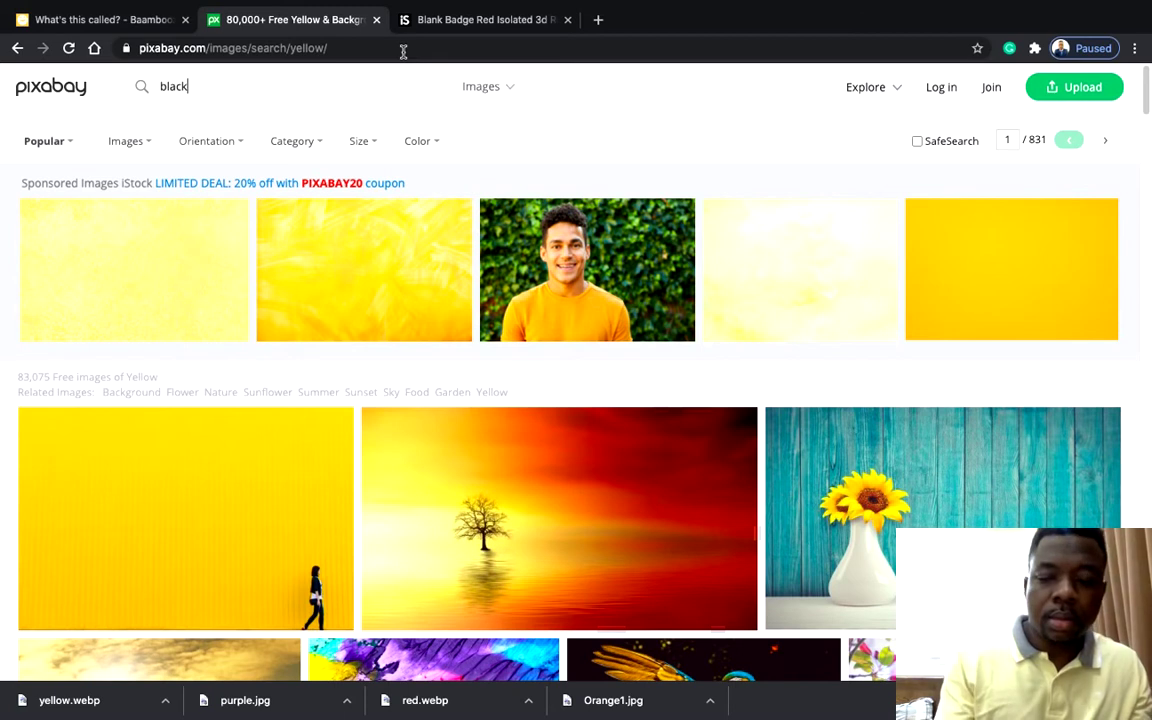
{"action": "key", "text": "Return"}
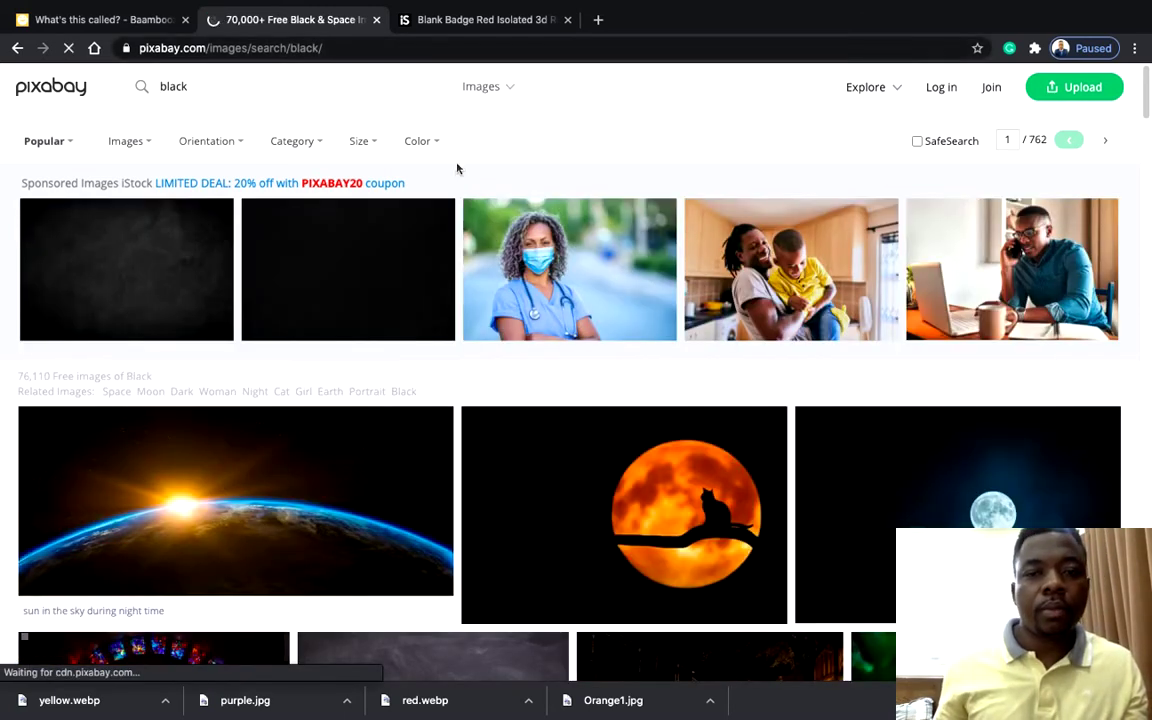
Step: Save the dark sponsored image to Downloads as black.jpg
{"action": "right_click", "coordinate": [391, 294]}
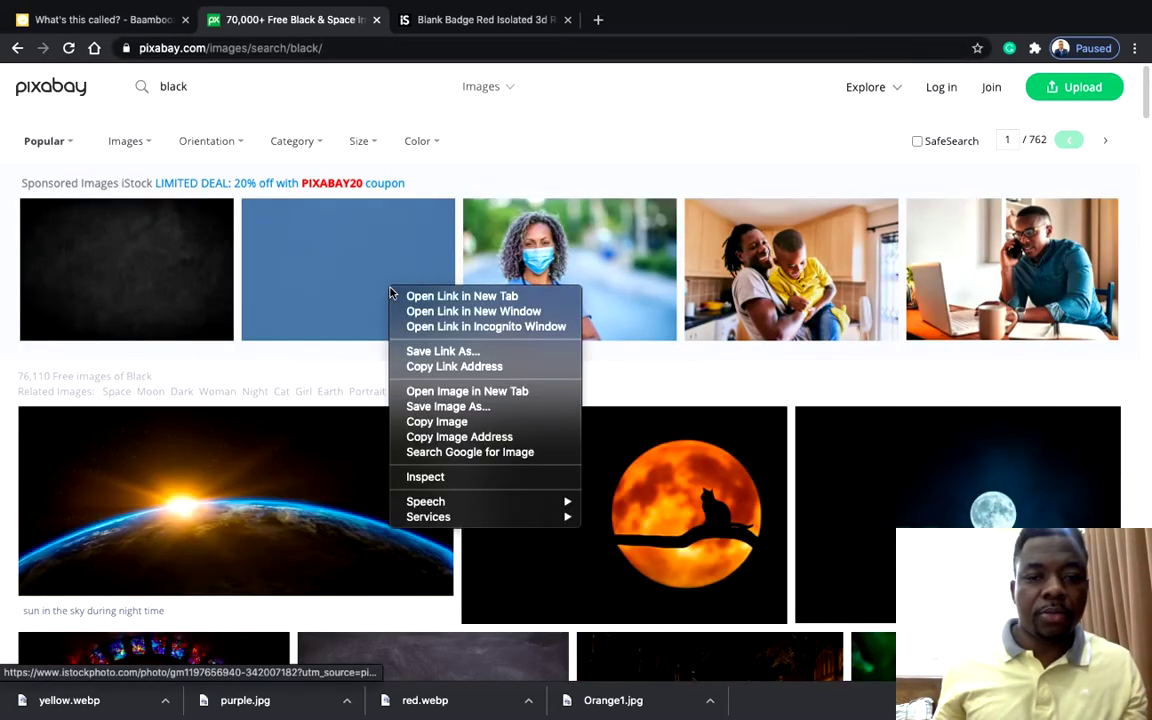
{"action": "left_click", "coordinate": [430, 408]}
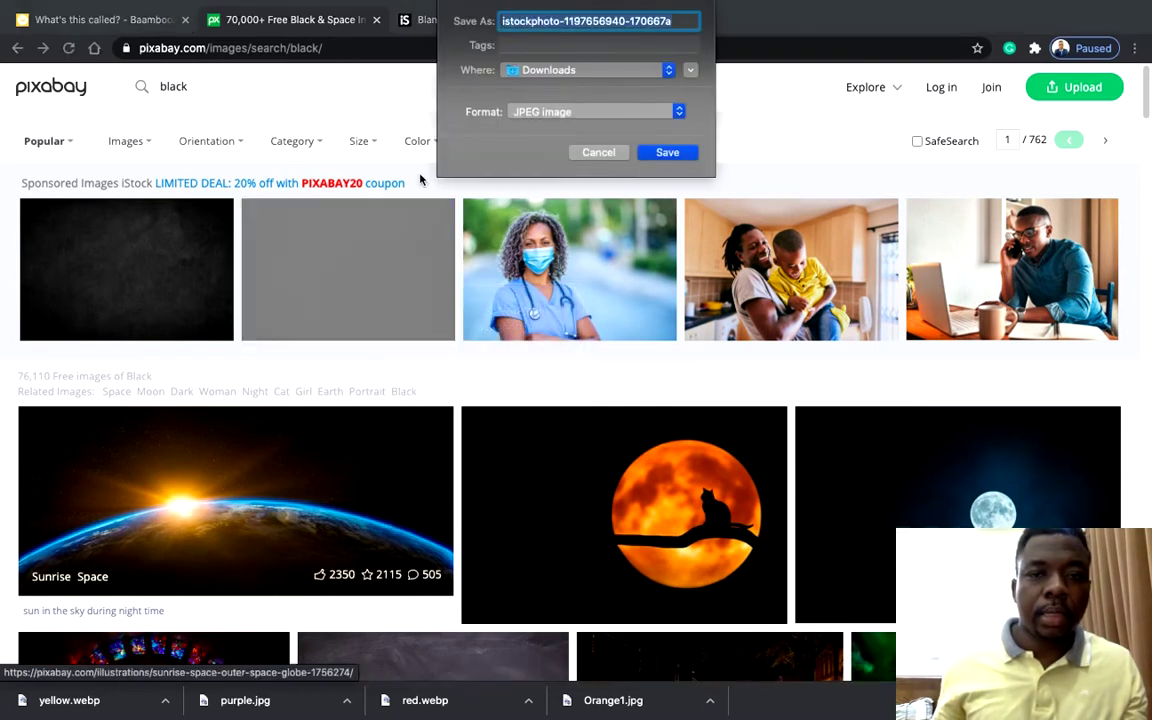
{"action": "key", "text": "BackSpace"}
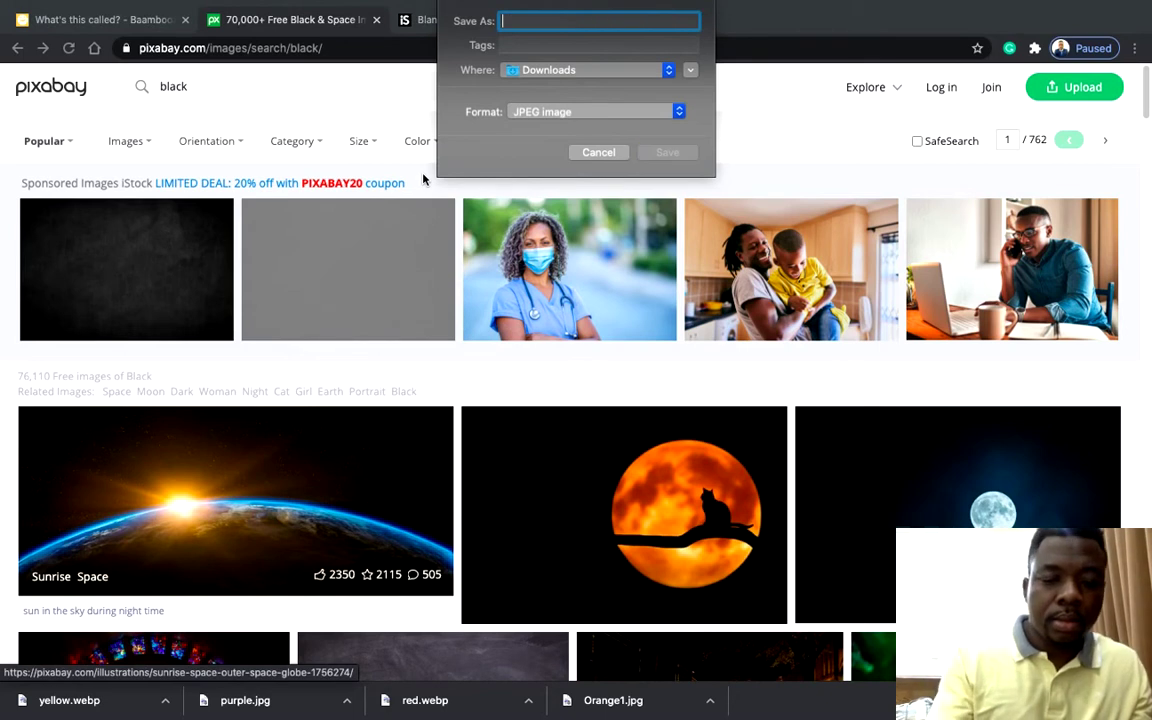
{"action": "type", "text": "bl"}
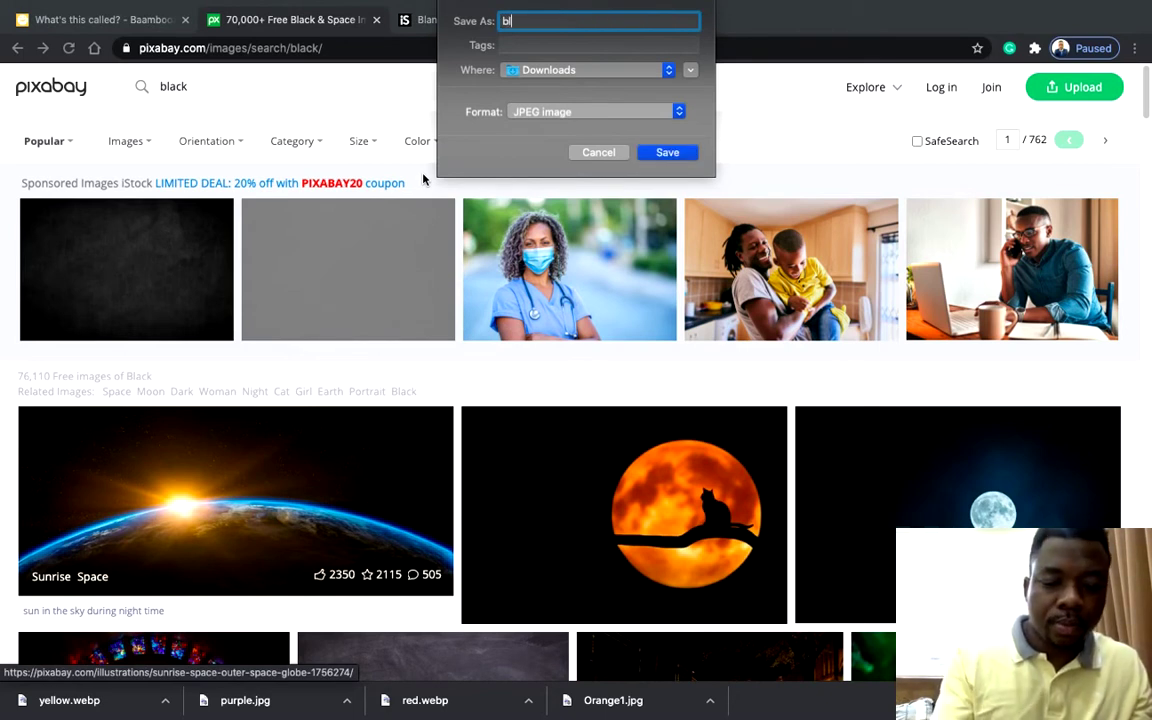
{"action": "type", "text": "ack"}
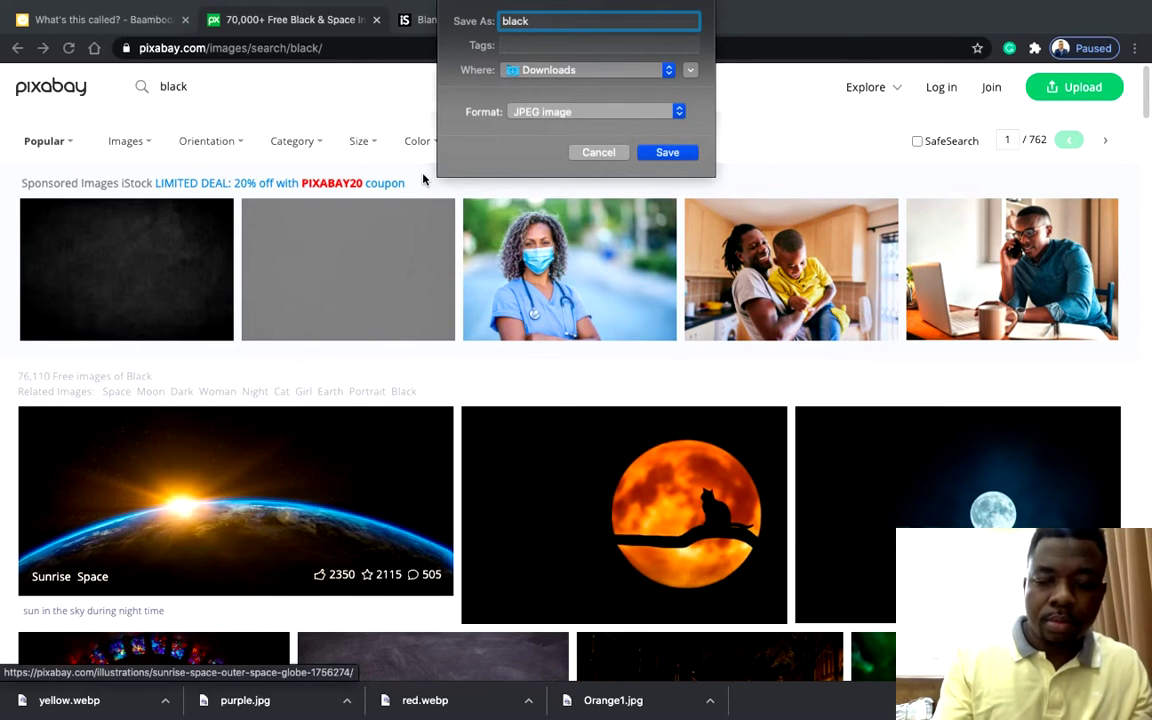
{"action": "key", "text": "Return"}
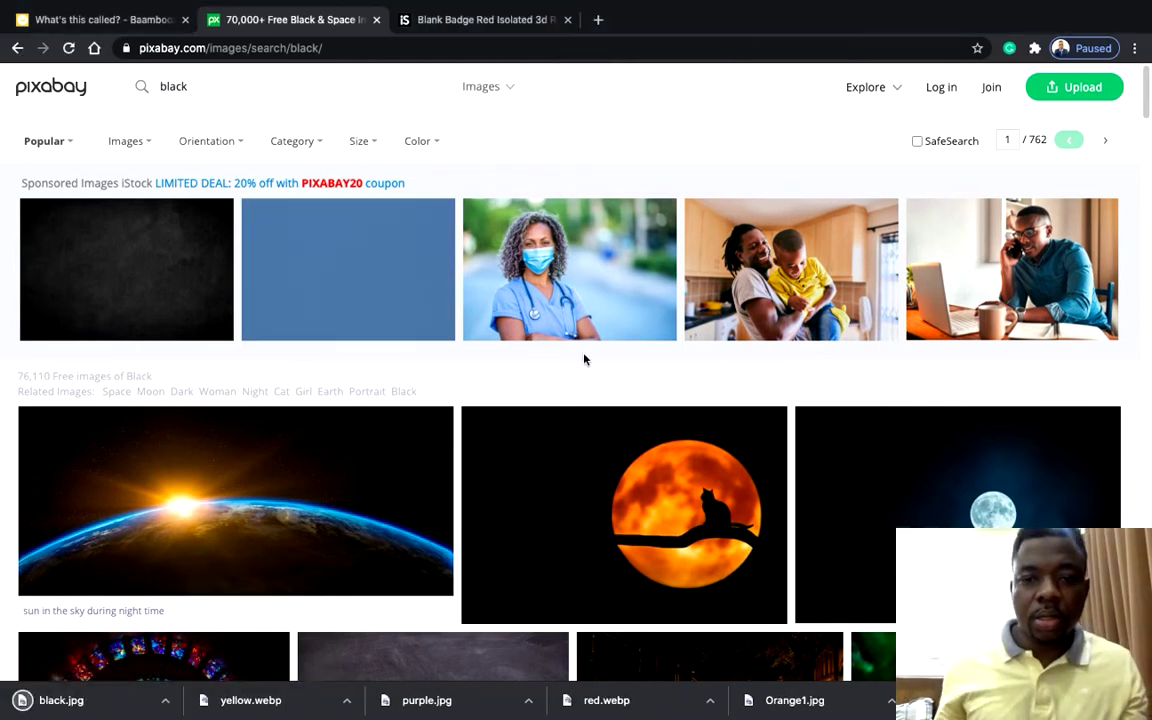
{"action": "scroll", "coordinate": [585, 360], "scroll_direction": "down", "scroll_amount": 8}
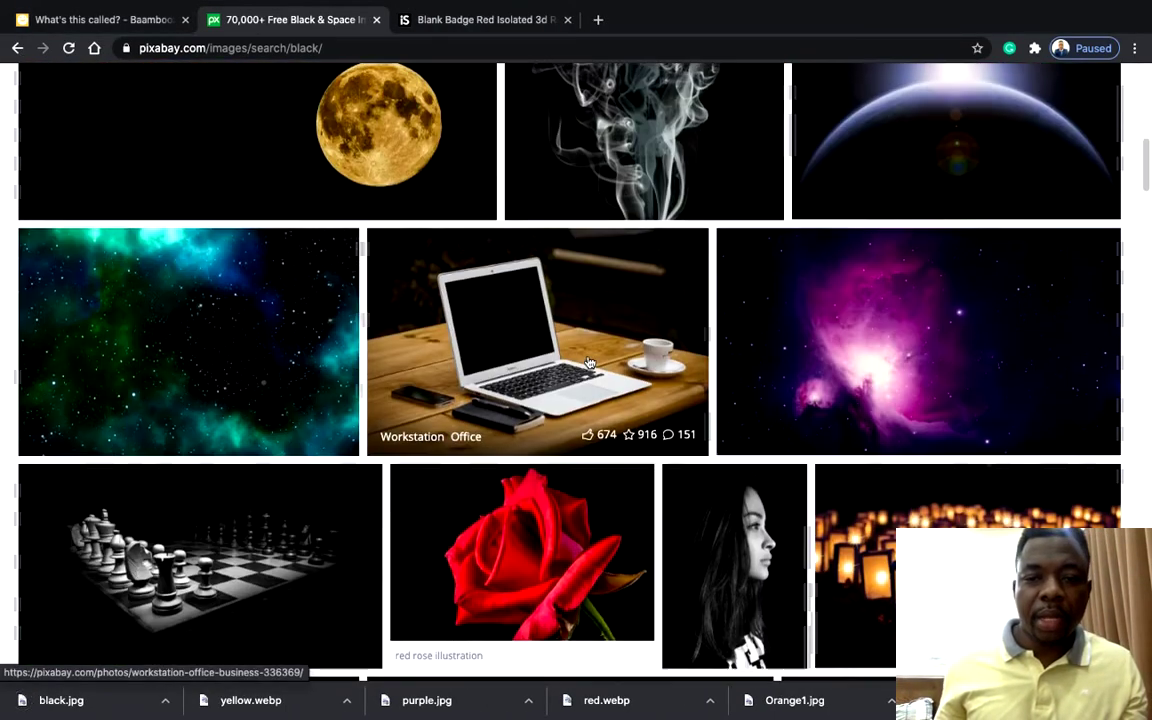
{"action": "scroll", "coordinate": [588, 362], "scroll_direction": "up", "scroll_amount": 8}
Step: Replace the black search term with pink to list pink images
{"action": "key", "text": "BackSpace"}
{"action": "key", "text": "BackSpace"}
{"action": "key", "text": "BackSpace"}
{"action": "key", "text": "BackSpace"}
{"action": "key", "text": "BackSpace"}
{"action": "type", "text": "pin"}
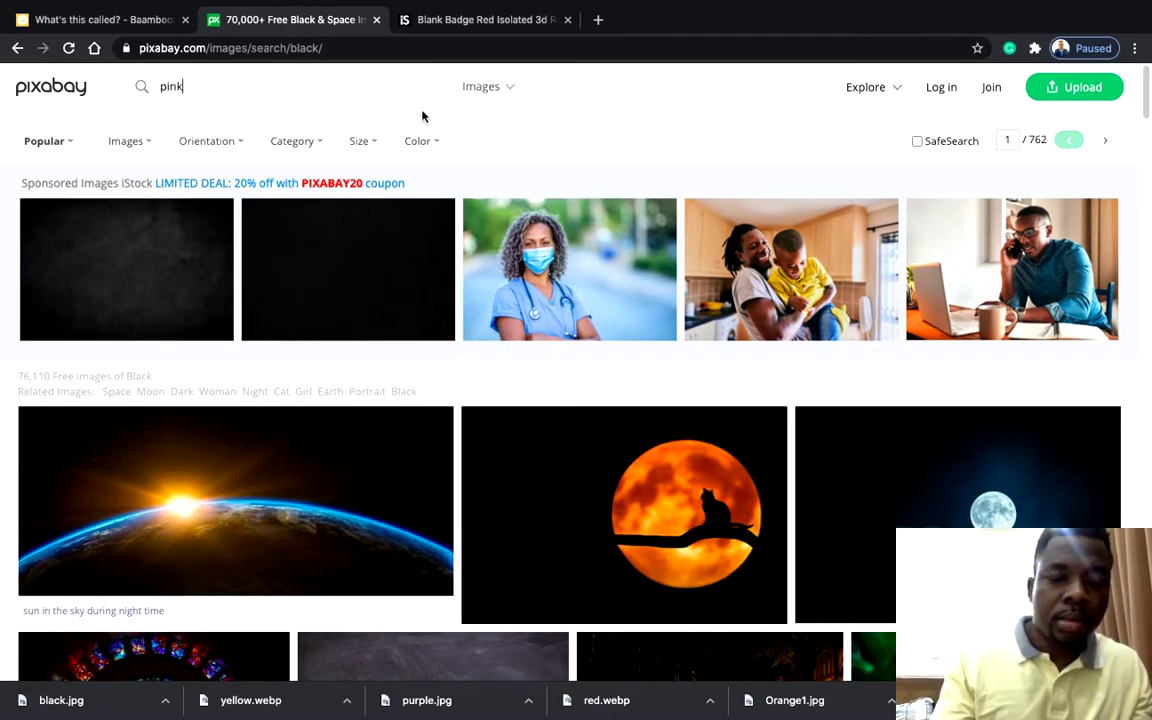
{"action": "type", "text": "k"}
{"action": "key", "text": "Return"}
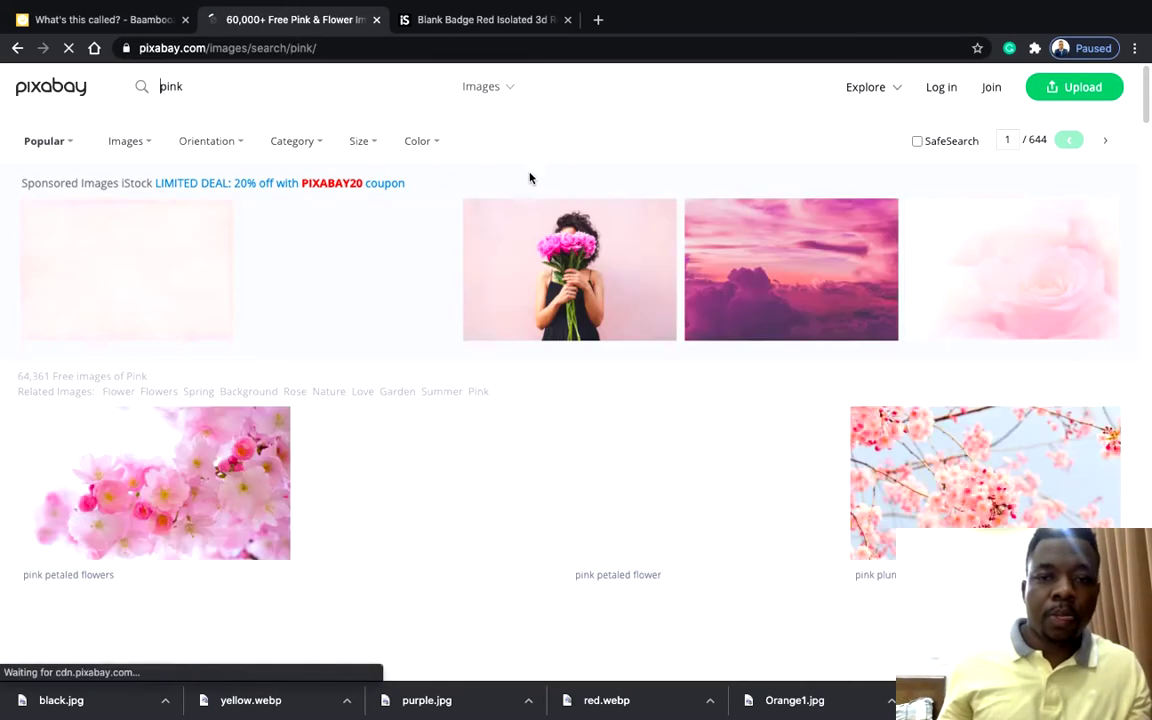
{"action": "scroll", "coordinate": [466, 320], "scroll_direction": "down", "scroll_amount": 3}
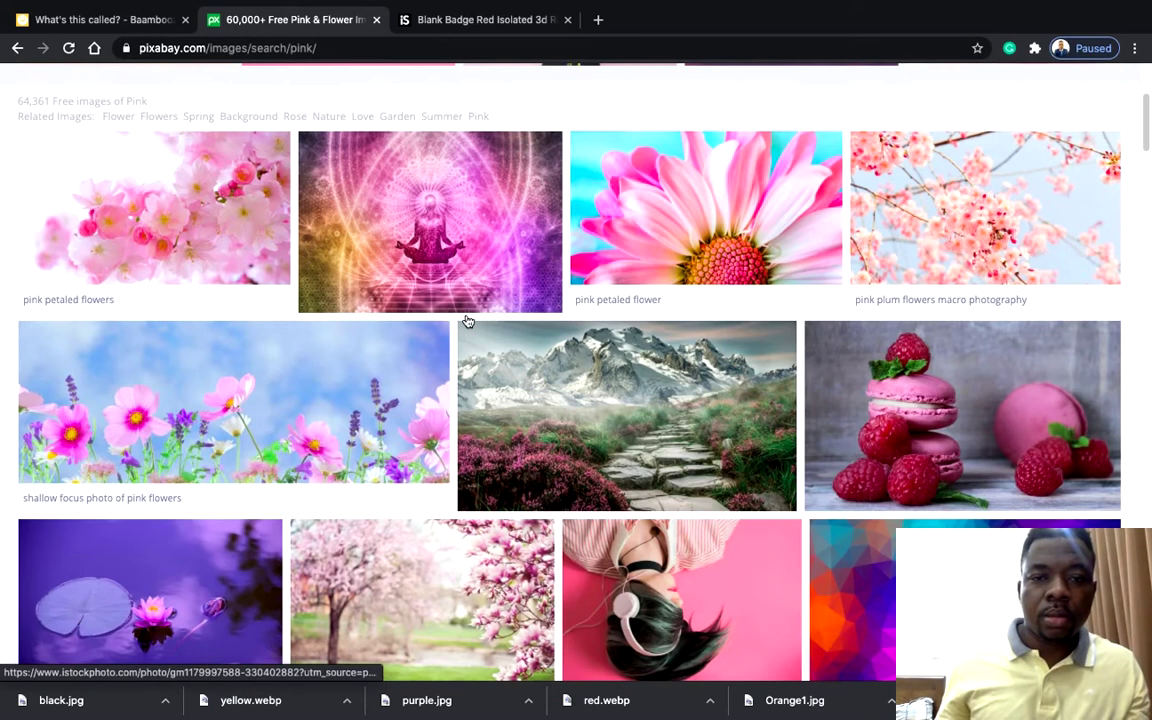
{"action": "scroll", "coordinate": [466, 320], "scroll_direction": "up", "scroll_amount": 3}
Step: Save the plain pink image as pink.jpg, then empty the search box
{"action": "right_click", "coordinate": [398, 288]}
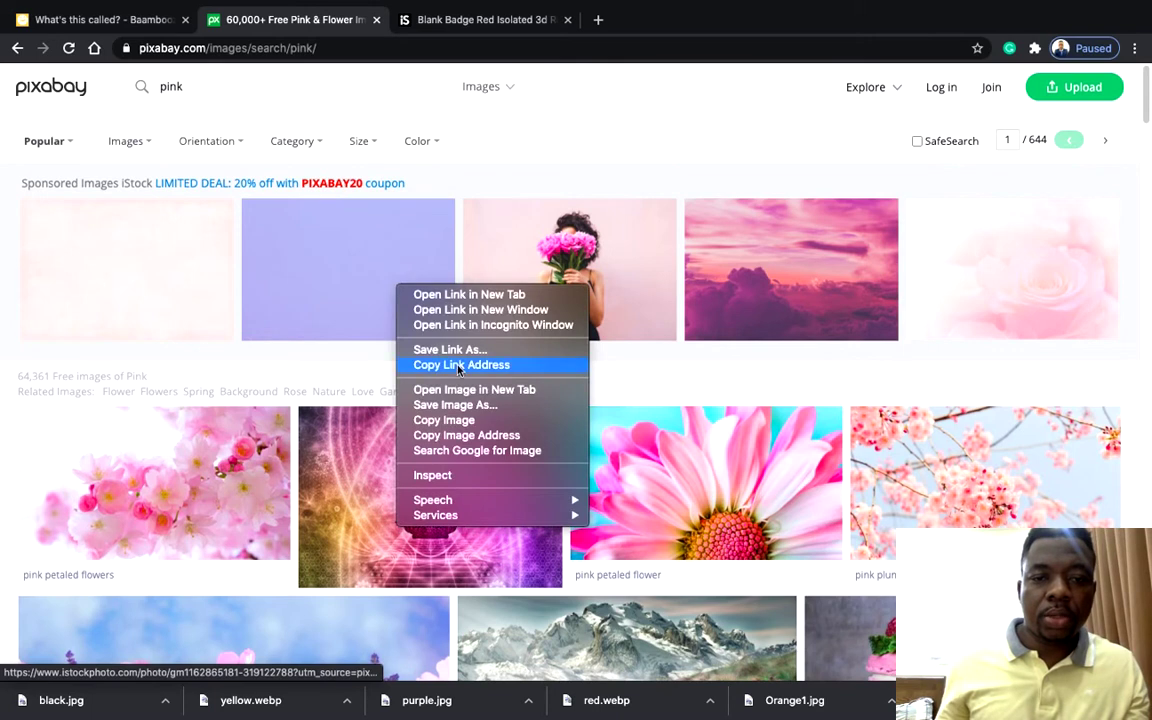
{"action": "left_click", "coordinate": [467, 404]}
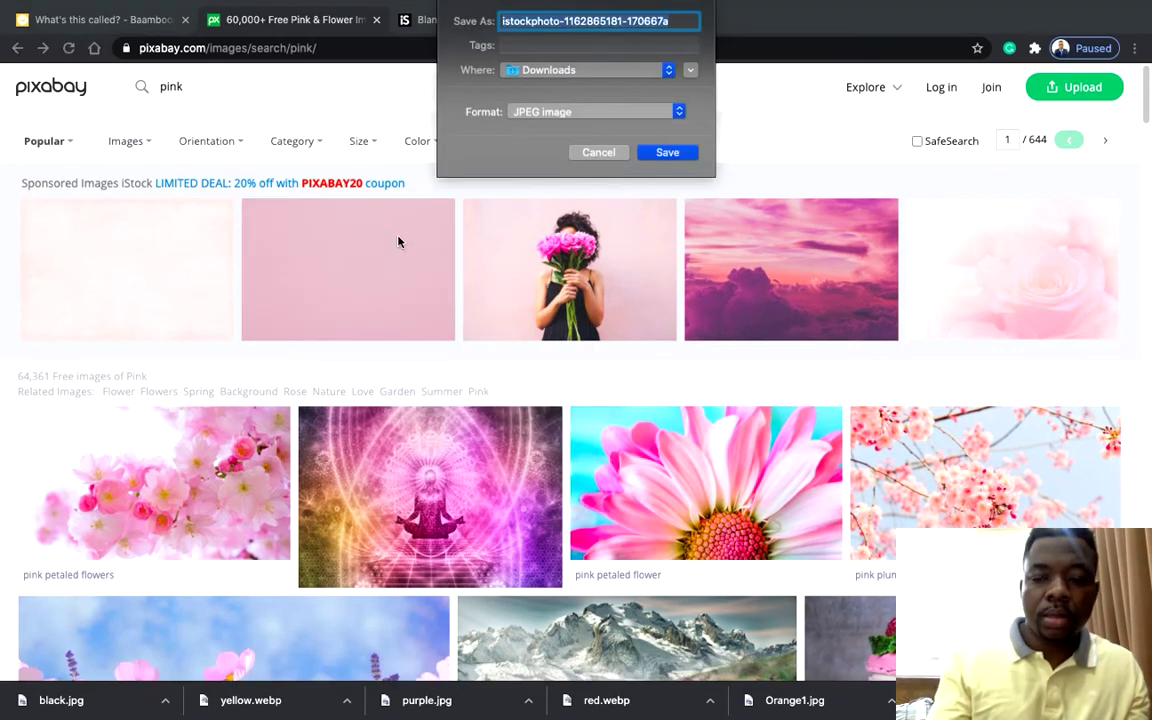
{"action": "key", "text": "BackSpace"}
{"action": "type", "text": "pink"}
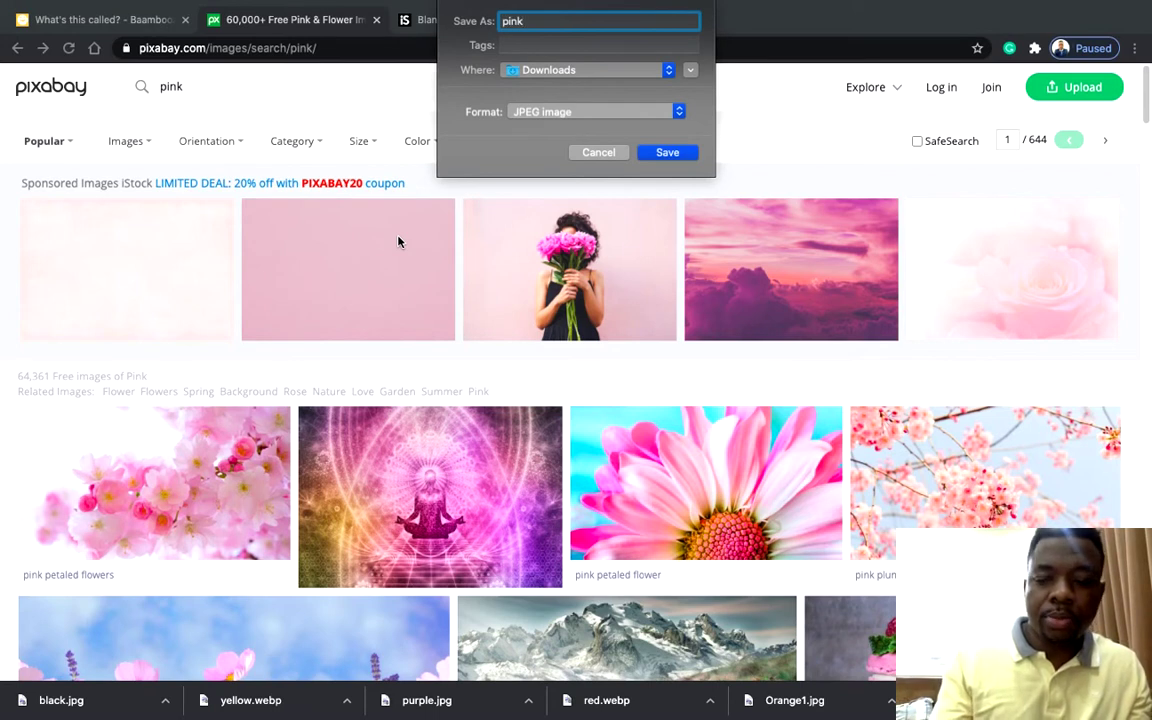
{"action": "key", "text": "Return"}
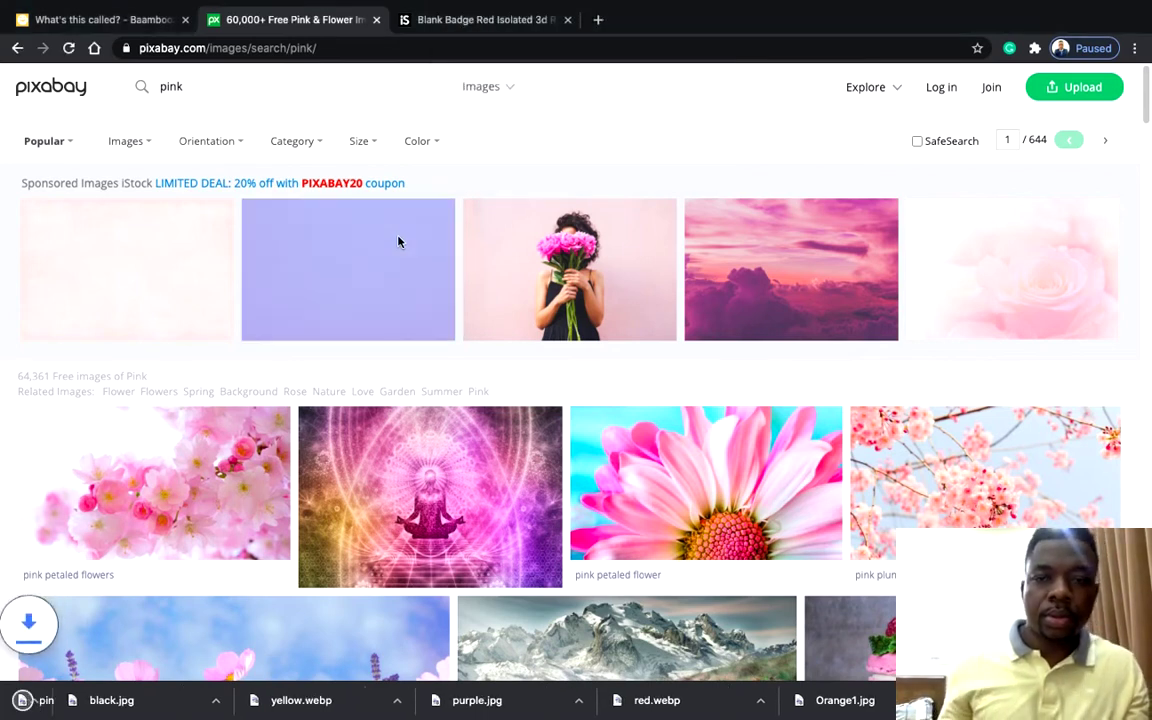
{"action": "left_click", "coordinate": [262, 95]}
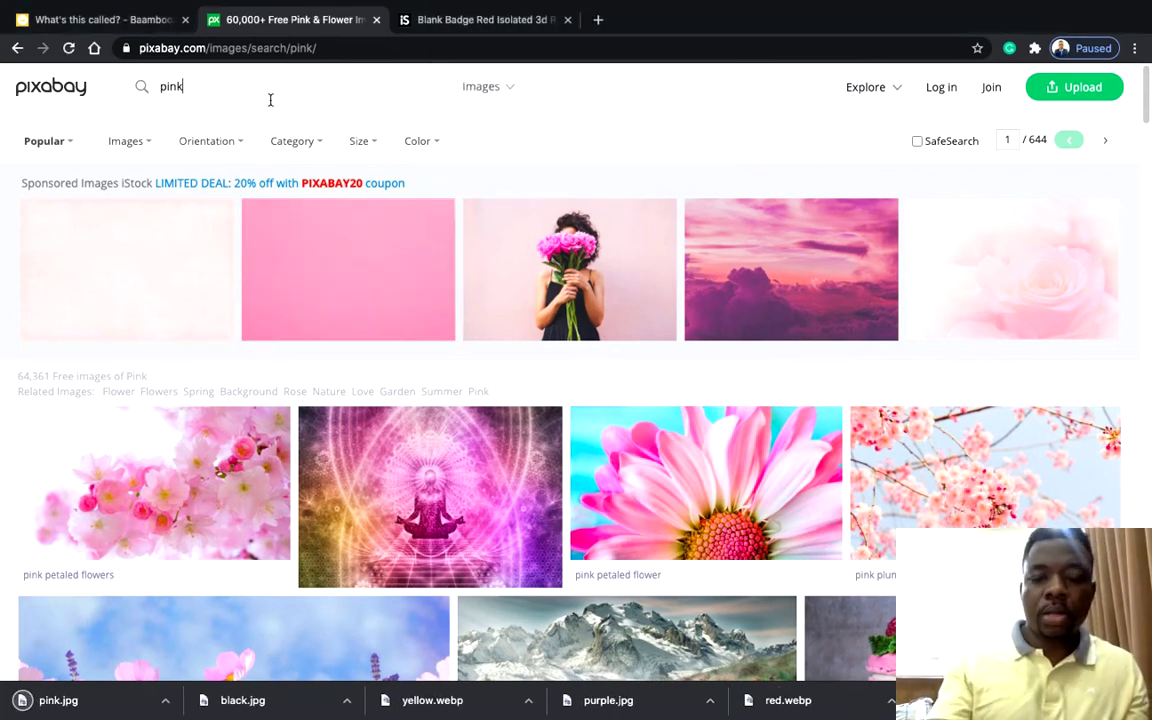
{"action": "key", "text": "BackSpace"}
{"action": "key", "text": "BackSpace"}
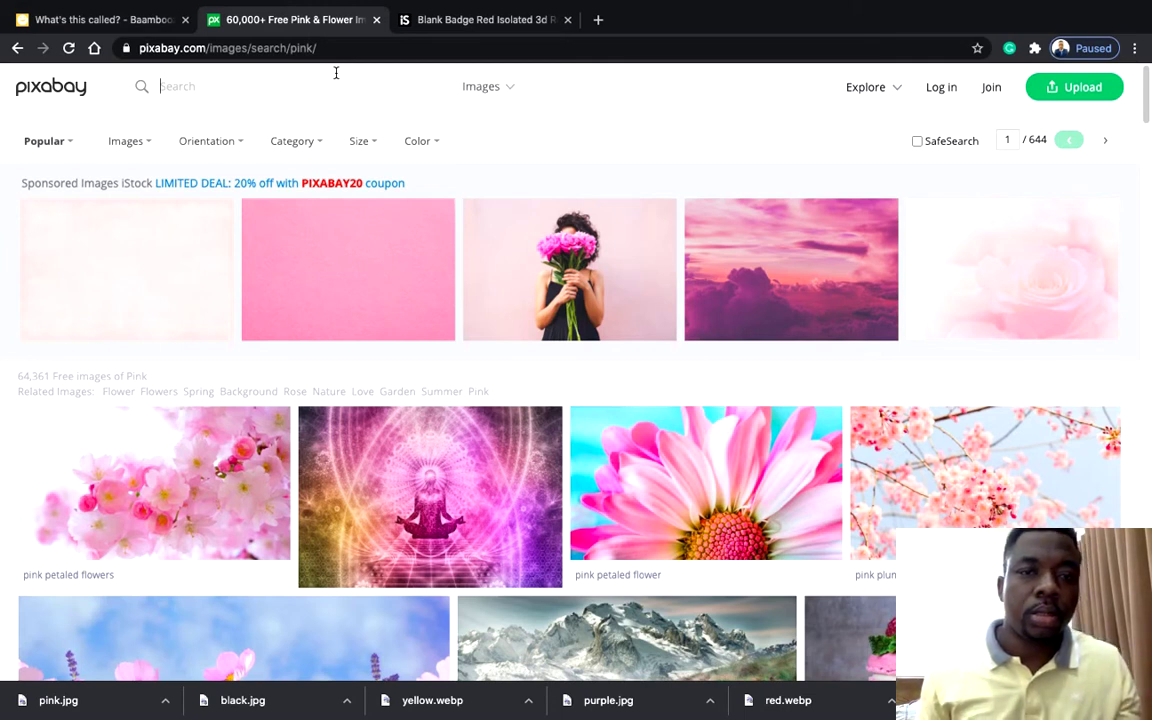
Step: Search Pixabay for blue images and browse the results
{"action": "type", "text": "blue"}
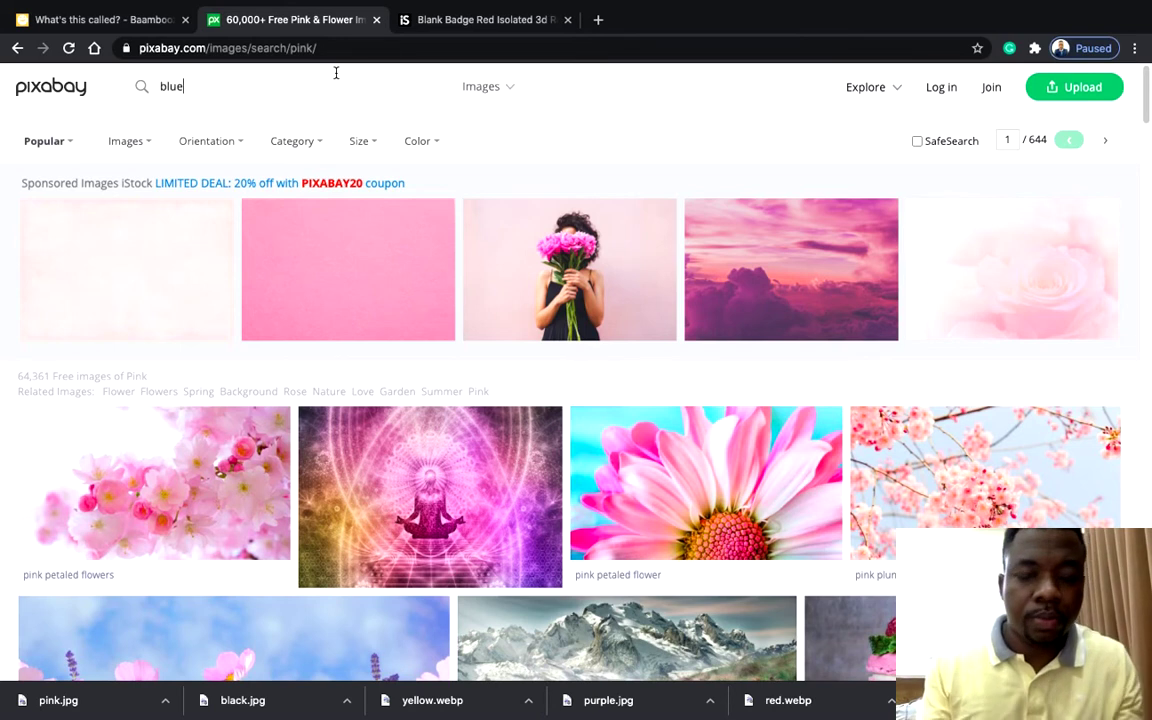
{"action": "key", "text": "Return"}
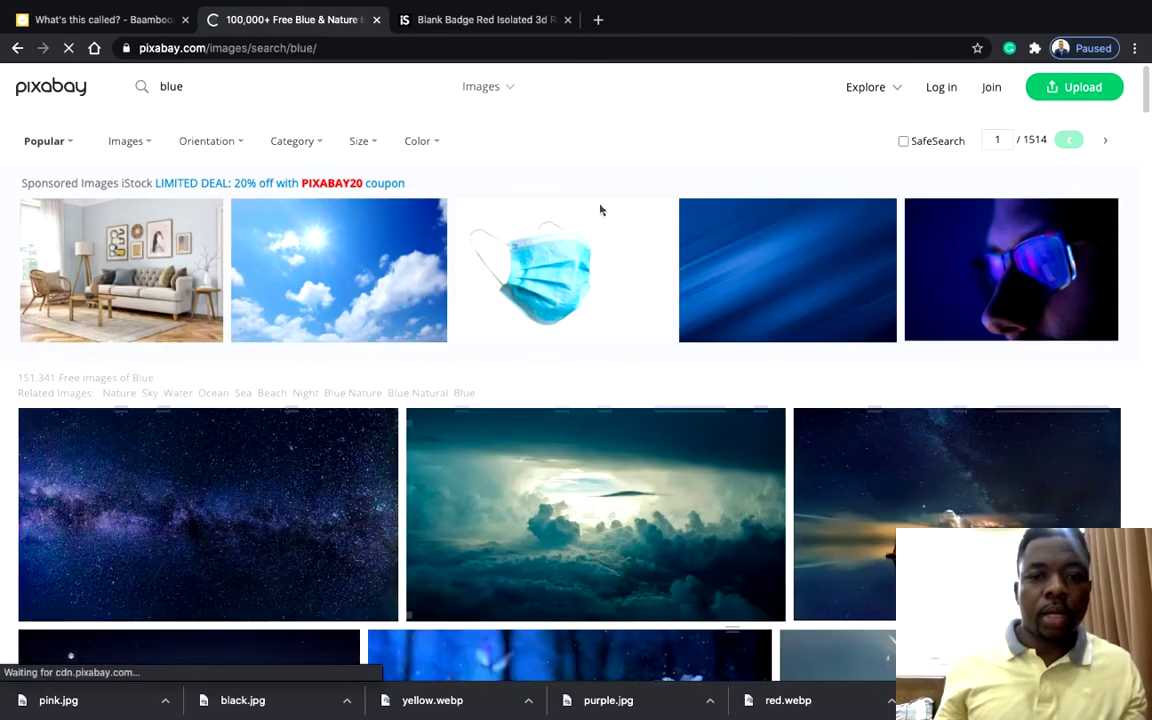
{"action": "scroll", "coordinate": [631, 288], "scroll_direction": "down", "scroll_amount": 4}
{"action": "scroll", "coordinate": [631, 288], "scroll_direction": "down", "scroll_amount": 7}
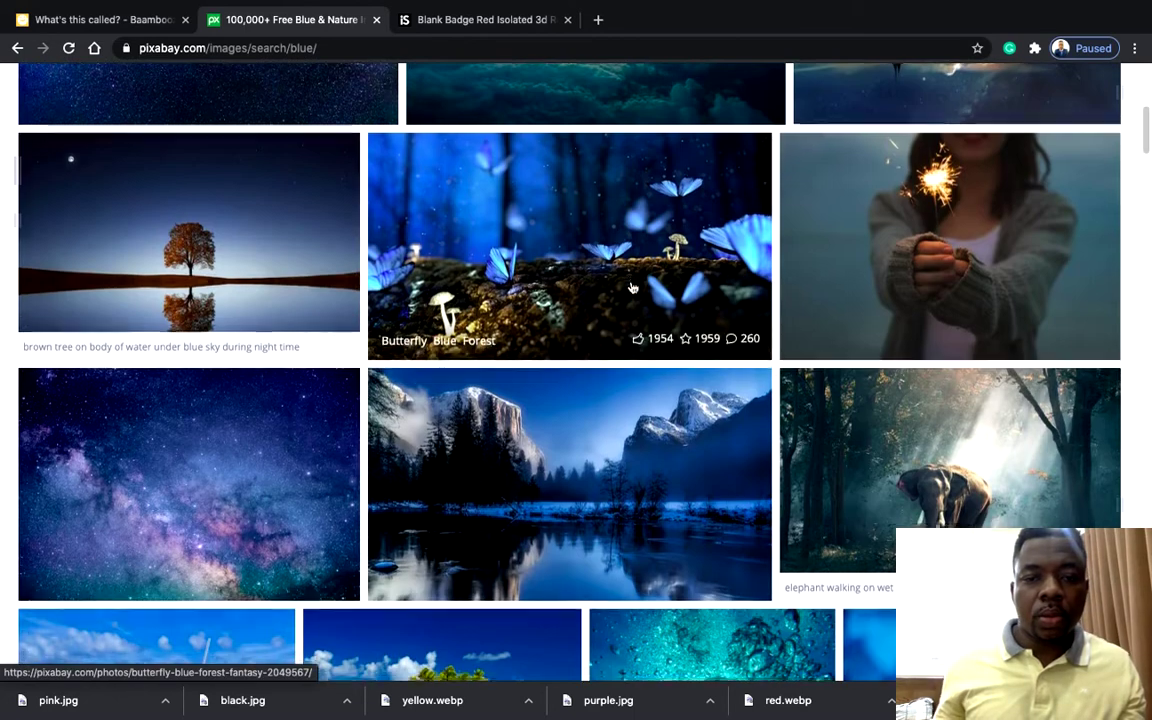
{"action": "scroll", "coordinate": [640, 292], "scroll_direction": "up", "scroll_amount": 1}
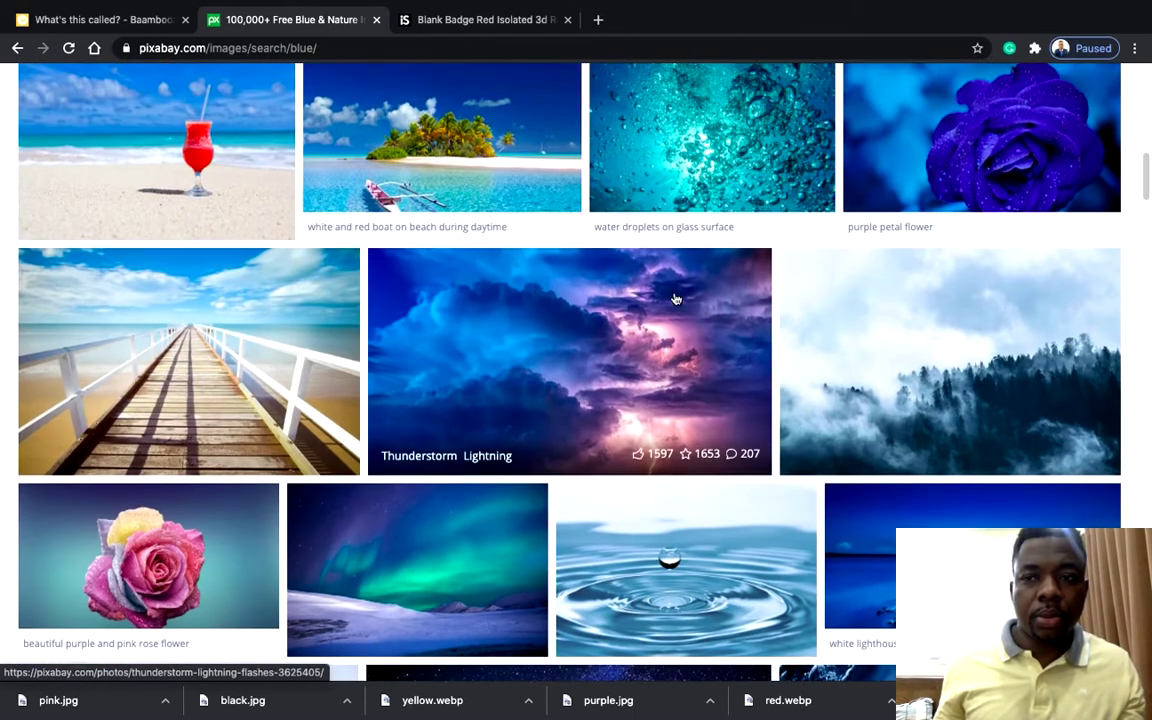
Step: Save the purple rose photo as blue.webp, then open Baamboozle's question image file picker
{"action": "right_click", "coordinate": [943, 122]}
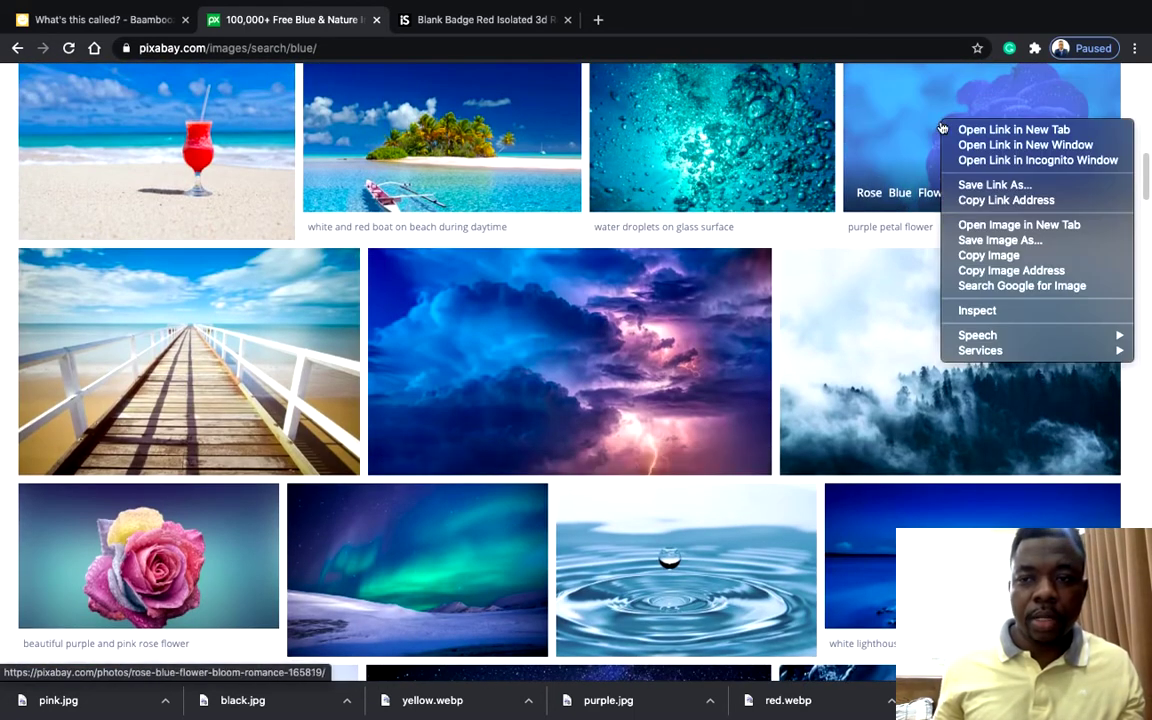
{"action": "left_click", "coordinate": [965, 241]}
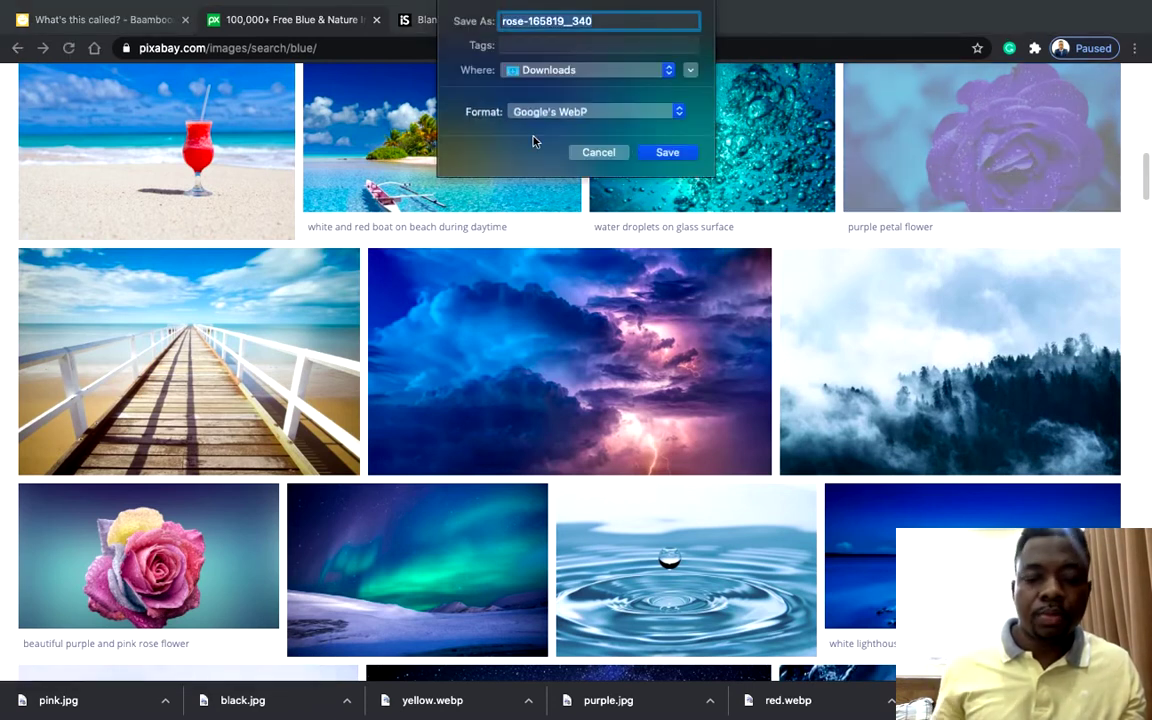
{"action": "key", "text": "BackSpace"}
{"action": "type", "text": "blue"}
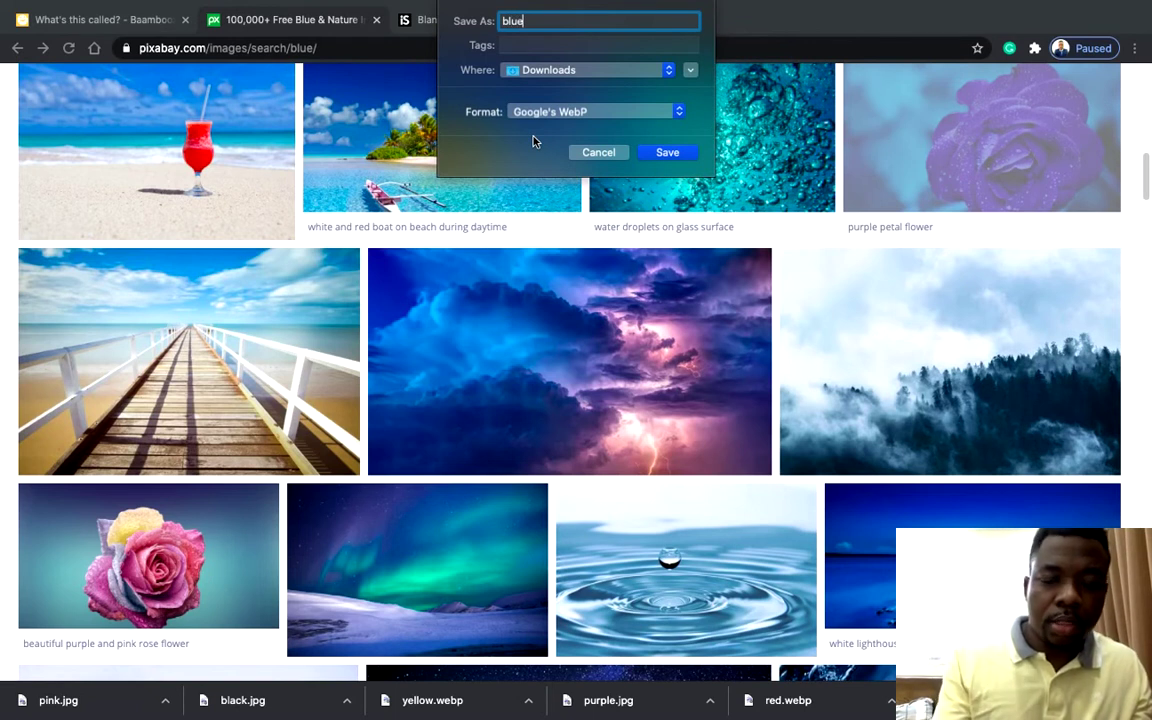
{"action": "key", "text": "Return"}
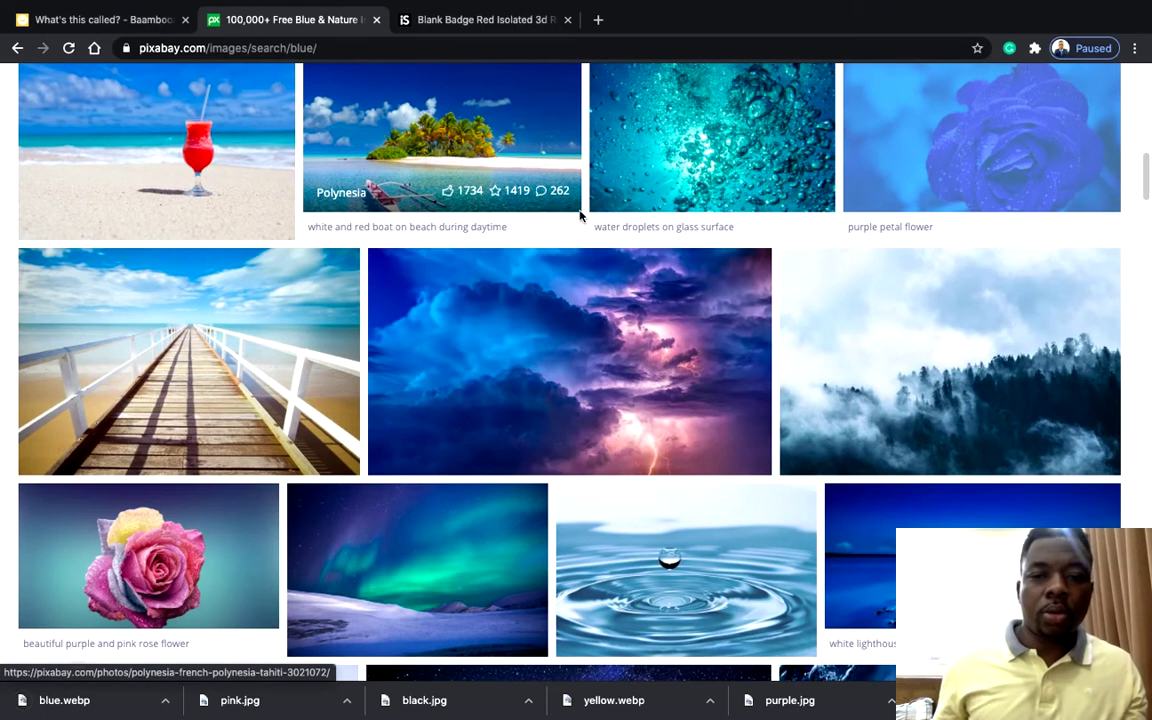
{"action": "scroll", "coordinate": [590, 220], "scroll_direction": "up", "scroll_amount": 10}
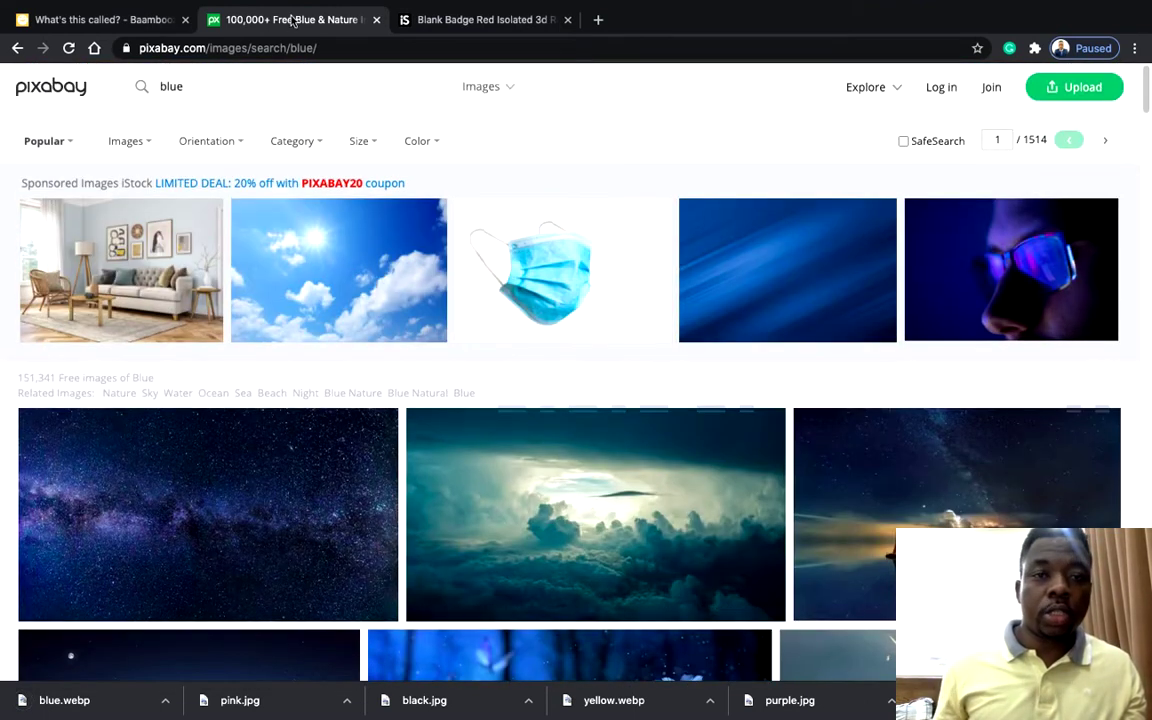
{"action": "left_click", "coordinate": [105, 20]}
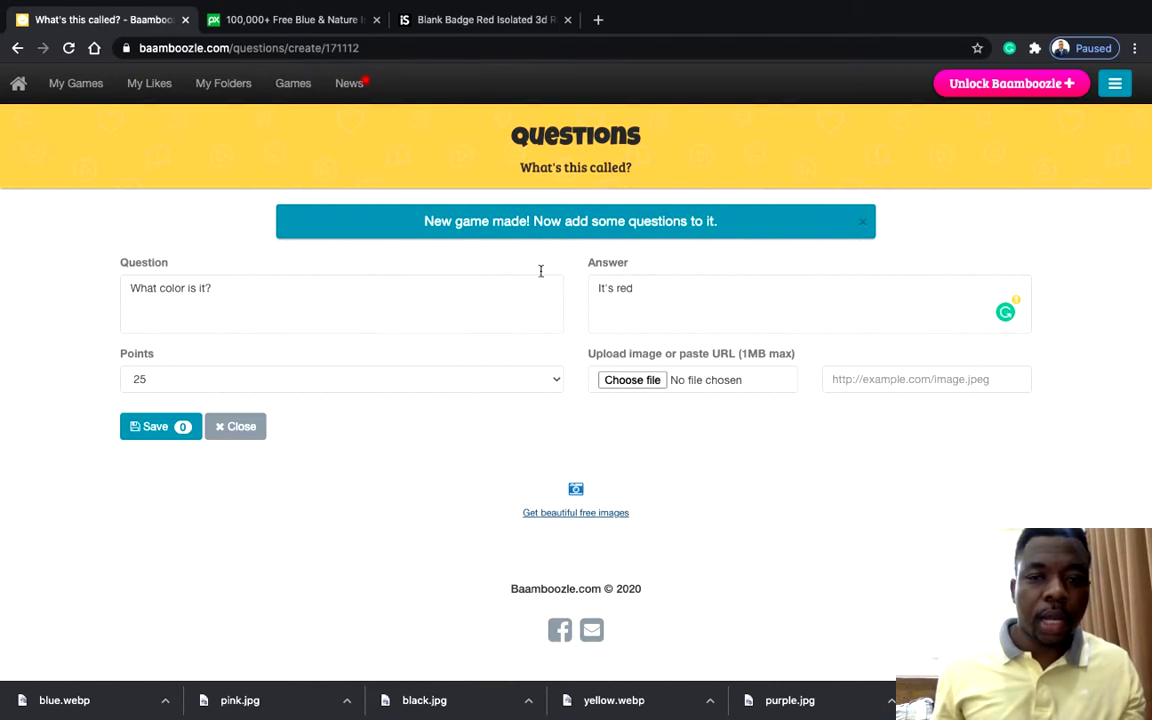
{"action": "left_click", "coordinate": [632, 380]}
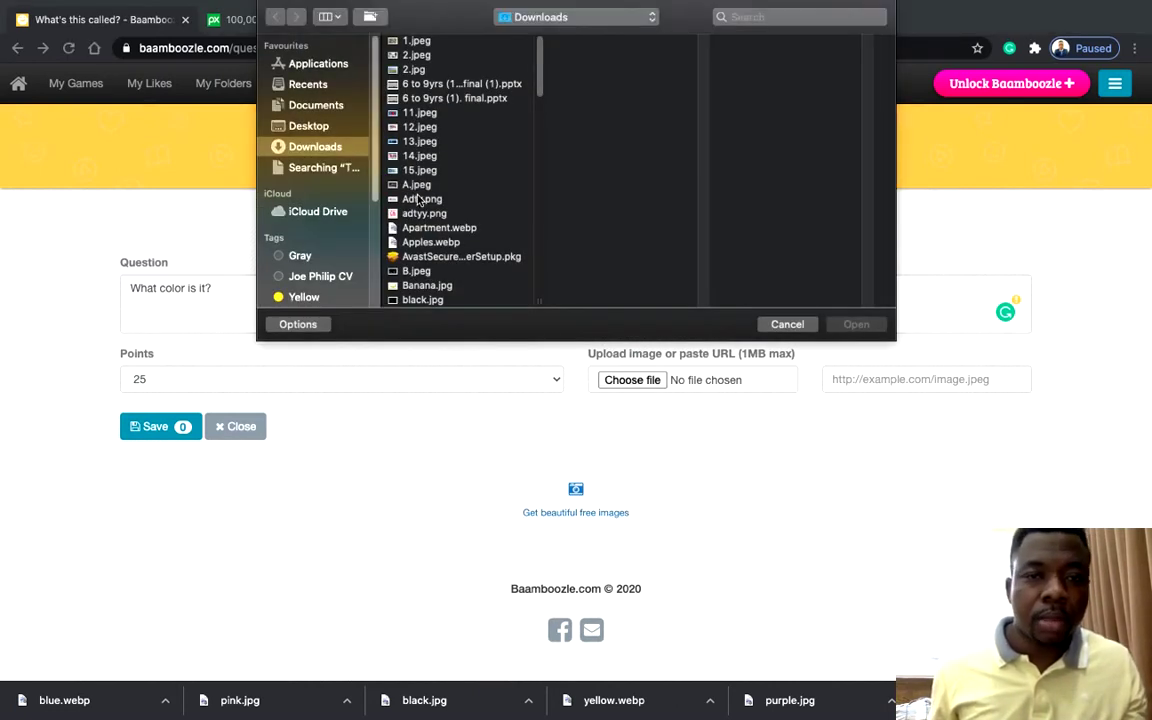
{"action": "scroll", "coordinate": [422, 180], "scroll_direction": "down", "scroll_amount": 10}
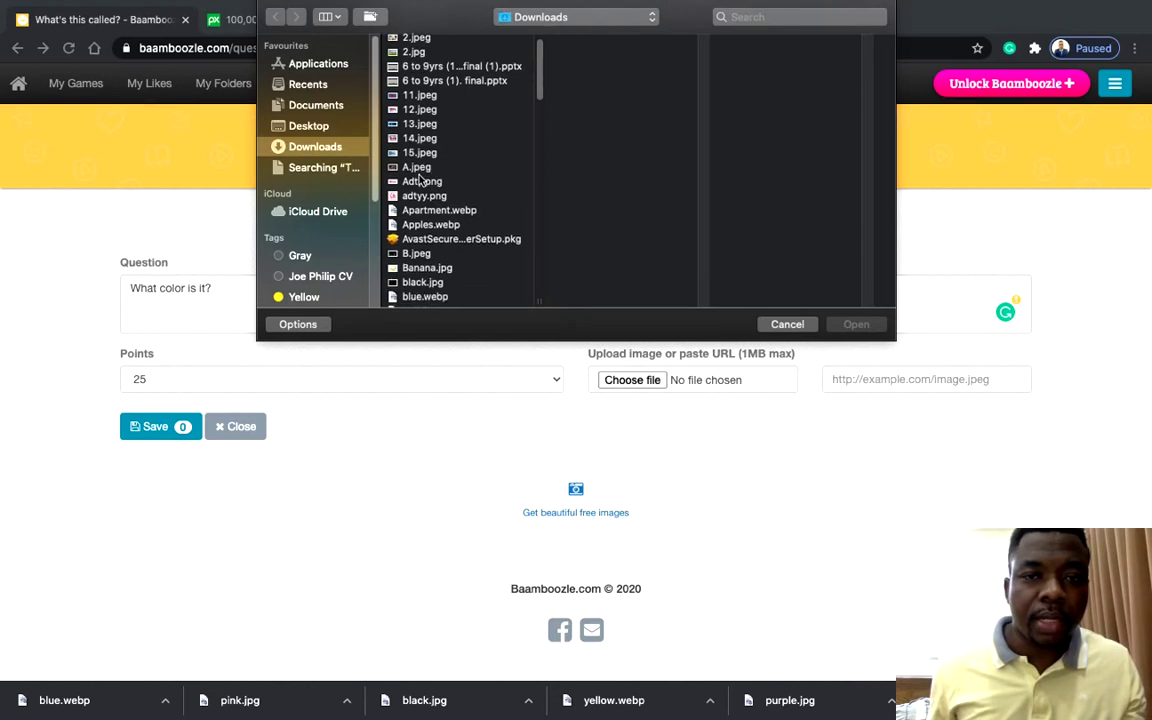
{"action": "scroll", "coordinate": [422, 180], "scroll_direction": "down", "scroll_amount": 5}
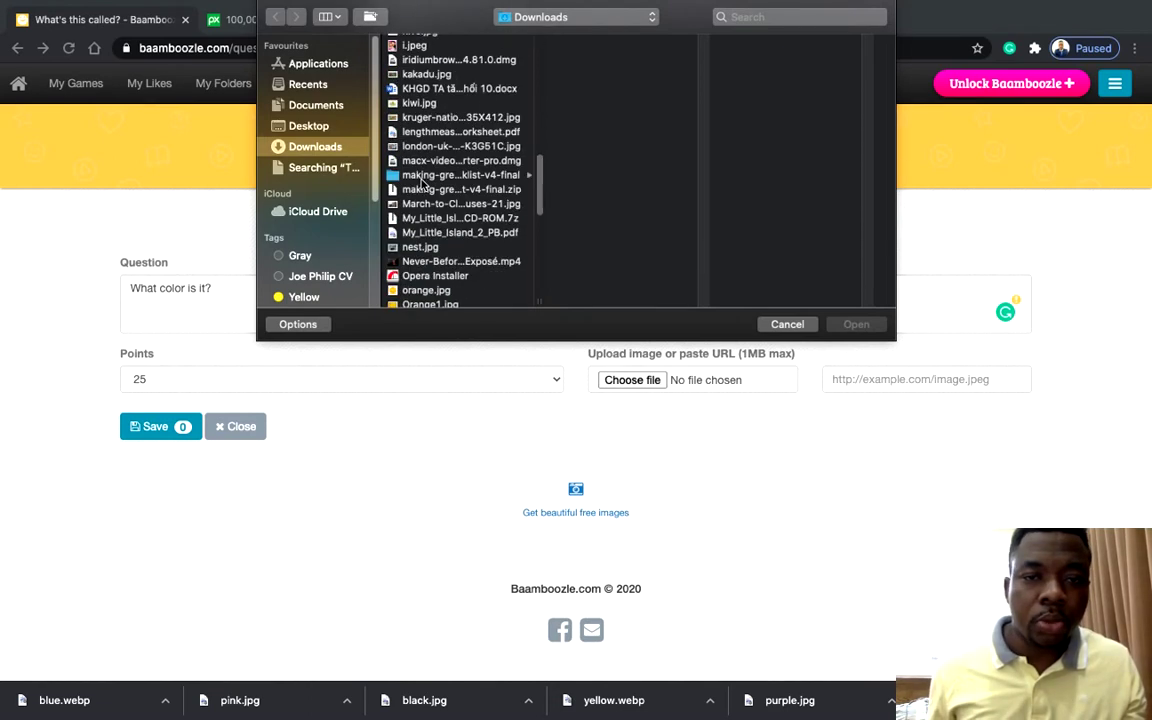
{"action": "scroll", "coordinate": [435, 185], "scroll_direction": "down", "scroll_amount": 3}
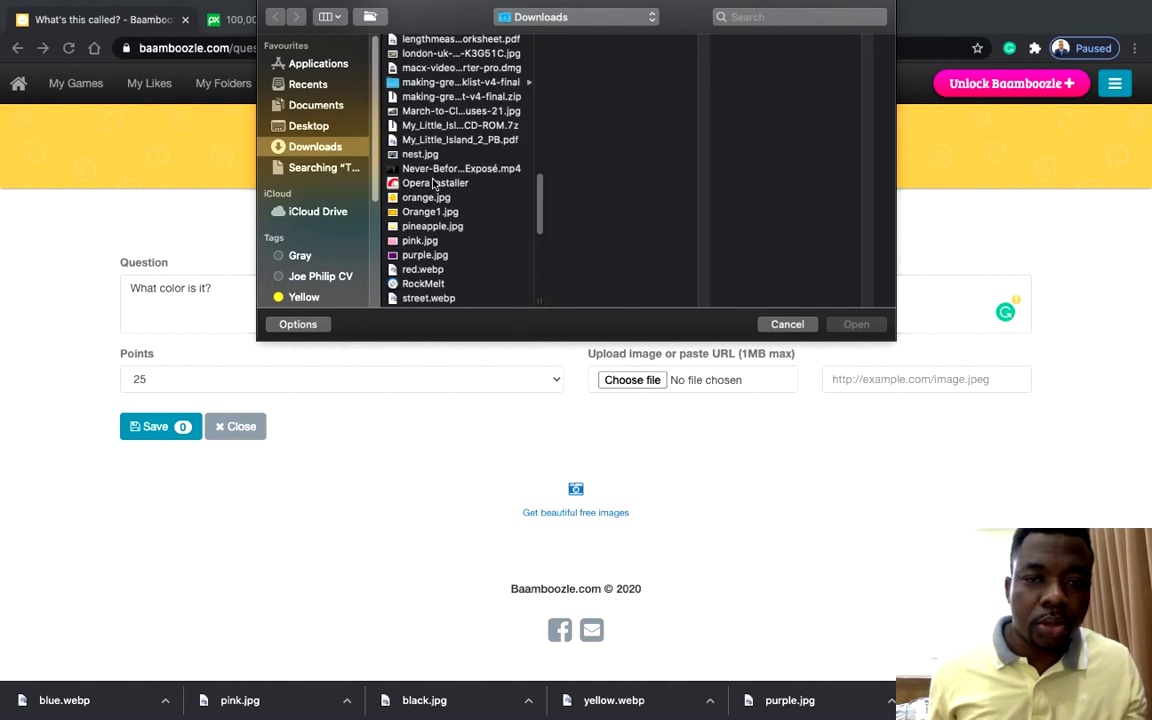
{"action": "scroll", "coordinate": [435, 188], "scroll_direction": "down", "scroll_amount": 8}
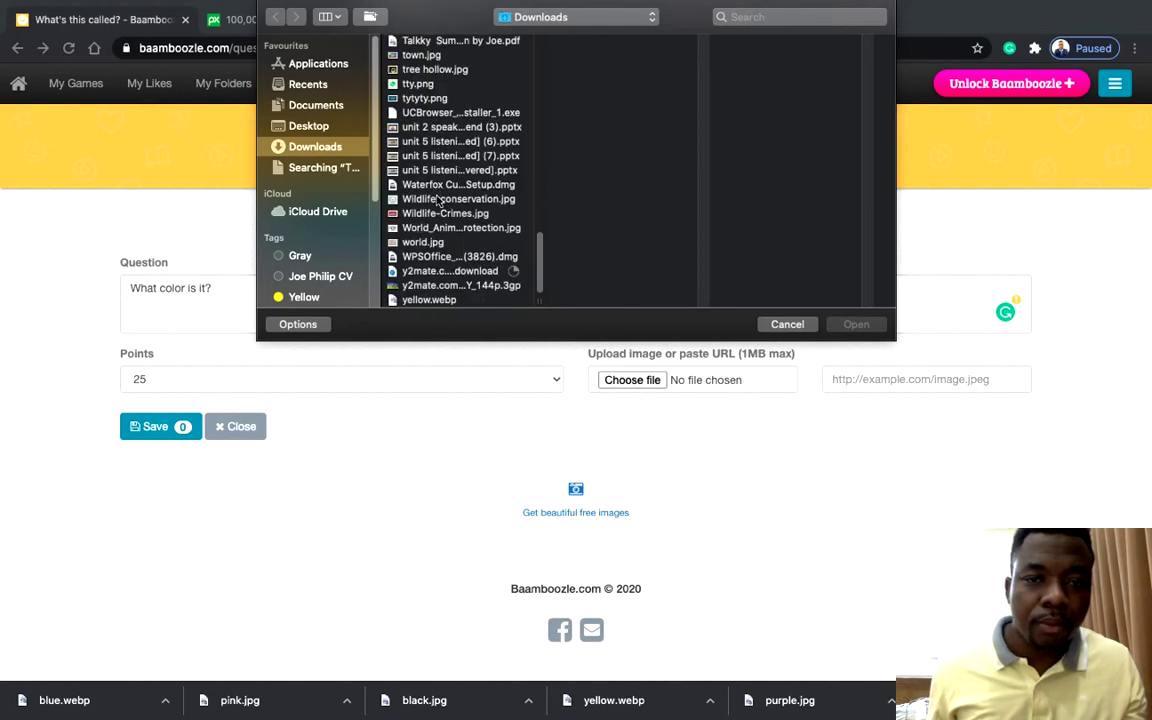
{"action": "scroll", "coordinate": [437, 200], "scroll_direction": "up", "scroll_amount": 10}
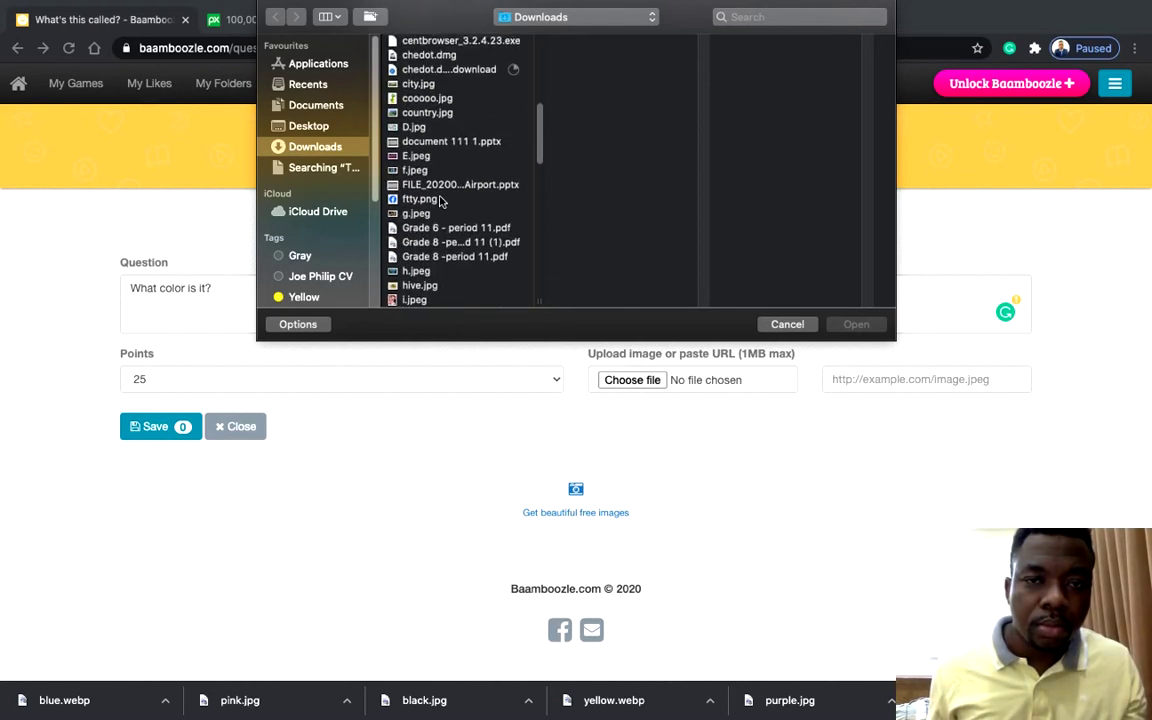
{"action": "scroll", "coordinate": [437, 200], "scroll_direction": "up", "scroll_amount": 4}
{"action": "scroll", "coordinate": [433, 200], "scroll_direction": "up", "scroll_amount": 6}
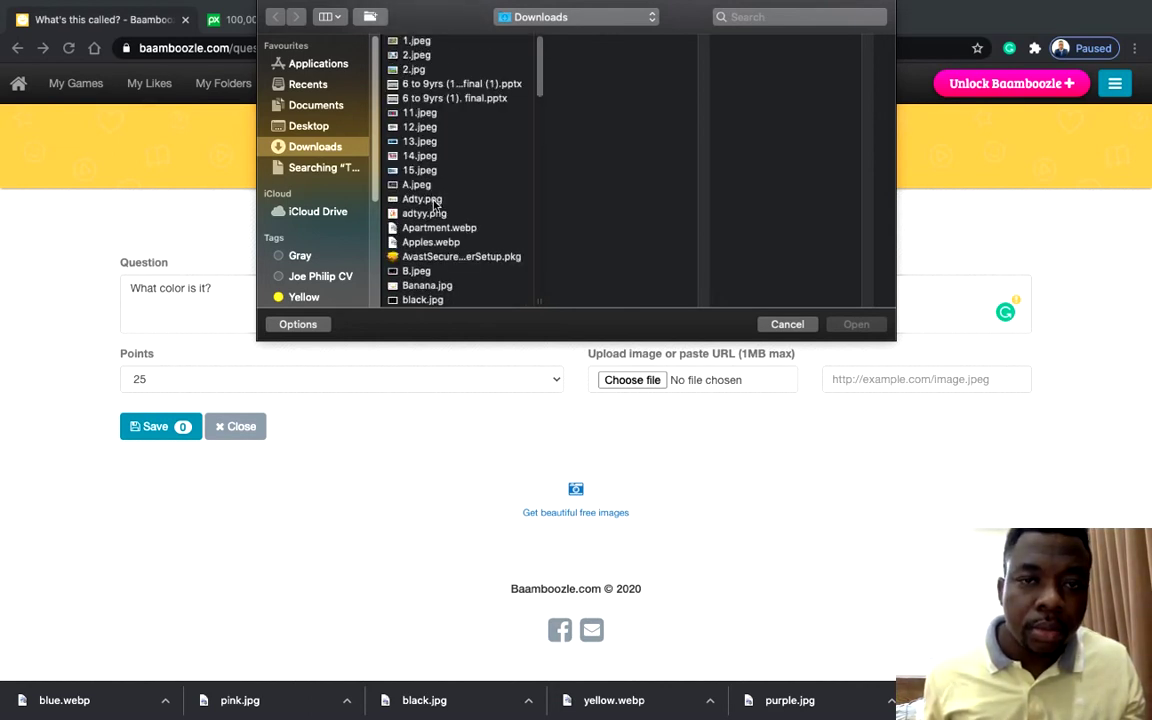
{"action": "scroll", "coordinate": [435, 203], "scroll_direction": "down", "scroll_amount": 10}
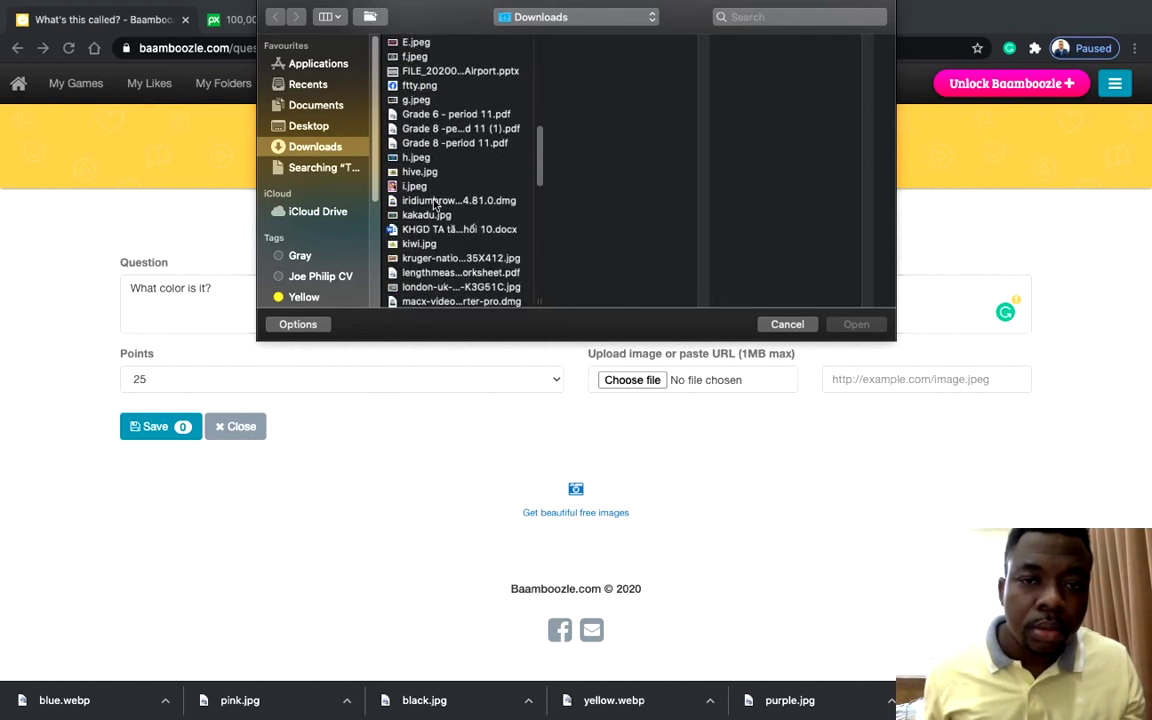
{"action": "scroll", "coordinate": [434, 204], "scroll_direction": "down", "scroll_amount": 5}
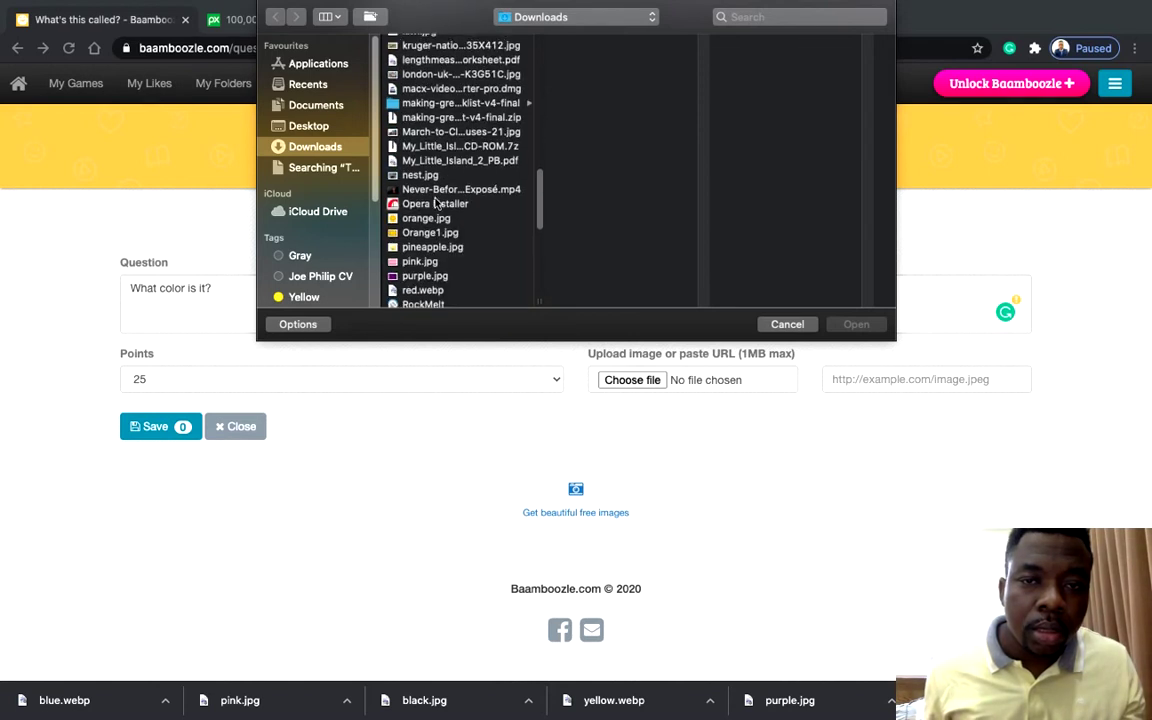
Step: Search the file picker for 'red' and browse the Documents and Desktop folders
{"action": "left_click", "coordinate": [731, 18]}
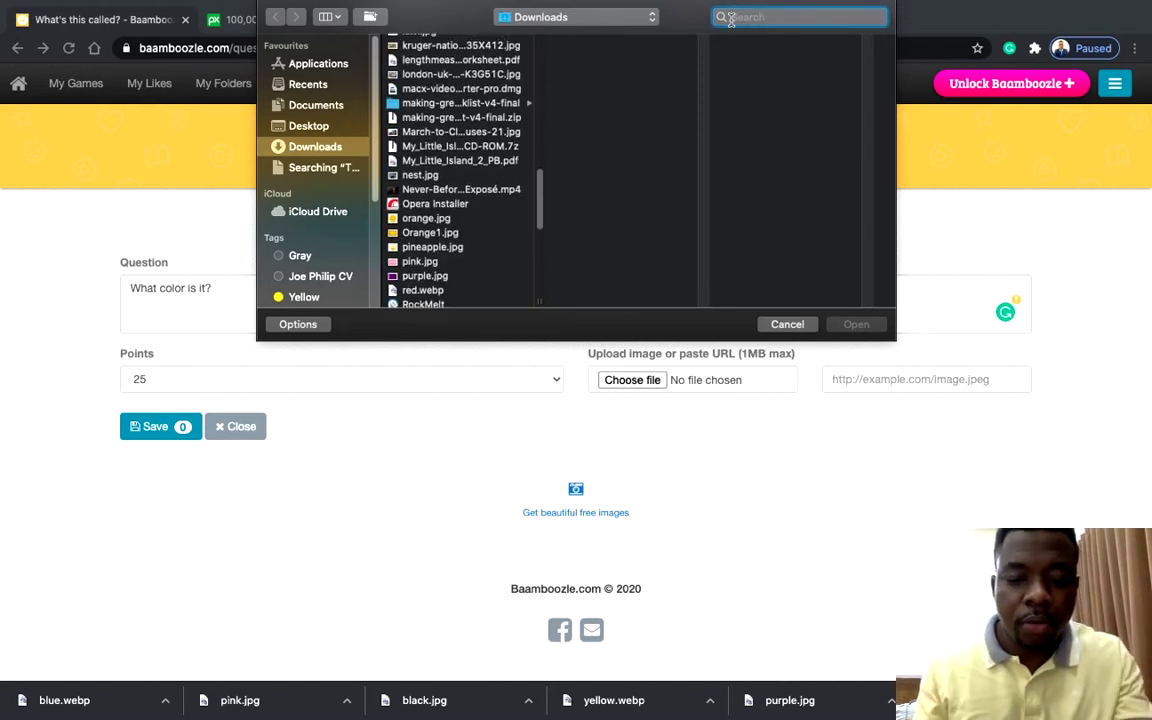
{"action": "type", "text": "red"}
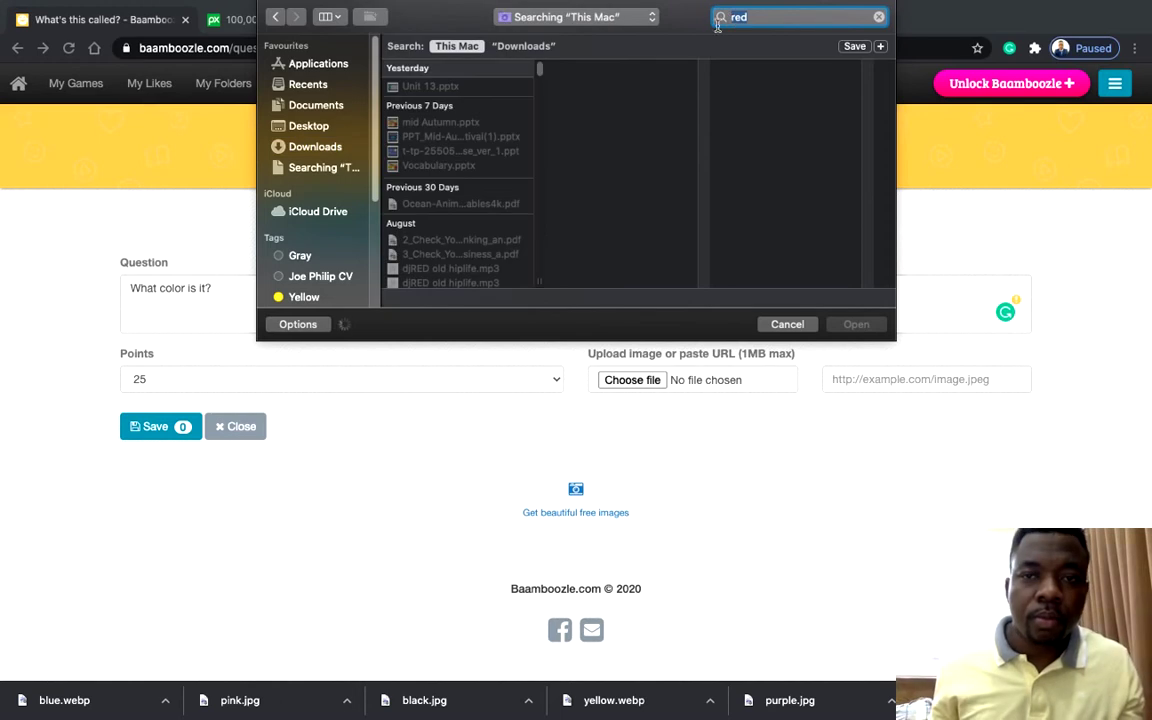
{"action": "scroll", "coordinate": [455, 150], "scroll_direction": "down", "scroll_amount": 10}
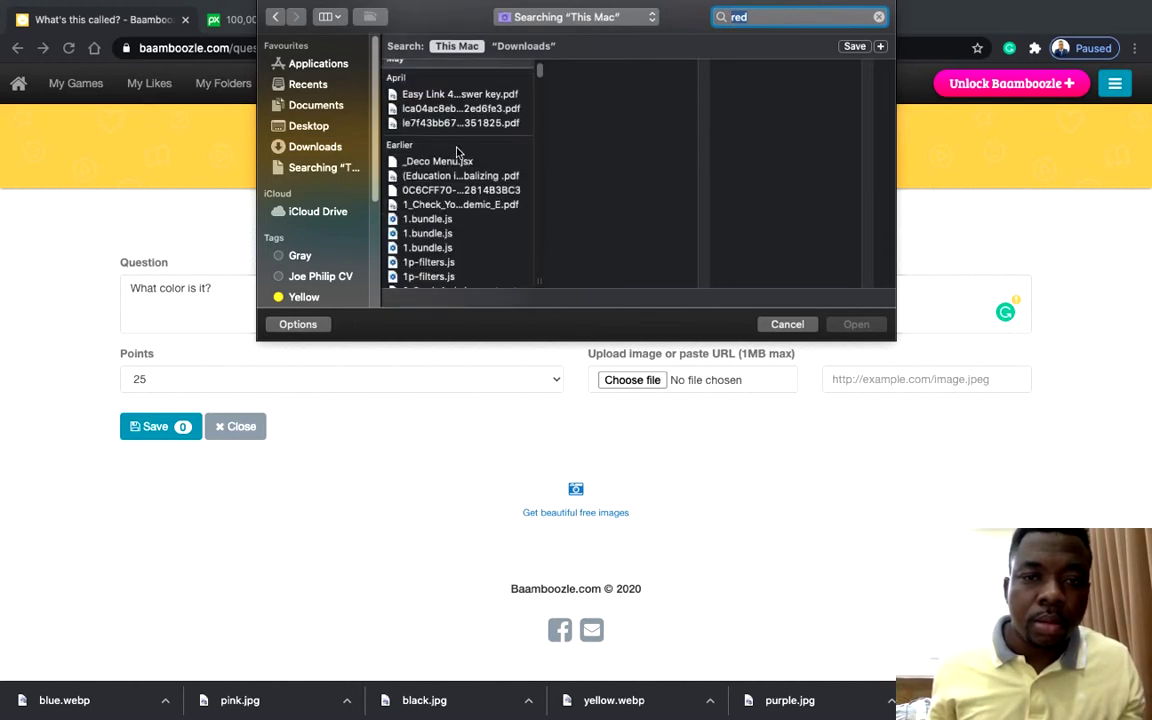
{"action": "scroll", "coordinate": [458, 158], "scroll_direction": "down", "scroll_amount": 5}
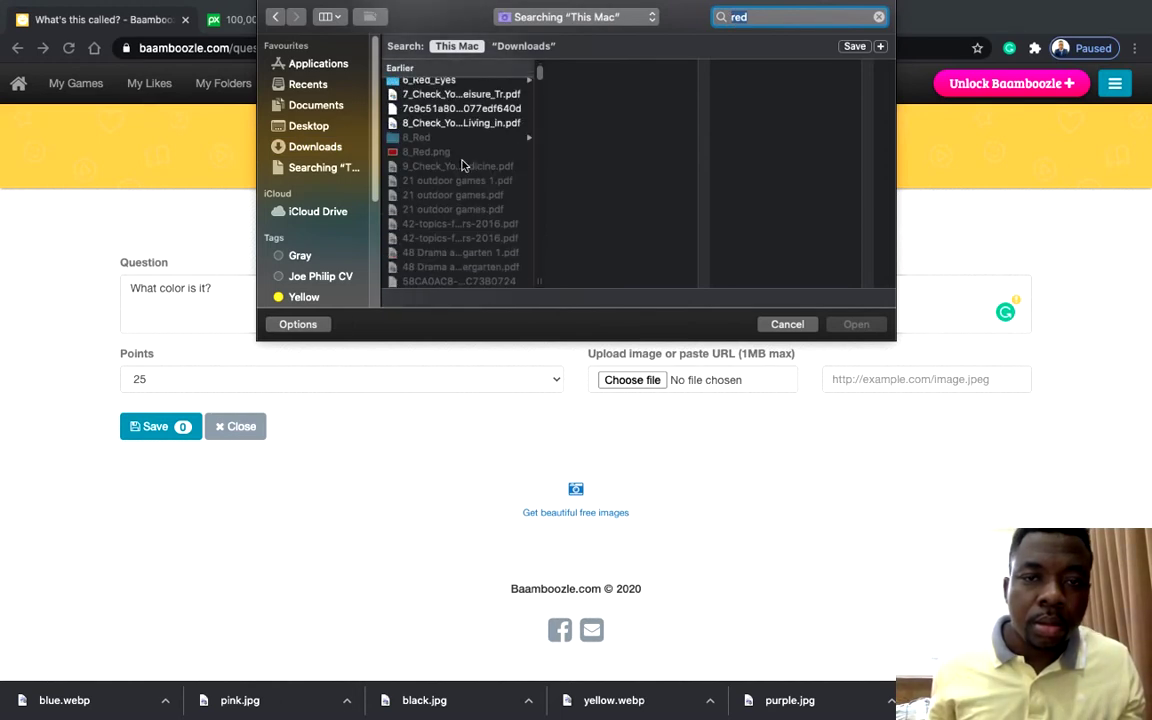
{"action": "scroll", "coordinate": [462, 165], "scroll_direction": "up", "scroll_amount": 15}
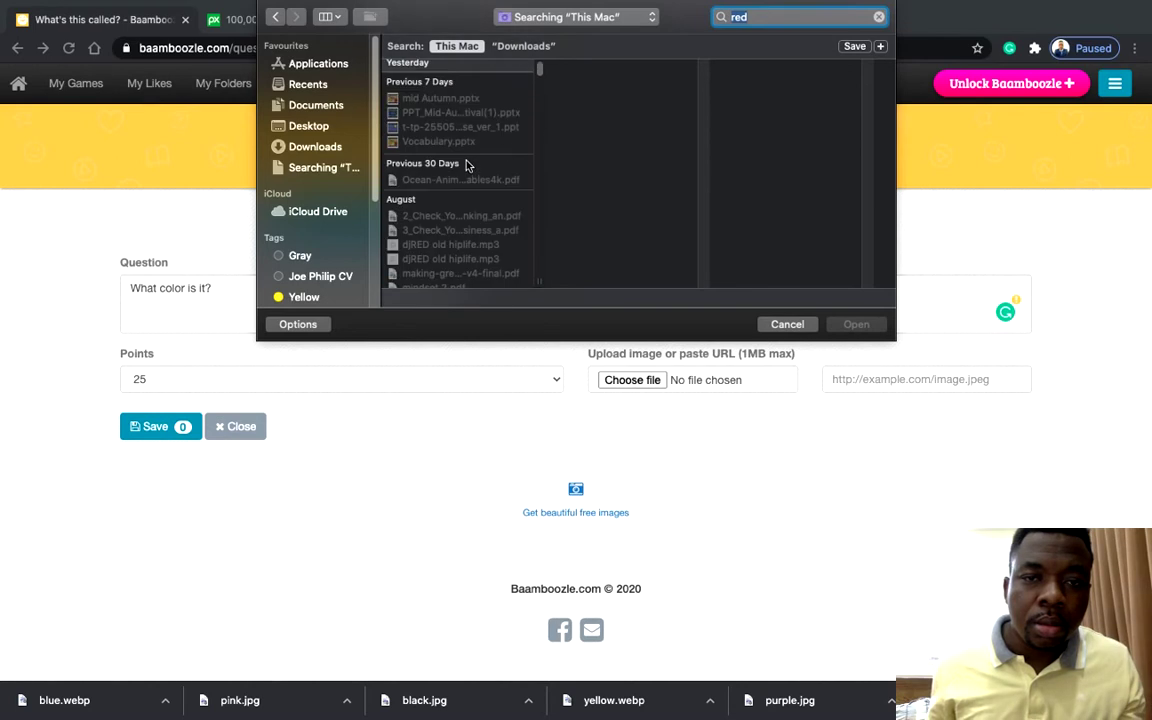
{"action": "left_click", "coordinate": [317, 108]}
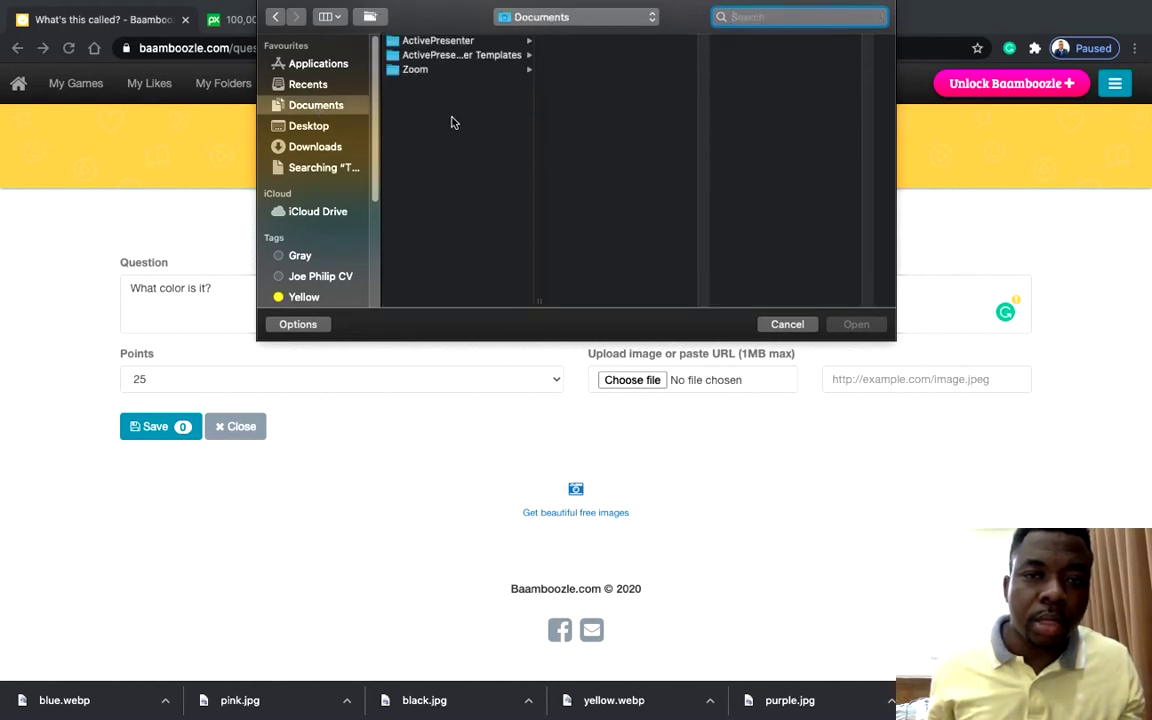
{"action": "left_click", "coordinate": [303, 129]}
{"action": "scroll", "coordinate": [473, 195], "scroll_direction": "down", "scroll_amount": 5}
{"action": "scroll", "coordinate": [473, 195], "scroll_direction": "down", "scroll_amount": 10}
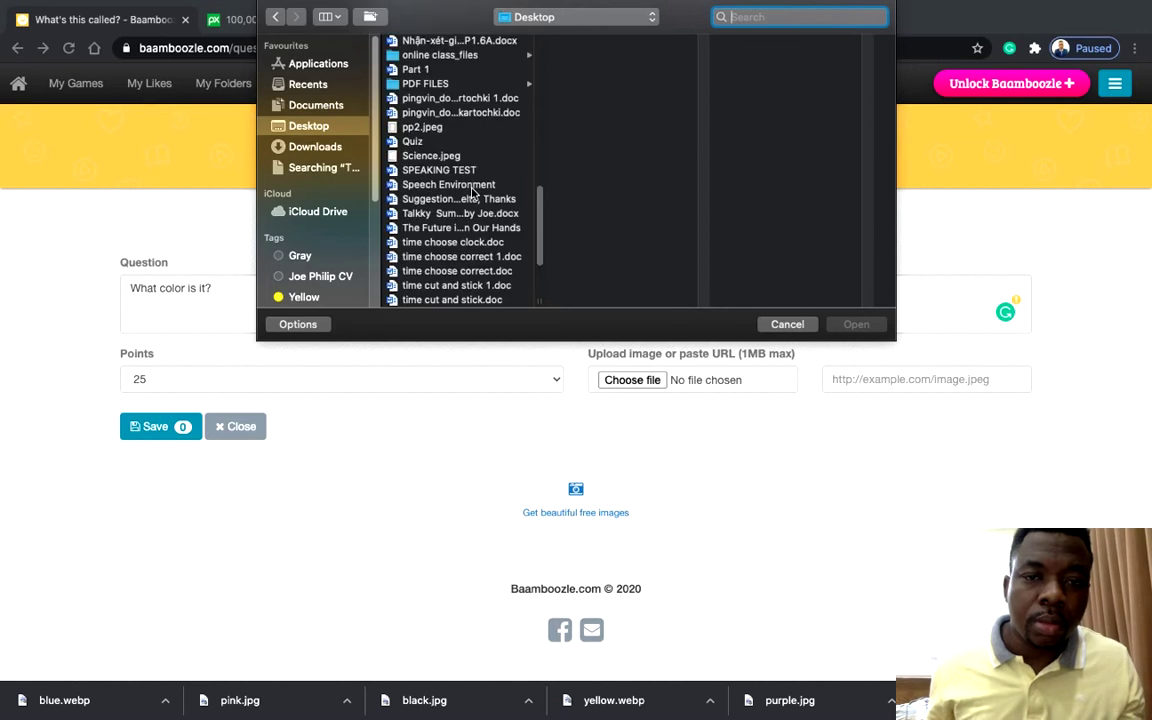
{"action": "scroll", "coordinate": [440, 242], "scroll_direction": "up", "scroll_amount": 15}
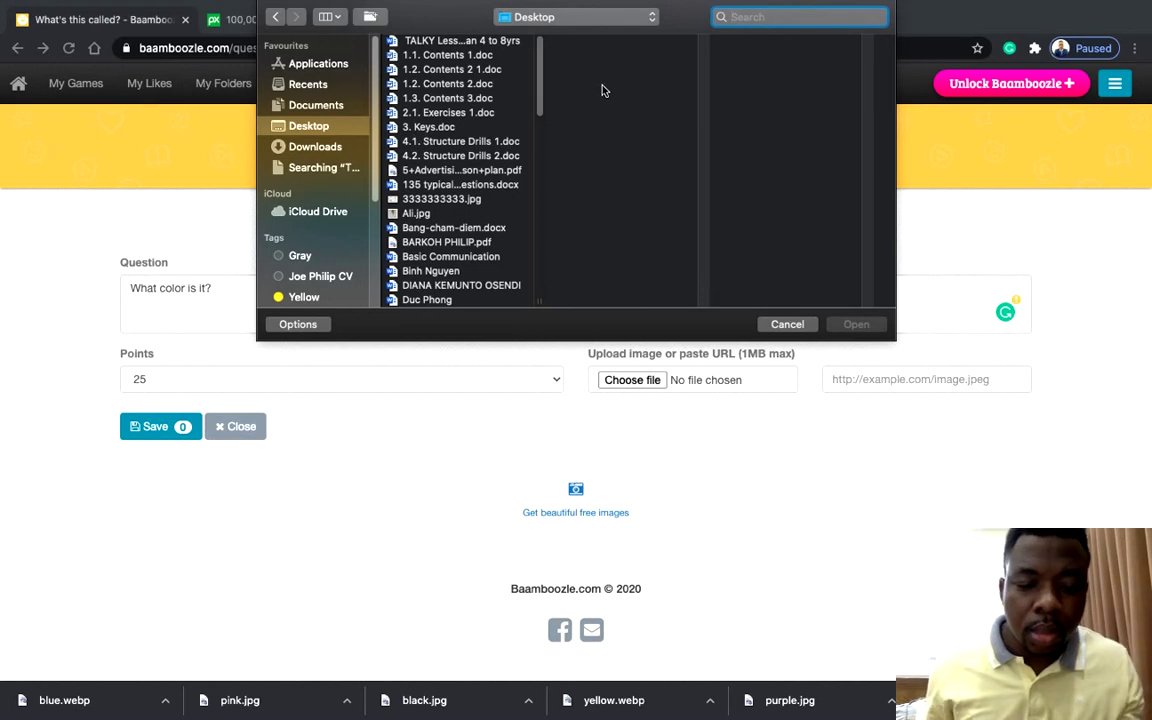
Step: Rerun the 'red' search, then switch the file picker to the Downloads folder
{"action": "type", "text": "rea"}
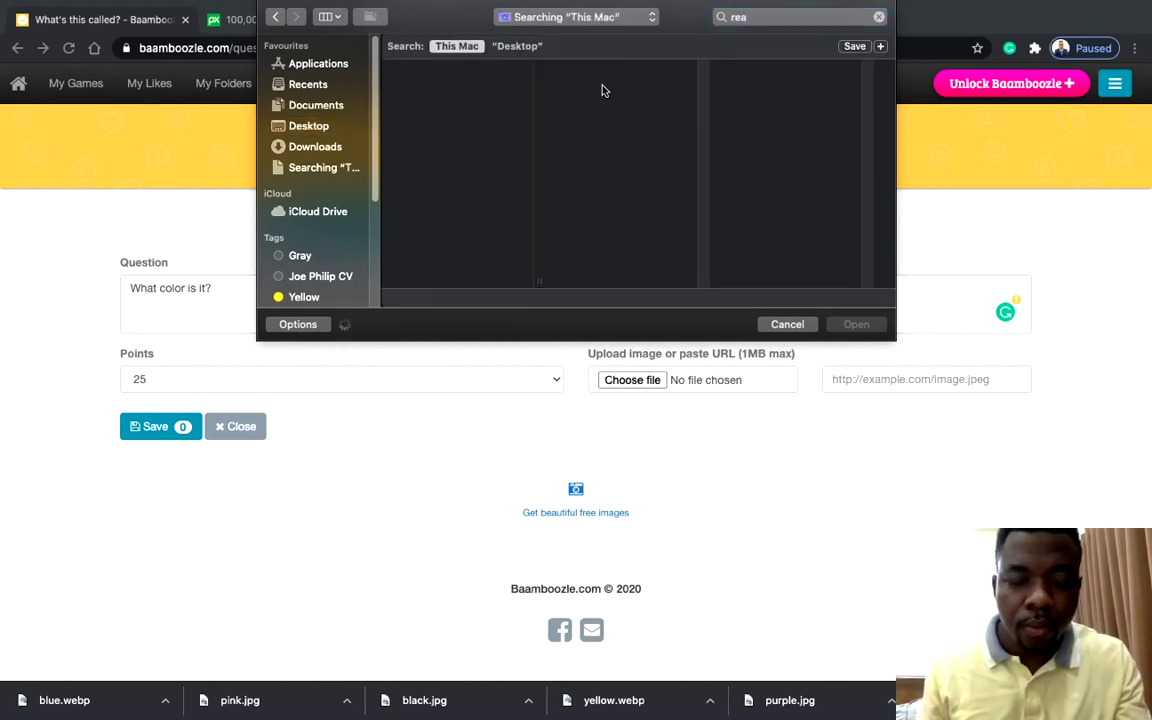
{"action": "key", "text": "BackSpace"}
{"action": "type", "text": "d"}
{"action": "key", "text": "Return"}
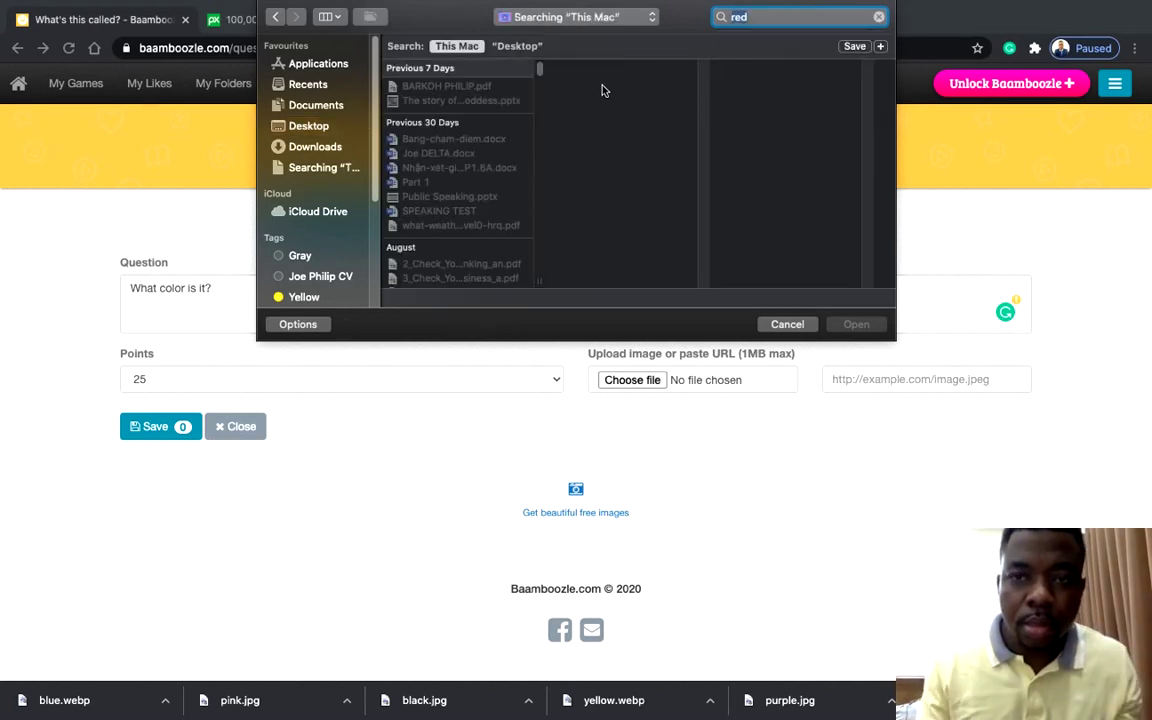
{"action": "scroll", "coordinate": [455, 160], "scroll_direction": "down", "scroll_amount": 5}
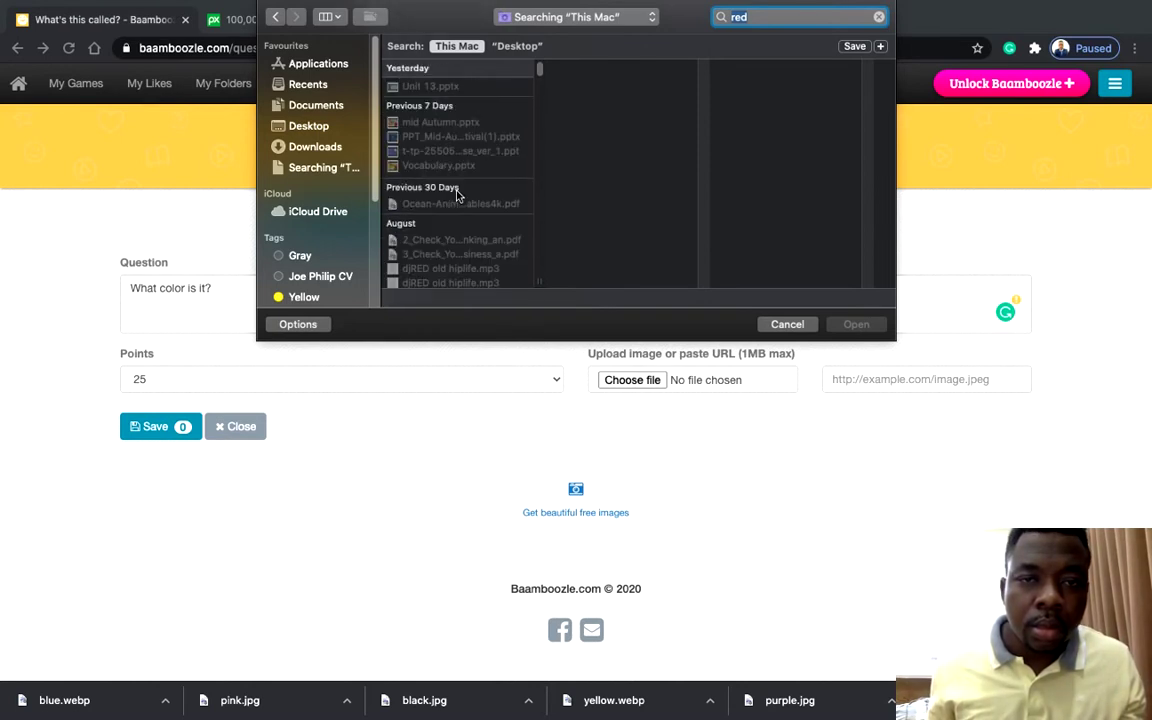
{"action": "scroll", "coordinate": [457, 195], "scroll_direction": "down", "scroll_amount": 10}
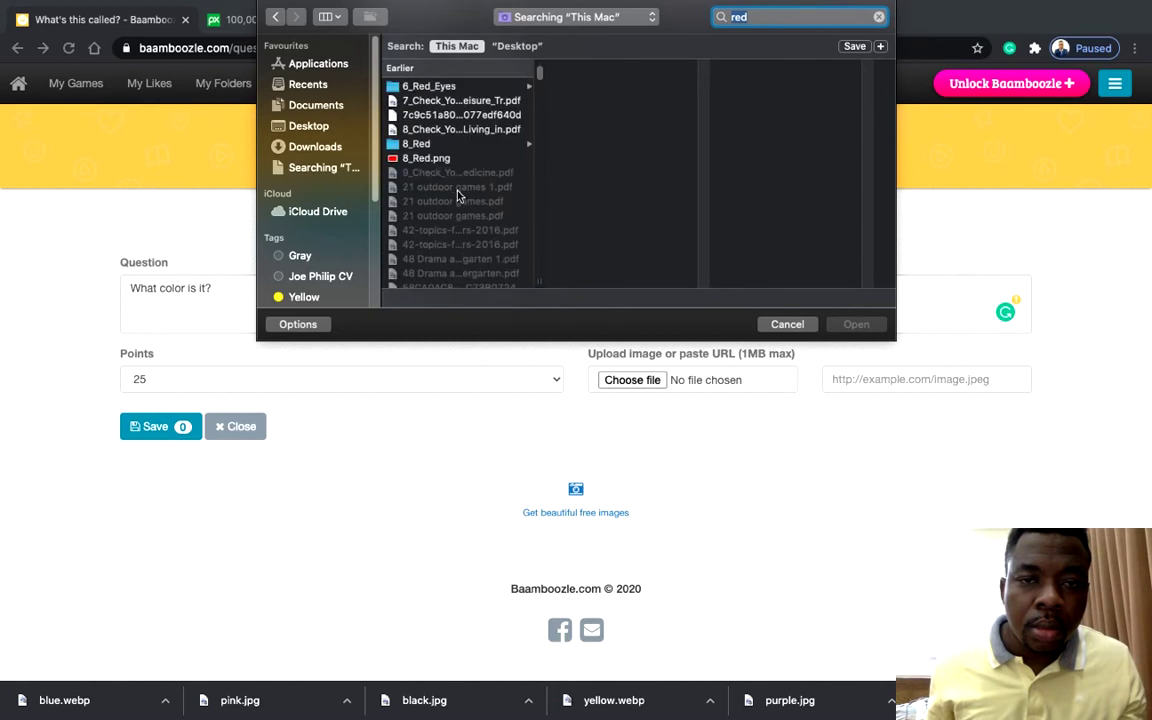
{"action": "scroll", "coordinate": [460, 197], "scroll_direction": "down", "scroll_amount": 5}
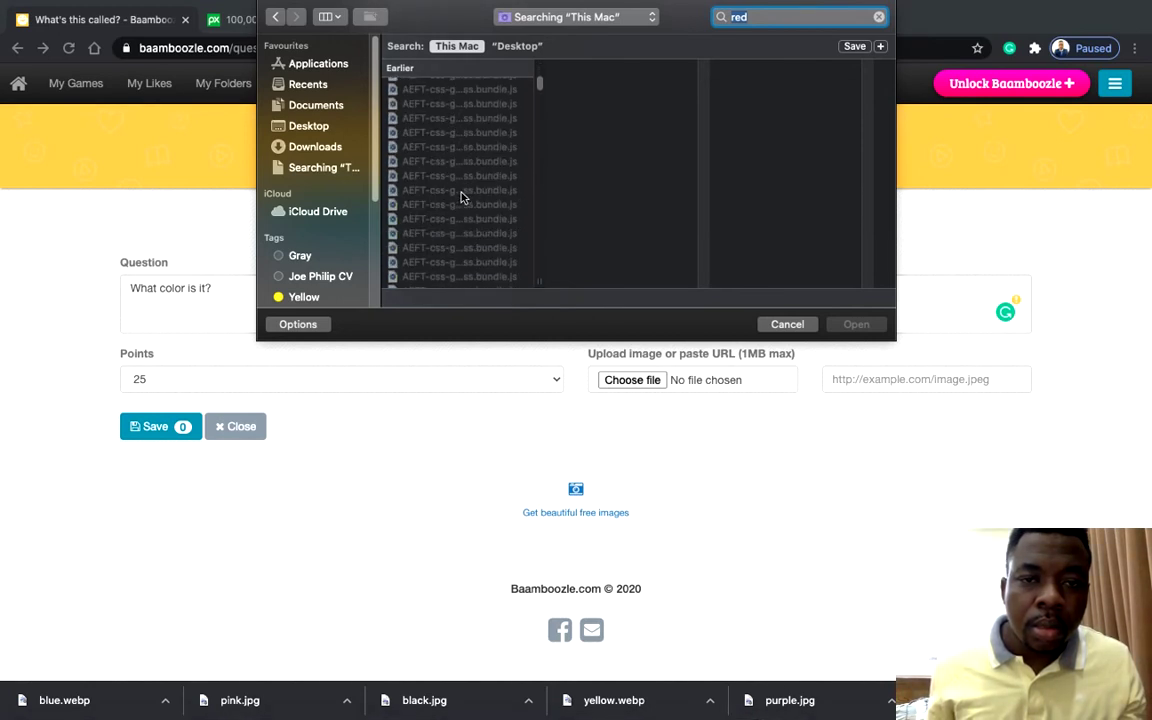
{"action": "scroll", "coordinate": [462, 197], "scroll_direction": "down", "scroll_amount": 3}
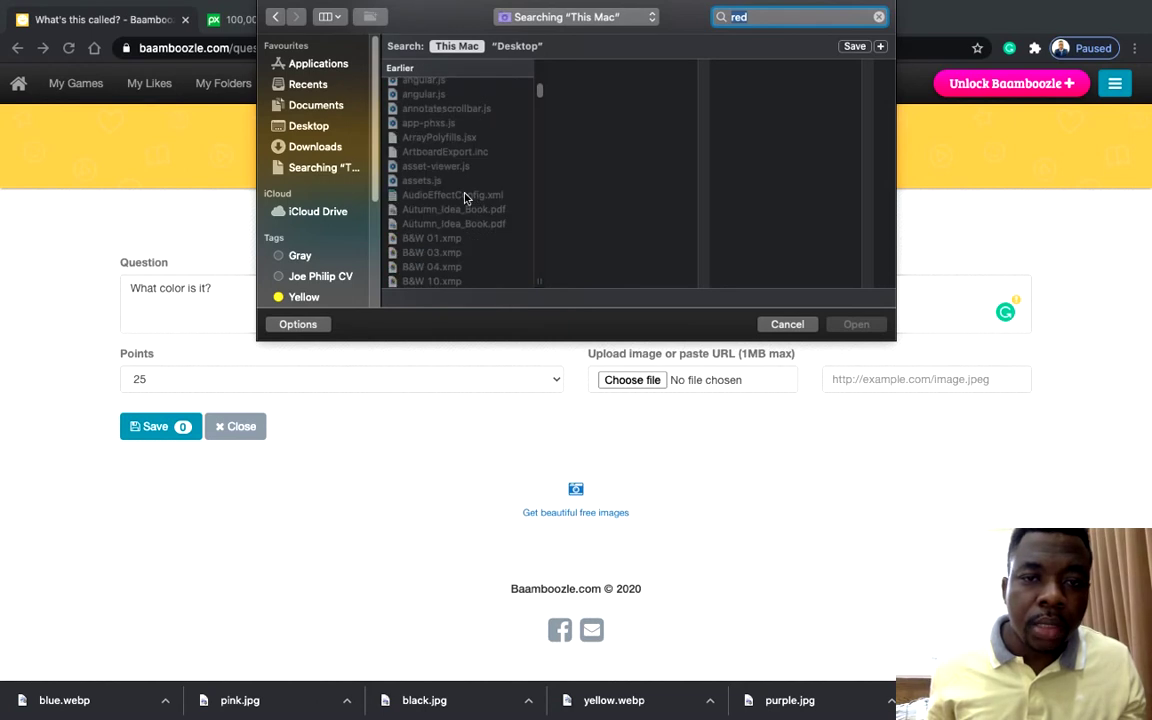
{"action": "scroll", "coordinate": [464, 198], "scroll_direction": "down", "scroll_amount": 3}
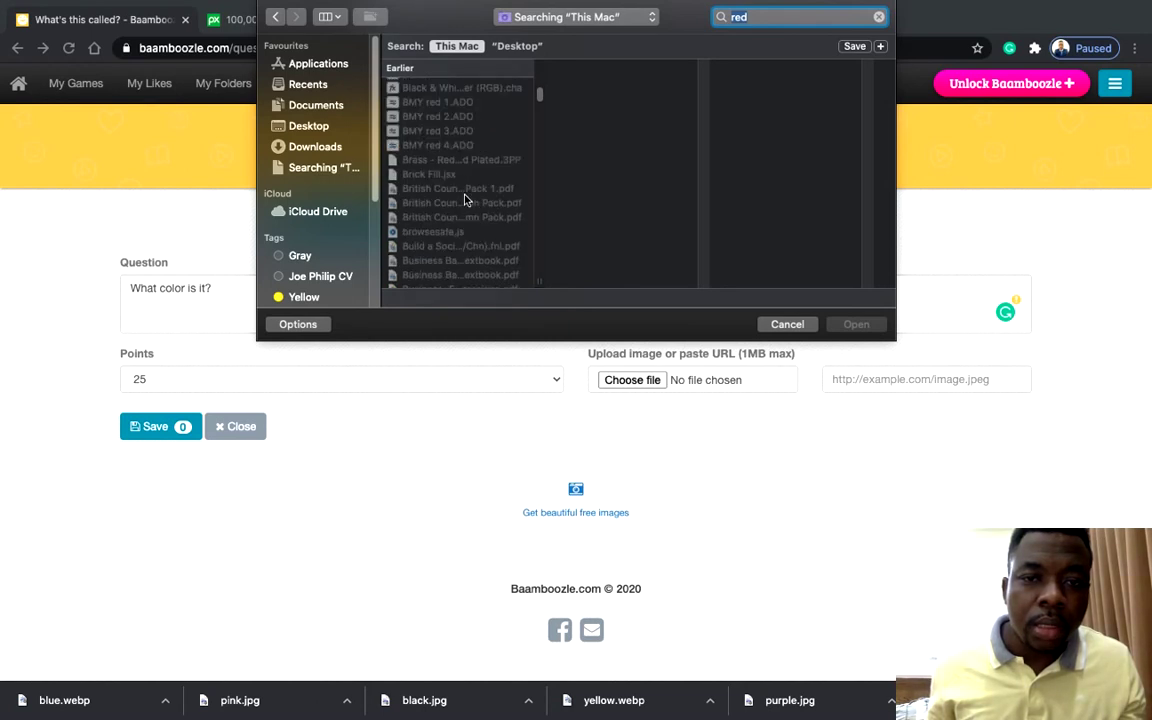
{"action": "left_click", "coordinate": [285, 145]}
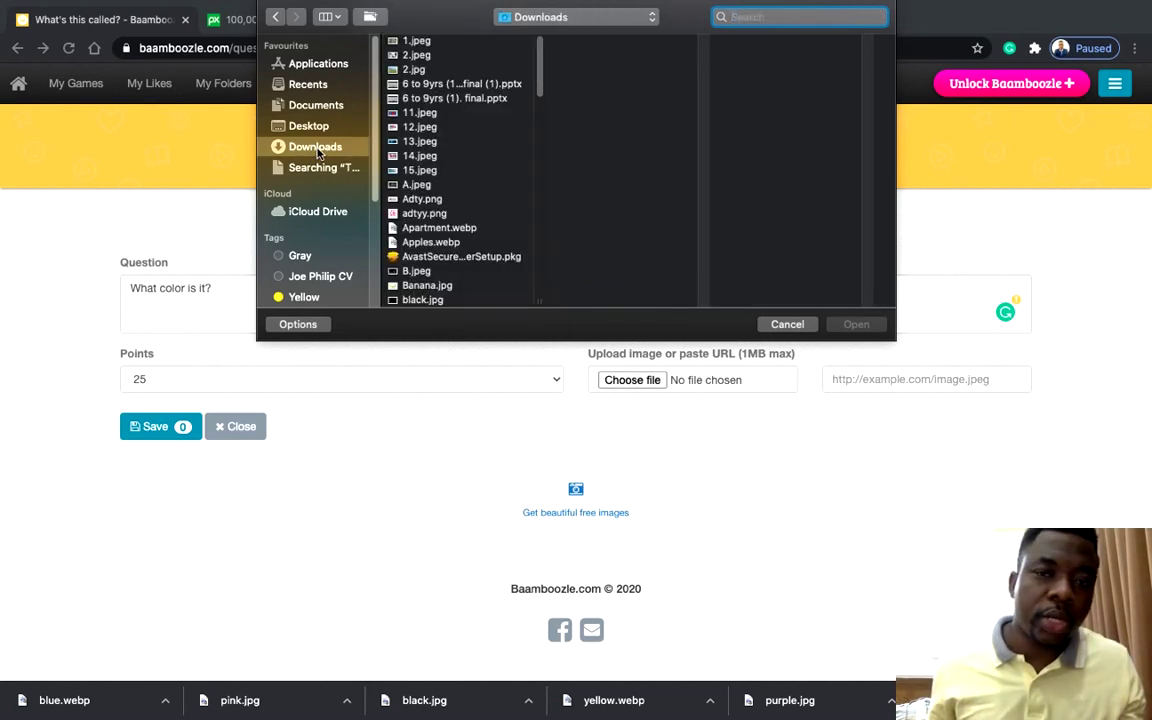
Step: Attach red.webp from Downloads to the first question
{"action": "scroll", "coordinate": [437, 265], "scroll_direction": "down", "scroll_amount": 3}
{"action": "scroll", "coordinate": [437, 265], "scroll_direction": "down", "scroll_amount": 8}
{"action": "scroll", "coordinate": [440, 263], "scroll_direction": "down", "scroll_amount": 5}
{"action": "scroll", "coordinate": [440, 265], "scroll_direction": "down", "scroll_amount": 1}
{"action": "left_click", "coordinate": [425, 252]}
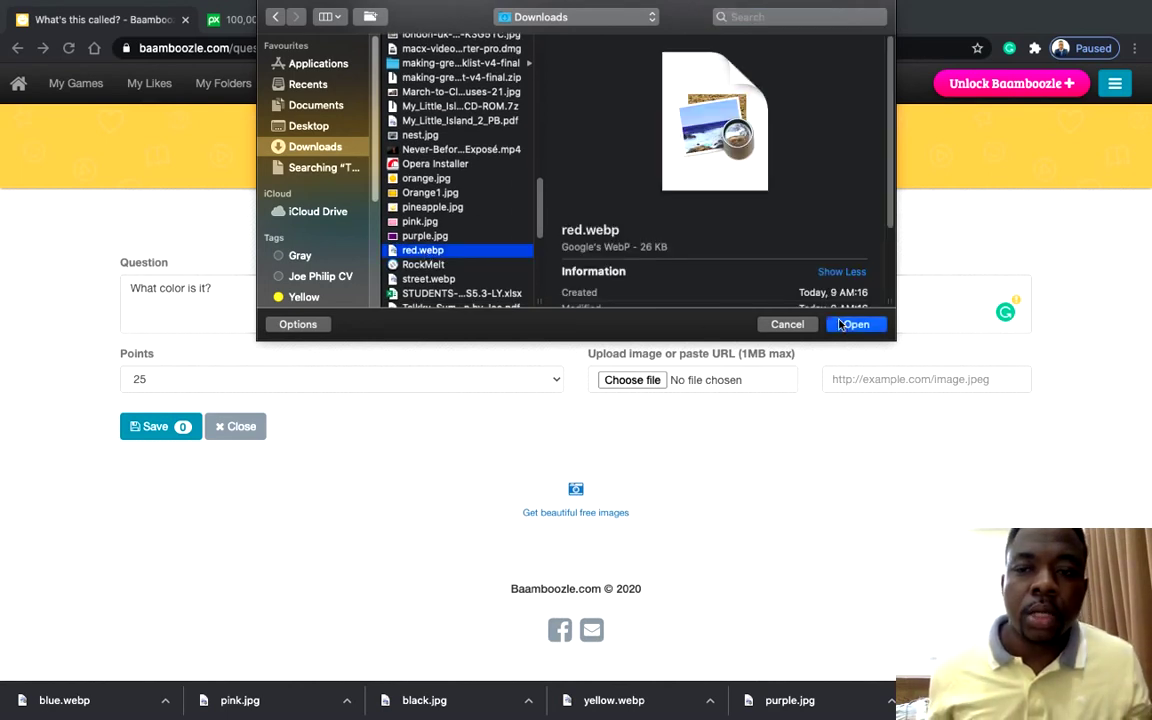
{"action": "left_click", "coordinate": [848, 324]}
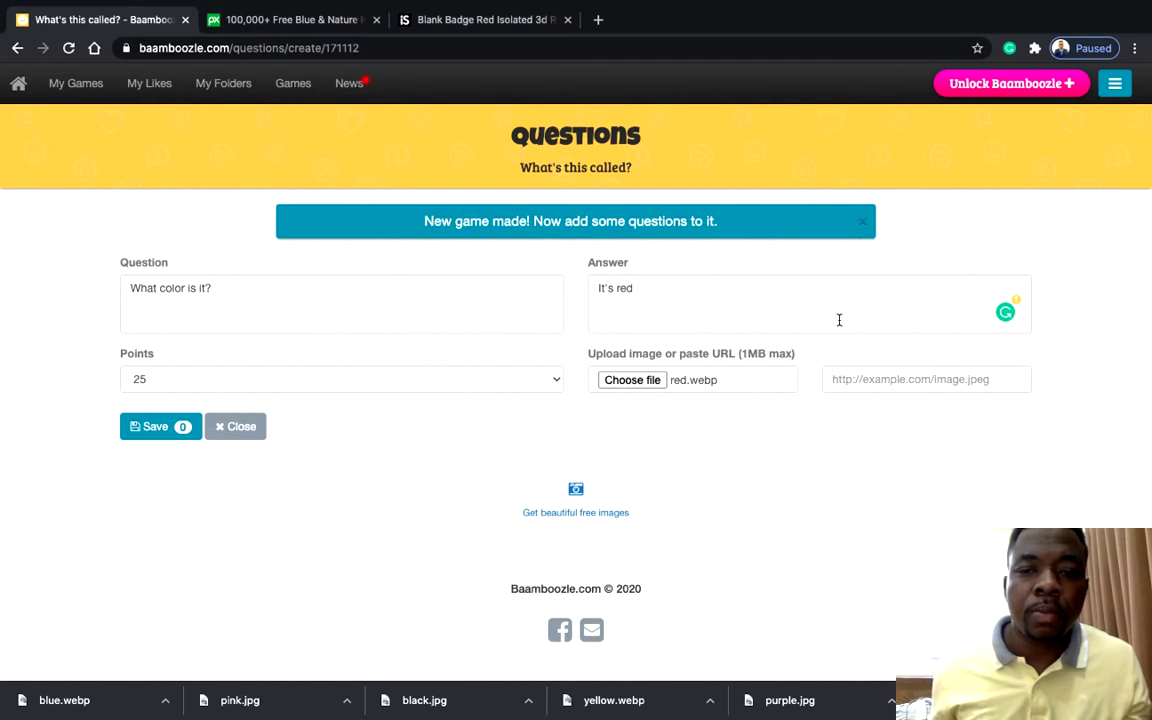
Step: Keep the red question at 25 points and save it
{"action": "left_click", "coordinate": [554, 383]}
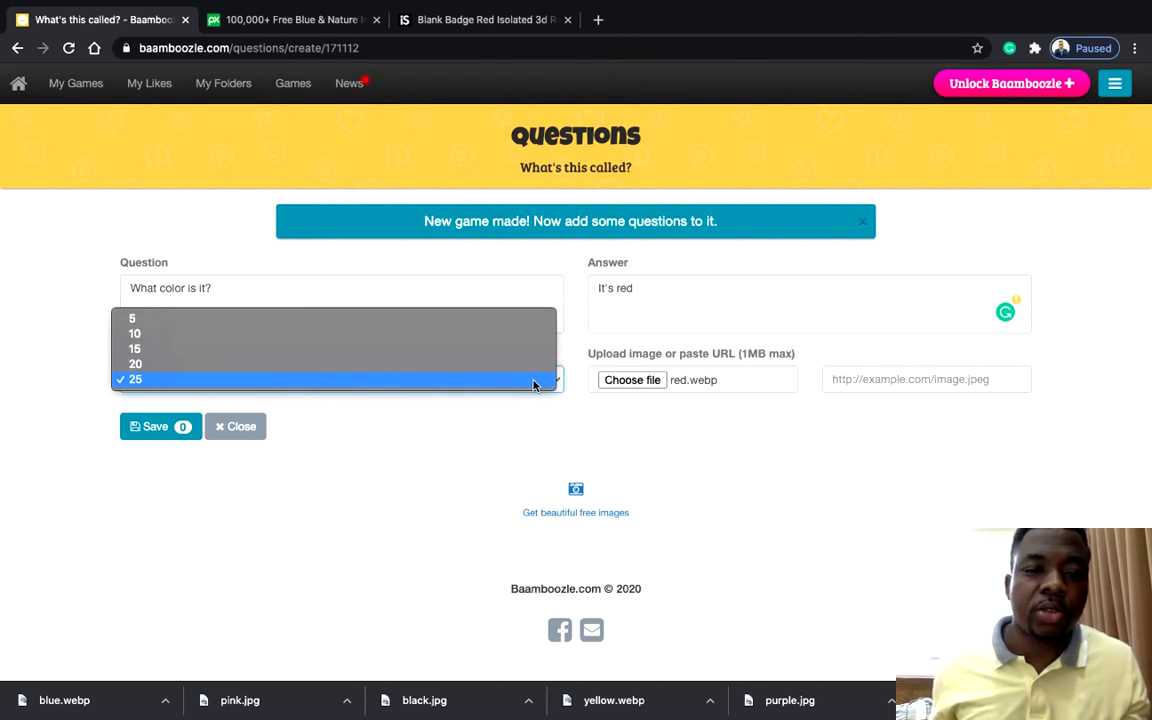
{"action": "left_click", "coordinate": [535, 381]}
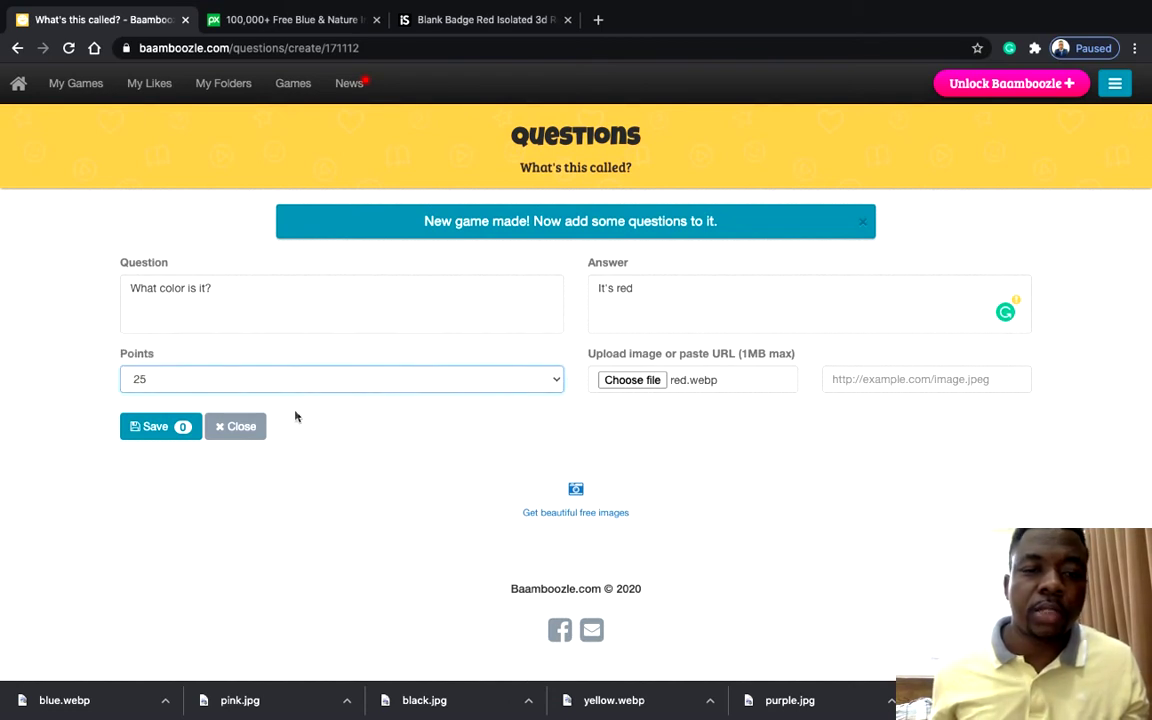
{"action": "left_click", "coordinate": [160, 427]}
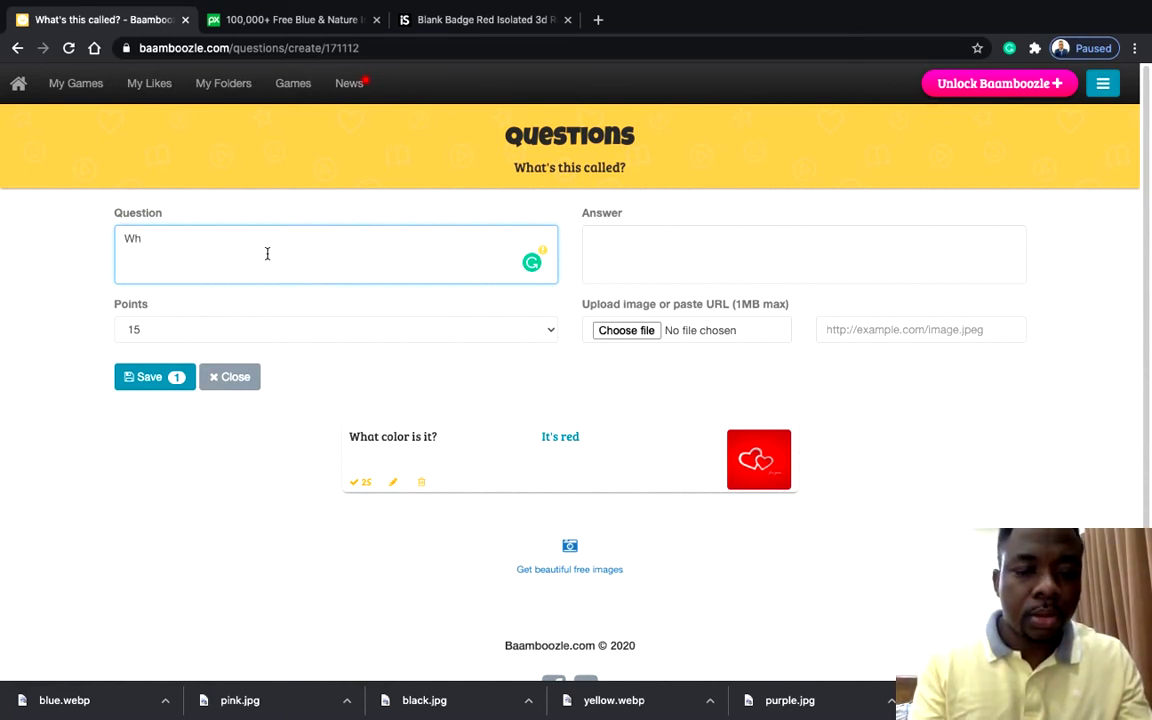
Step: Finish typing the question 'What color is it?' and correct its typos
{"action": "type", "text": "t color it"}
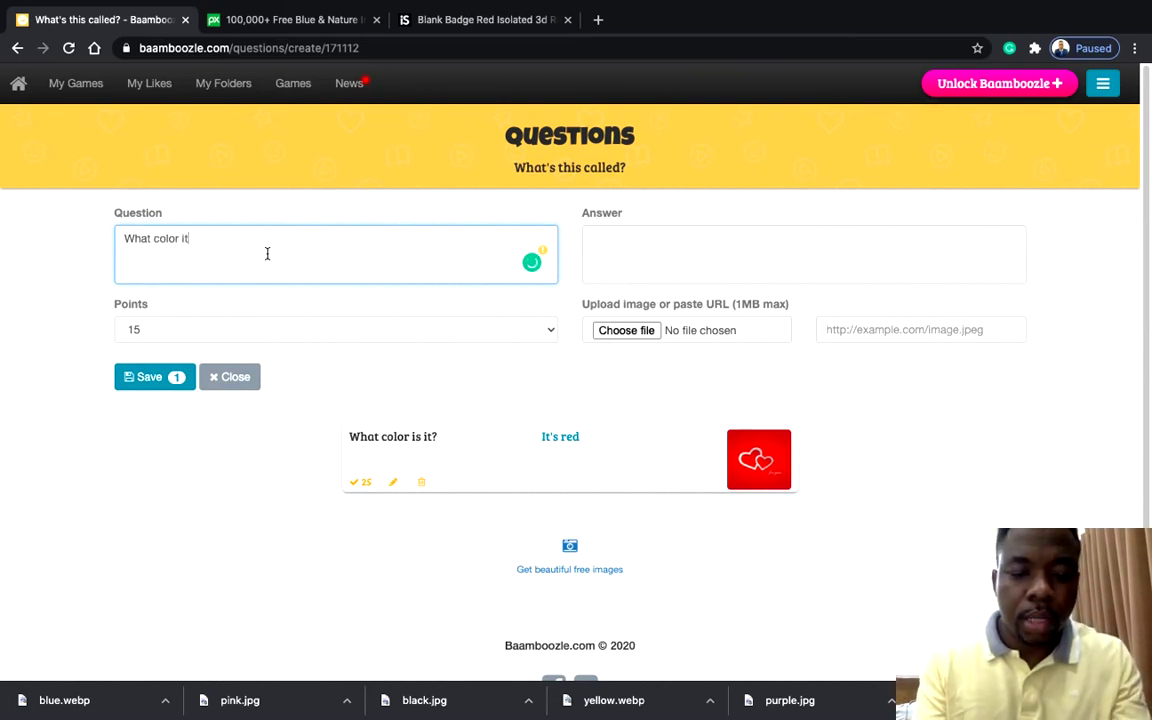
{"action": "type", "text": "?"}
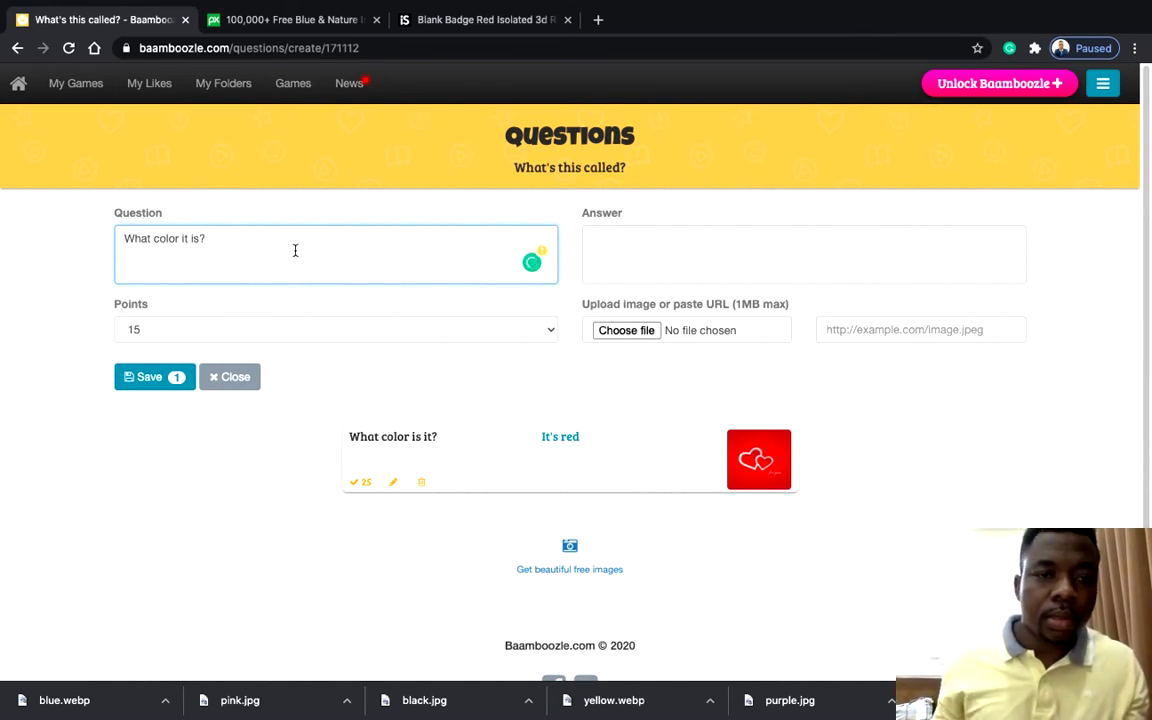
{"action": "left_click", "coordinate": [187, 240]}
{"action": "key", "text": "BackSpace"}
{"action": "type", "text": "s"}
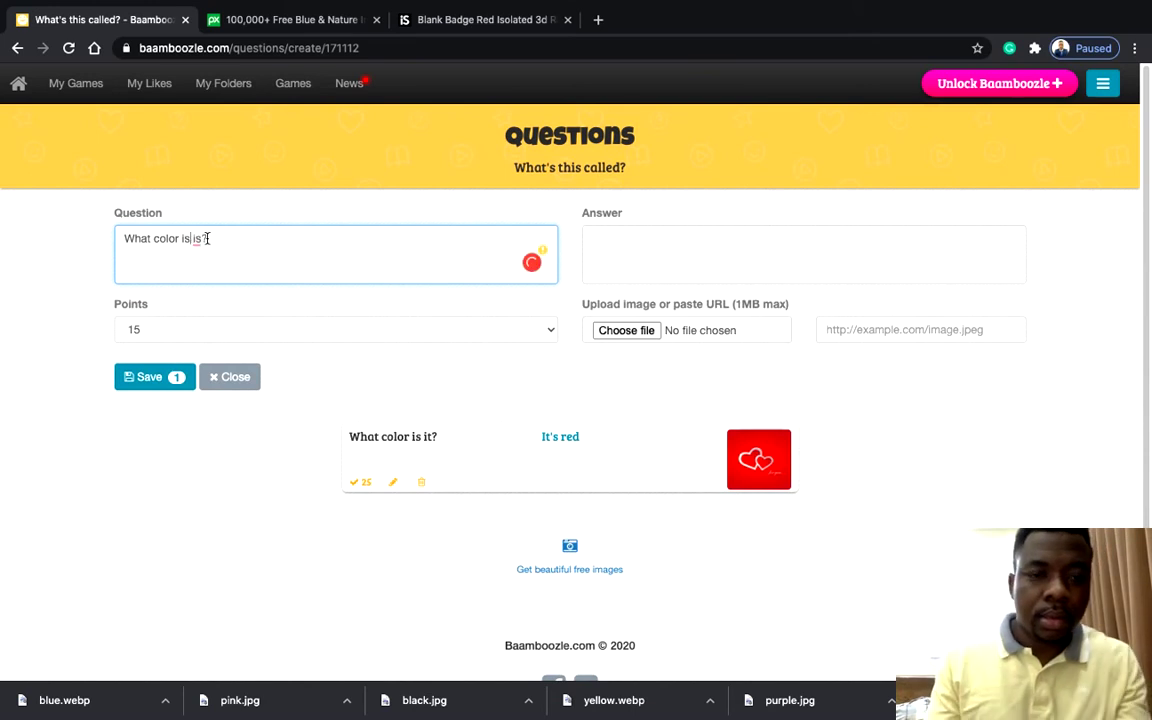
{"action": "left_click", "coordinate": [203, 239]}
{"action": "key", "text": "BackSpace"}
{"action": "type", "text": "t"}
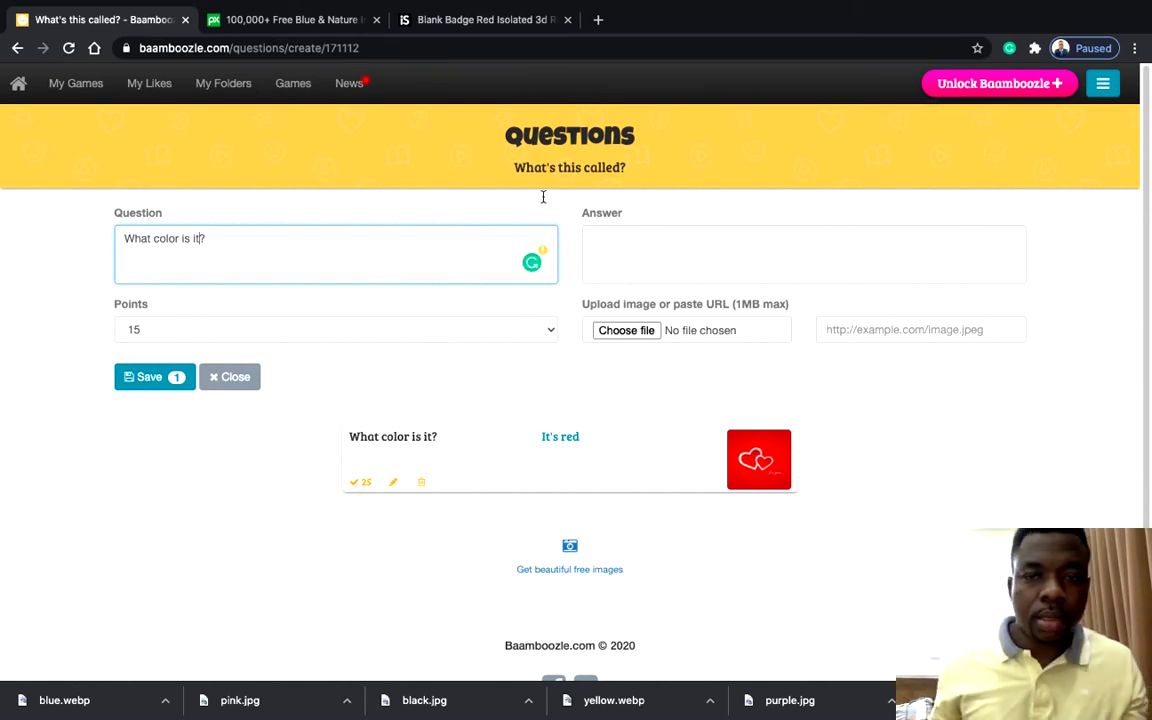
Step: Enter the answer 'It's purple', set 20 points, and open the image file picker
{"action": "left_click", "coordinate": [606, 239]}
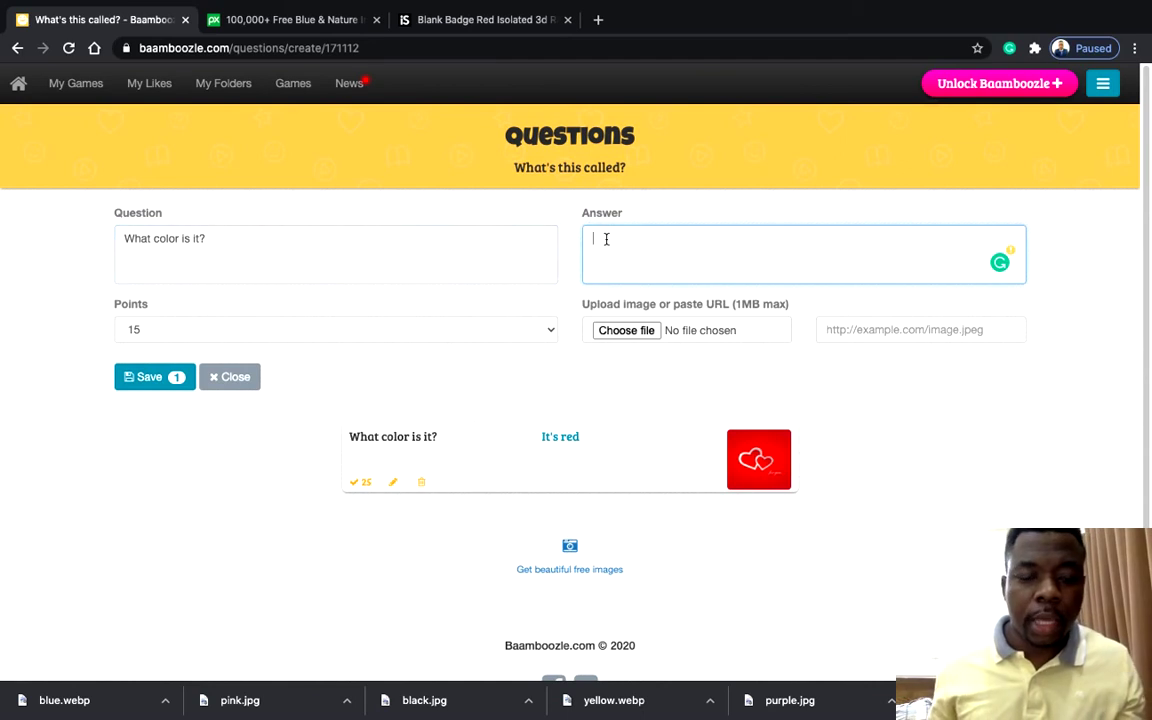
{"action": "type", "text": "It"}
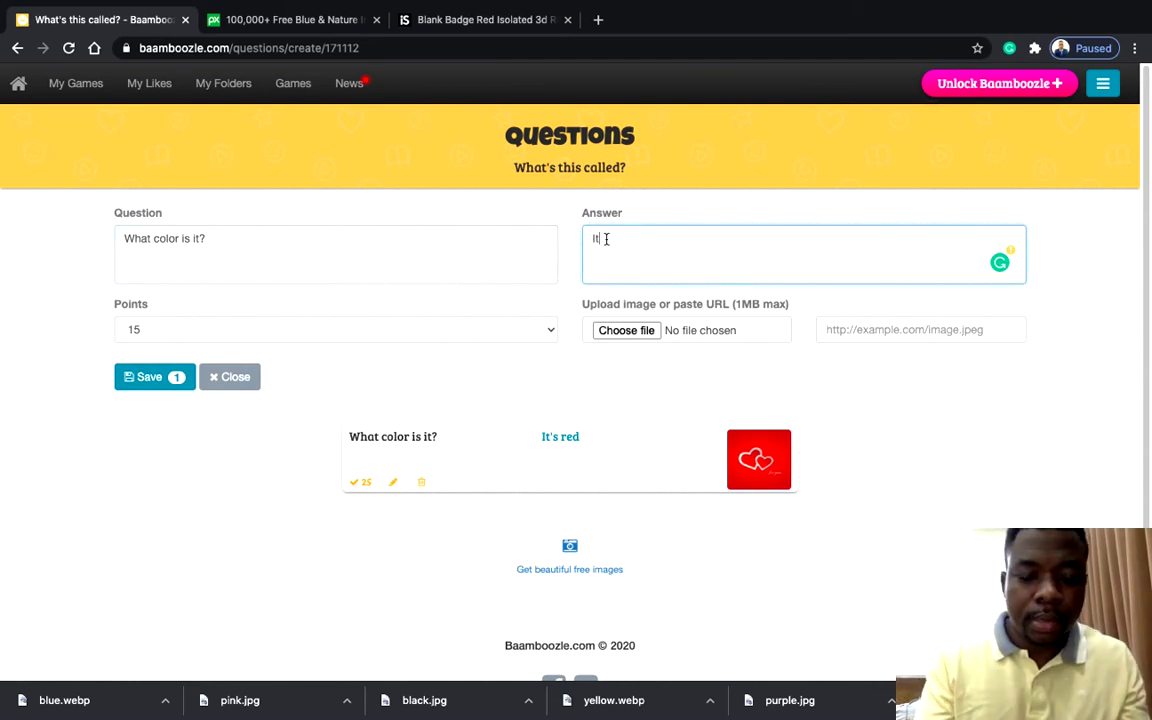
{"action": "type", "text": "'"}
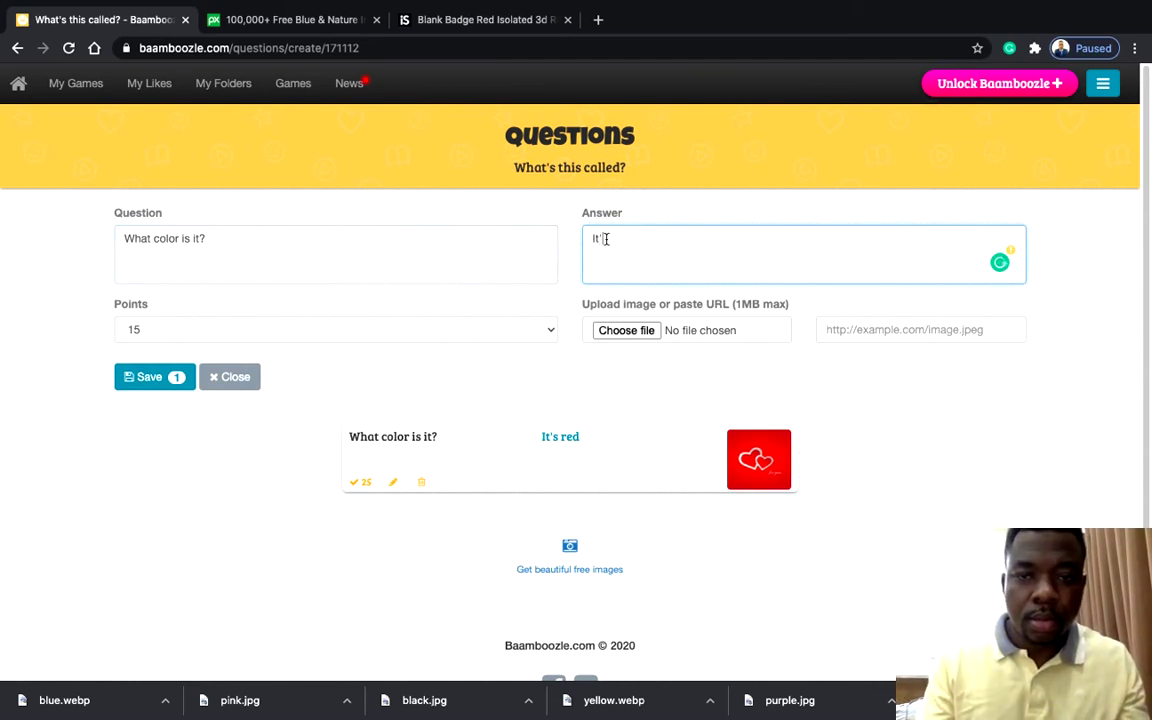
{"action": "type", "text": "s purple"}
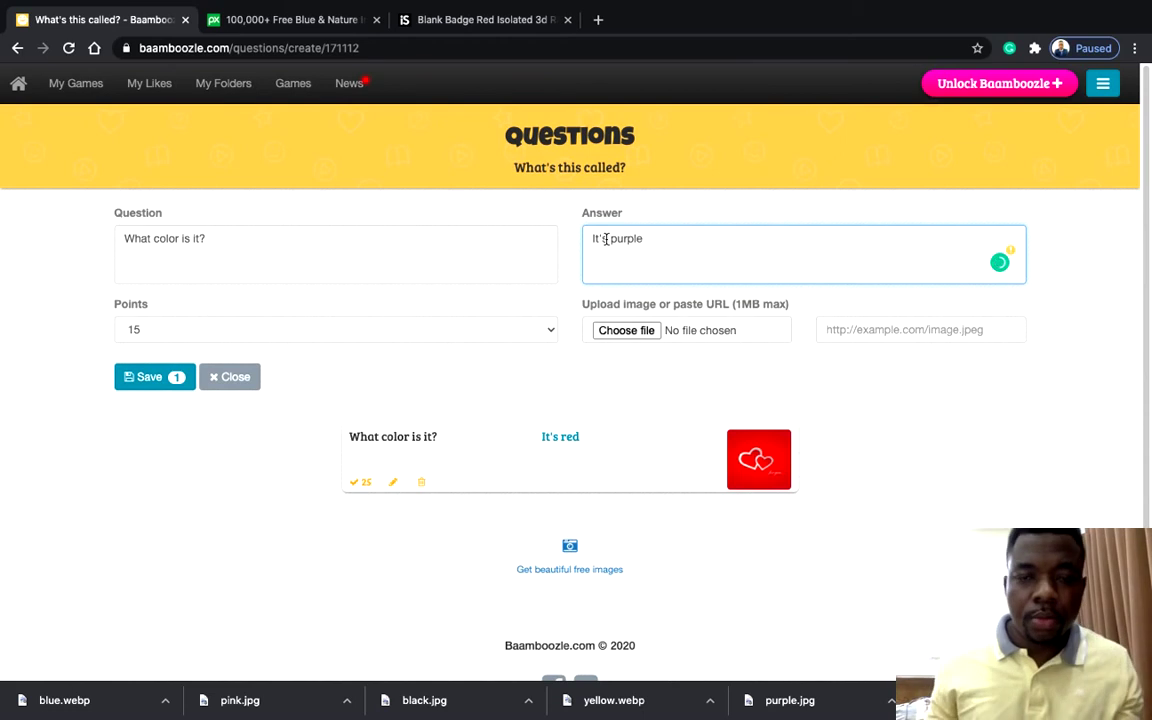
{"action": "left_click", "coordinate": [540, 329]}
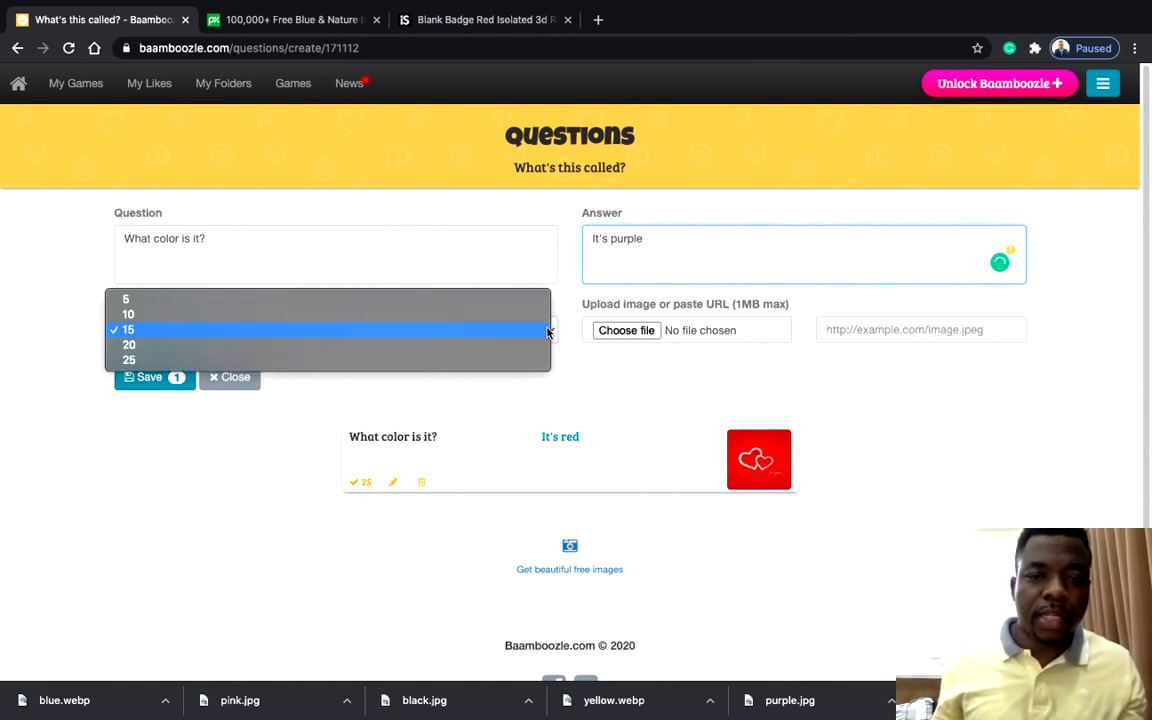
{"action": "left_click", "coordinate": [389, 345]}
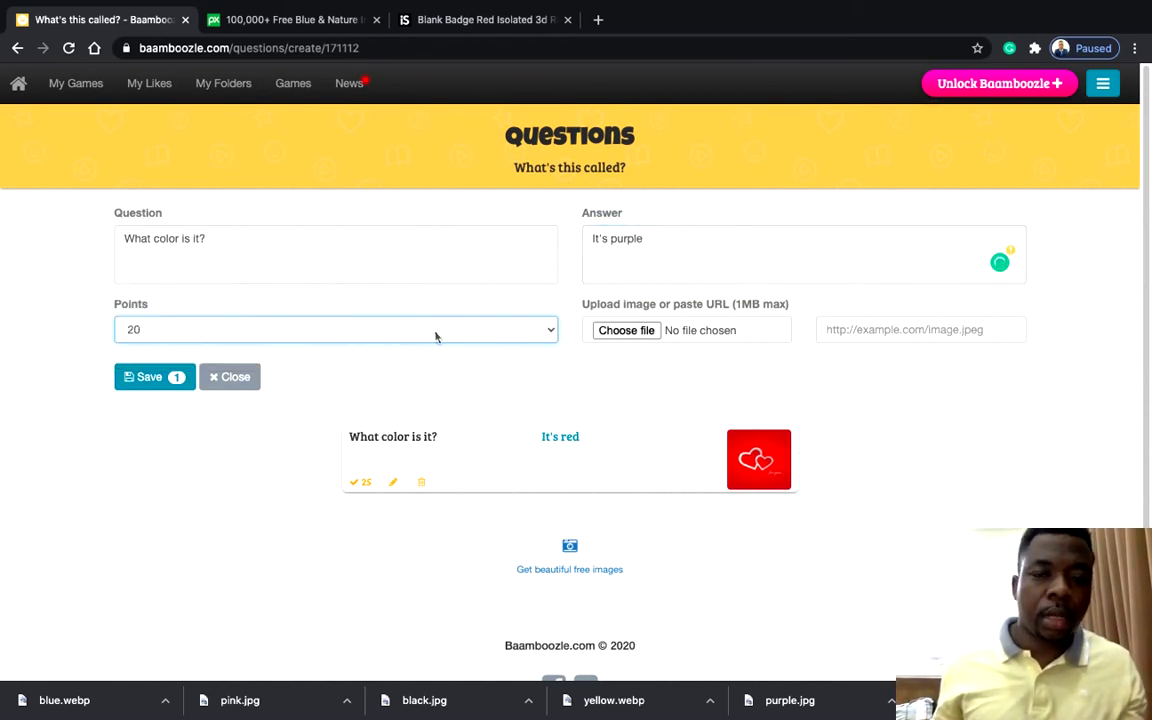
{"action": "left_click", "coordinate": [647, 332]}
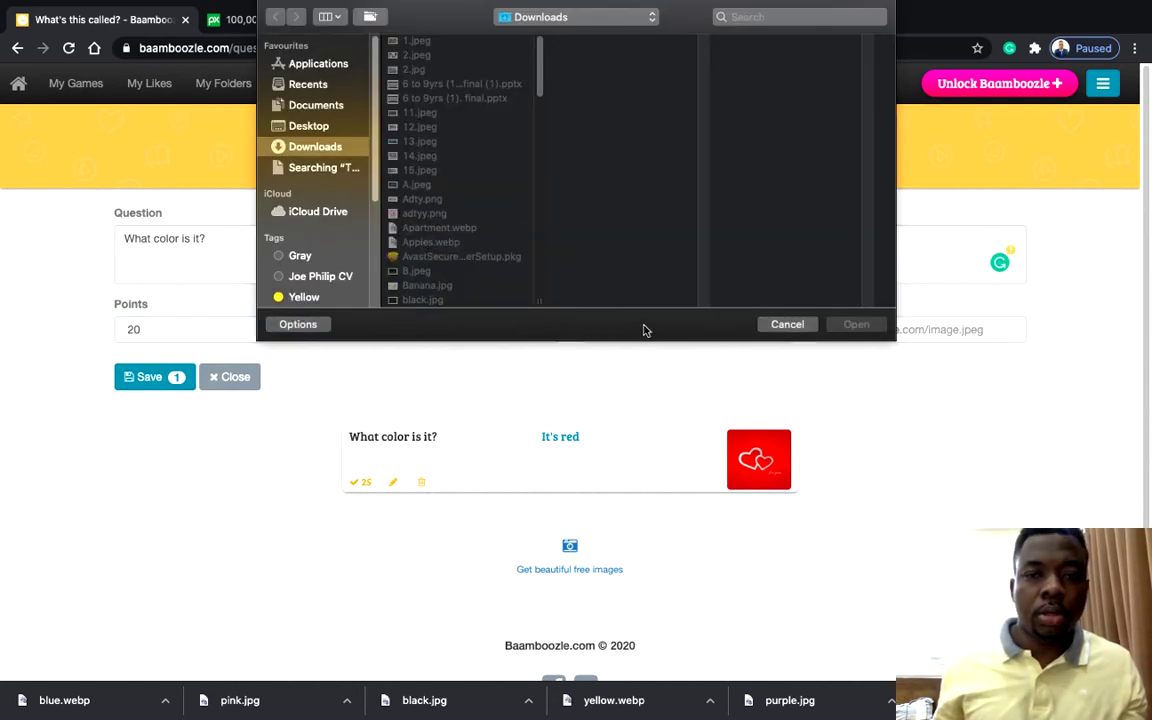
Step: Attach purple.jpg from Downloads and save the 20-point purple question
{"action": "scroll", "coordinate": [424, 205], "scroll_direction": "down", "scroll_amount": 3}
{"action": "scroll", "coordinate": [426, 200], "scroll_direction": "up", "scroll_amount": 3}
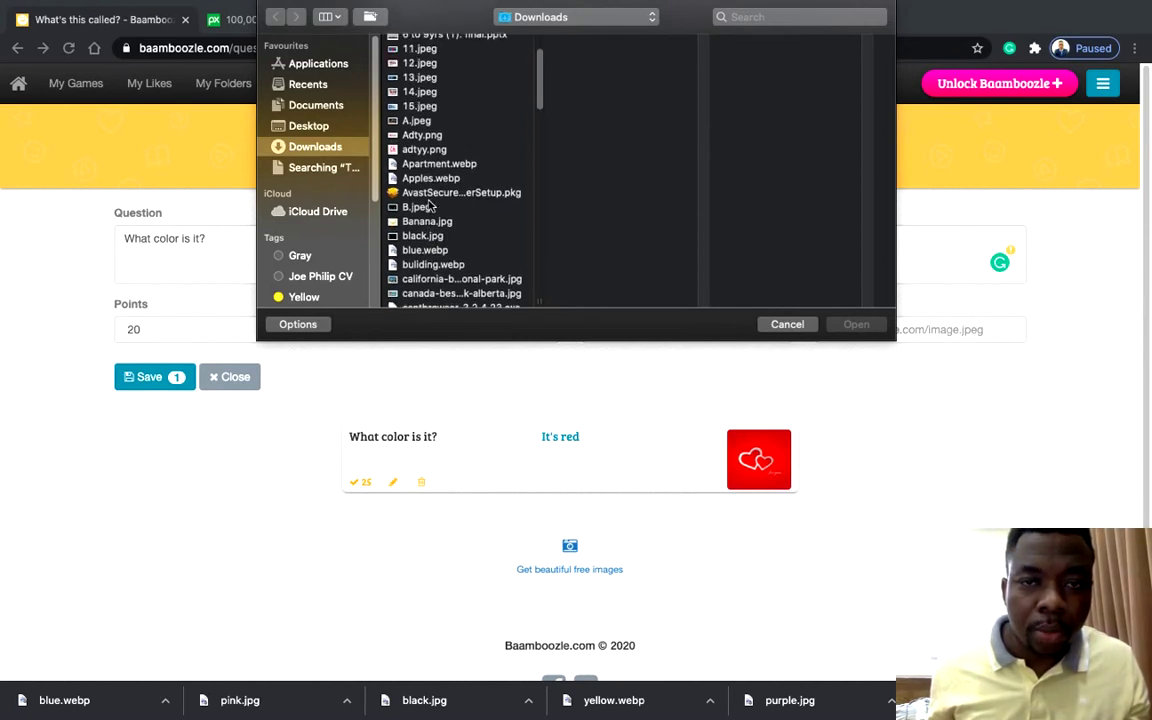
{"action": "scroll", "coordinate": [432, 203], "scroll_direction": "down", "scroll_amount": 10}
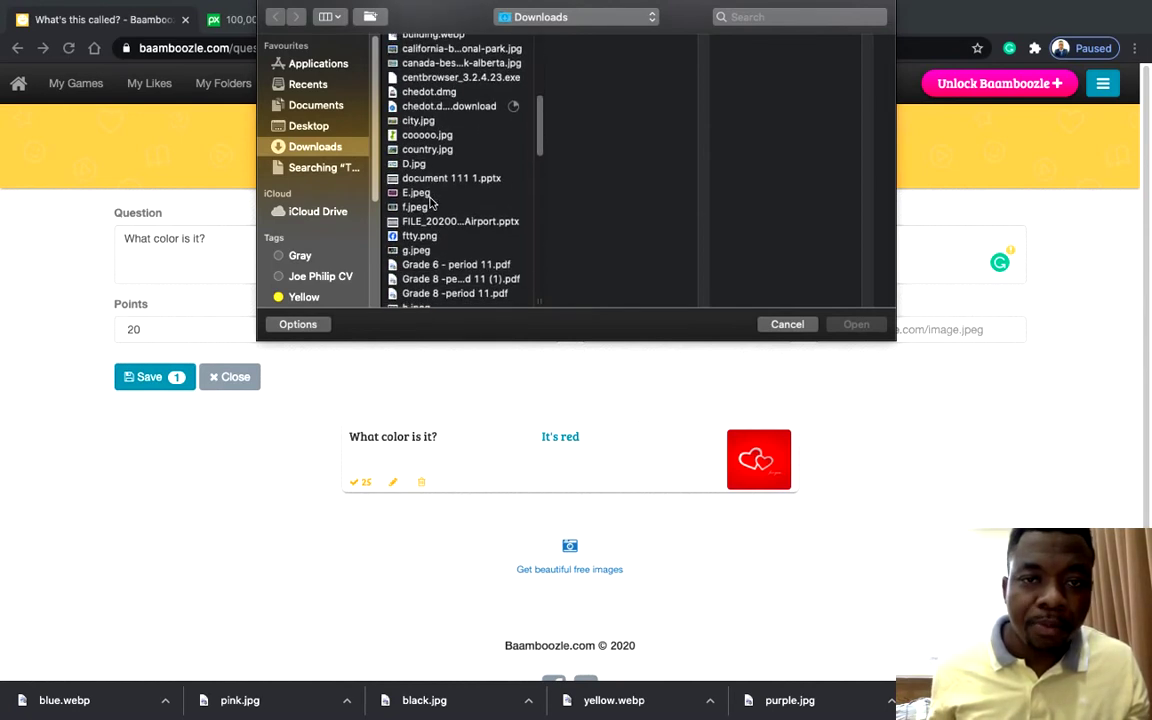
{"action": "scroll", "coordinate": [432, 205], "scroll_direction": "down", "scroll_amount": 3}
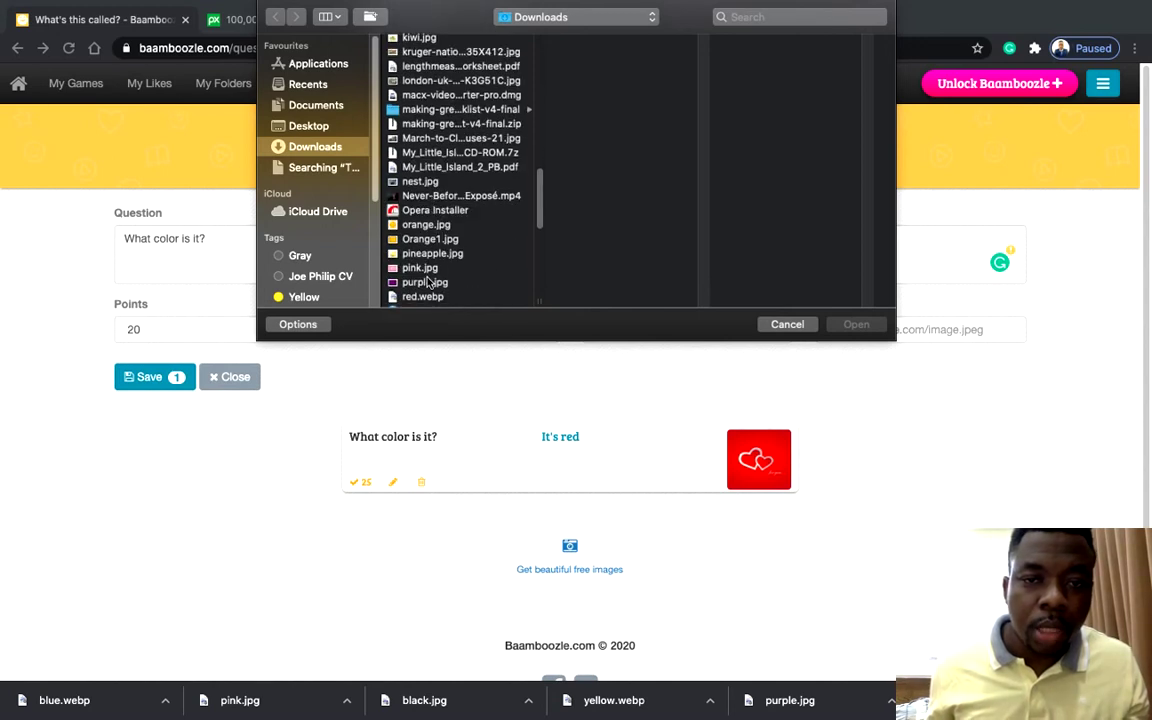
{"action": "left_click", "coordinate": [428, 283]}
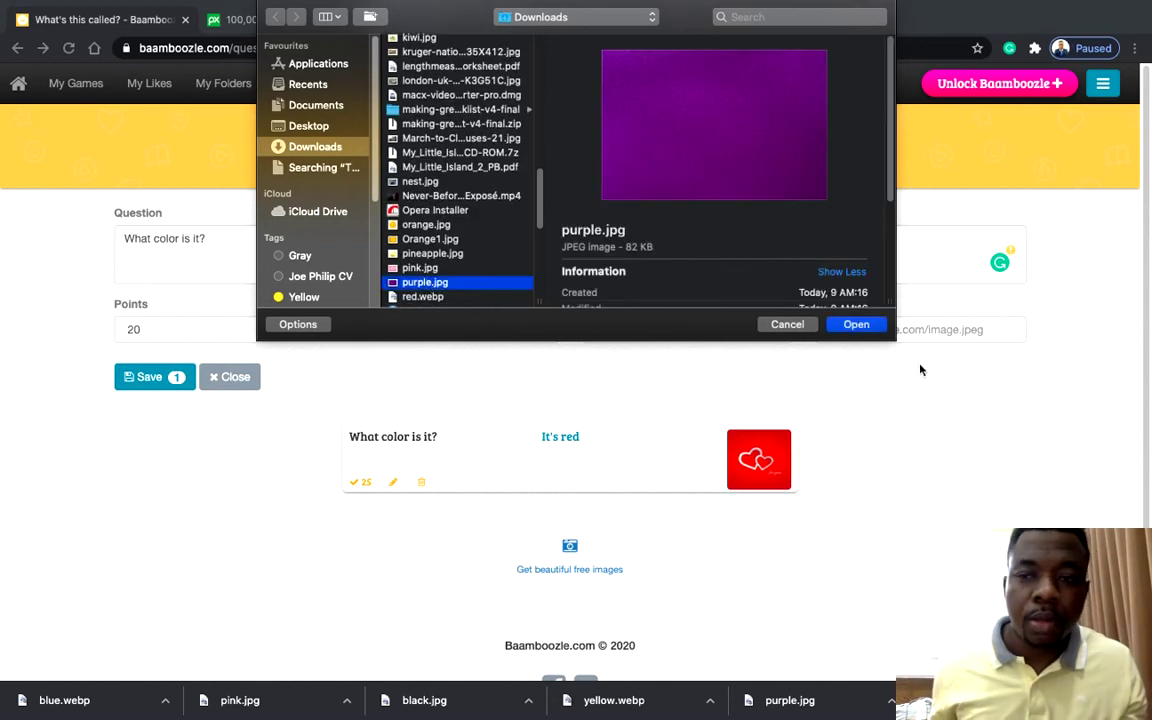
{"action": "left_click", "coordinate": [855, 325]}
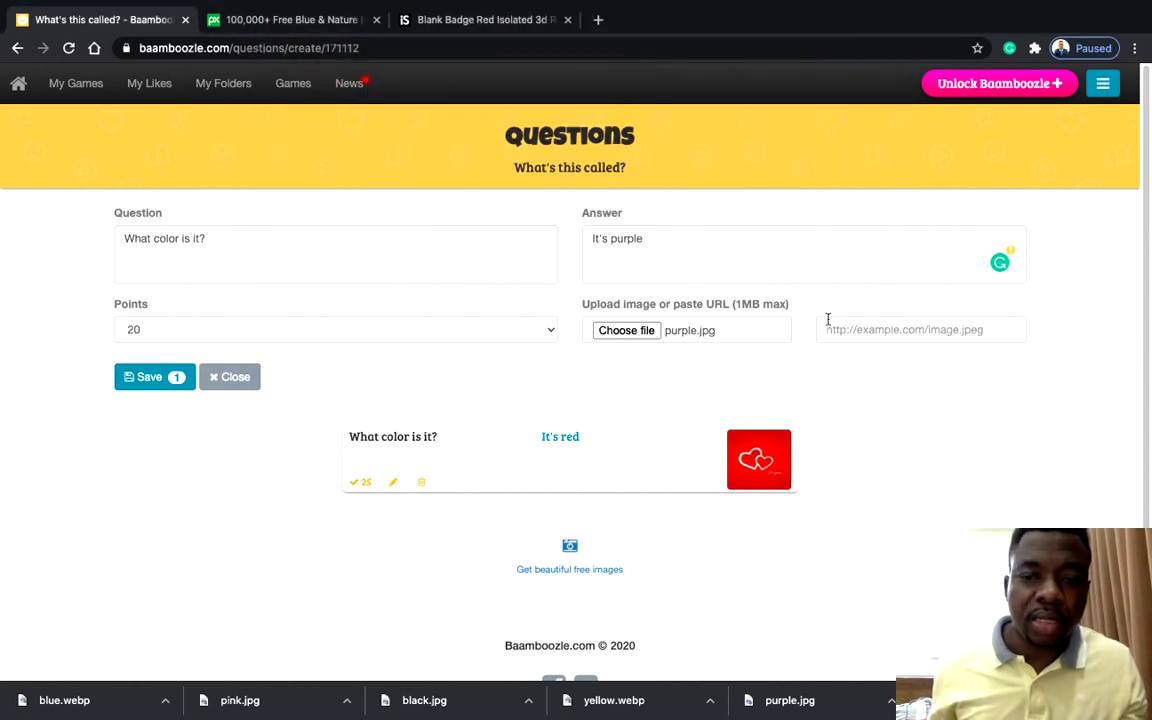
{"action": "left_click", "coordinate": [162, 380]}
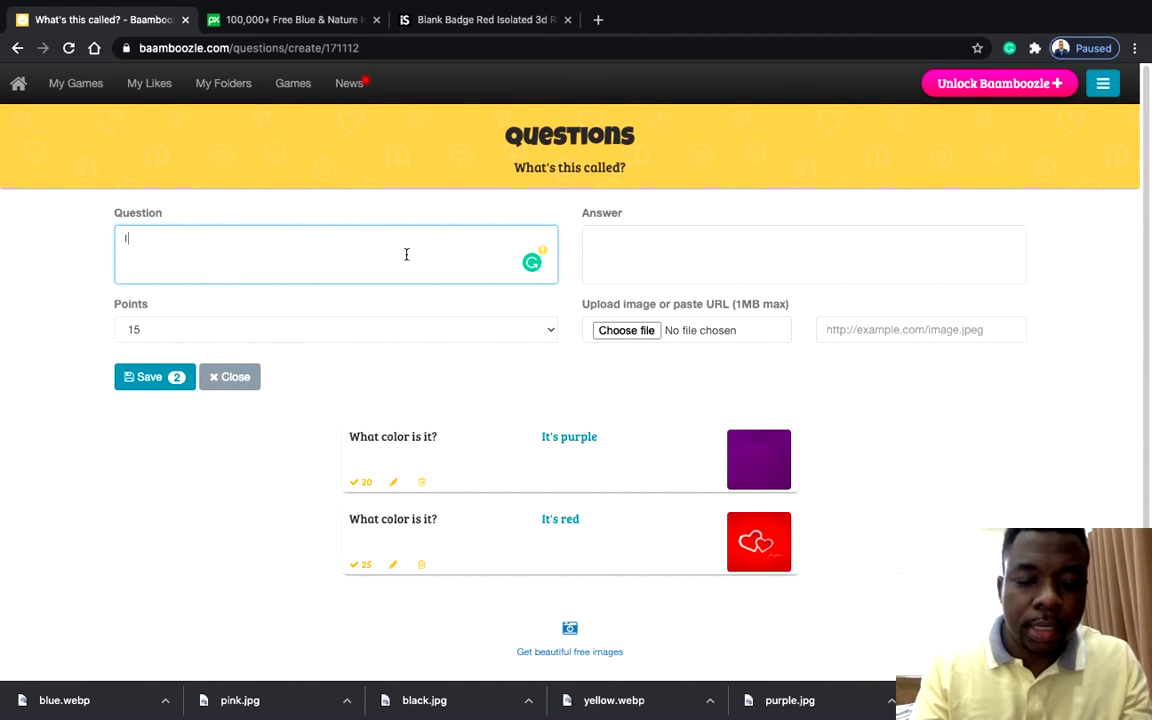
Step: Finish the question 'It is orange?' and begin the answer with 'Yes,'
{"action": "type", "text": "is "}
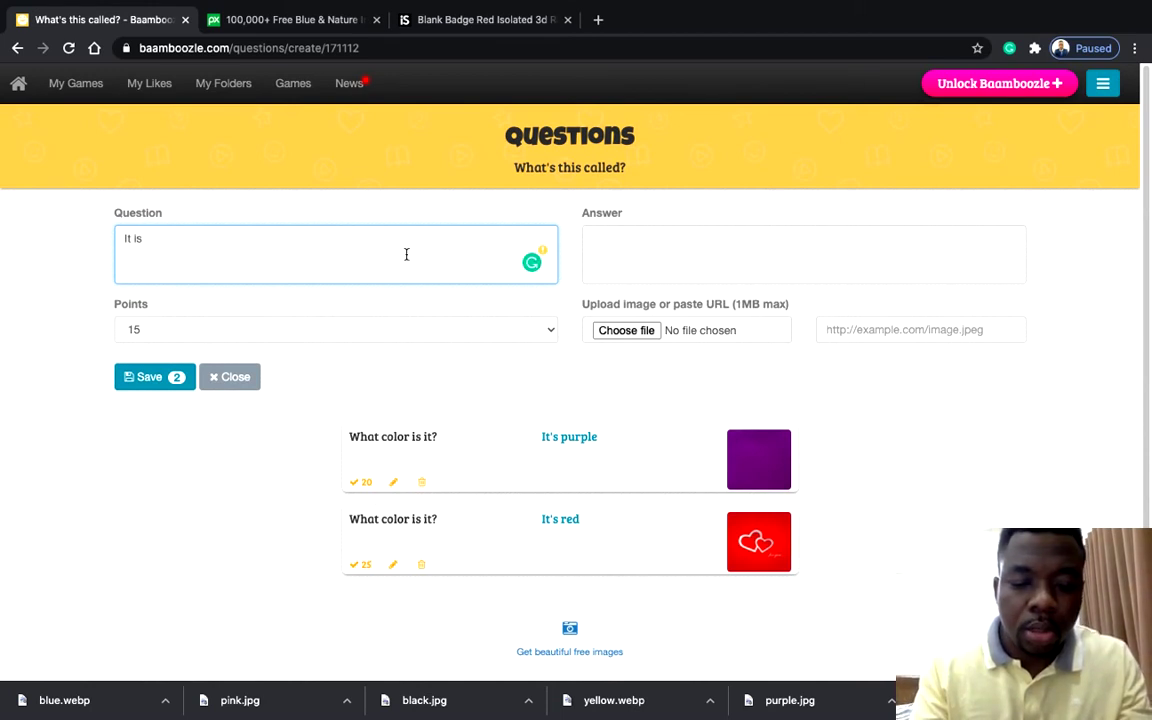
{"action": "type", "text": "orange"}
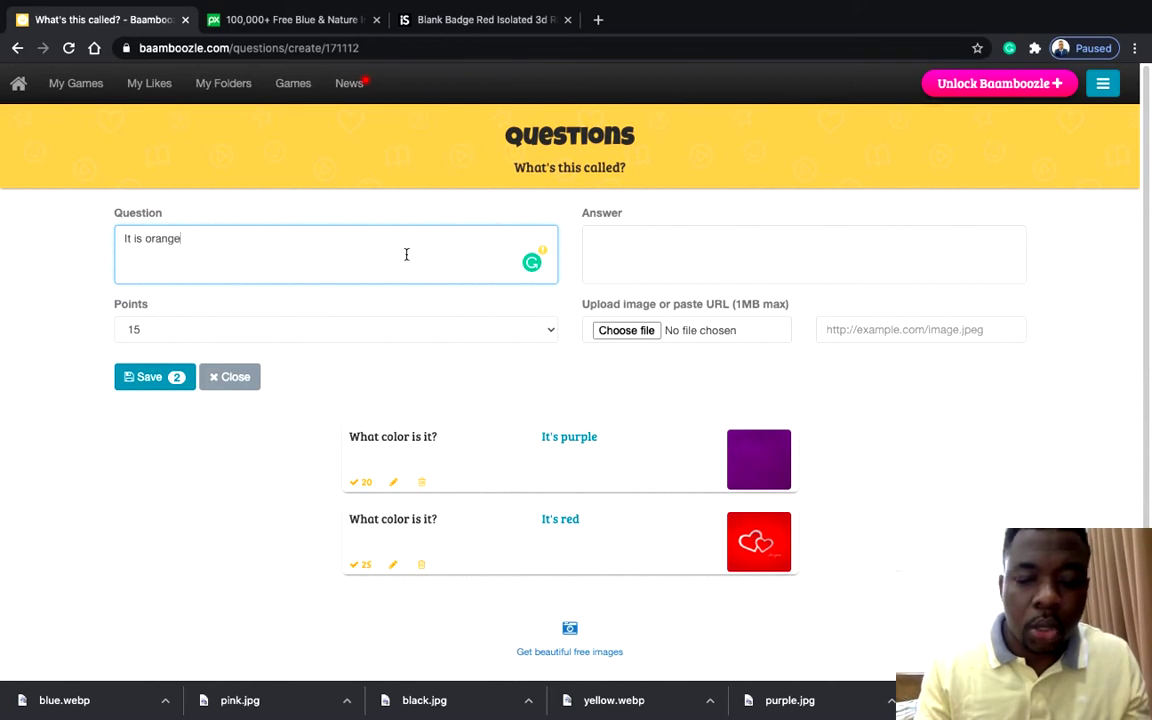
{"action": "type", "text": "?"}
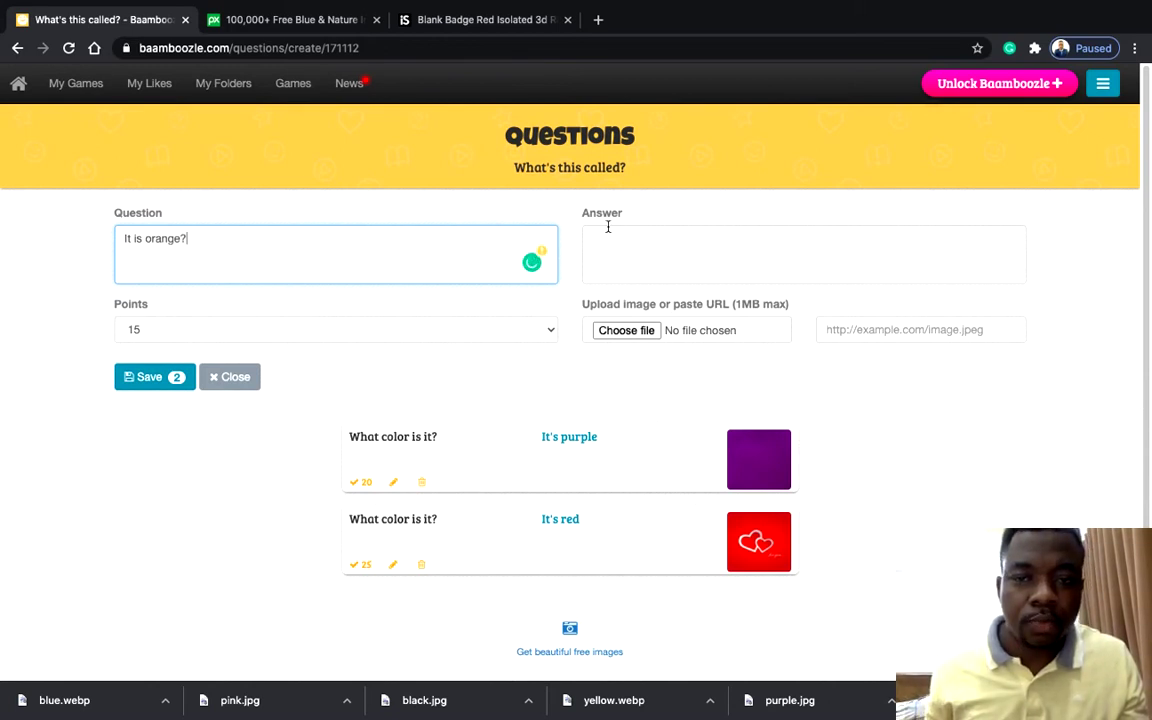
{"action": "left_click", "coordinate": [607, 232]}
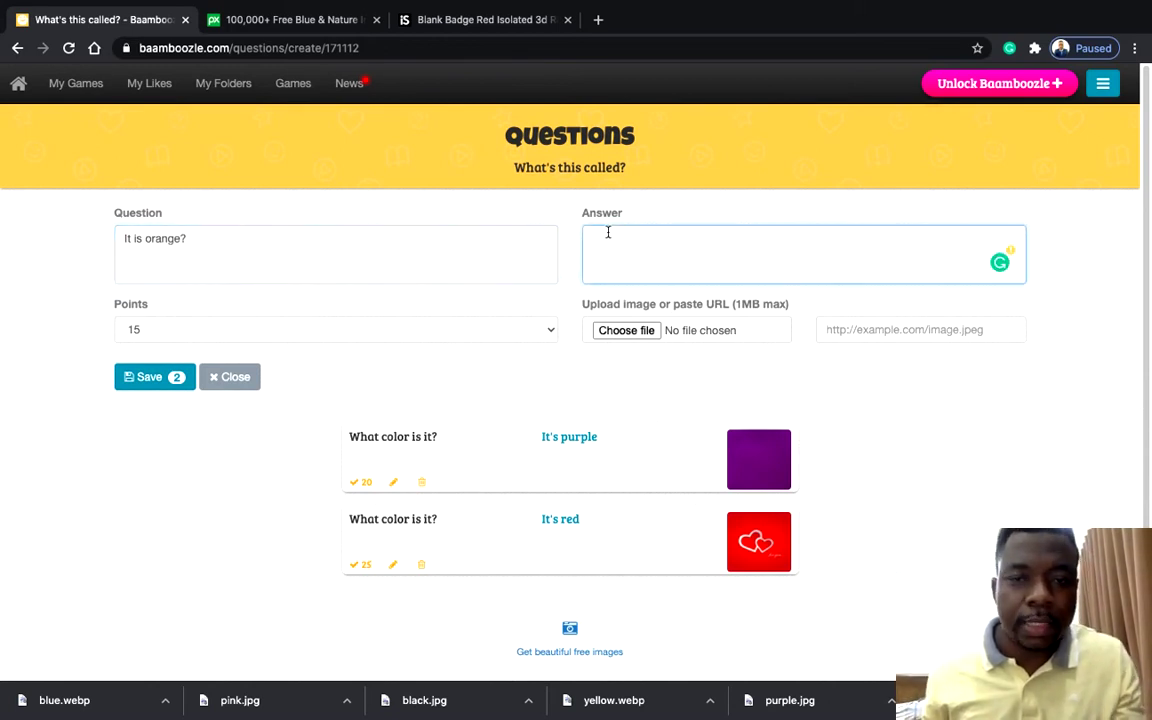
{"action": "type", "text": "Yes"}
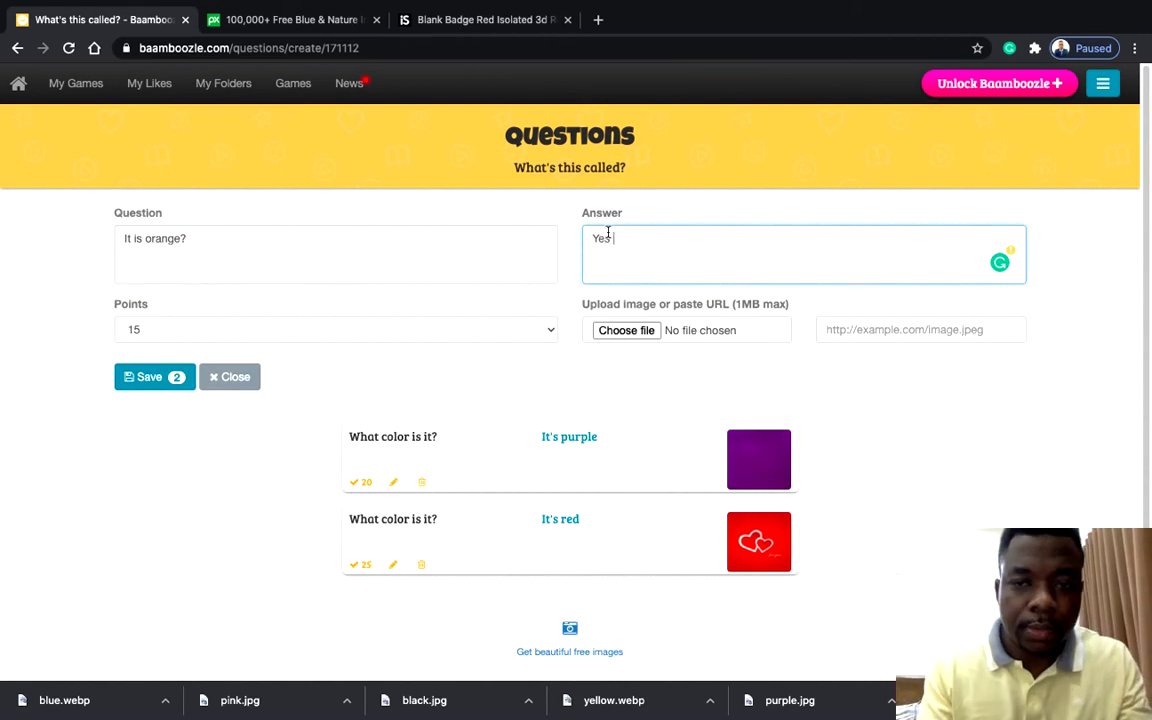
{"action": "type", "text": ", it is"}
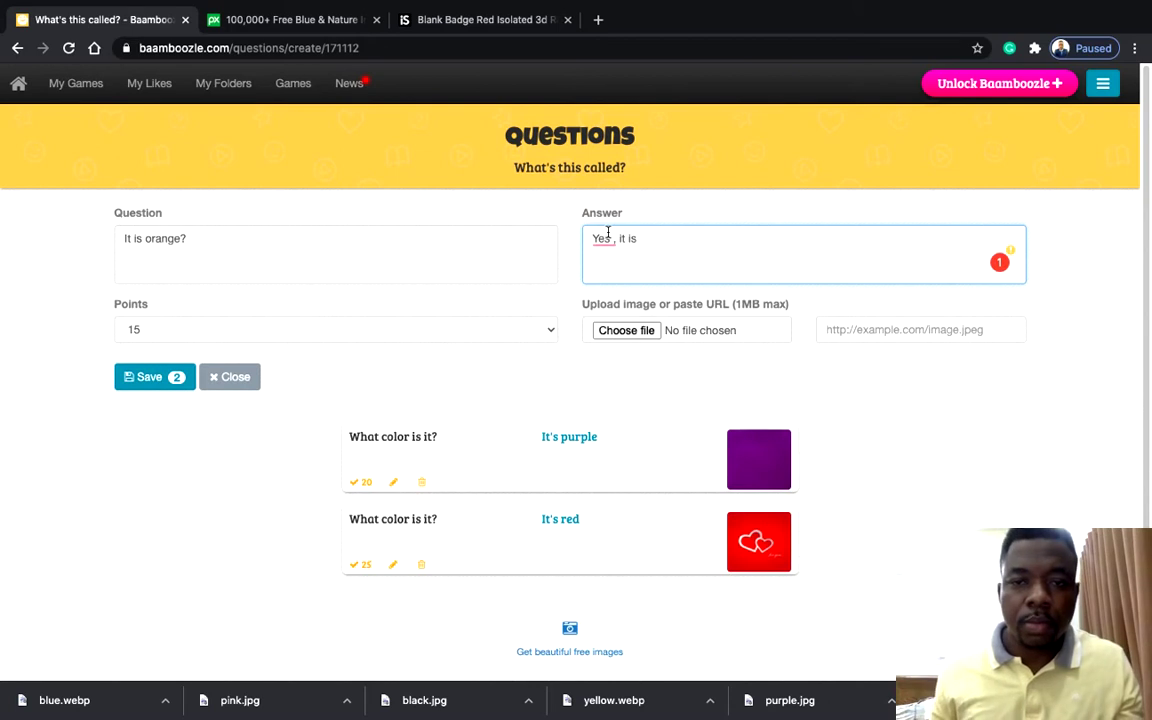
Step: Remove the stray space before the comma in the answer 'Yes, it is'
{"action": "left_click", "coordinate": [610, 237]}
{"action": "right_click", "coordinate": [610, 237]}
{"action": "key", "text": "Escape"}
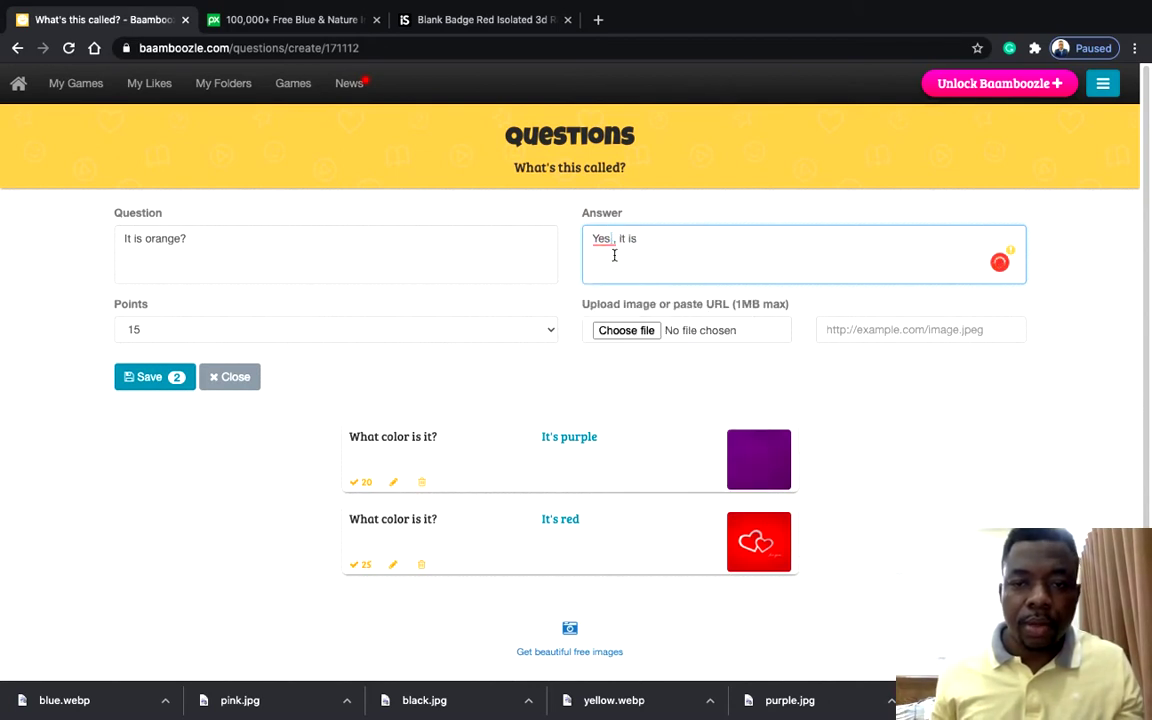
{"action": "mouse_move", "coordinate": [603, 241]}
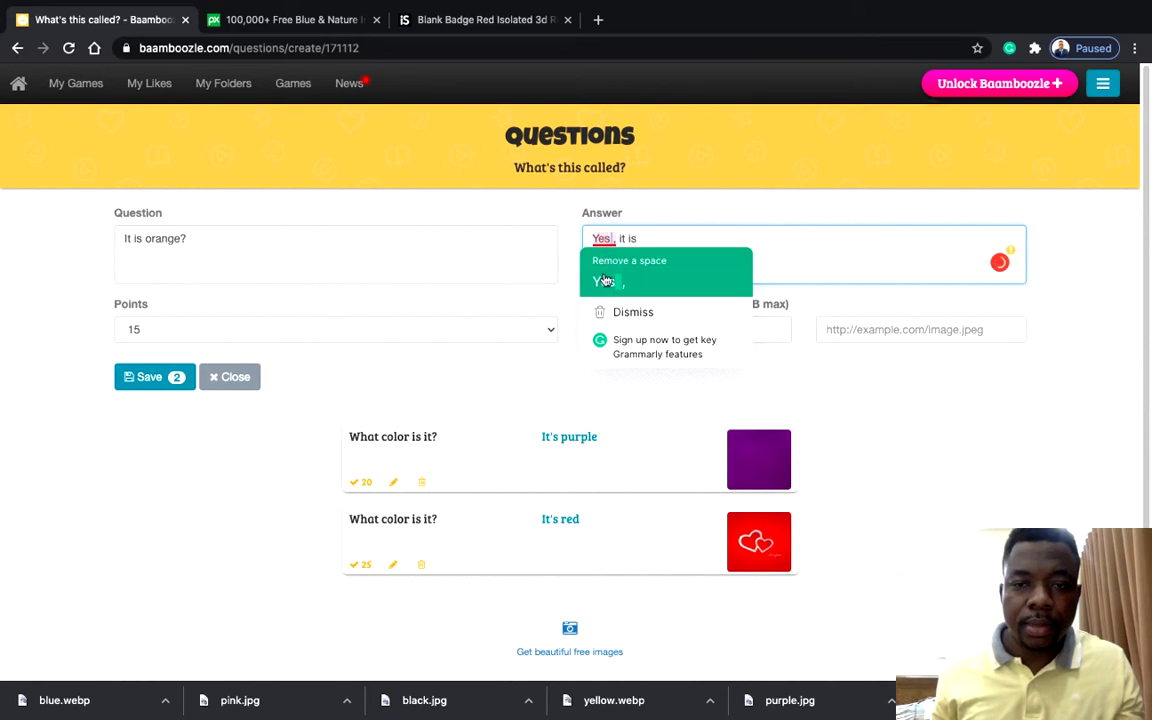
{"action": "left_click", "coordinate": [603, 278]}
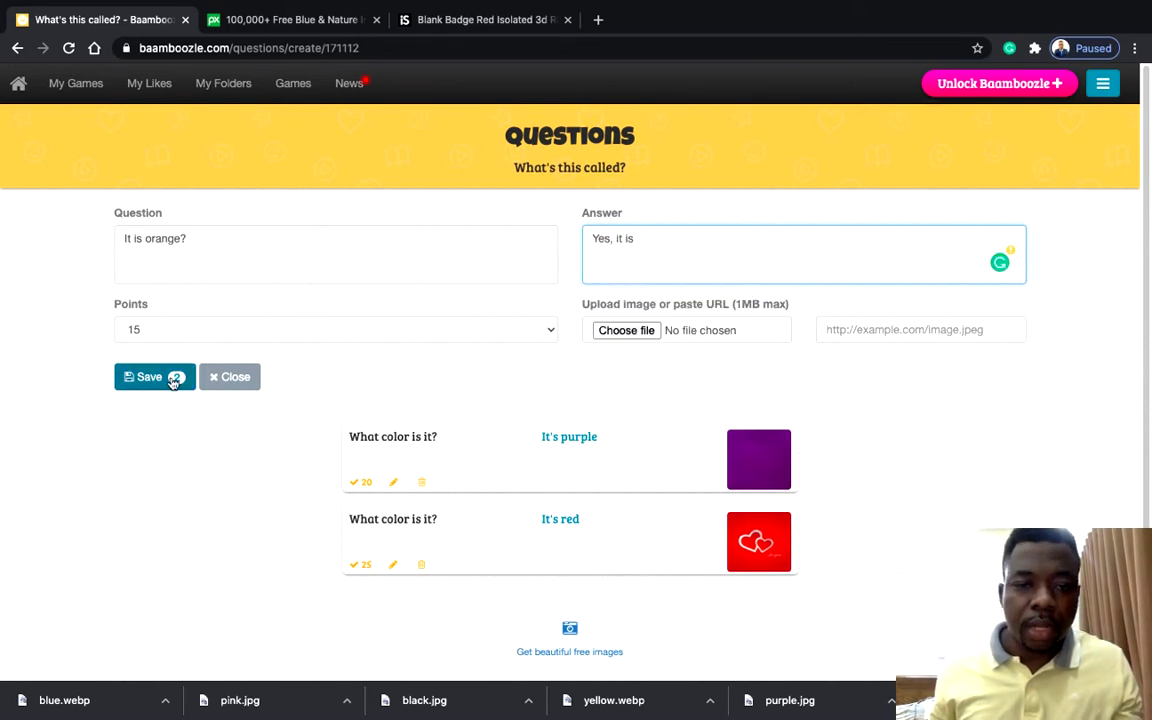
{"action": "left_click", "coordinate": [648, 331]}
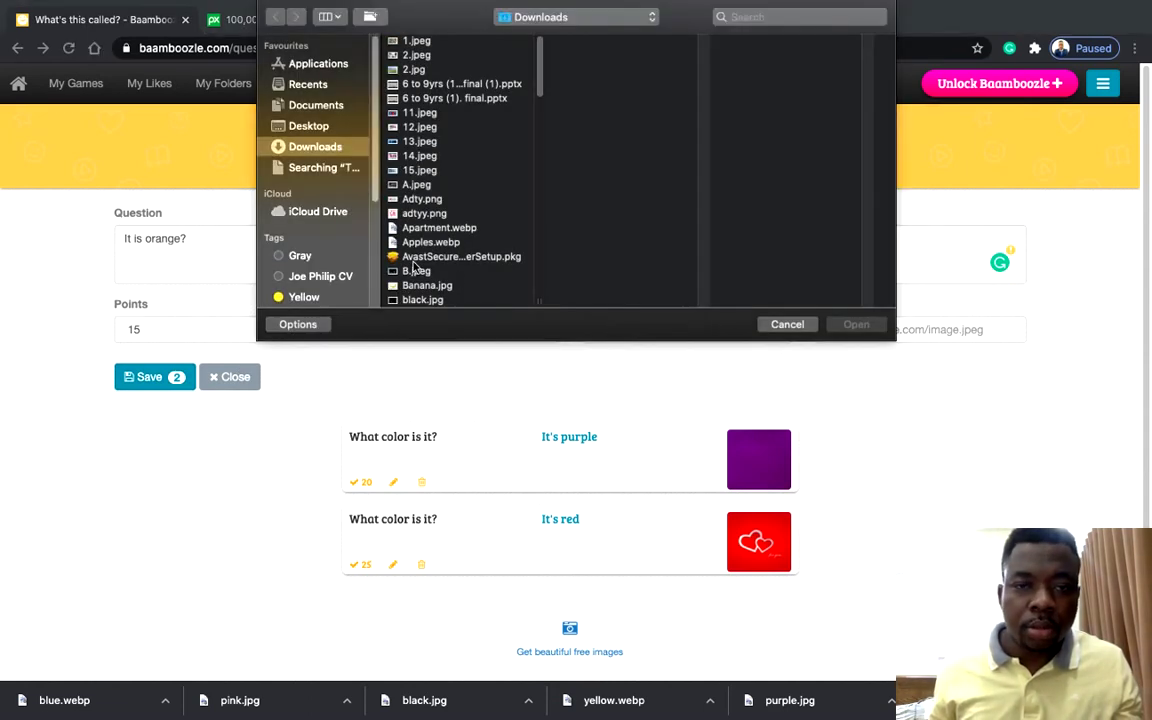
Step: Attach Orange1.jpg from Downloads as the picture and save the 15-point orange question
{"action": "scroll", "coordinate": [415, 260], "scroll_direction": "down", "scroll_amount": 10}
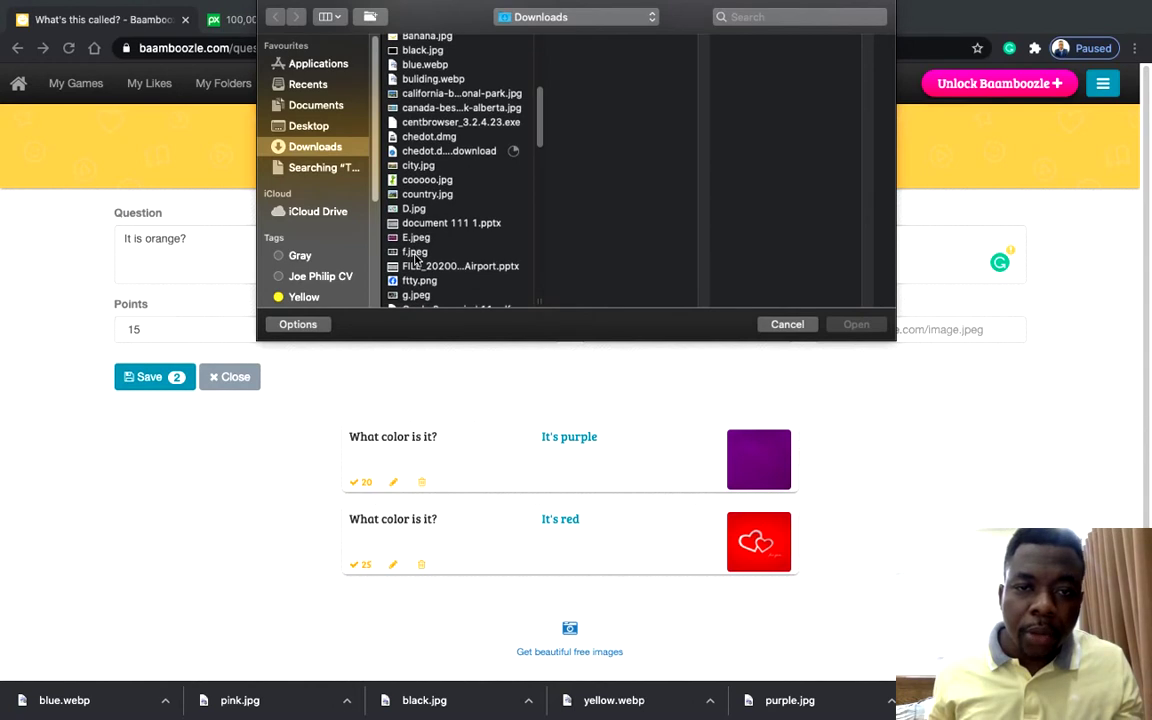
{"action": "scroll", "coordinate": [418, 265], "scroll_direction": "down", "scroll_amount": 10}
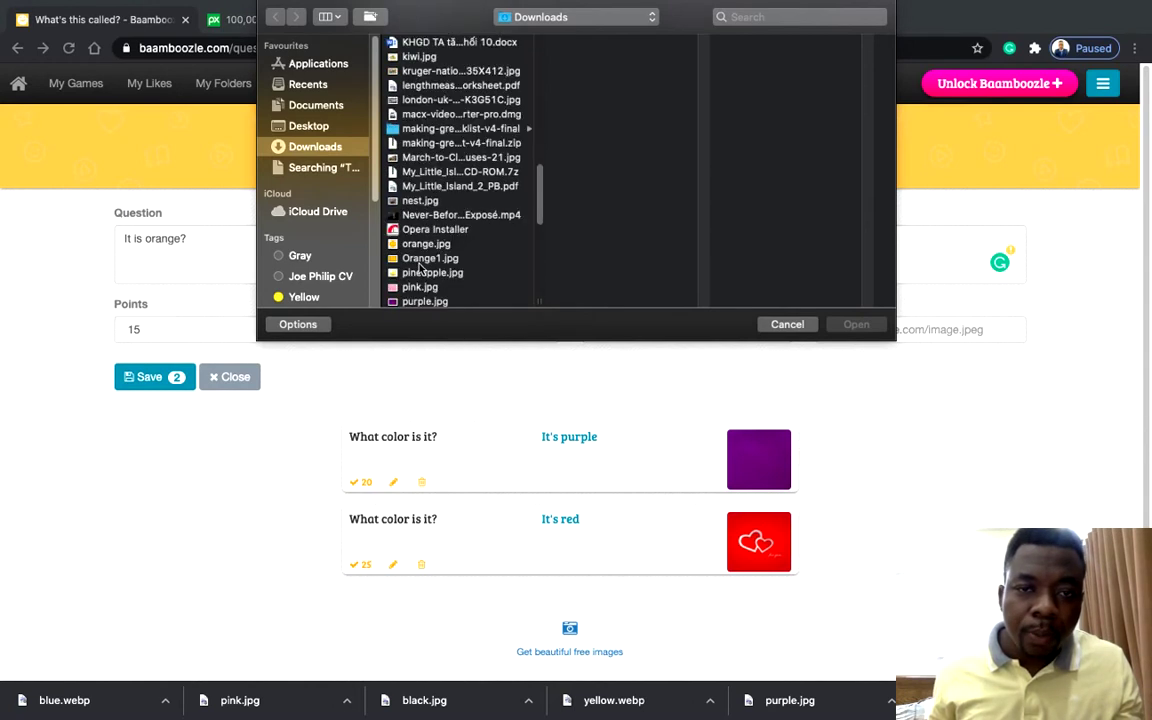
{"action": "scroll", "coordinate": [430, 190], "scroll_direction": "up", "scroll_amount": 1}
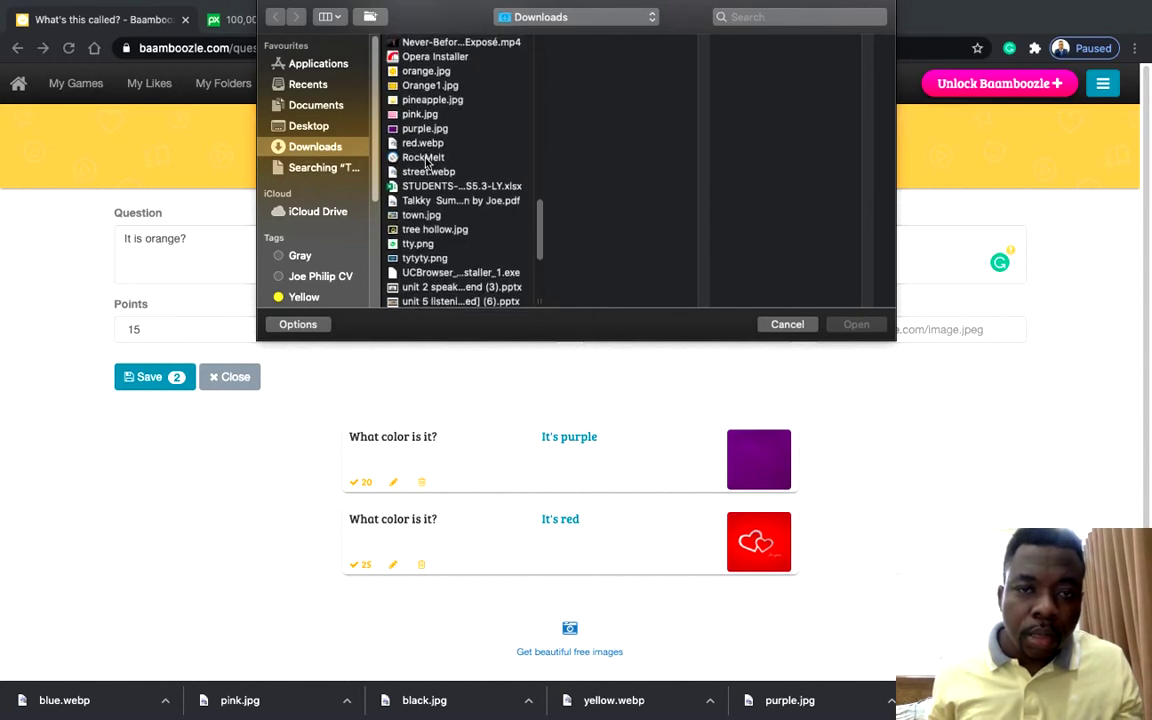
{"action": "left_click", "coordinate": [430, 86]}
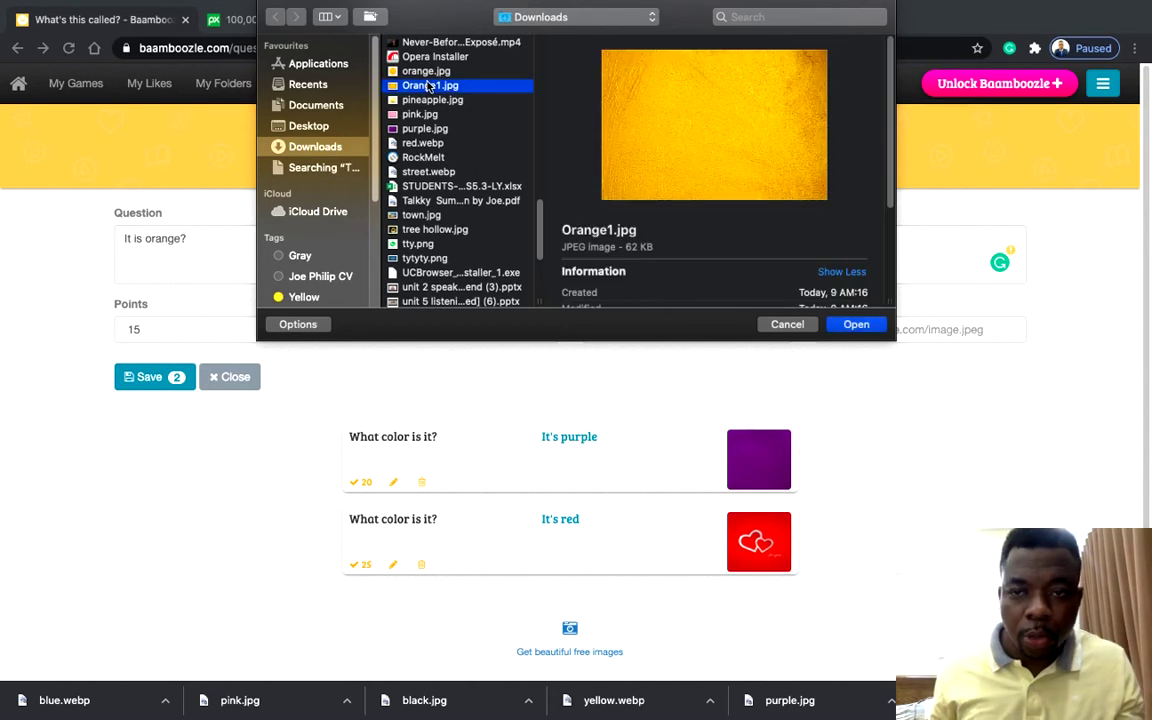
{"action": "left_click", "coordinate": [852, 325]}
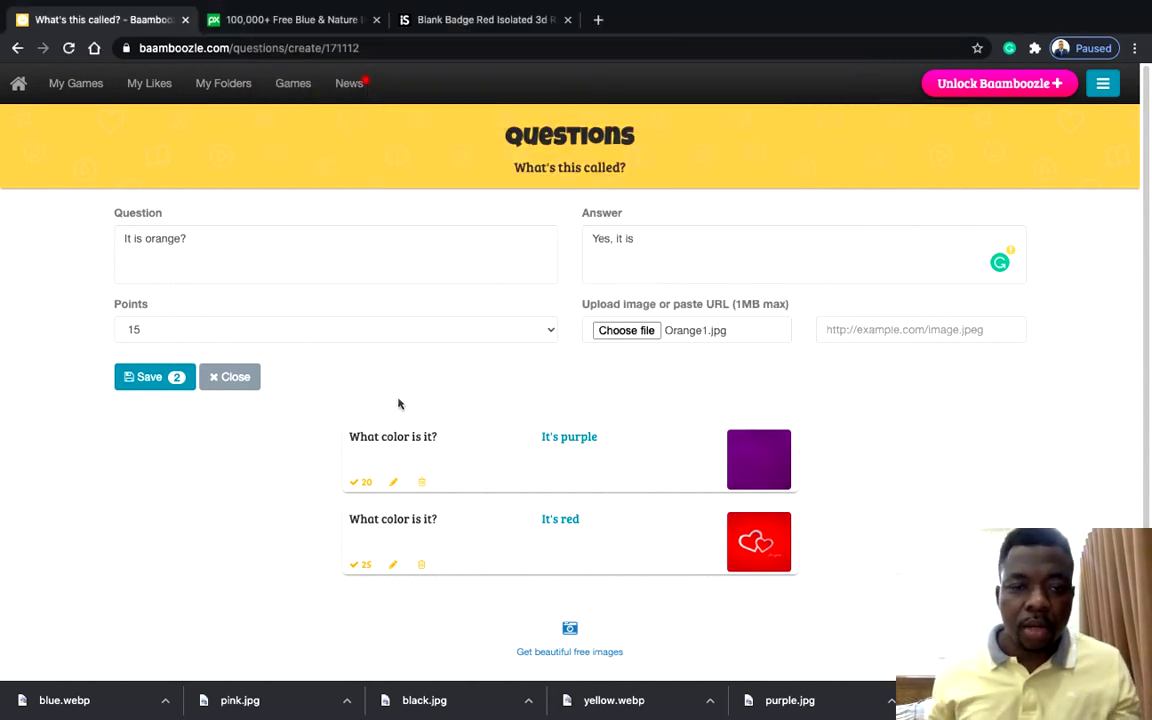
{"action": "left_click", "coordinate": [160, 379]}
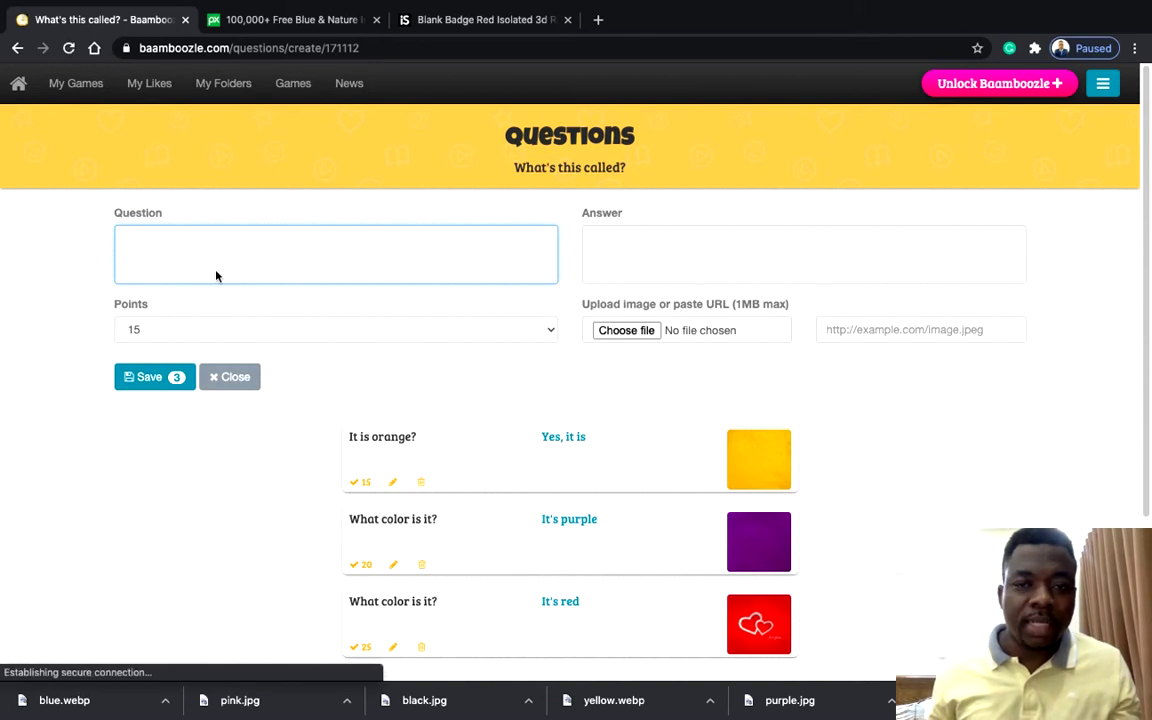
Step: Write the new question 'What's this called?', correcting 'Whats' to 'What's'
{"action": "left_click", "coordinate": [216, 276]}
{"action": "type", "text": "Whats this called?"}
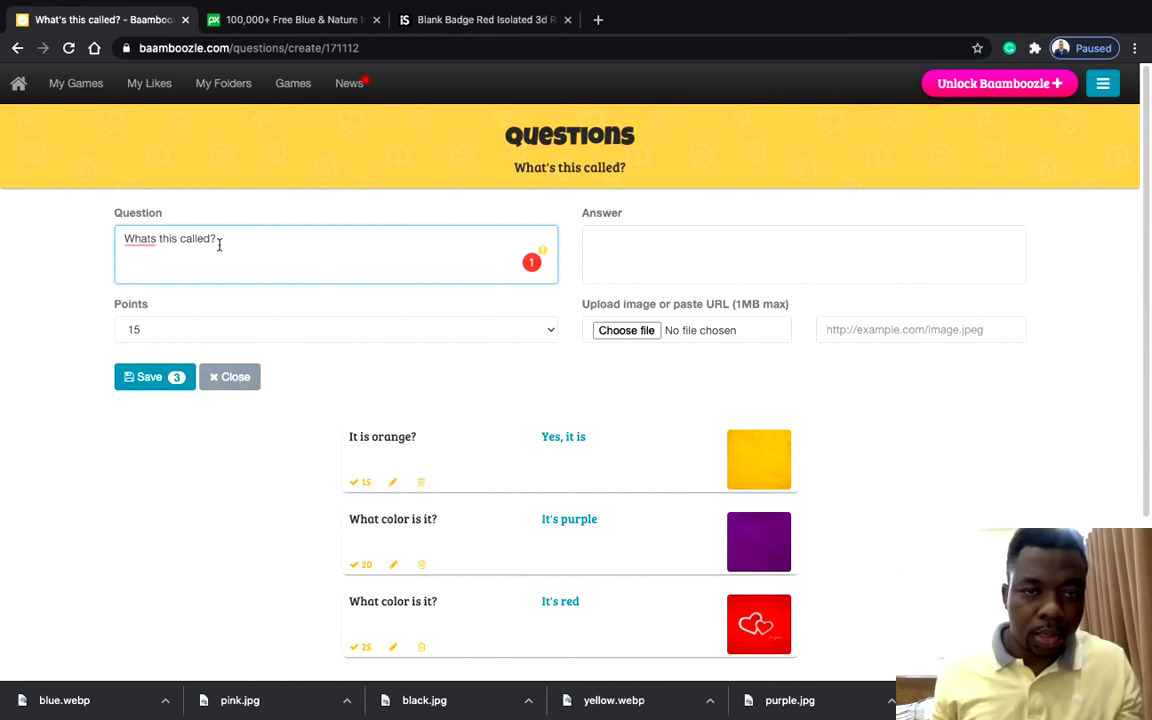
{"action": "right_click", "coordinate": [140, 239]}
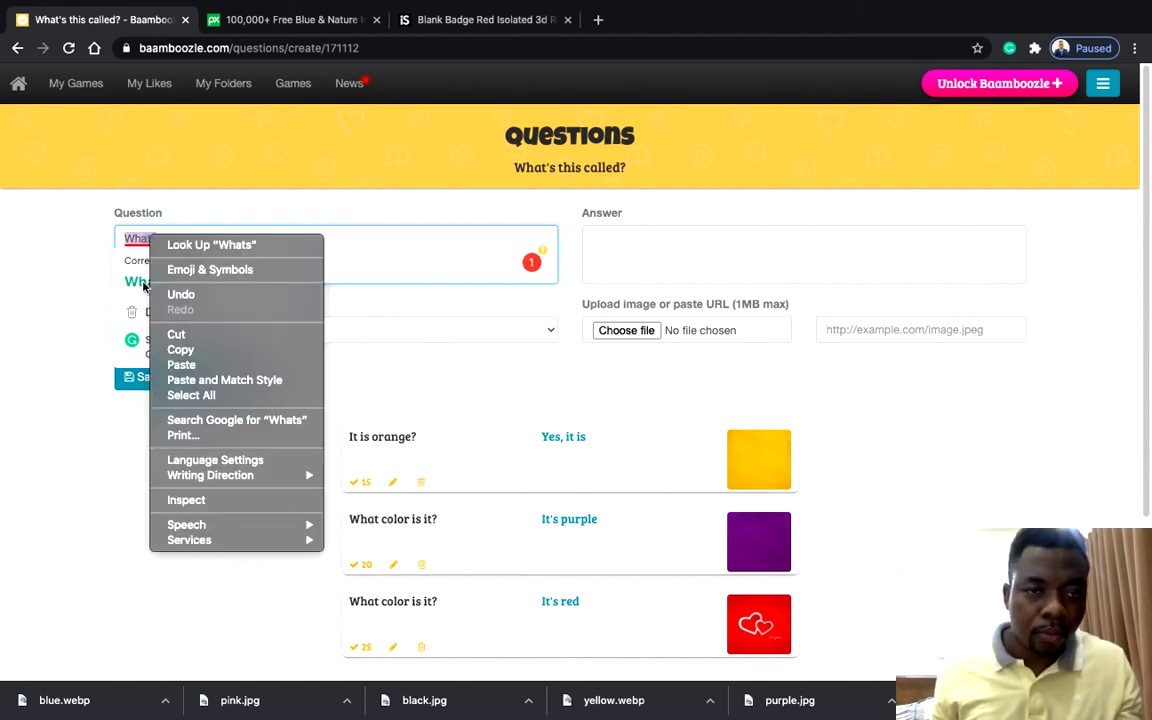
{"action": "key", "text": "Escape"}
{"action": "left_click", "coordinate": [143, 283]}
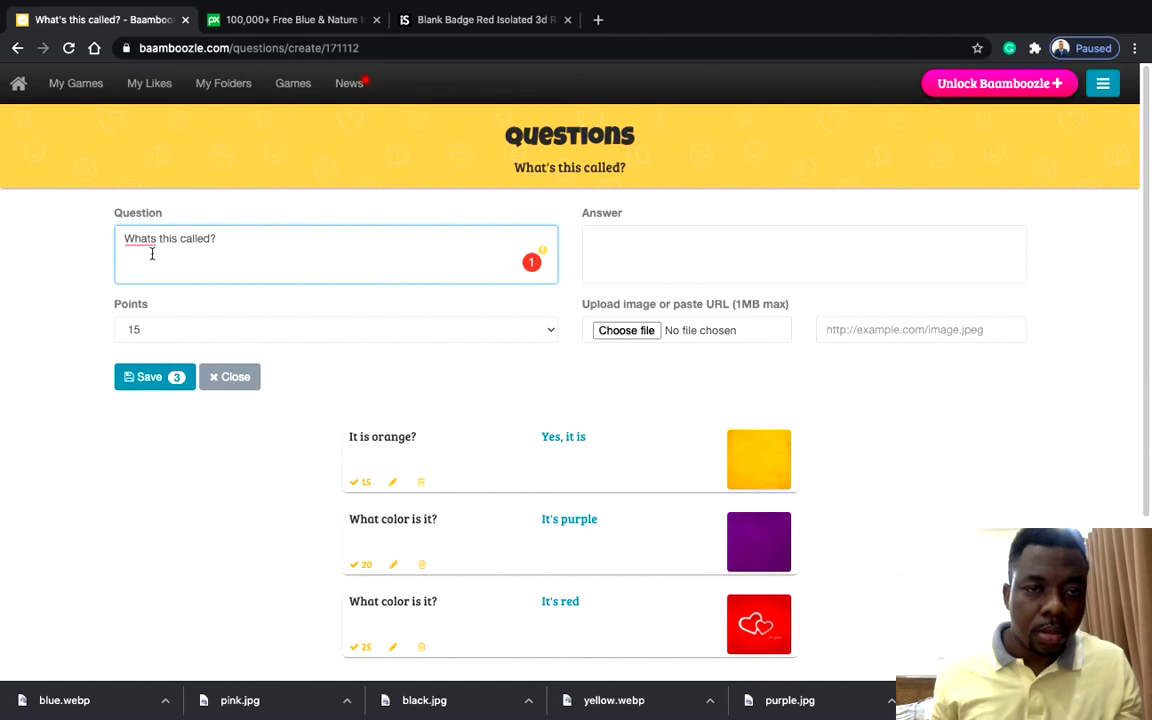
{"action": "mouse_move", "coordinate": [147, 239]}
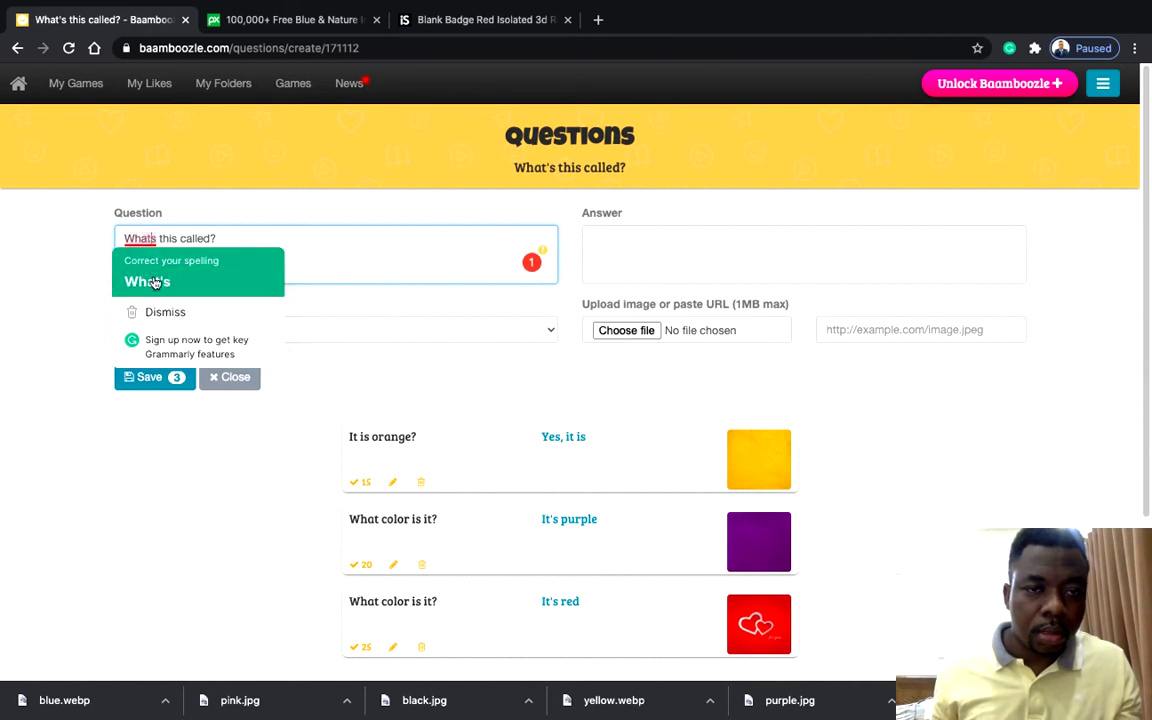
{"action": "left_click", "coordinate": [150, 280]}
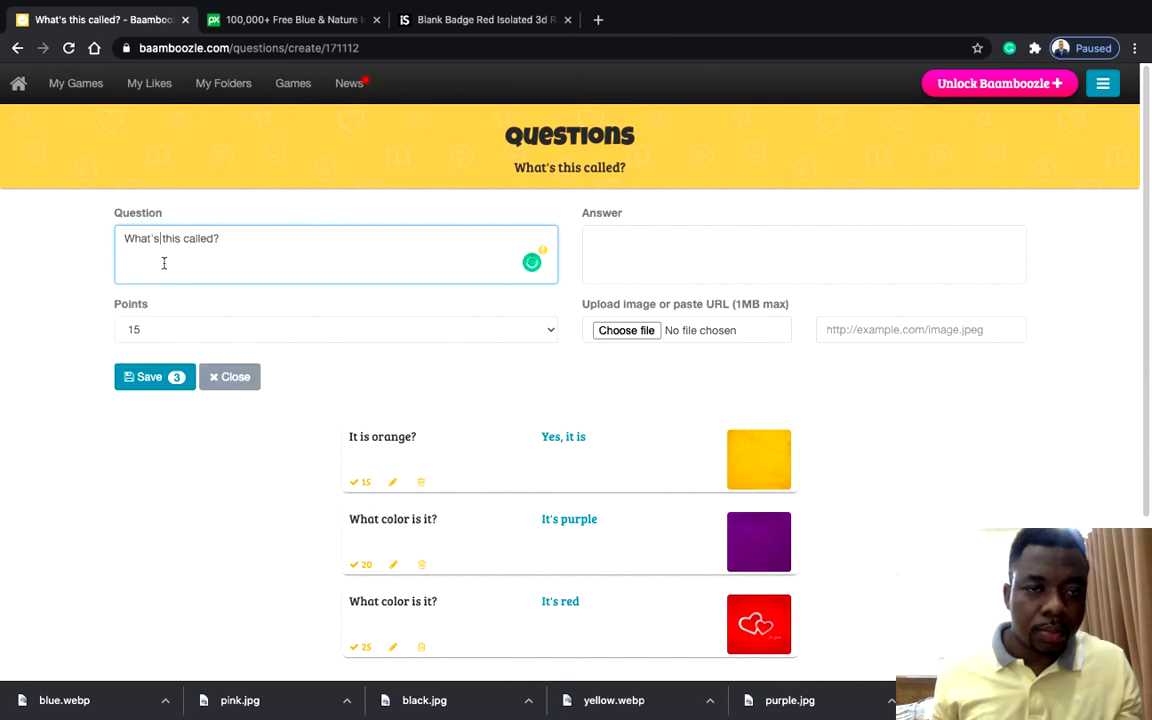
Step: Enter the answer 'Pink' and set the question to 10 points
{"action": "left_click", "coordinate": [618, 252]}
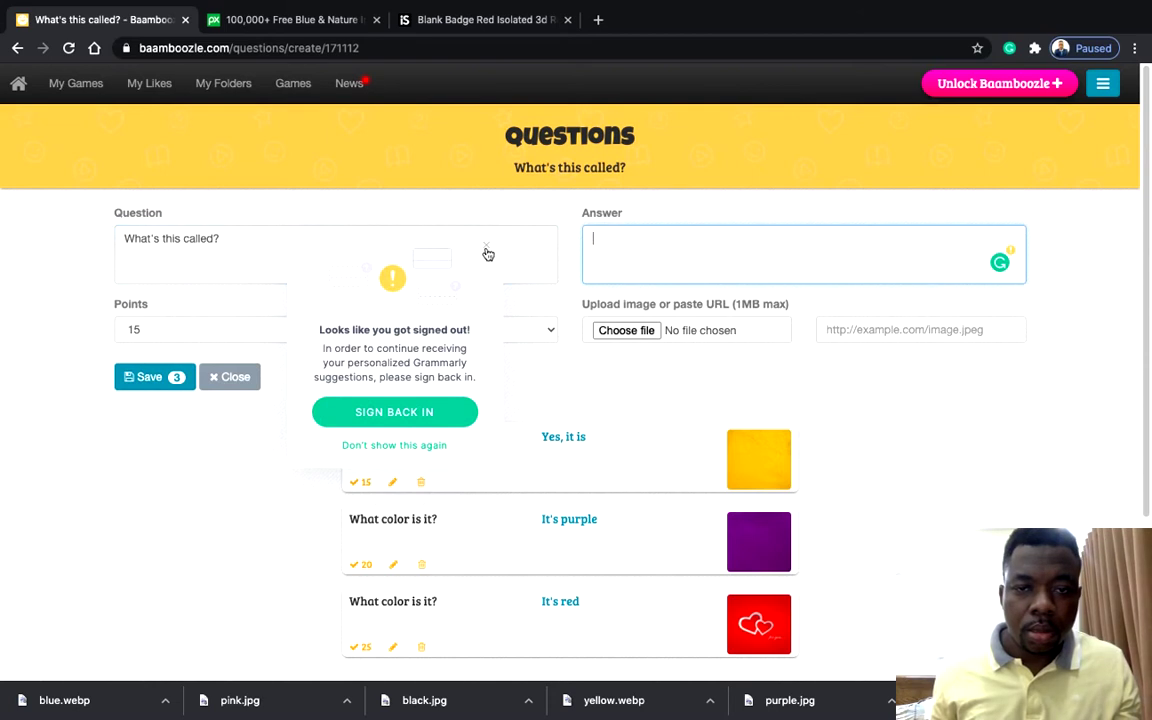
{"action": "left_click", "coordinate": [538, 250]}
{"action": "left_click", "coordinate": [596, 251]}
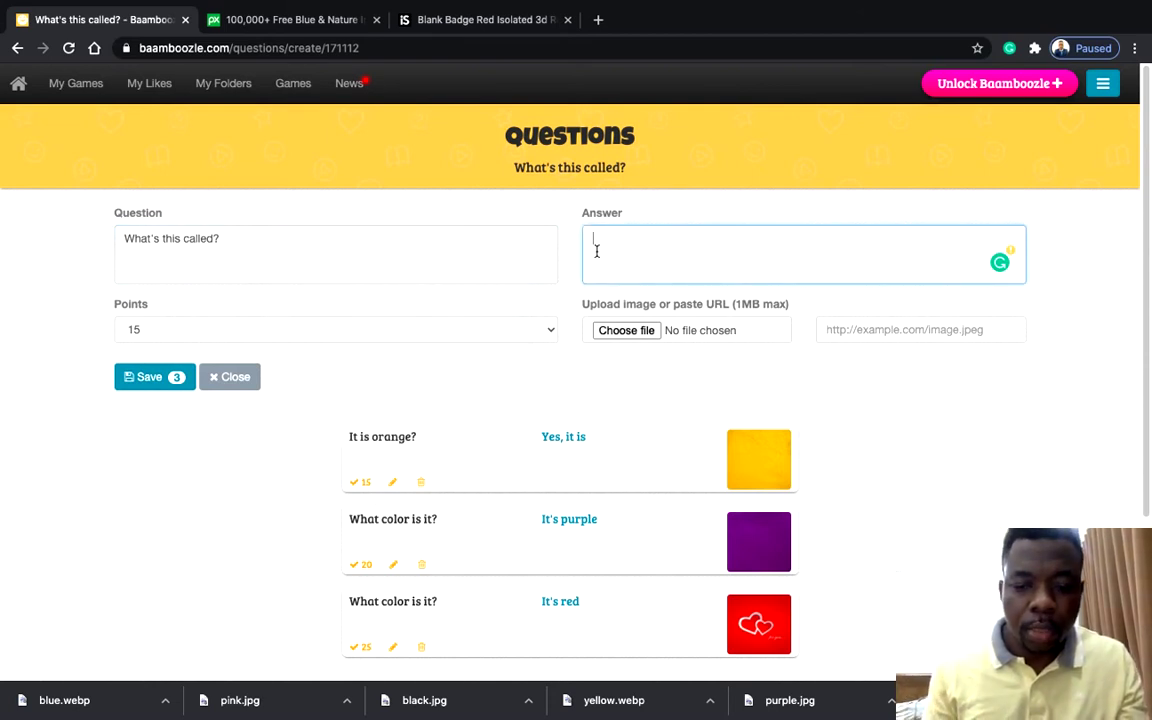
{"action": "type", "text": "Pink"}
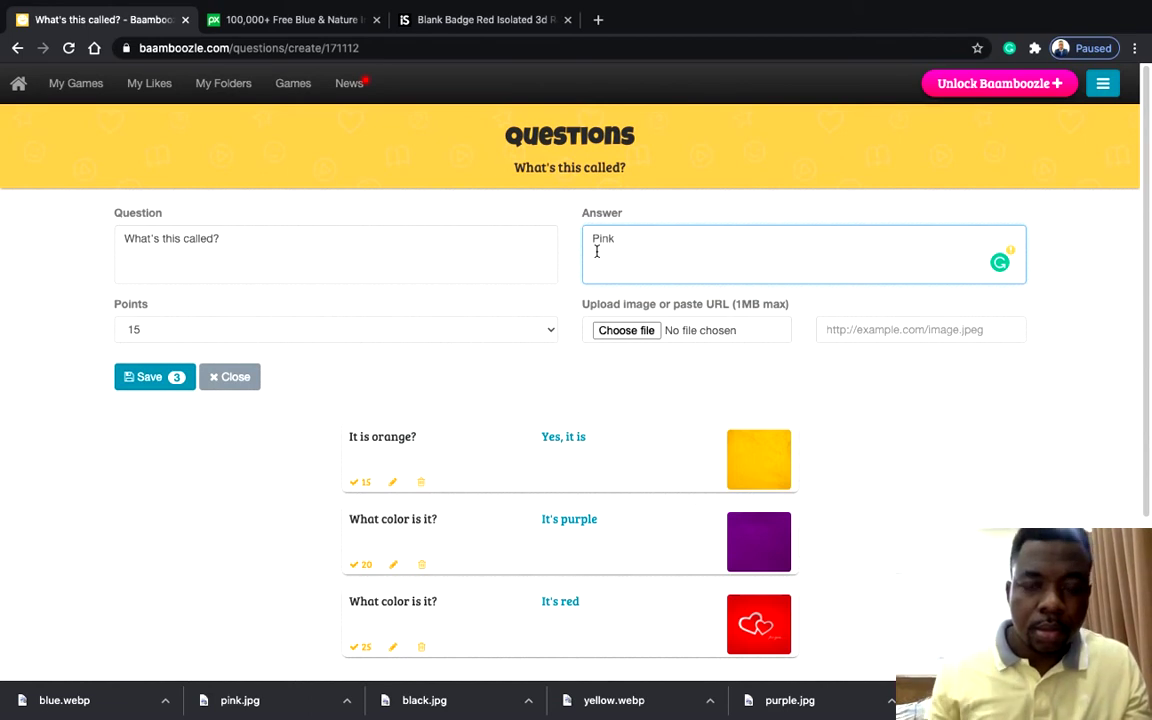
{"action": "left_click", "coordinate": [545, 332]}
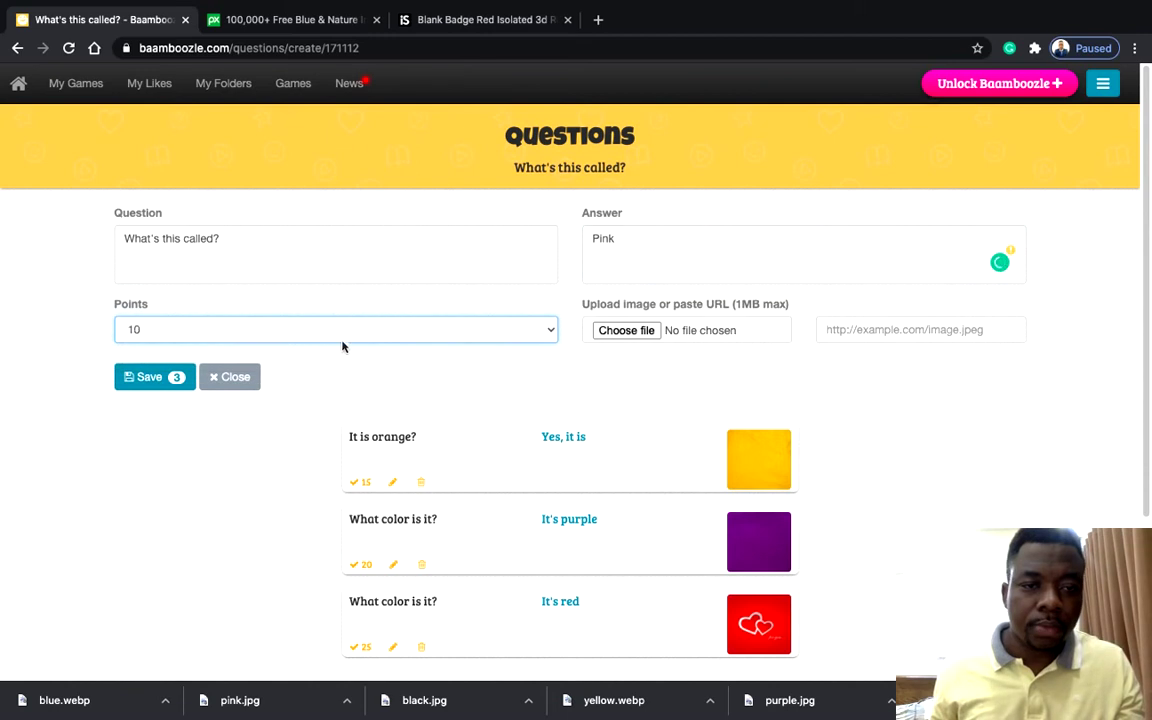
Step: Attach pink.jpg from Downloads as the Pink question's picture
{"action": "left_click", "coordinate": [626, 330]}
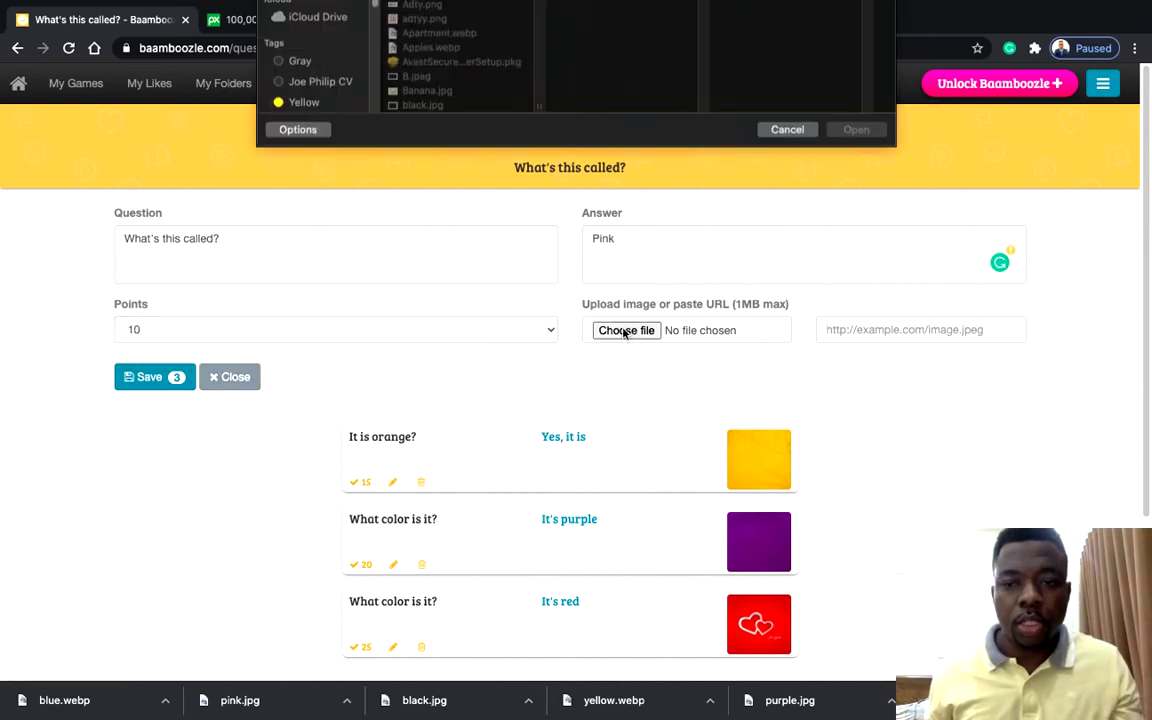
{"action": "scroll", "coordinate": [435, 258], "scroll_direction": "down", "scroll_amount": 5}
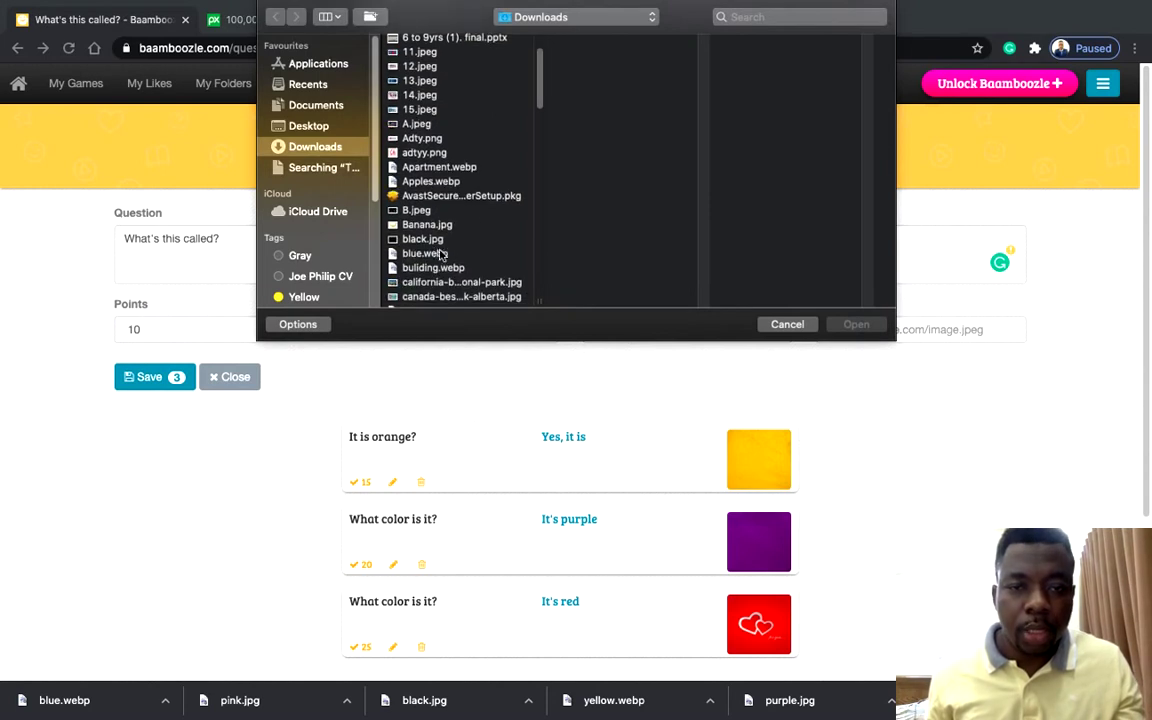
{"action": "scroll", "coordinate": [435, 262], "scroll_direction": "down", "scroll_amount": 6}
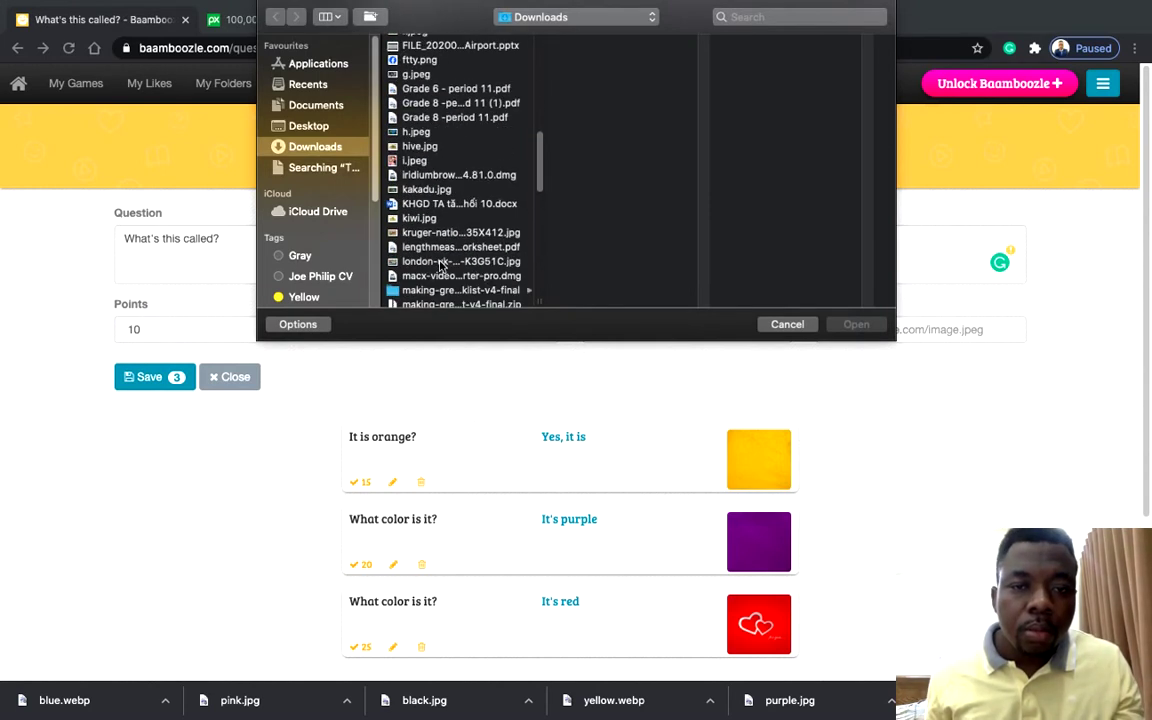
{"action": "scroll", "coordinate": [440, 263], "scroll_direction": "down", "scroll_amount": 3}
{"action": "scroll", "coordinate": [447, 268], "scroll_direction": "up", "scroll_amount": 12}
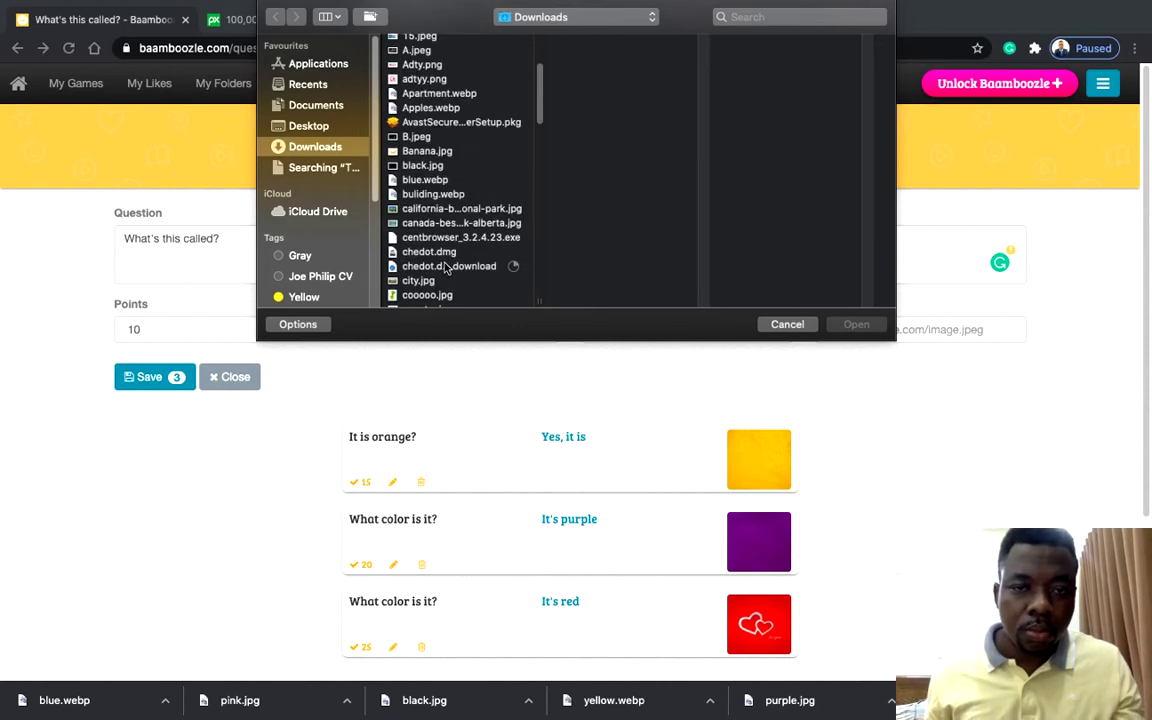
{"action": "scroll", "coordinate": [447, 268], "scroll_direction": "down", "scroll_amount": 10}
{"action": "scroll", "coordinate": [447, 268], "scroll_direction": "down", "scroll_amount": 10}
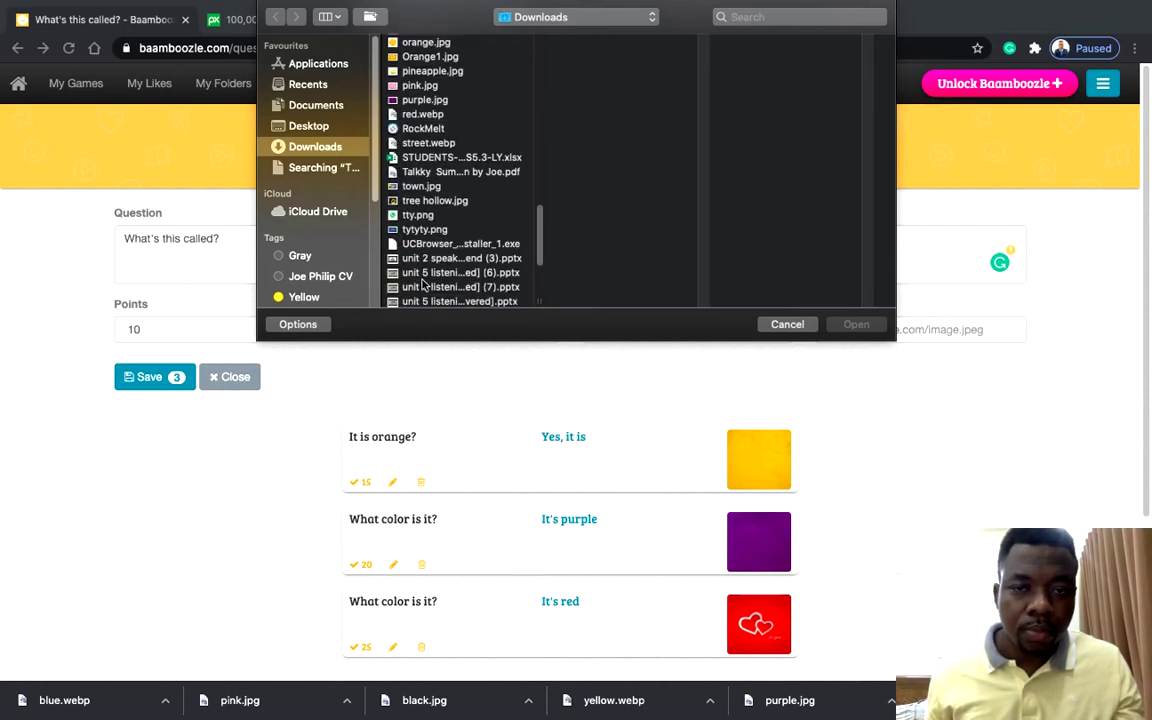
{"action": "scroll", "coordinate": [423, 237], "scroll_direction": "down", "scroll_amount": 3}
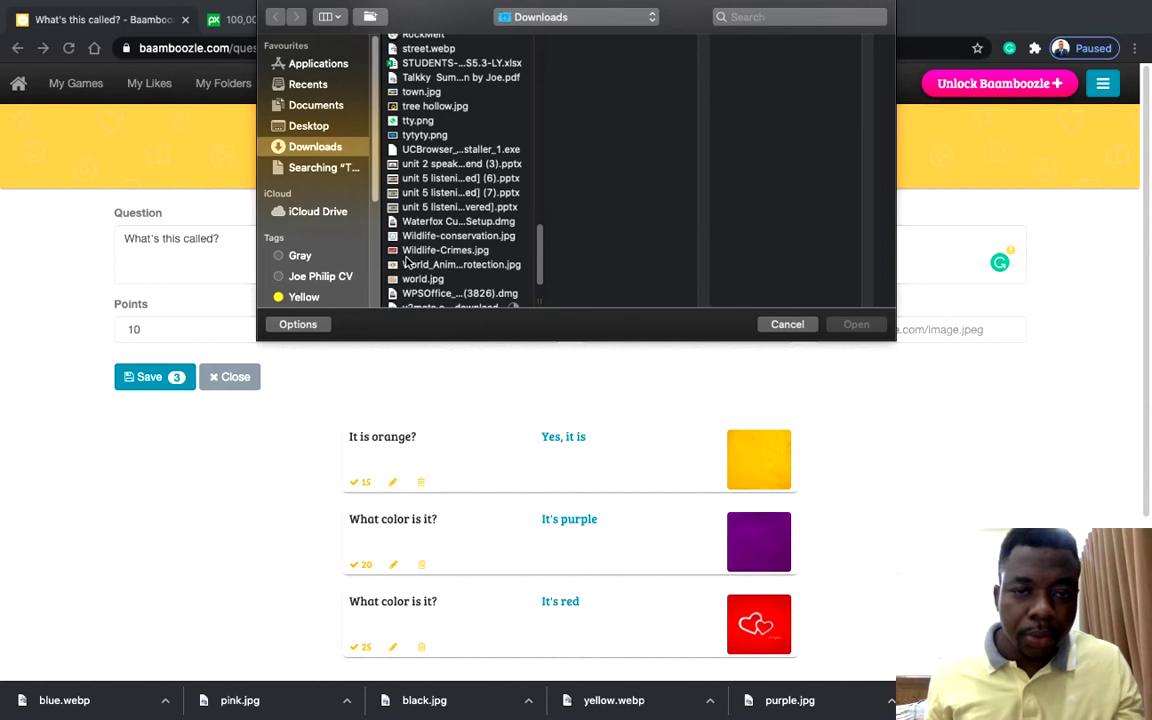
{"action": "scroll", "coordinate": [406, 261], "scroll_direction": "down", "scroll_amount": 1}
{"action": "scroll", "coordinate": [410, 268], "scroll_direction": "up", "scroll_amount": 6}
{"action": "scroll", "coordinate": [408, 262], "scroll_direction": "up", "scroll_amount": 5}
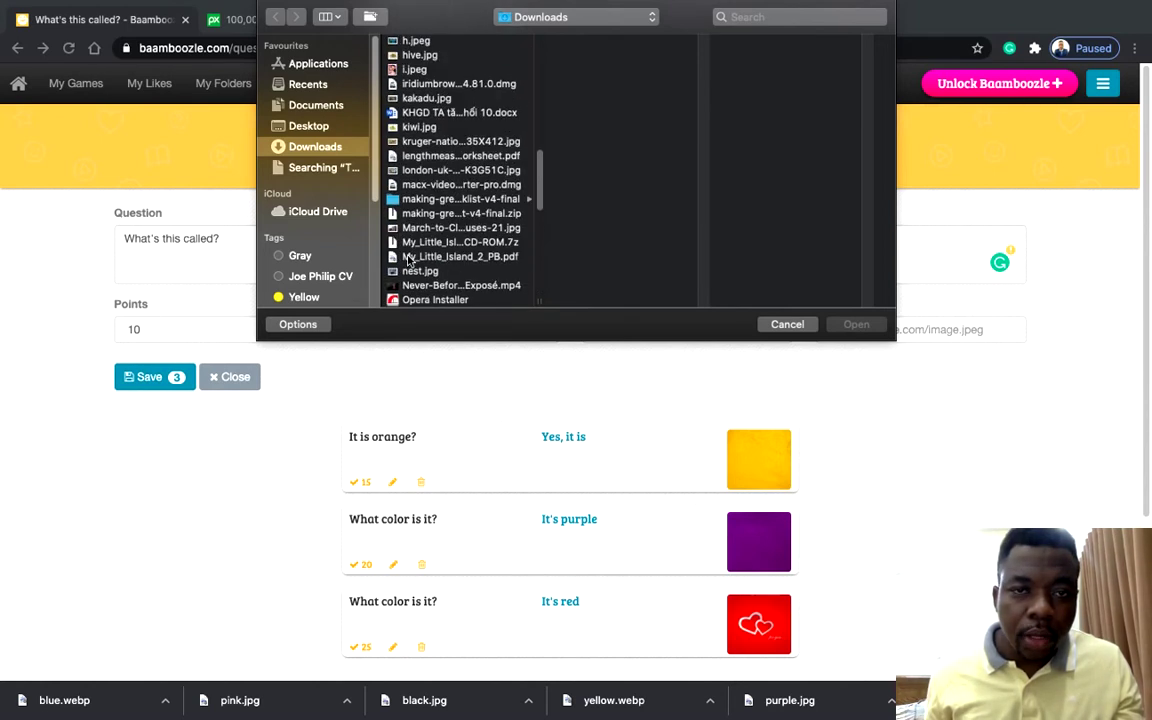
{"action": "scroll", "coordinate": [408, 256], "scroll_direction": "up", "scroll_amount": 3}
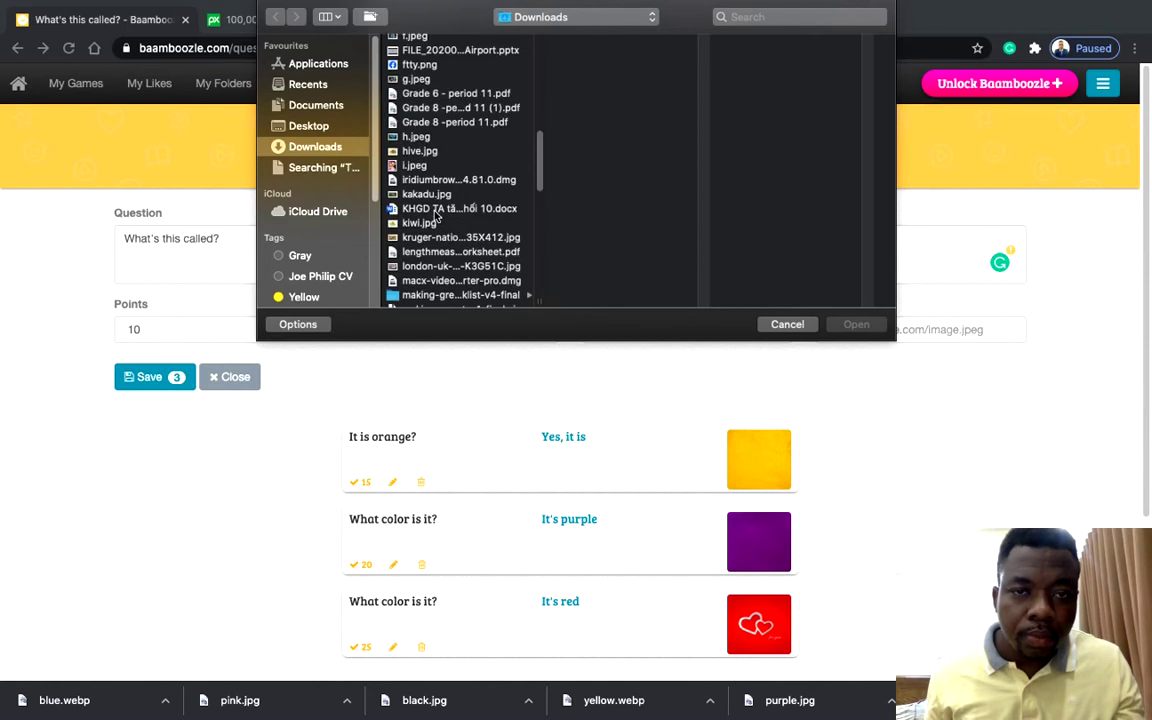
{"action": "scroll", "coordinate": [436, 215], "scroll_direction": "up", "scroll_amount": 3}
{"action": "scroll", "coordinate": [436, 218], "scroll_direction": "up", "scroll_amount": 5}
{"action": "scroll", "coordinate": [436, 220], "scroll_direction": "down", "scroll_amount": 20}
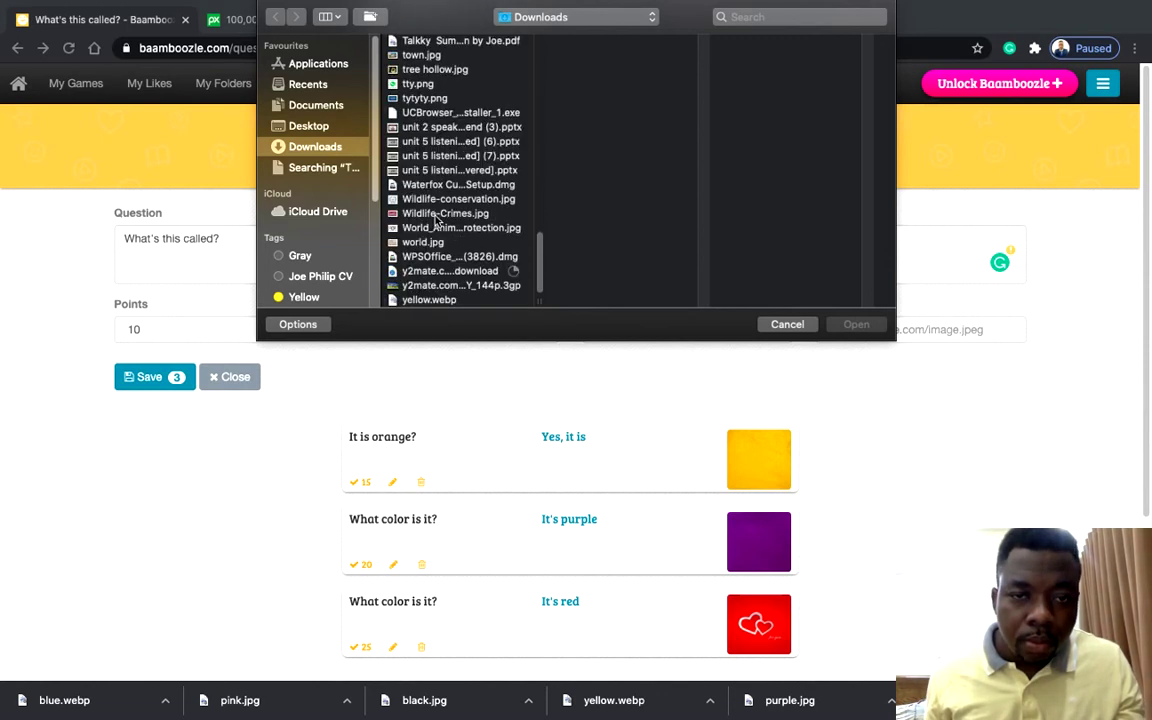
{"action": "scroll", "coordinate": [437, 225], "scroll_direction": "up", "scroll_amount": 4}
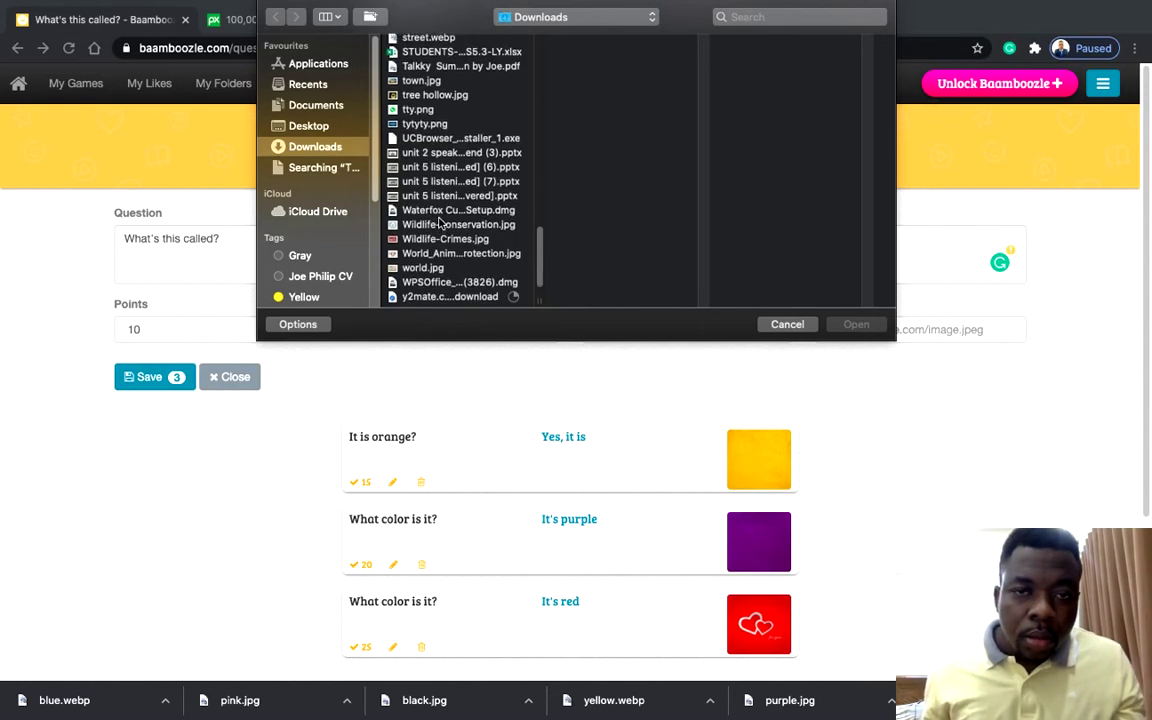
{"action": "scroll", "coordinate": [437, 220], "scroll_direction": "up", "scroll_amount": 5}
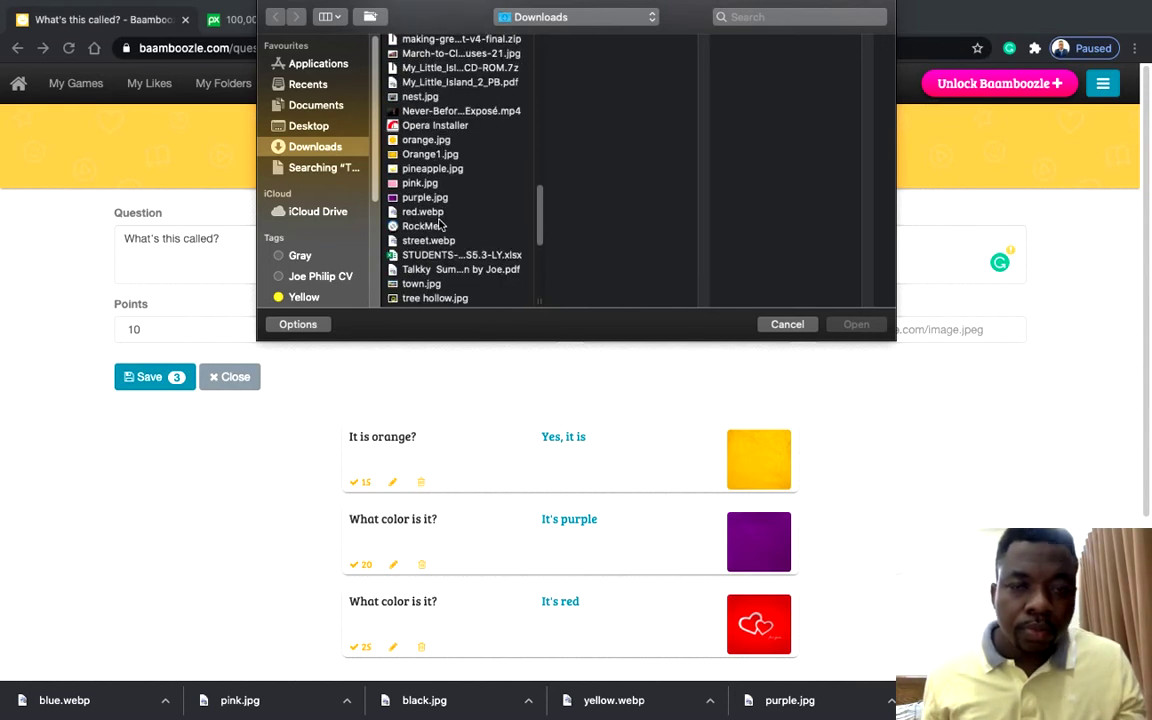
{"action": "left_click", "coordinate": [422, 183]}
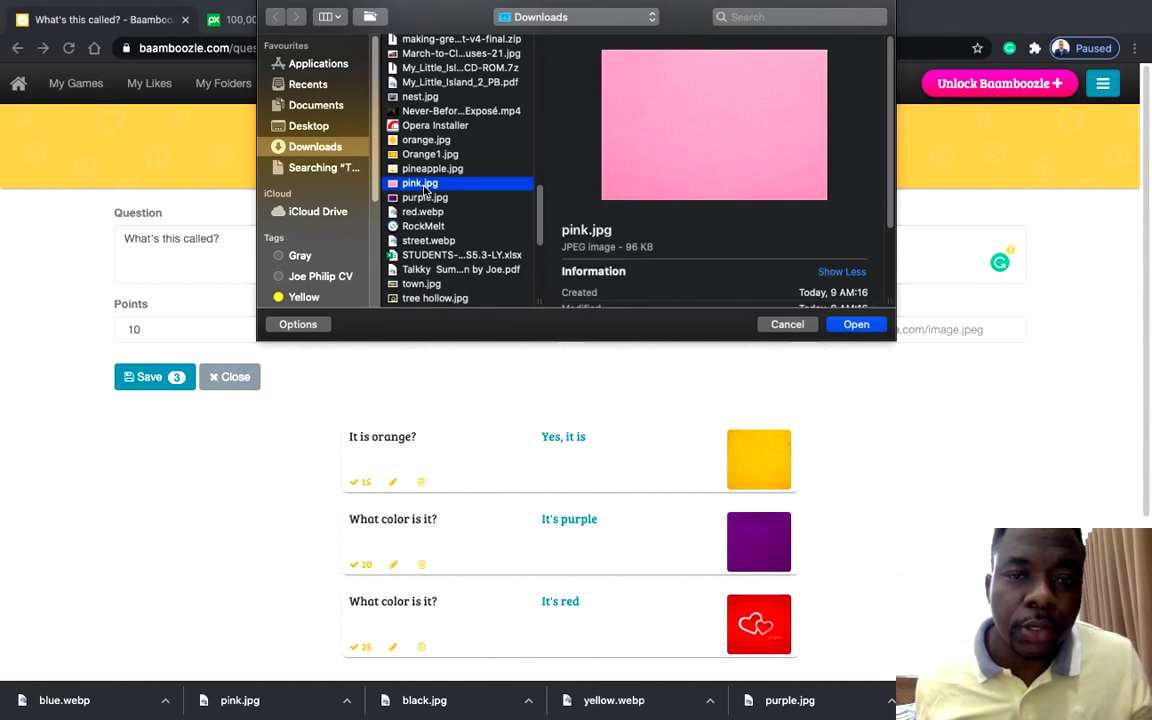
{"action": "left_click", "coordinate": [856, 324]}
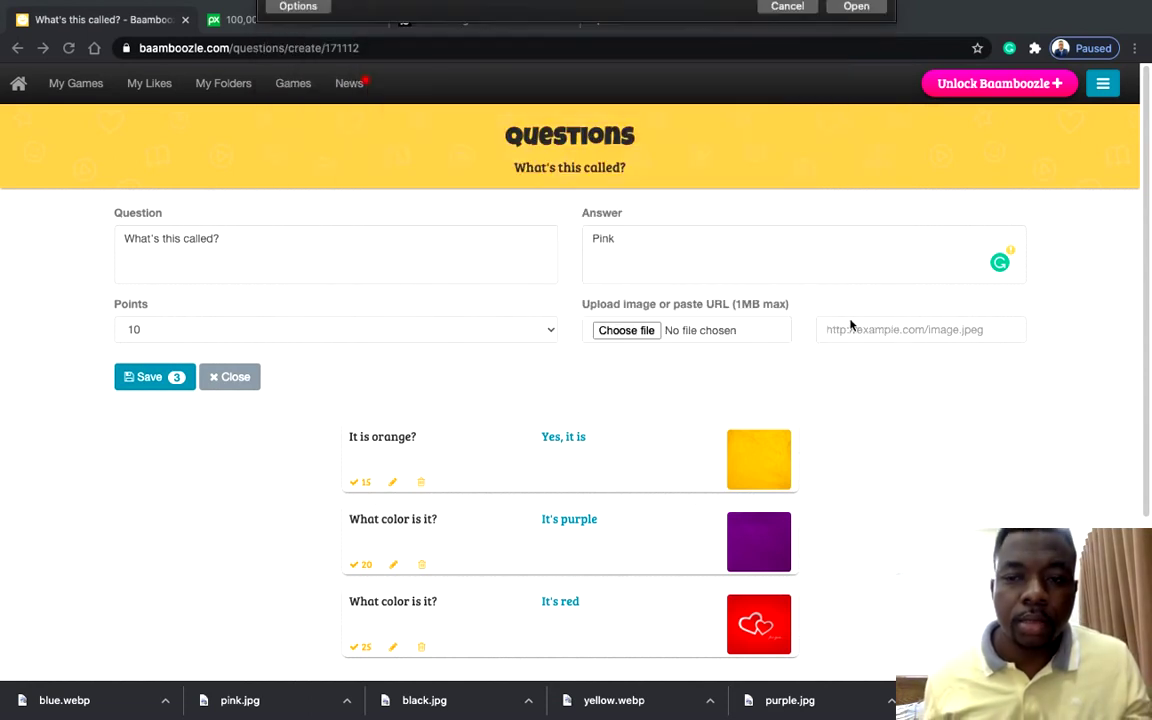
Step: Save the 10-point Pink question to the game's list
{"action": "left_click", "coordinate": [152, 379]}
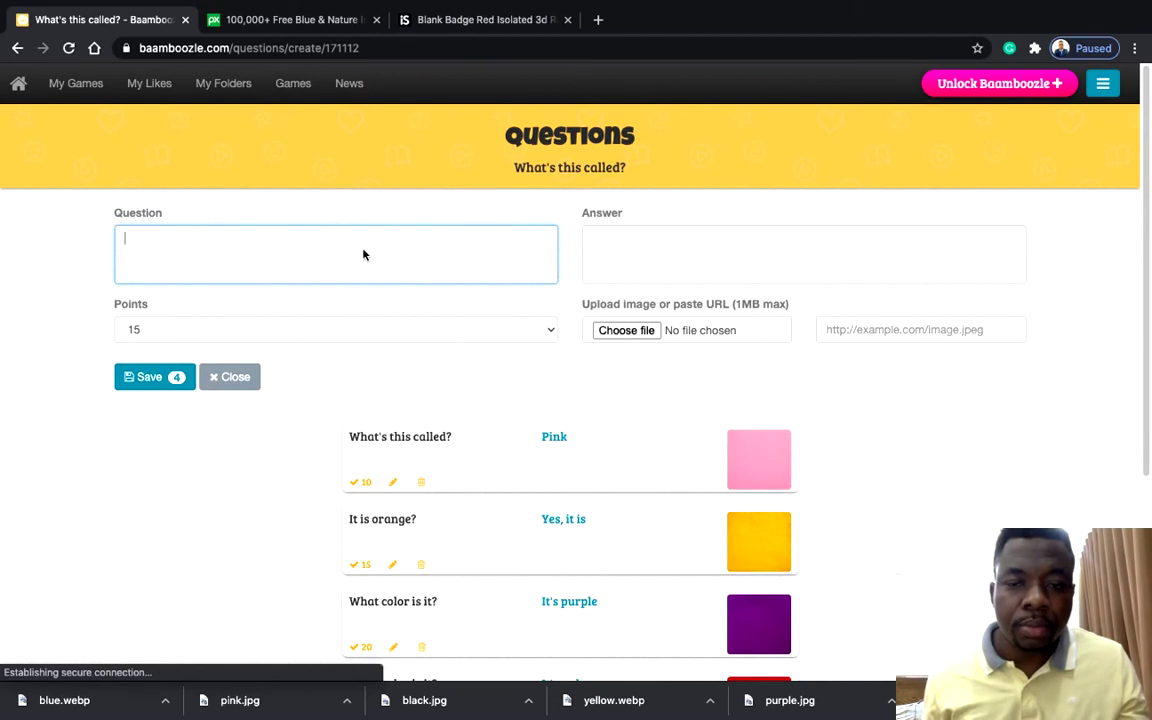
{"action": "scroll", "coordinate": [472, 491], "scroll_direction": "down", "scroll_amount": 3}
{"action": "scroll", "coordinate": [471, 490], "scroll_direction": "down", "scroll_amount": 1}
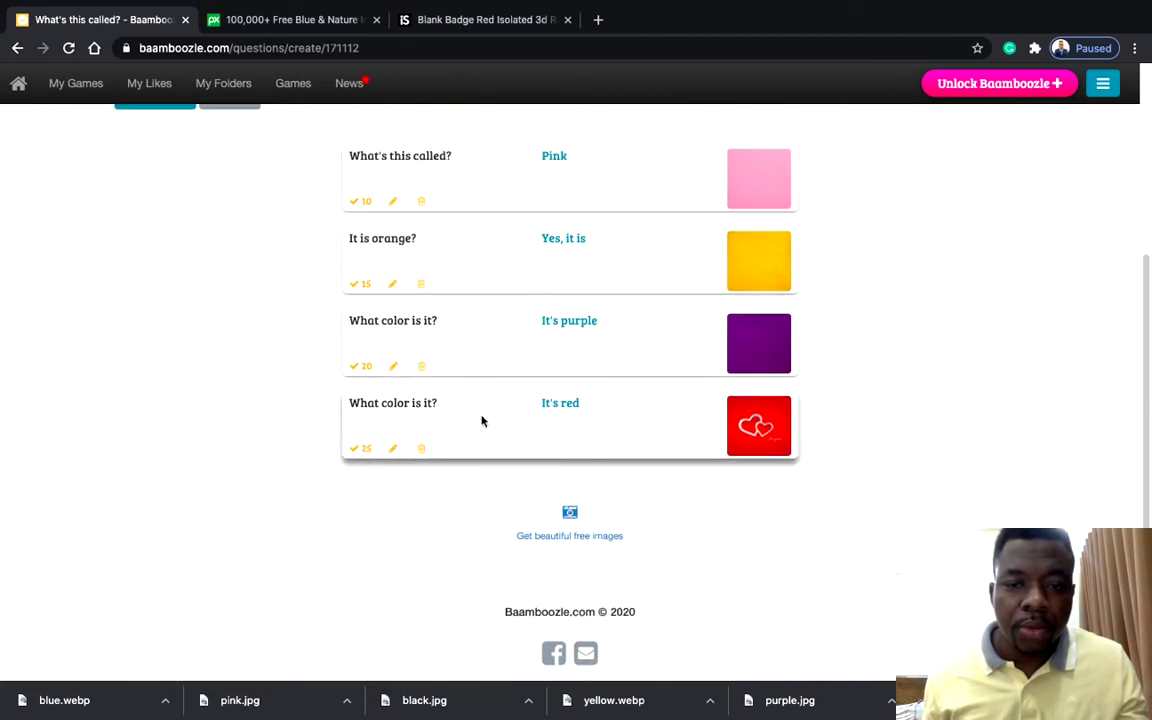
{"action": "scroll", "coordinate": [481, 419], "scroll_direction": "up", "scroll_amount": 1}
{"action": "scroll", "coordinate": [493, 303], "scroll_direction": "up", "scroll_amount": 1}
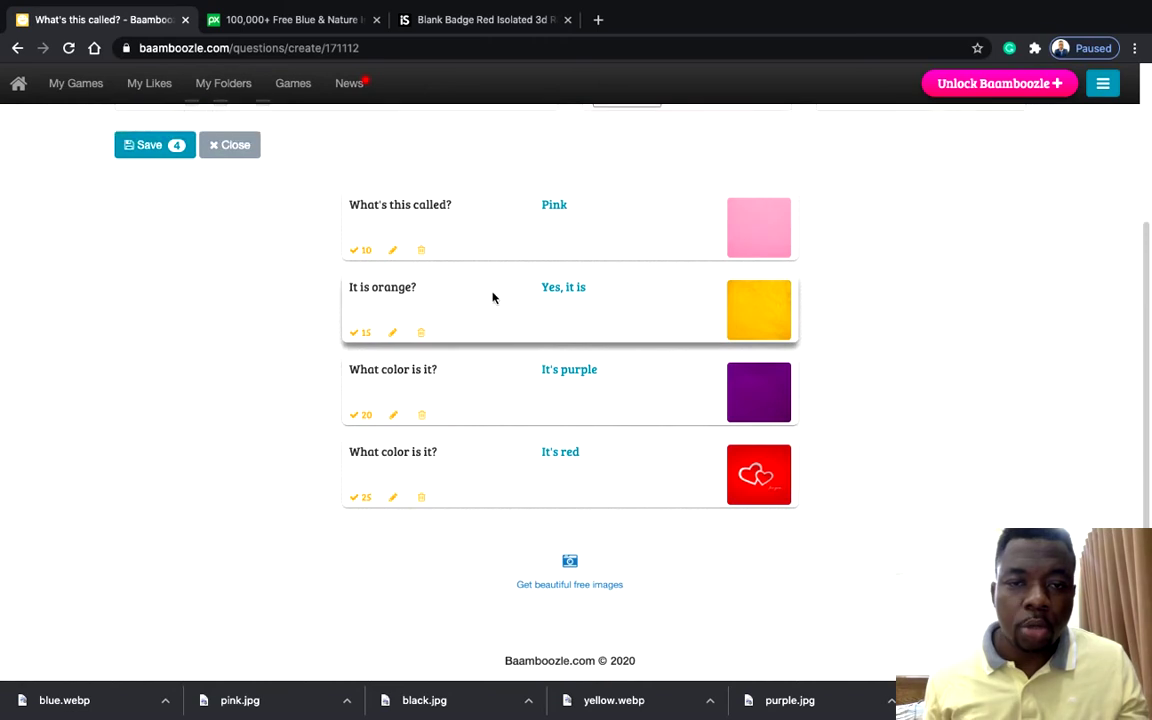
{"action": "scroll", "coordinate": [564, 281], "scroll_direction": "up", "scroll_amount": 5}
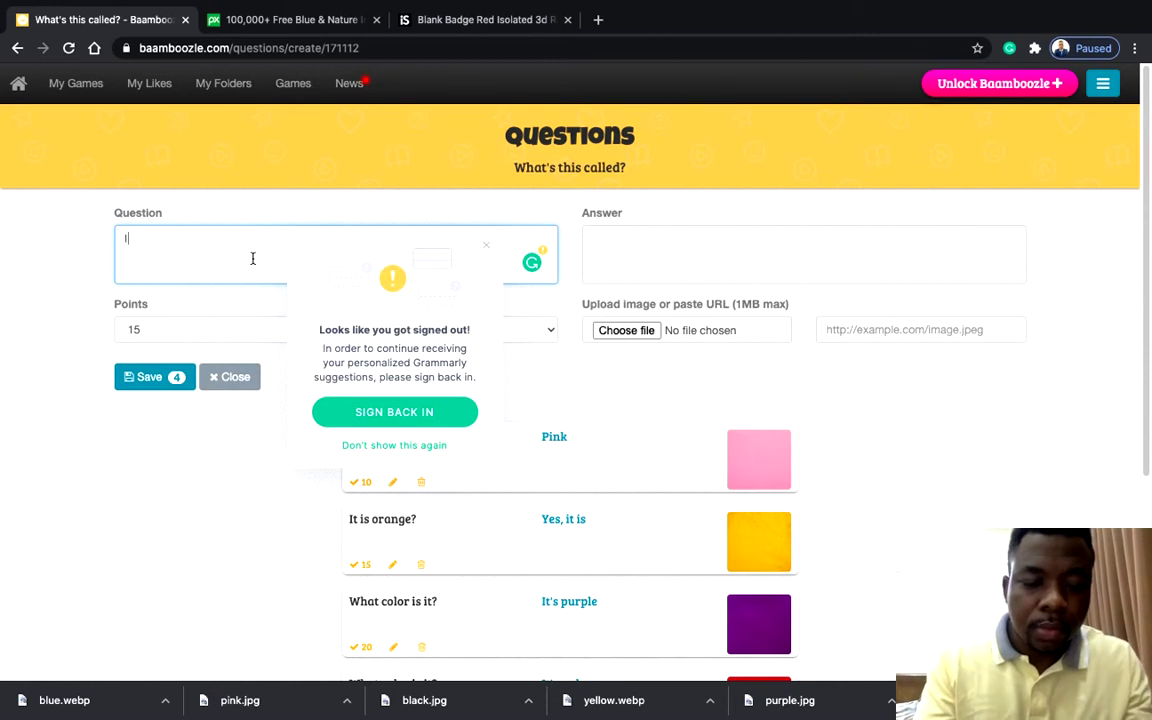
Step: Type the question 'Is it yellow?' and attach blue.webp as its picture
{"action": "type", "text": "Is it ye"}
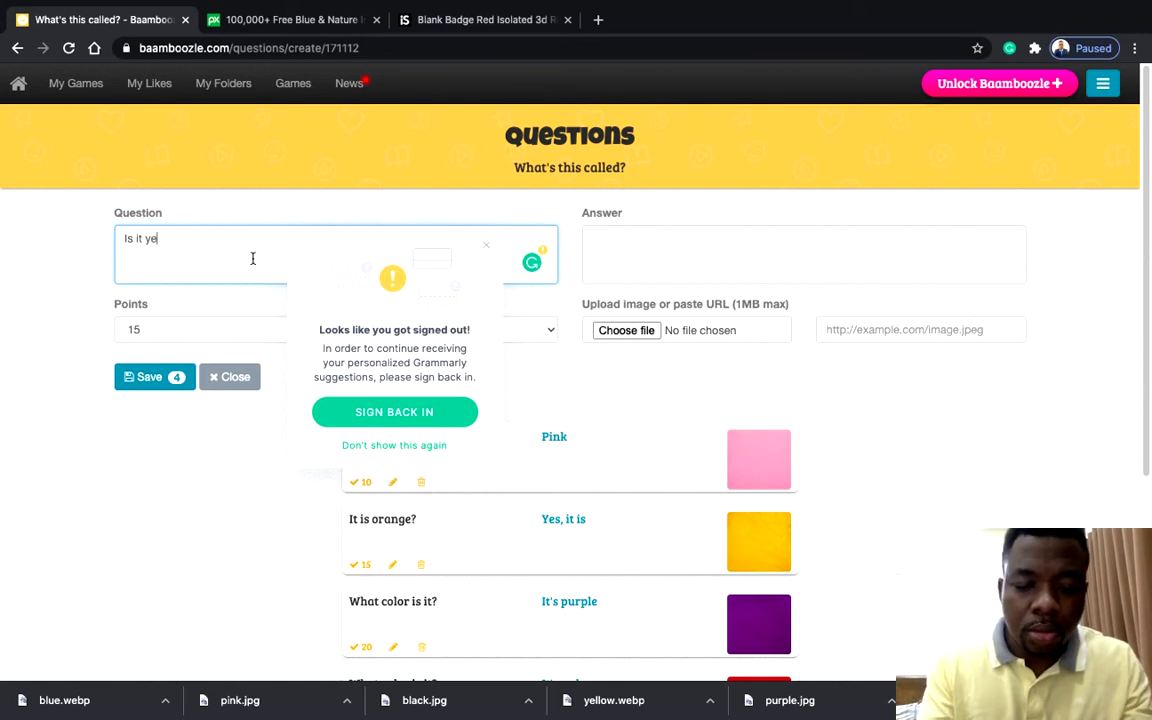
{"action": "type", "text": "llow"}
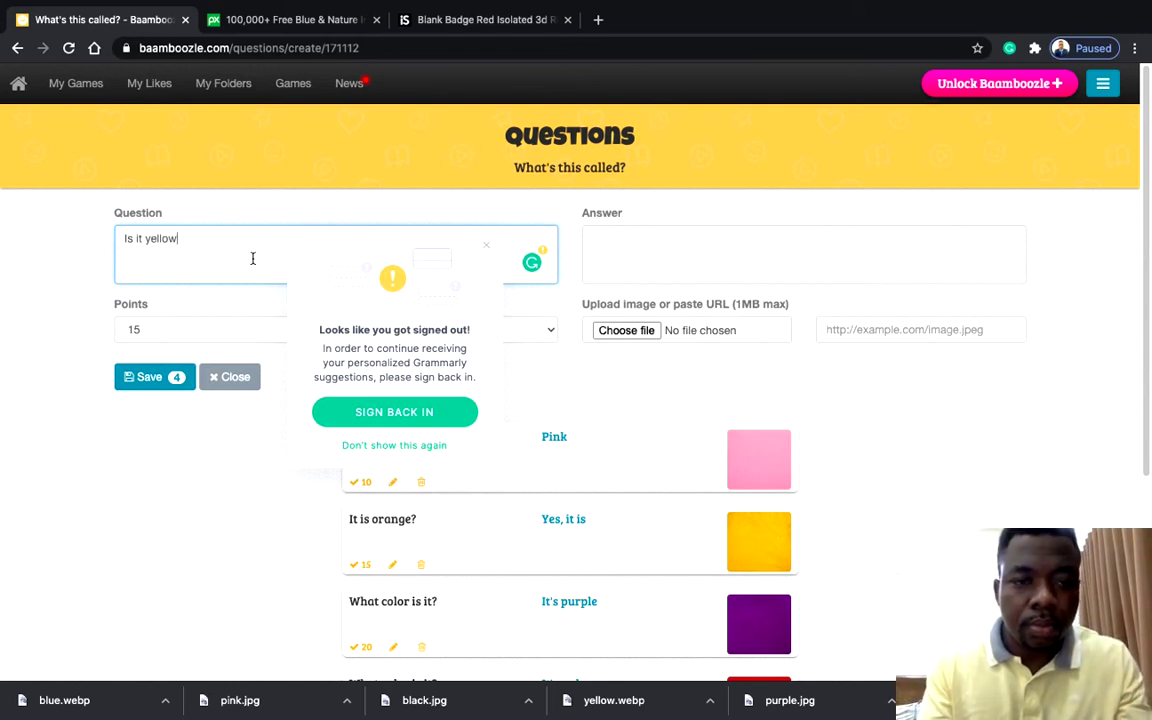
{"action": "type", "text": "?"}
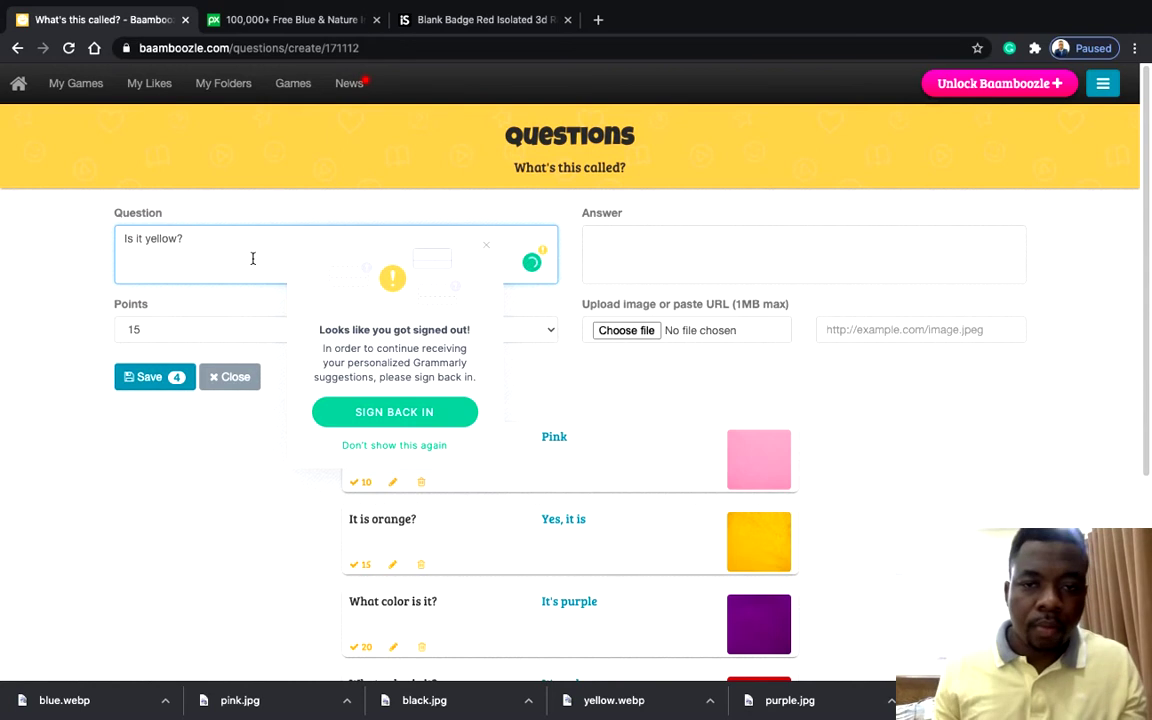
{"action": "left_click", "coordinate": [487, 247]}
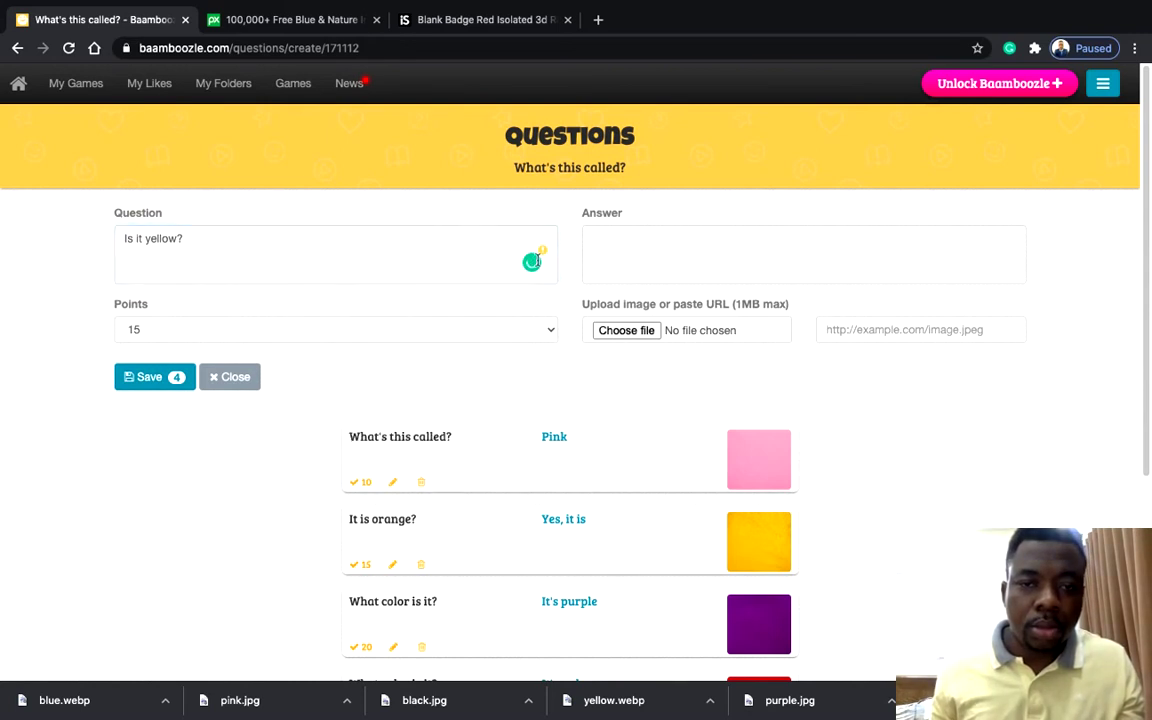
{"action": "left_click", "coordinate": [649, 330]}
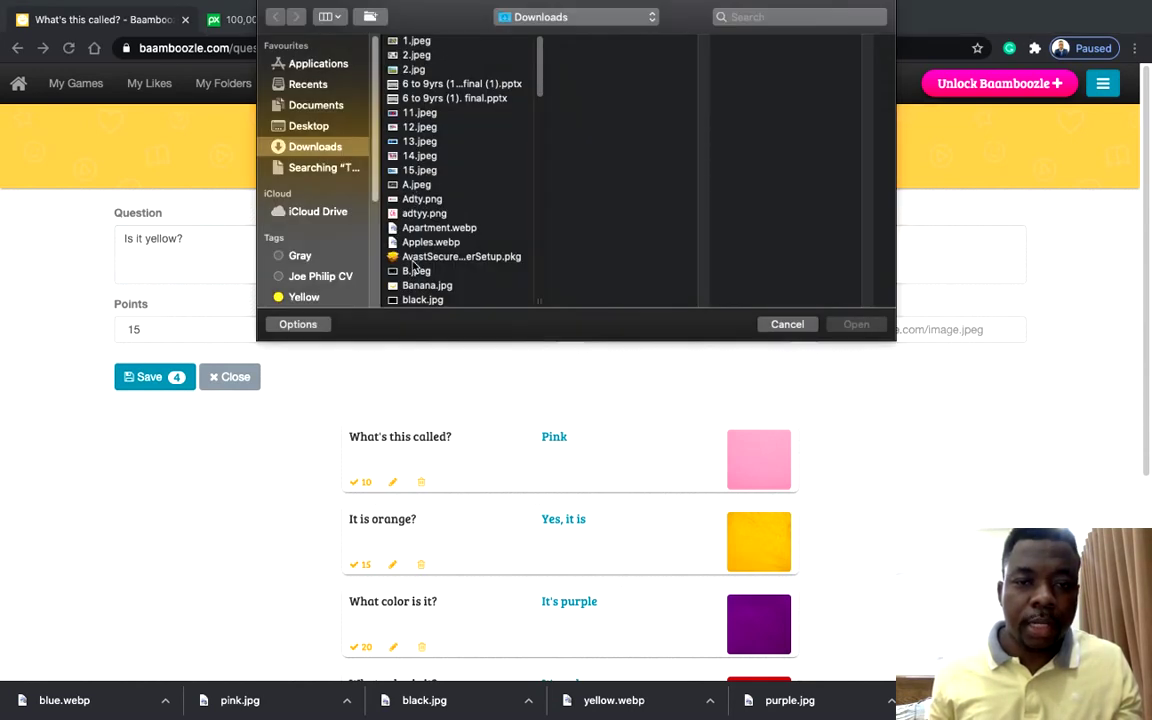
{"action": "scroll", "coordinate": [415, 272], "scroll_direction": "down", "scroll_amount": 3}
{"action": "scroll", "coordinate": [415, 272], "scroll_direction": "up", "scroll_amount": 3}
{"action": "scroll", "coordinate": [415, 271], "scroll_direction": "down", "scroll_amount": 3}
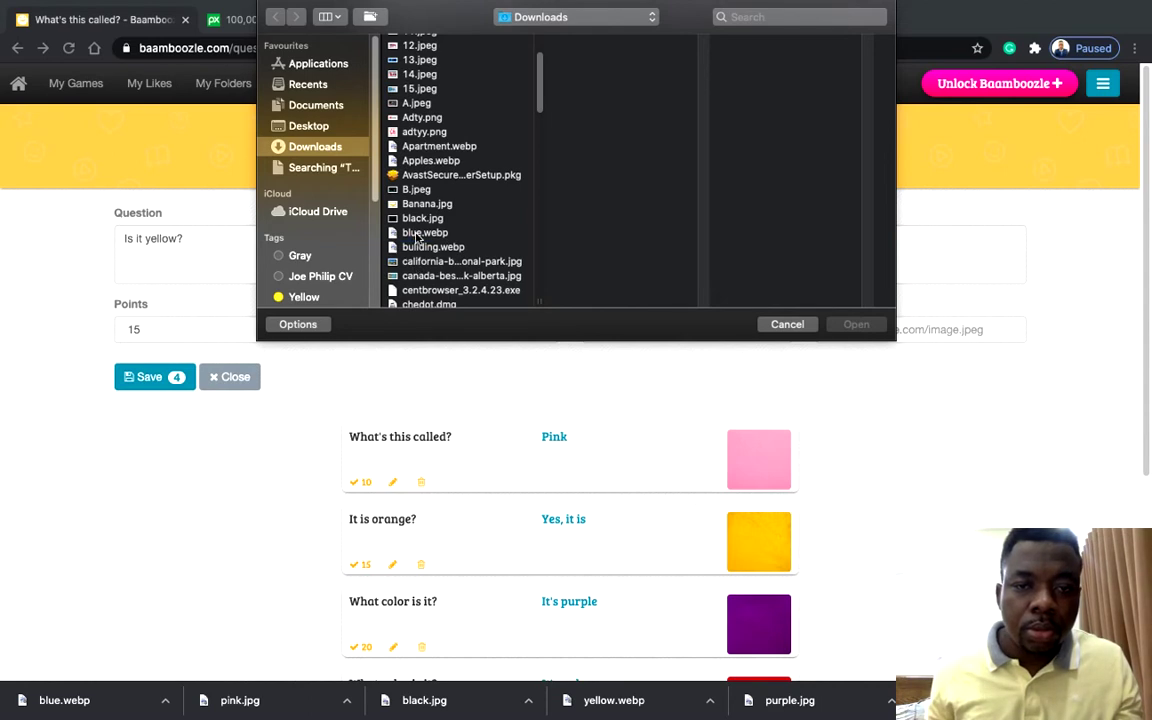
{"action": "left_click", "coordinate": [416, 234]}
{"action": "left_click", "coordinate": [852, 324]}
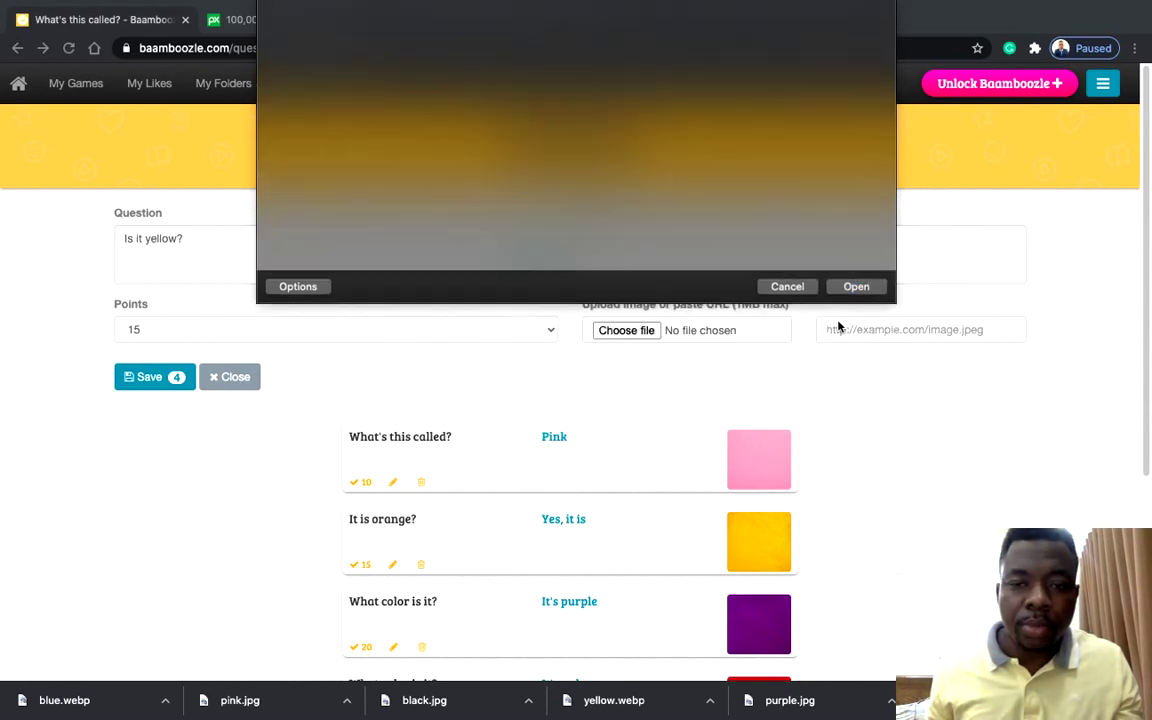
Step: Enter the answer 'No, it isn't', set 25 points, and save the question
{"action": "left_click", "coordinate": [639, 264]}
{"action": "type", "text": "No, it isn't"}
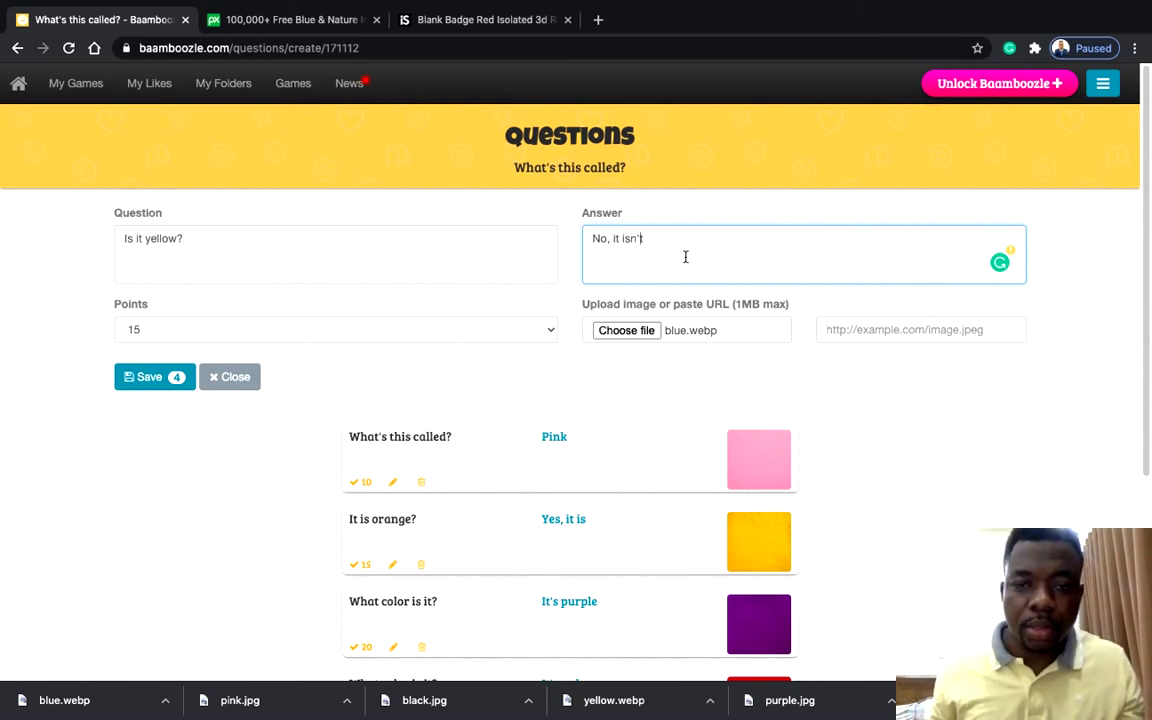
{"action": "left_click", "coordinate": [553, 331]}
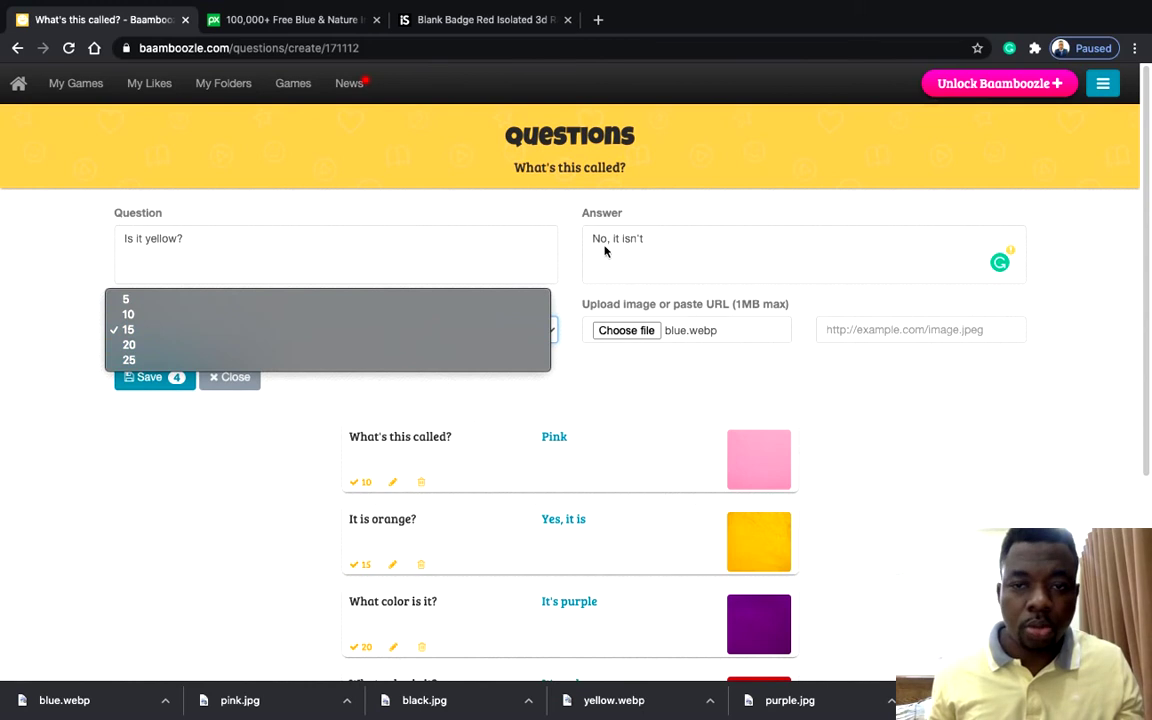
{"action": "left_click", "coordinate": [288, 368]}
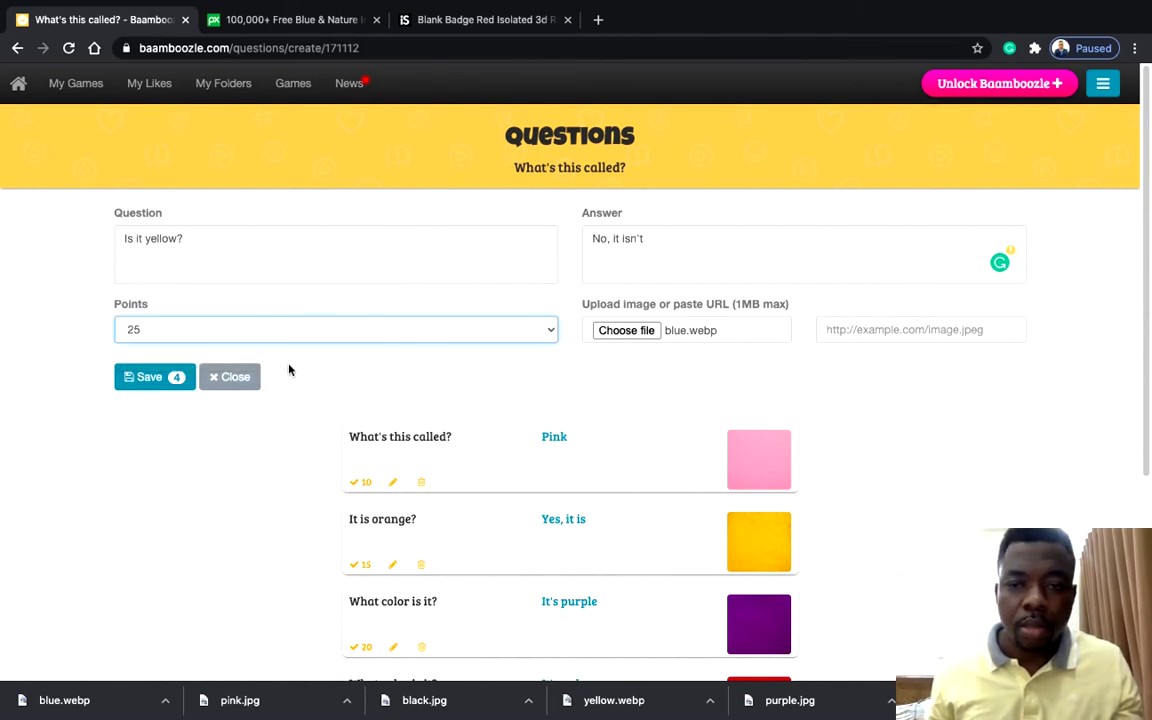
{"action": "left_click", "coordinate": [170, 379]}
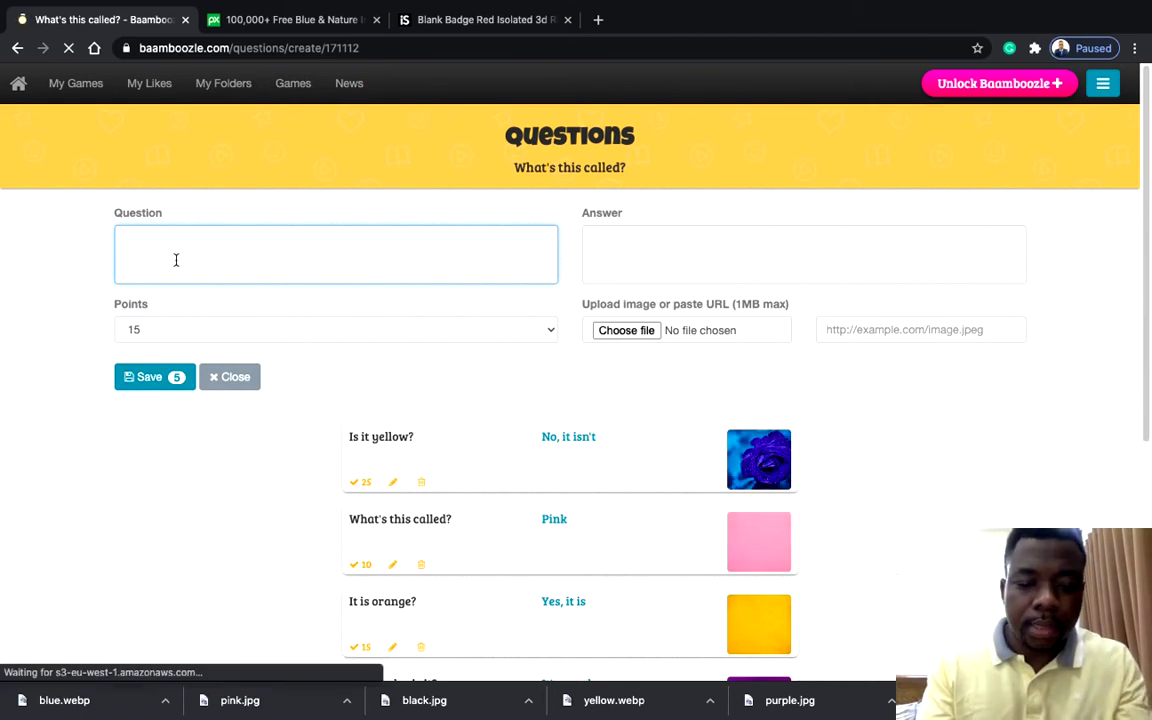
Step: Enter the question 'is that black?' with answer 'Yes, it is' at 15 points
{"action": "type", "text": "is tht"}
{"action": "key", "text": "BackSpace"}
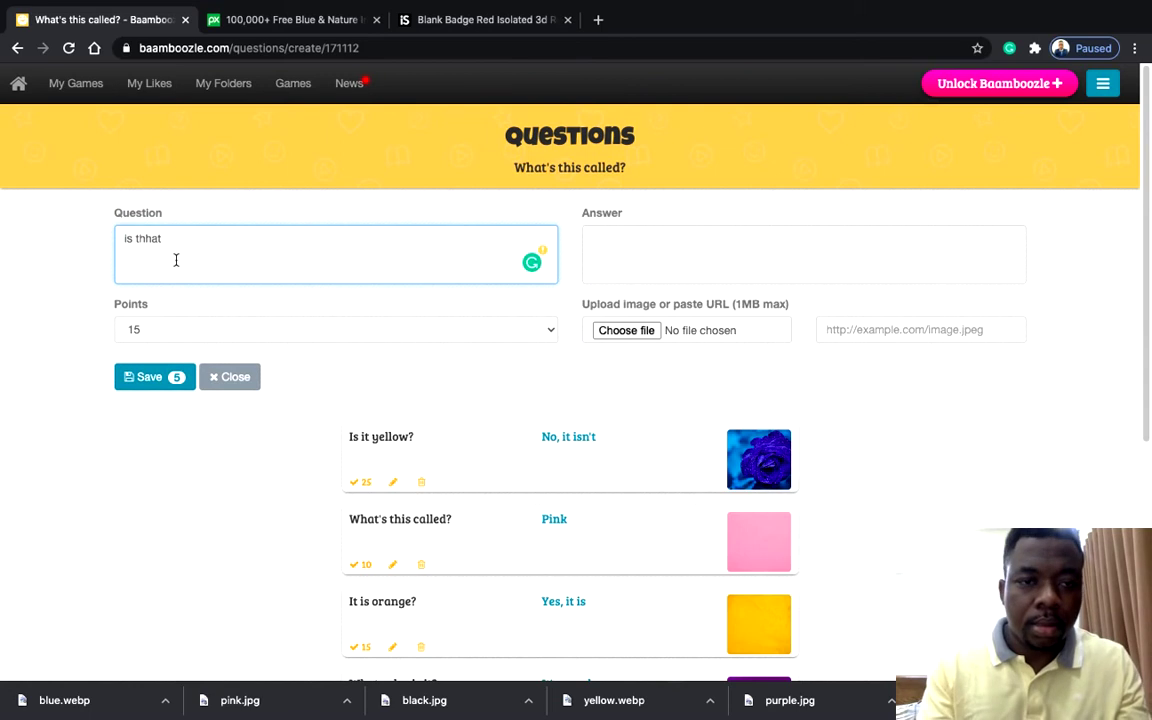
{"action": "type", "text": "h"}
{"action": "key", "text": "BackSpace"}
{"action": "type", "text": "at black"}
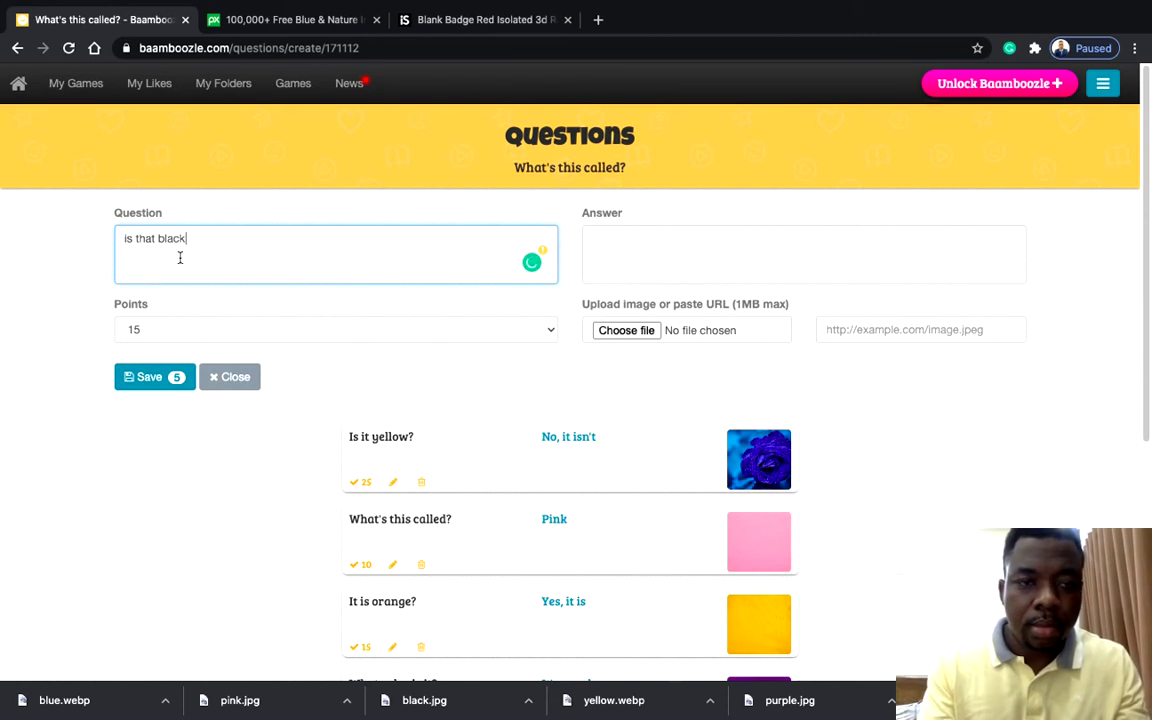
{"action": "type", "text": "?"}
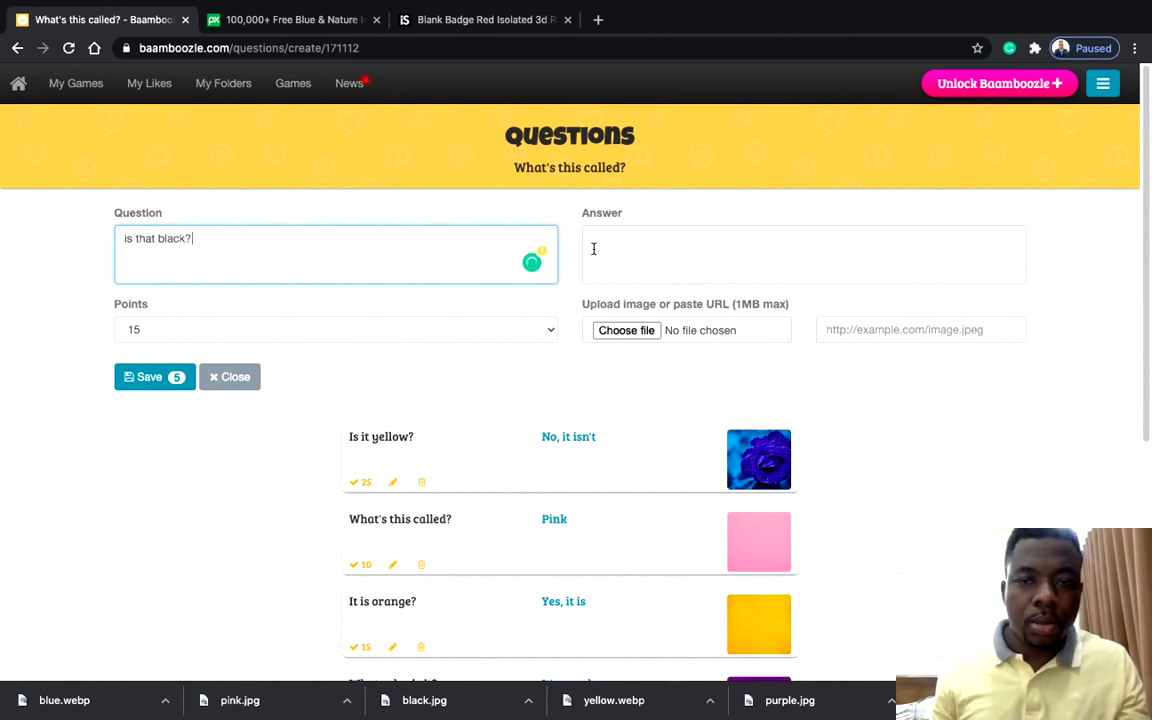
{"action": "left_click", "coordinate": [610, 248]}
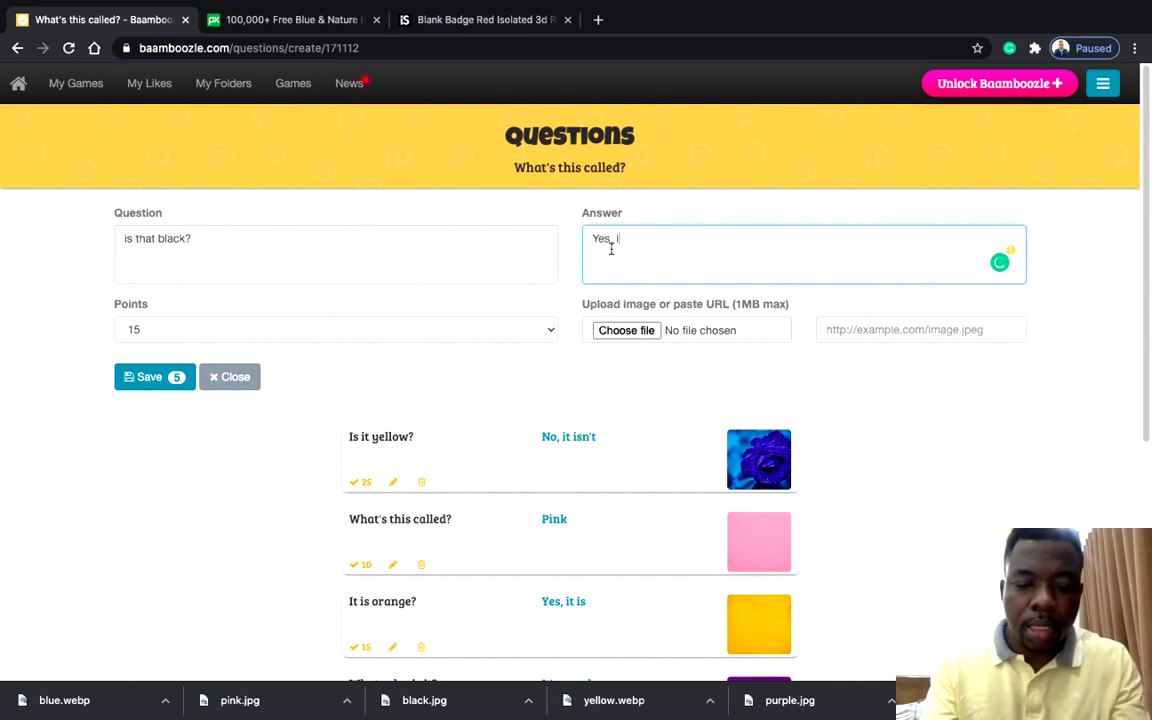
{"action": "type", "text": "Yes, it is"}
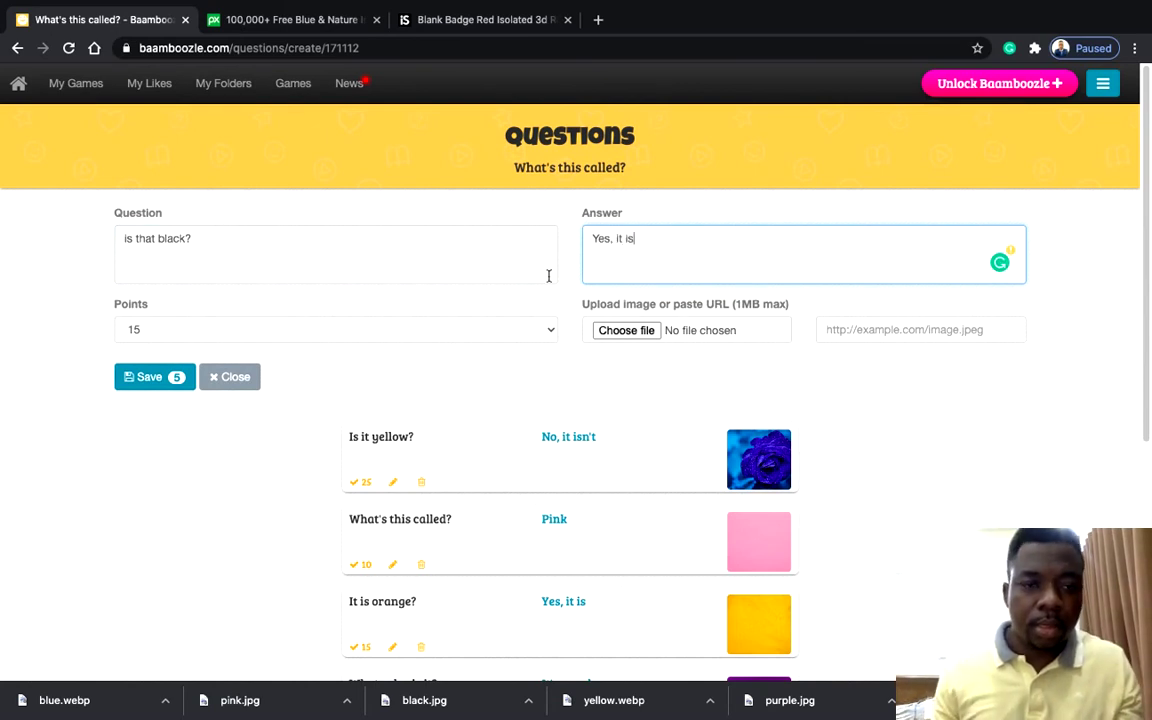
{"action": "left_click", "coordinate": [553, 329]}
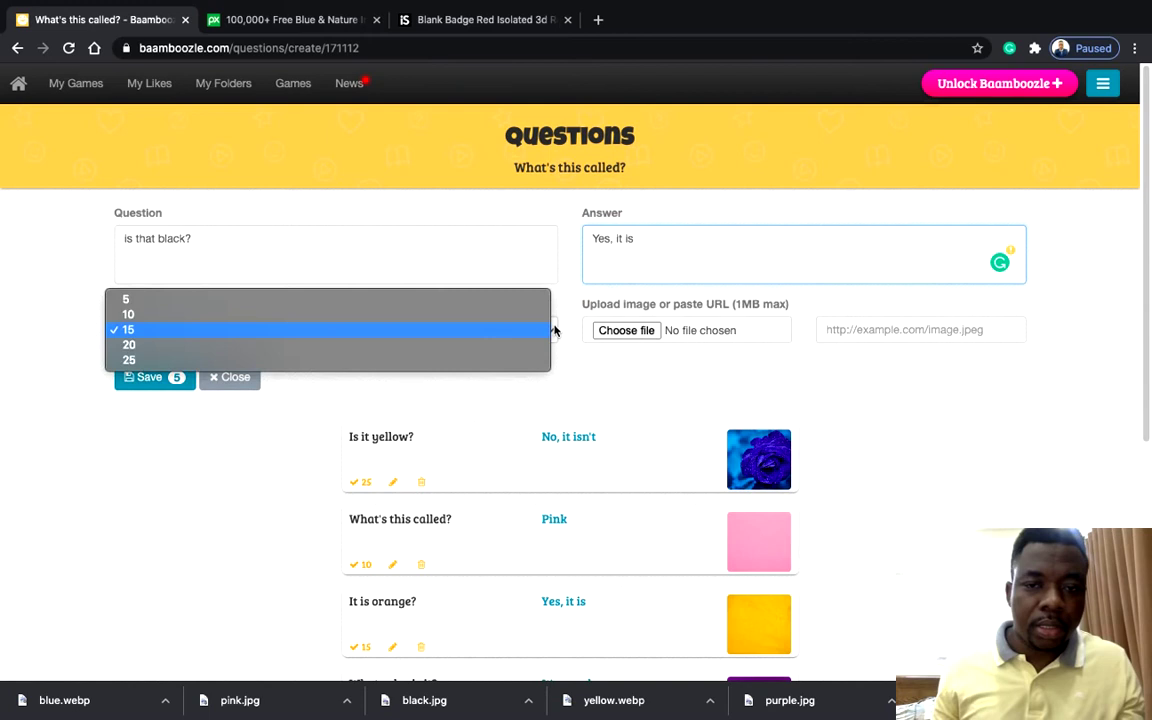
{"action": "left_click", "coordinate": [408, 329]}
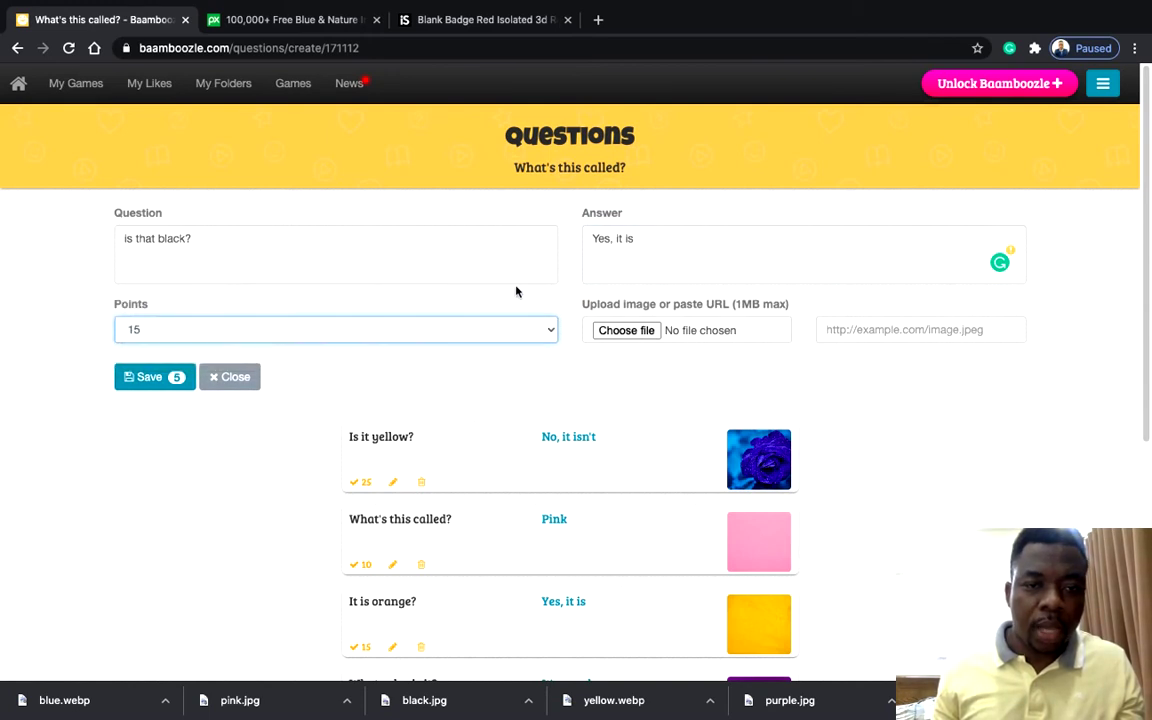
Step: Attach black.jpg as the picture and save the black question
{"action": "left_click", "coordinate": [642, 331]}
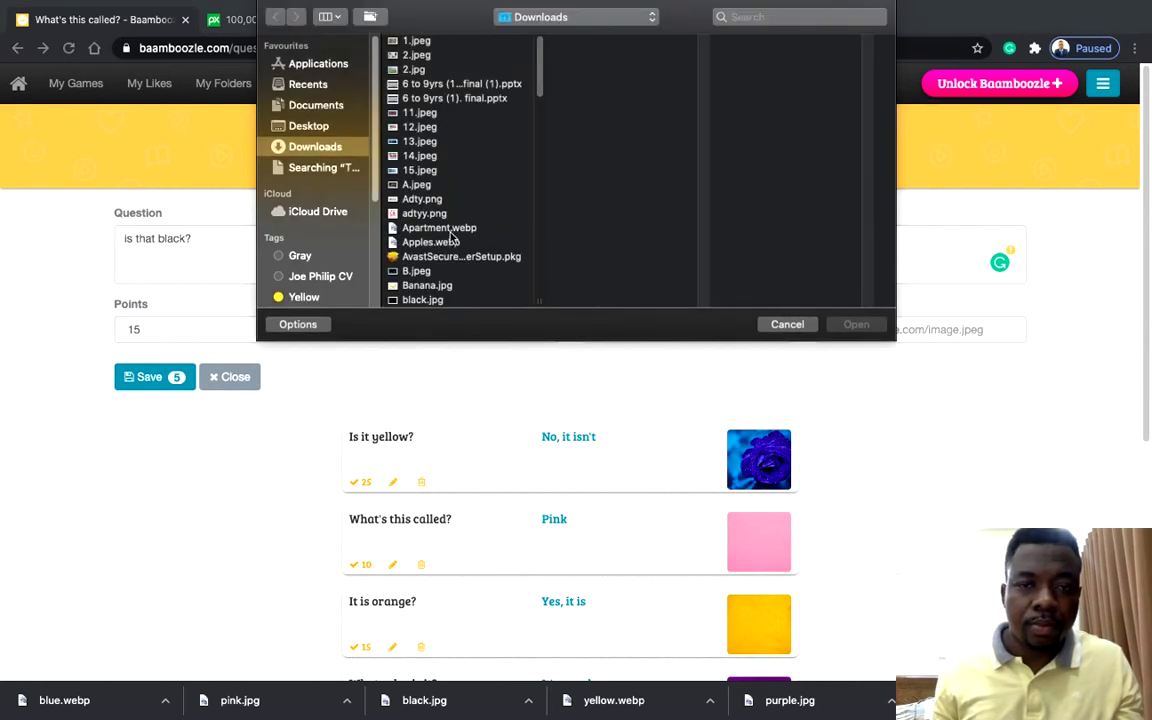
{"action": "scroll", "coordinate": [450, 238], "scroll_direction": "down", "scroll_amount": 2}
{"action": "scroll", "coordinate": [450, 238], "scroll_direction": "down", "scroll_amount": 2}
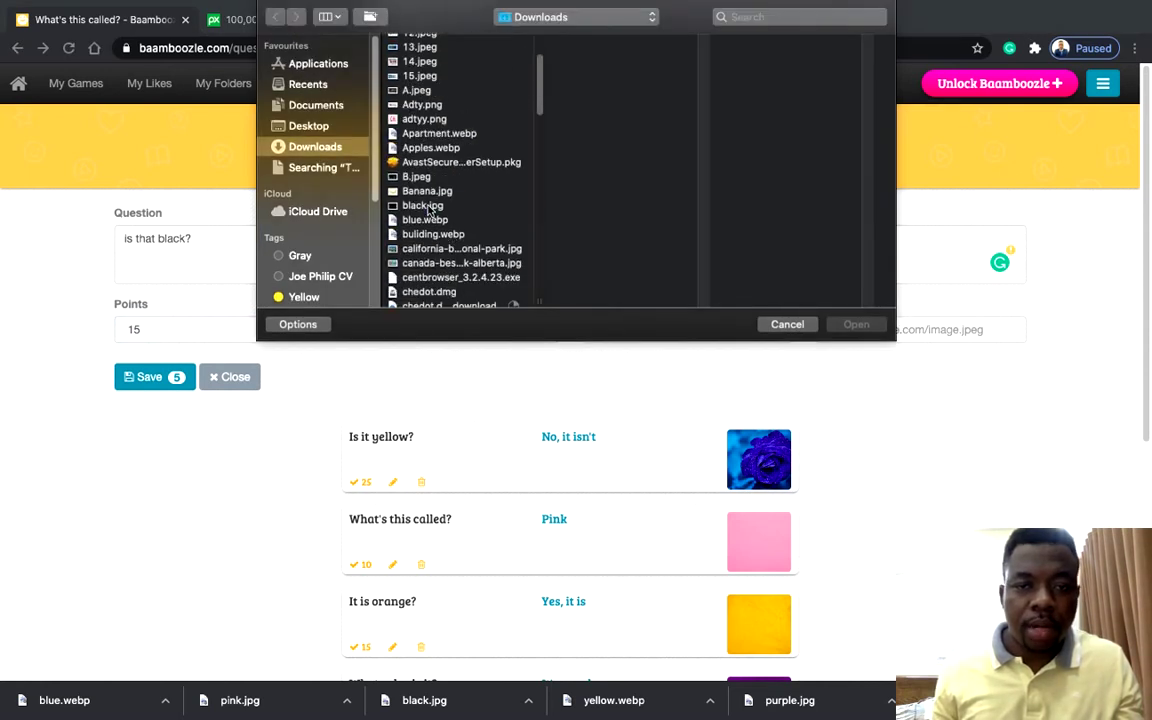
{"action": "left_click", "coordinate": [424, 206]}
{"action": "left_click", "coordinate": [855, 325]}
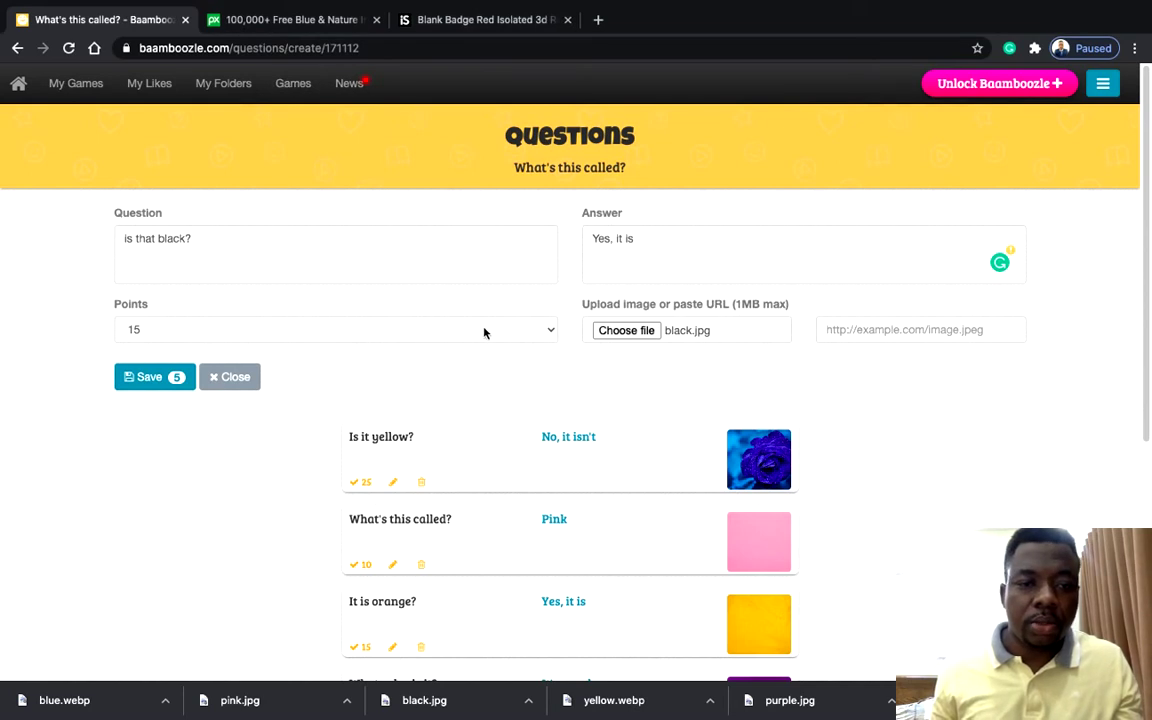
{"action": "left_click", "coordinate": [155, 377]}
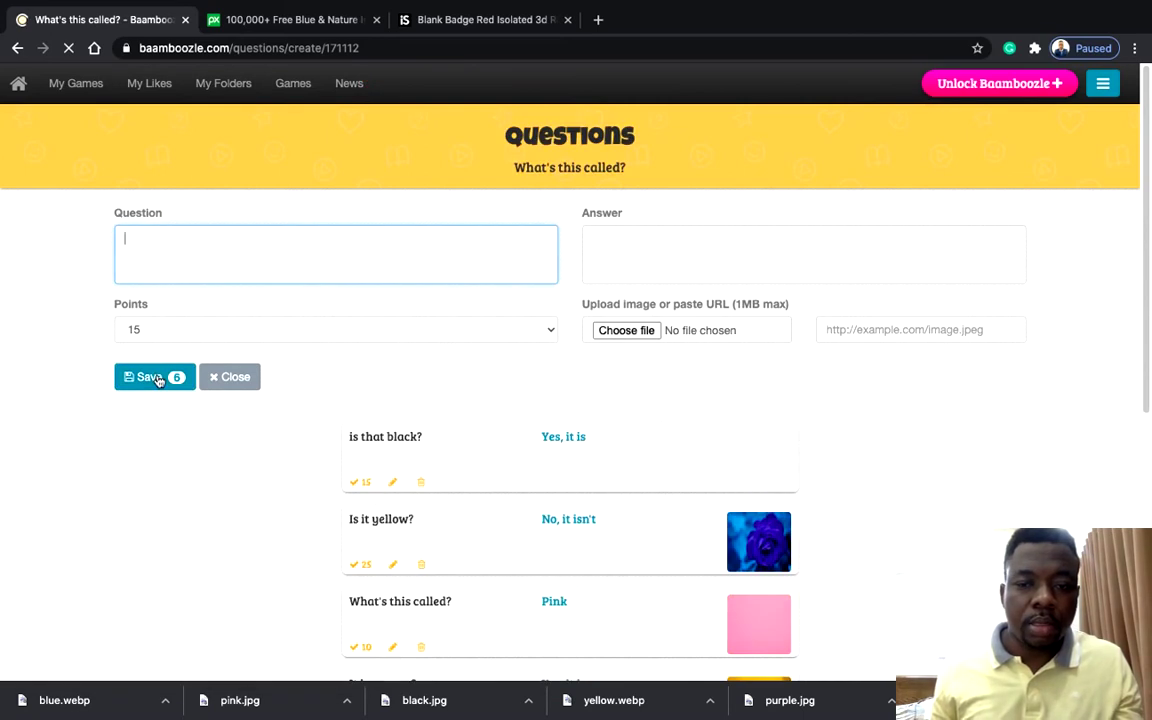
{"action": "scroll", "coordinate": [513, 525], "scroll_direction": "down", "scroll_amount": 5}
{"action": "scroll", "coordinate": [481, 470], "scroll_direction": "up", "scroll_amount": 3}
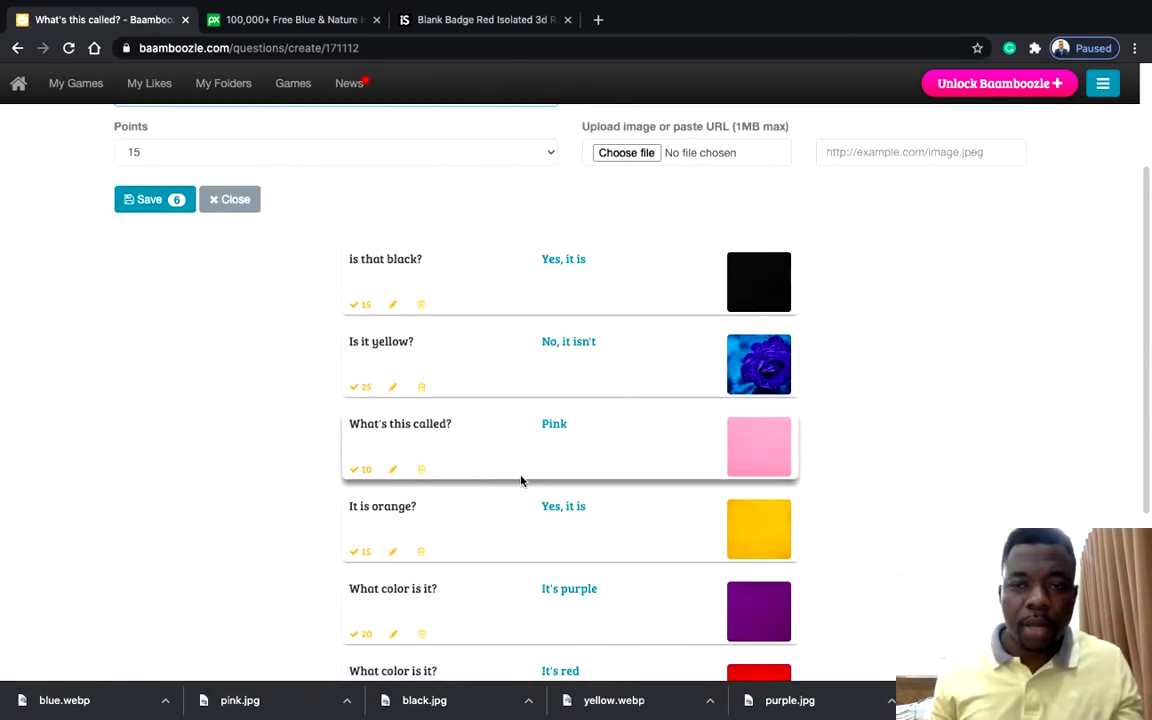
Step: Go to My Games and open the 'What's this called?' game's preview
{"action": "scroll", "coordinate": [292, 285], "scroll_direction": "up", "scroll_amount": 3}
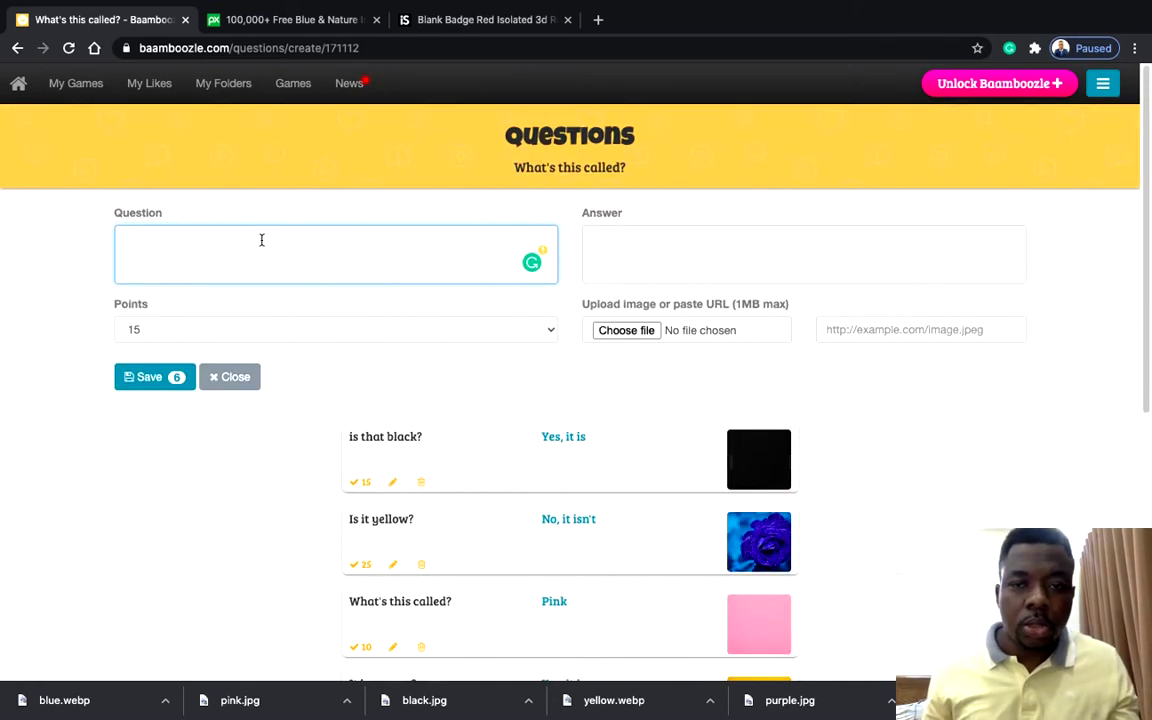
{"action": "scroll", "coordinate": [260, 242], "scroll_direction": "down", "scroll_amount": 2}
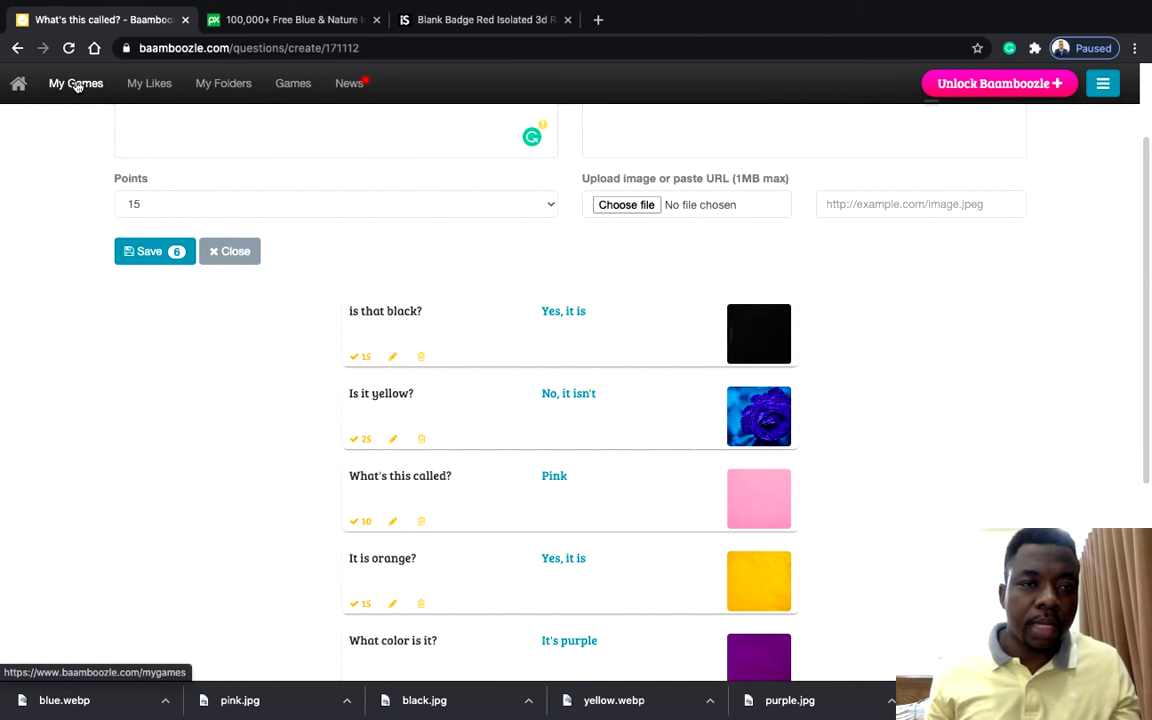
{"action": "left_click", "coordinate": [77, 86]}
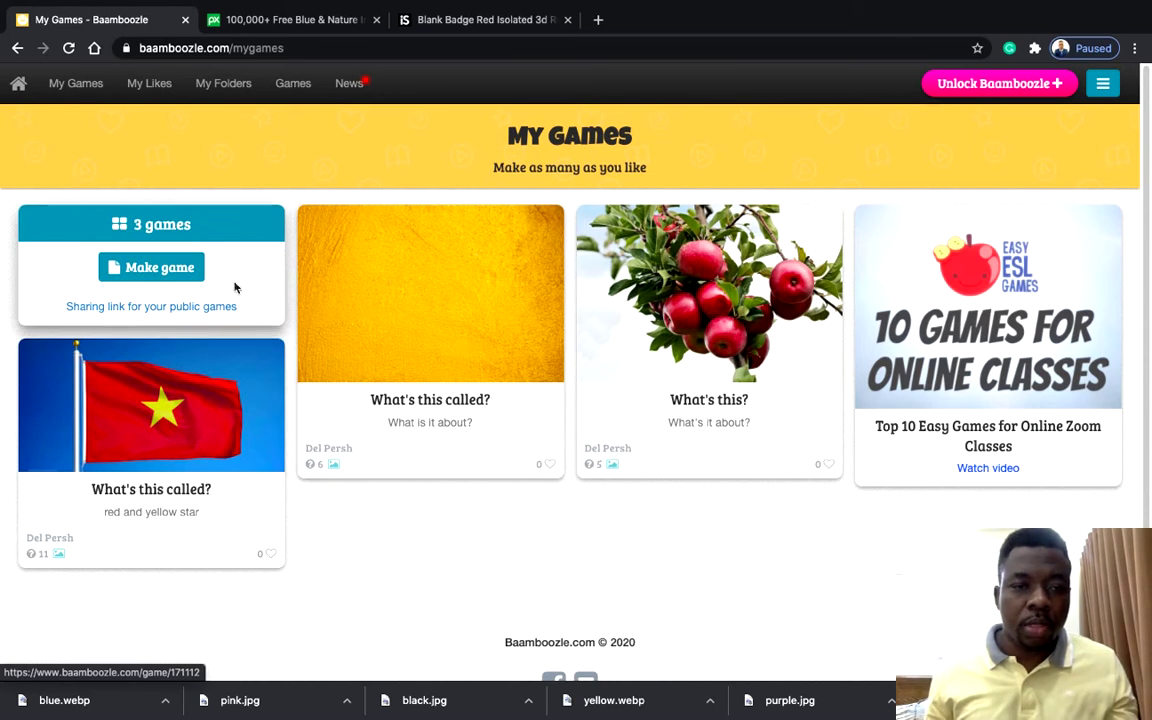
{"action": "left_click", "coordinate": [397, 316]}
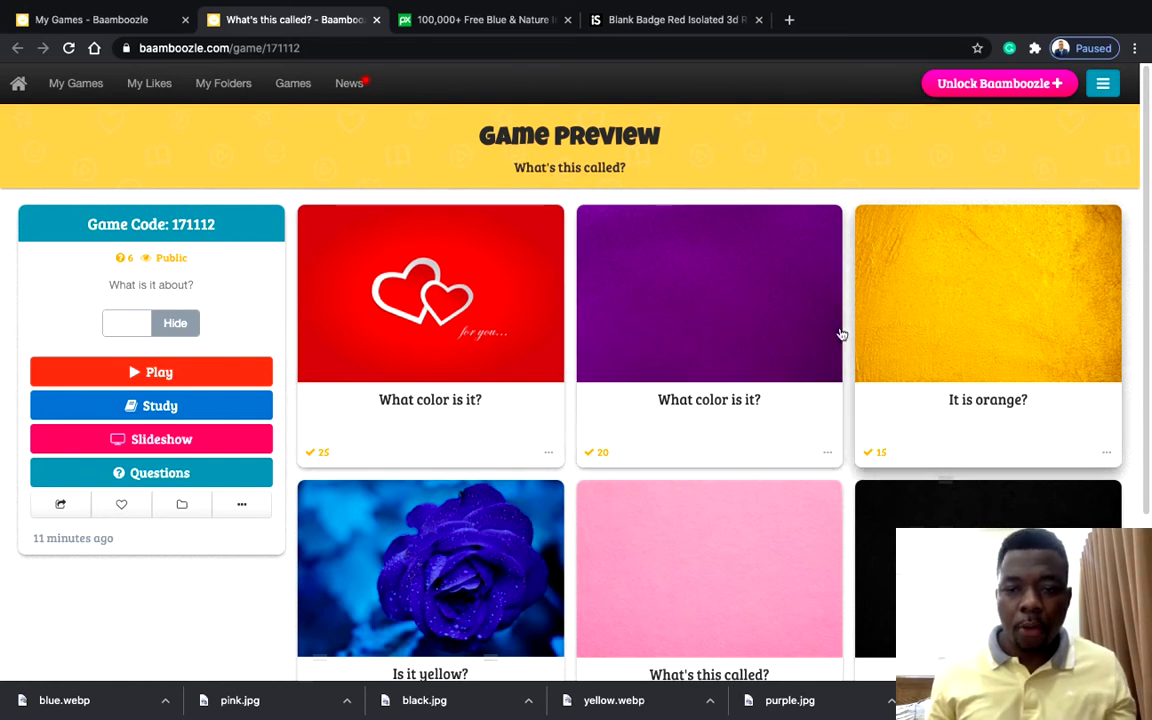
Step: Start playing the game in Classic mode with two teams
{"action": "scroll", "coordinate": [419, 586], "scroll_direction": "down", "scroll_amount": 2}
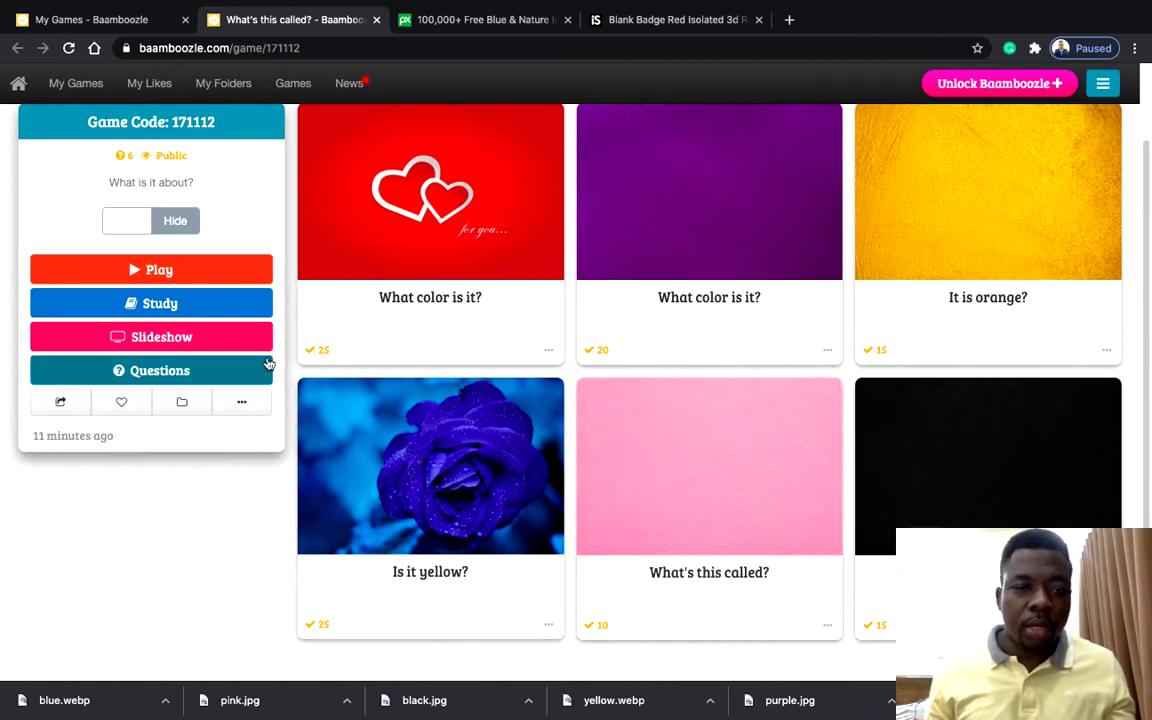
{"action": "left_click", "coordinate": [122, 268]}
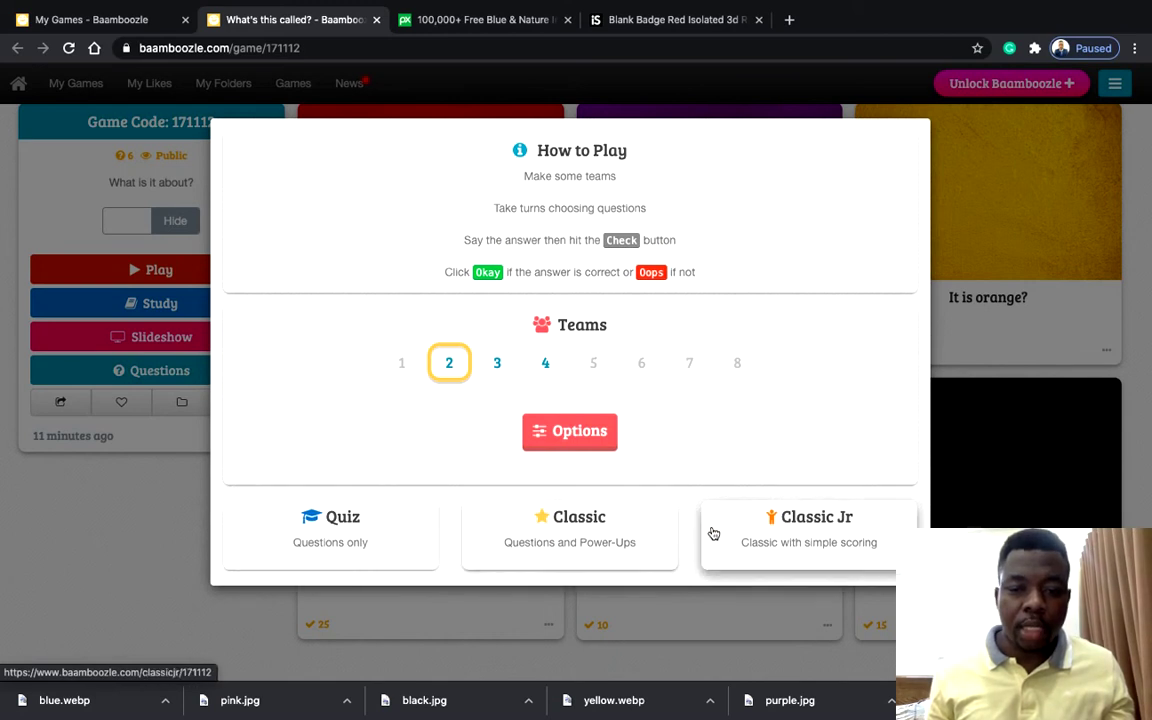
{"action": "left_click", "coordinate": [591, 523]}
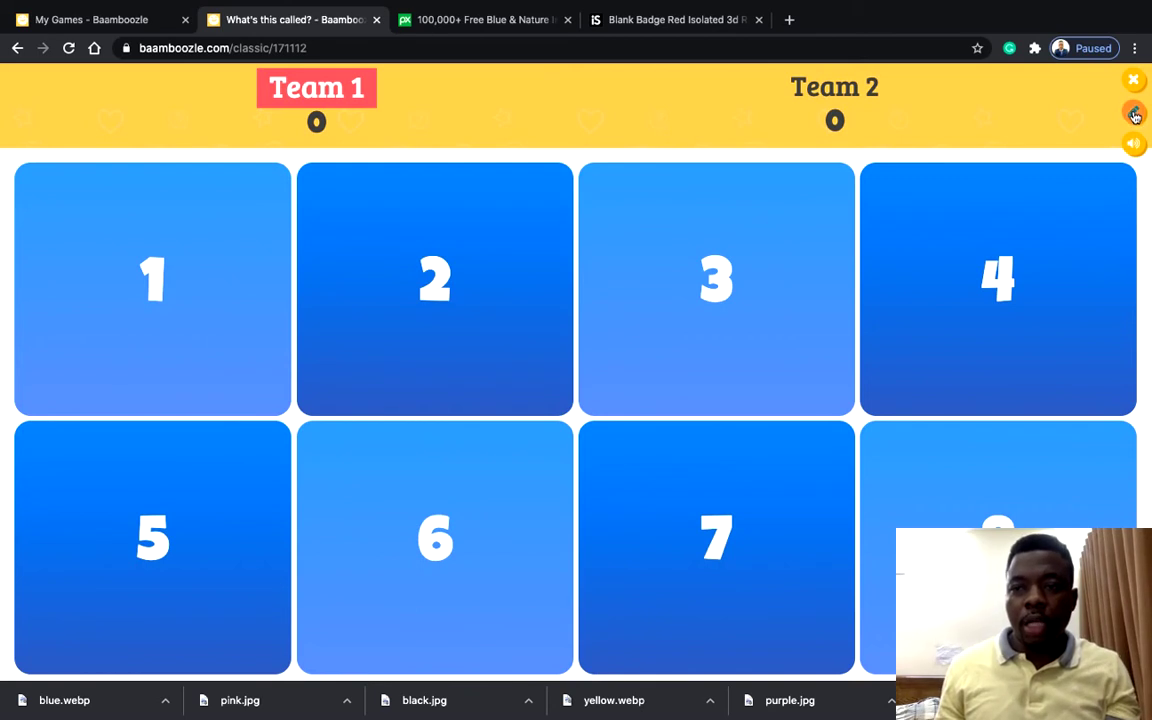
Step: Rename Team 1 to Boys and Team 2 to Girls
{"action": "left_click", "coordinate": [1134, 116]}
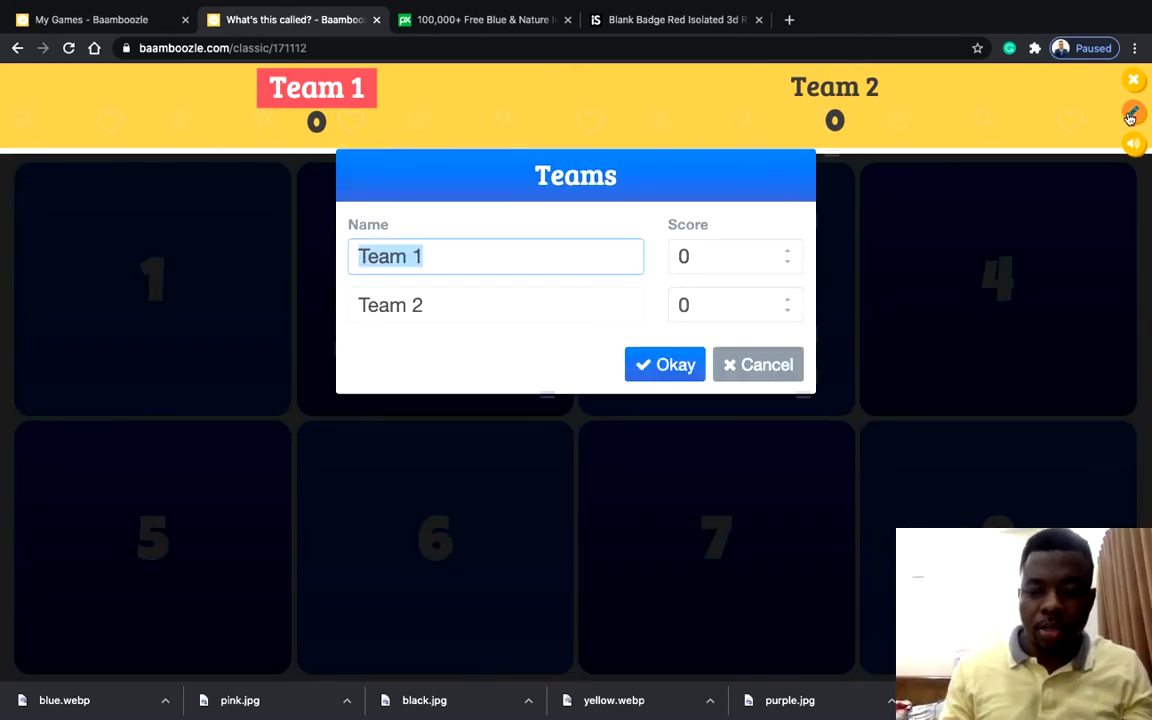
{"action": "key", "text": "BackSpace"}
{"action": "type", "text": "Boys"}
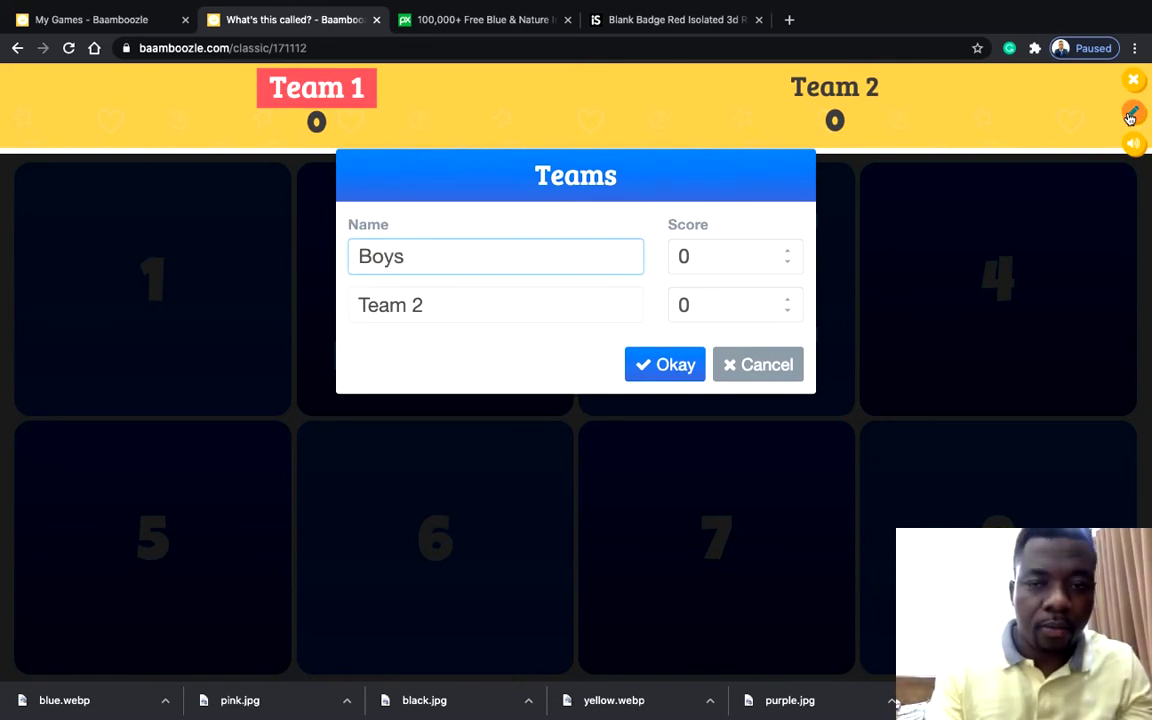
{"action": "left_click", "coordinate": [507, 297]}
{"action": "key", "text": "BackSpace"}
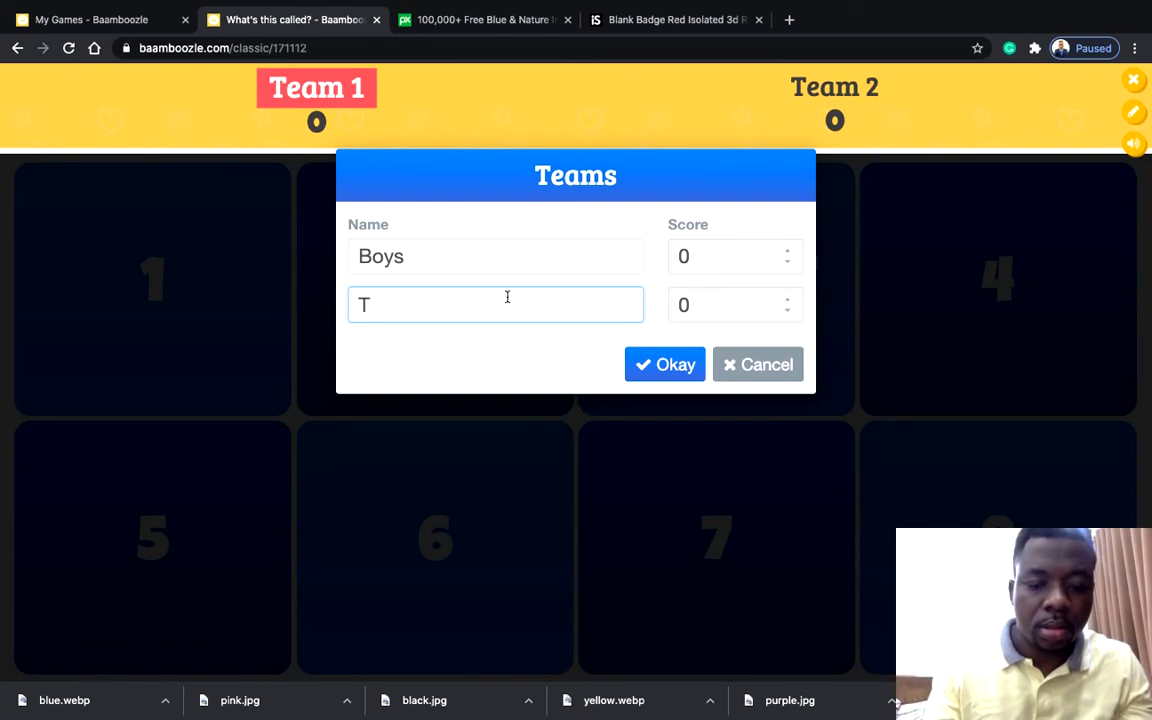
{"action": "type", "text": "Girls"}
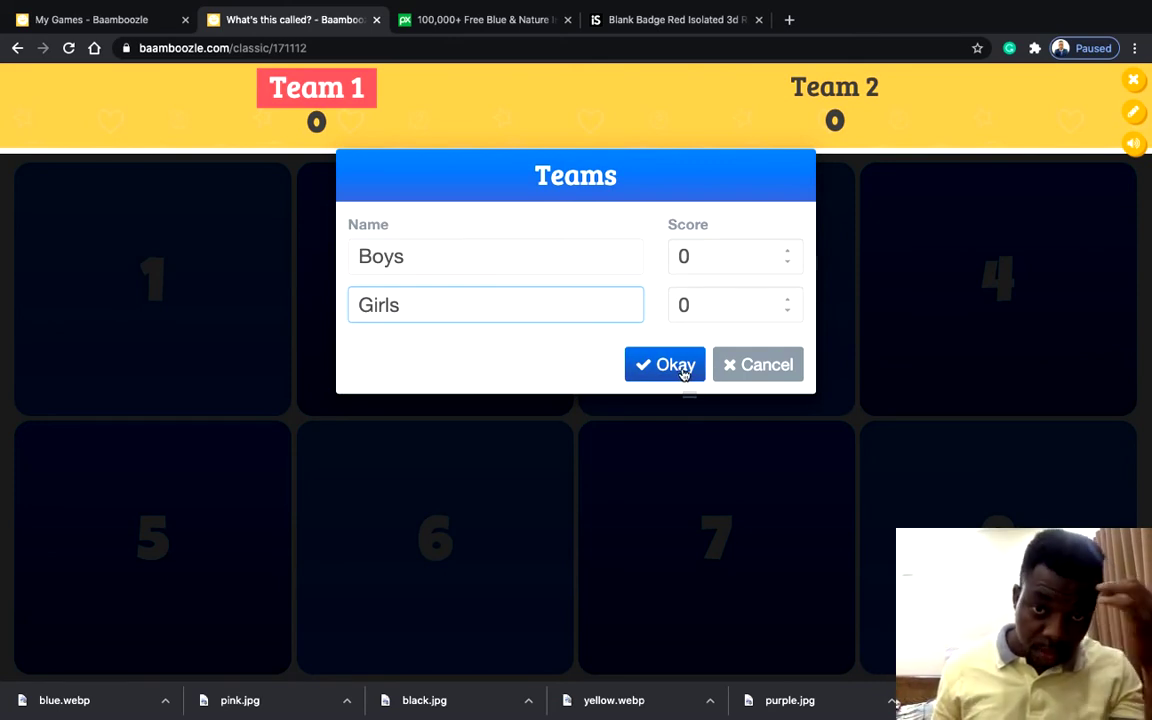
{"action": "left_click", "coordinate": [683, 369]}
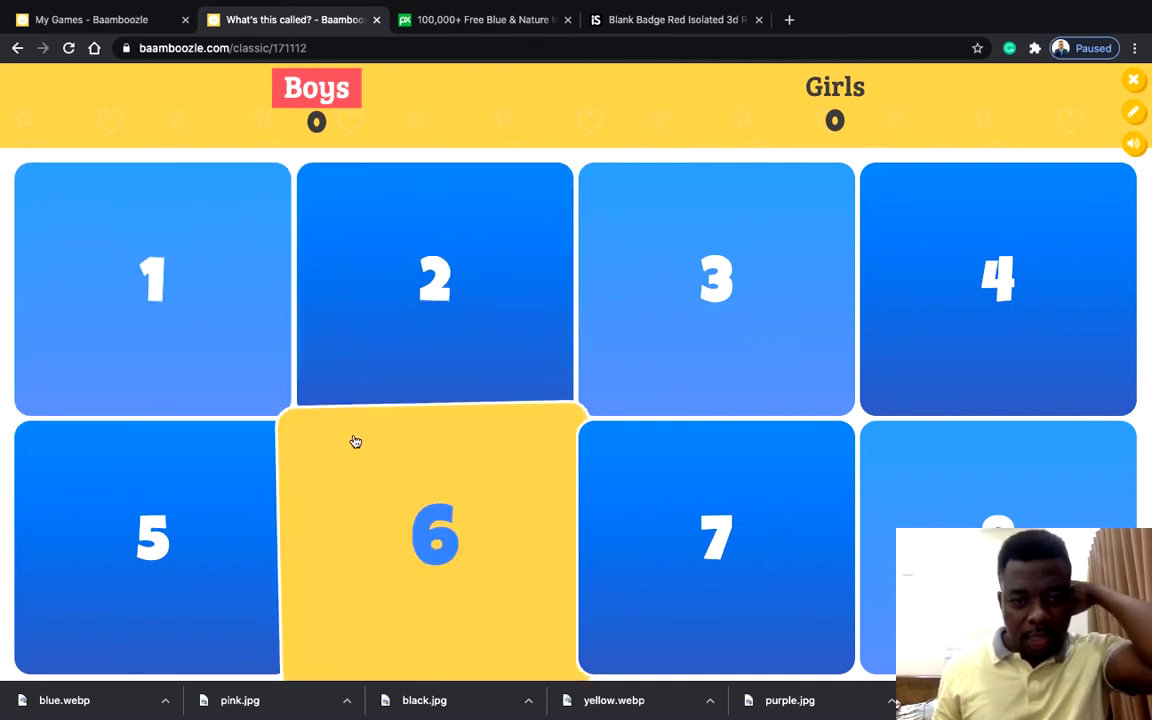
Step: Play tile 6 ('Is it yellow?', Boys correct) and tile 8 ('Pink', Girls +10)
{"action": "left_click", "coordinate": [390, 472]}
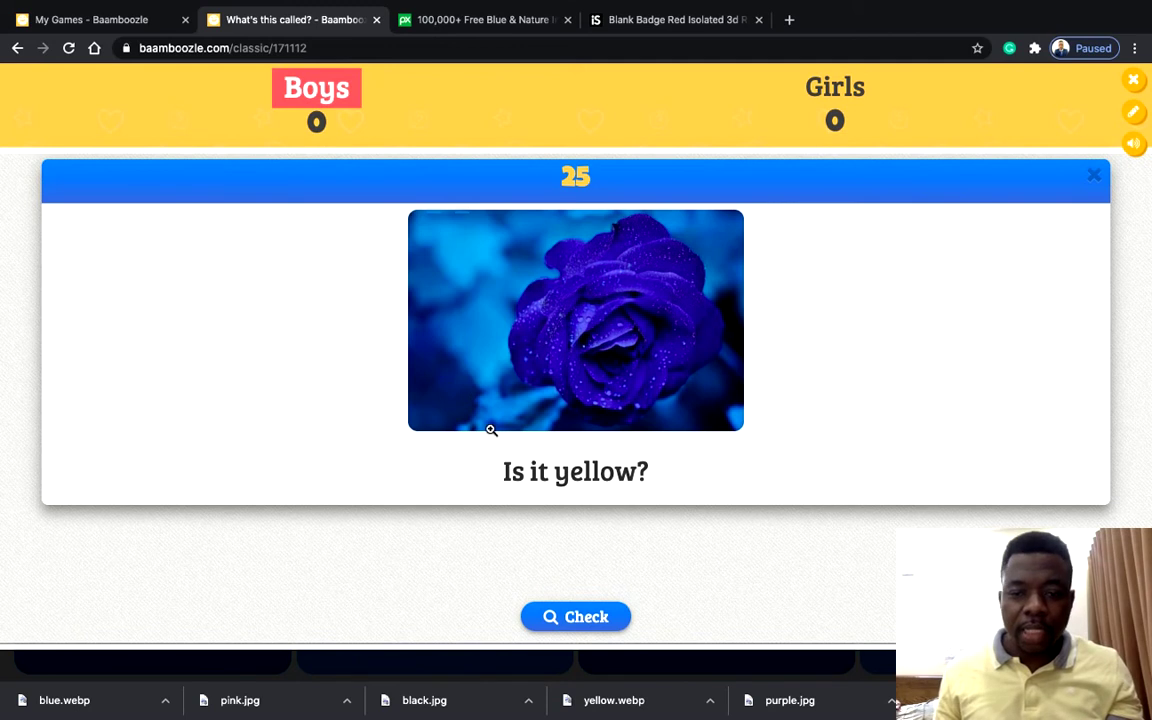
{"action": "left_click", "coordinate": [573, 611]}
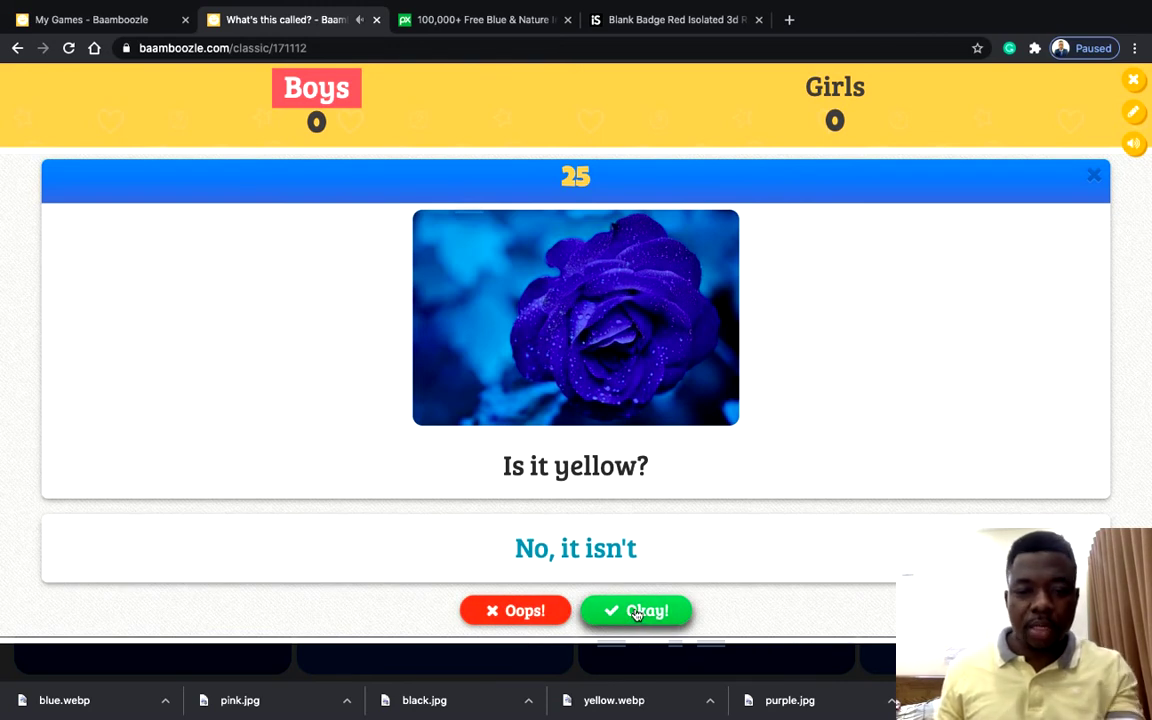
{"action": "left_click", "coordinate": [636, 611]}
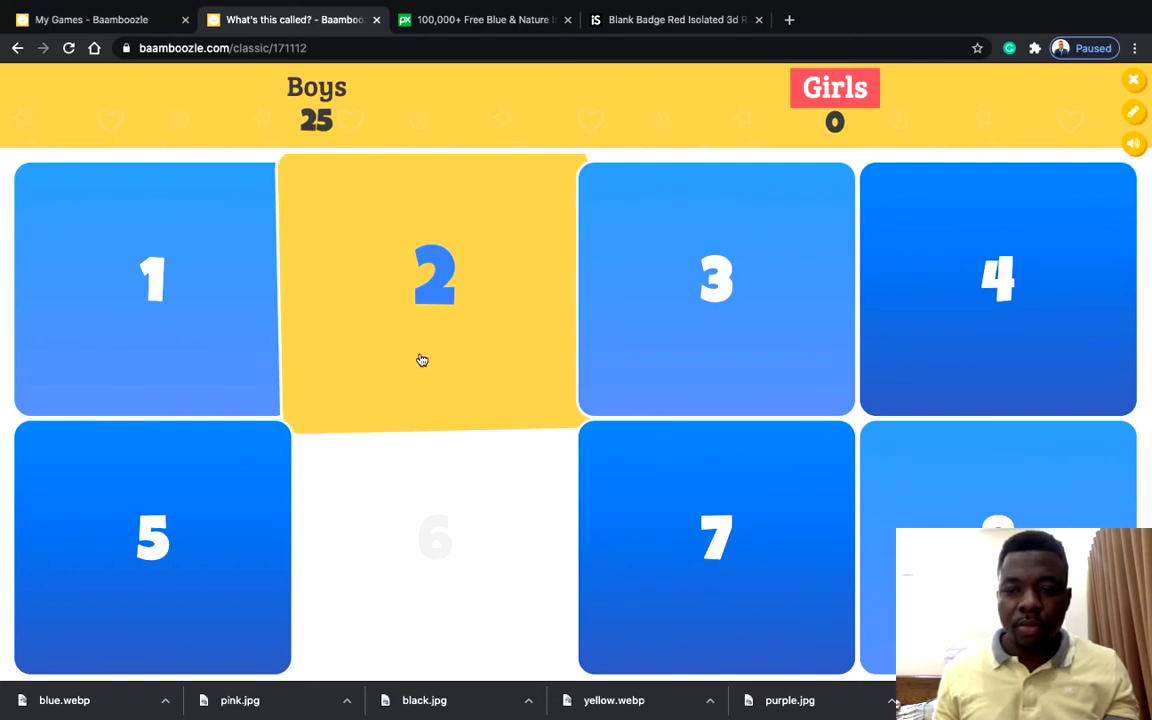
{"action": "left_click", "coordinate": [980, 524]}
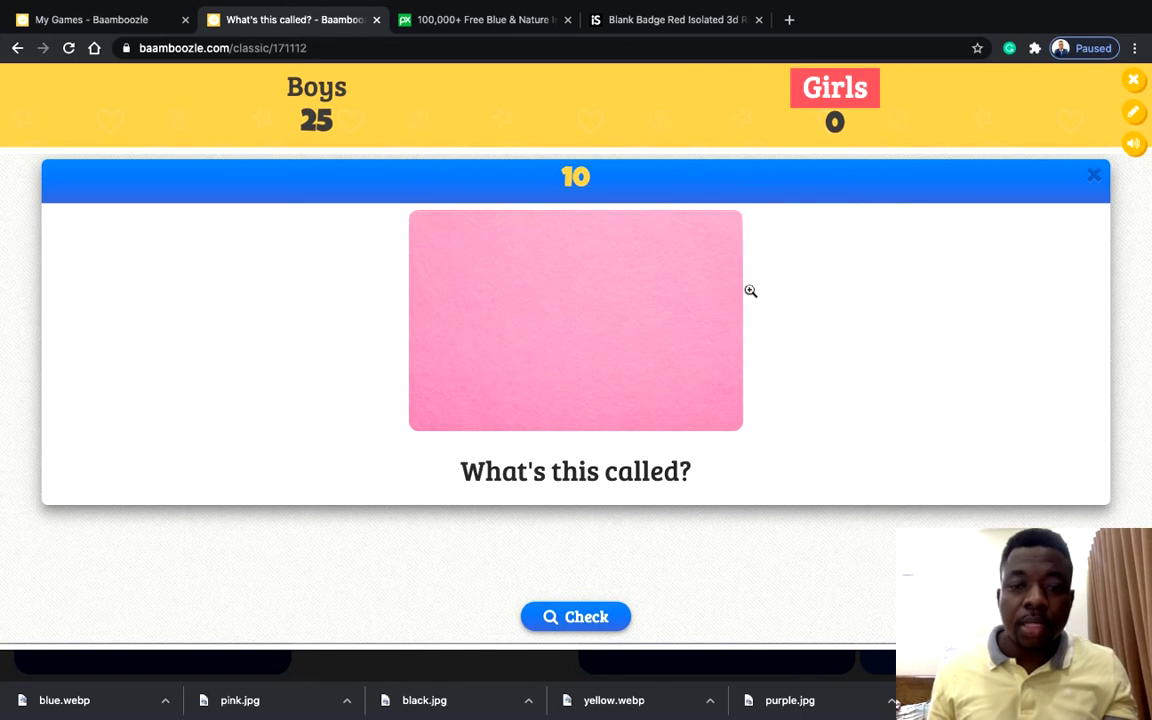
{"action": "left_click", "coordinate": [563, 613]}
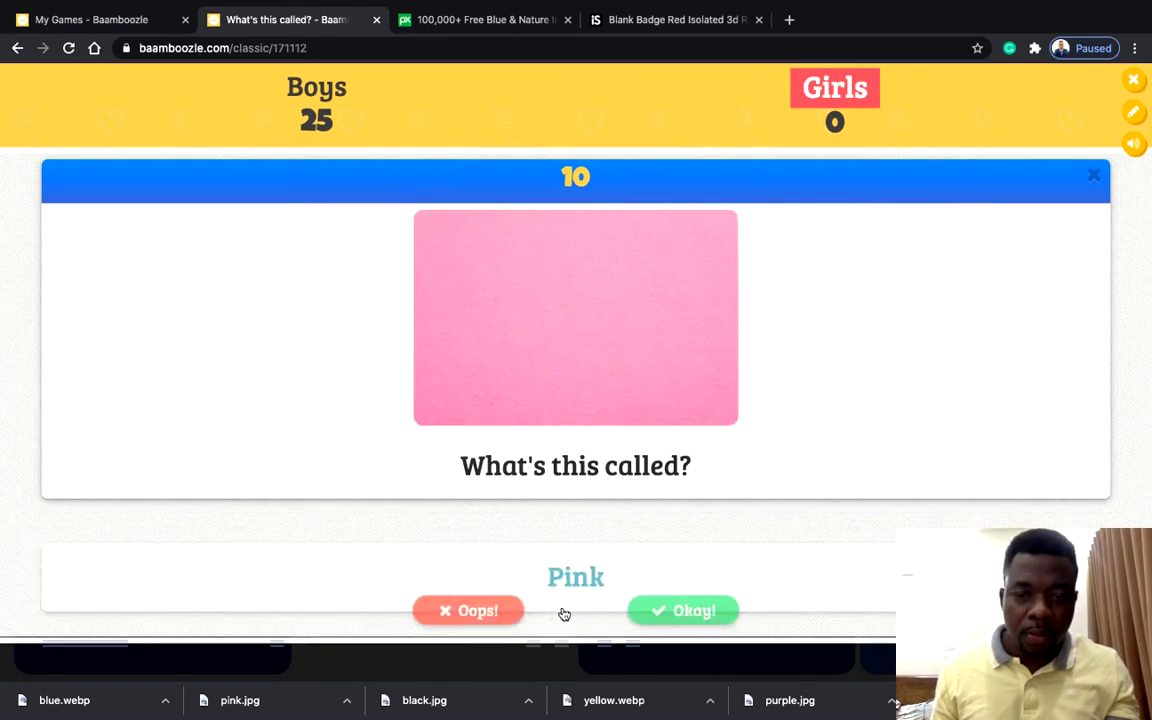
{"action": "left_click", "coordinate": [632, 606]}
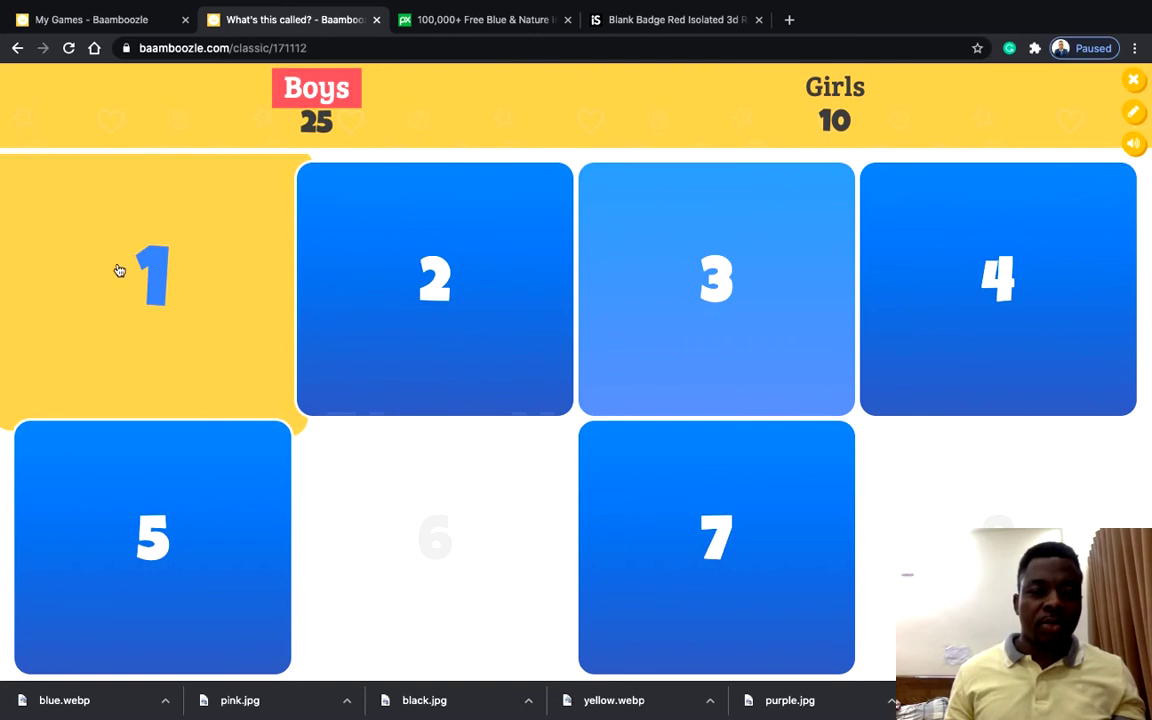
Step: Play tile 1 (Boys +20) and tile 4 (Girls +15), then reveal tile 5
{"action": "left_click", "coordinate": [119, 271]}
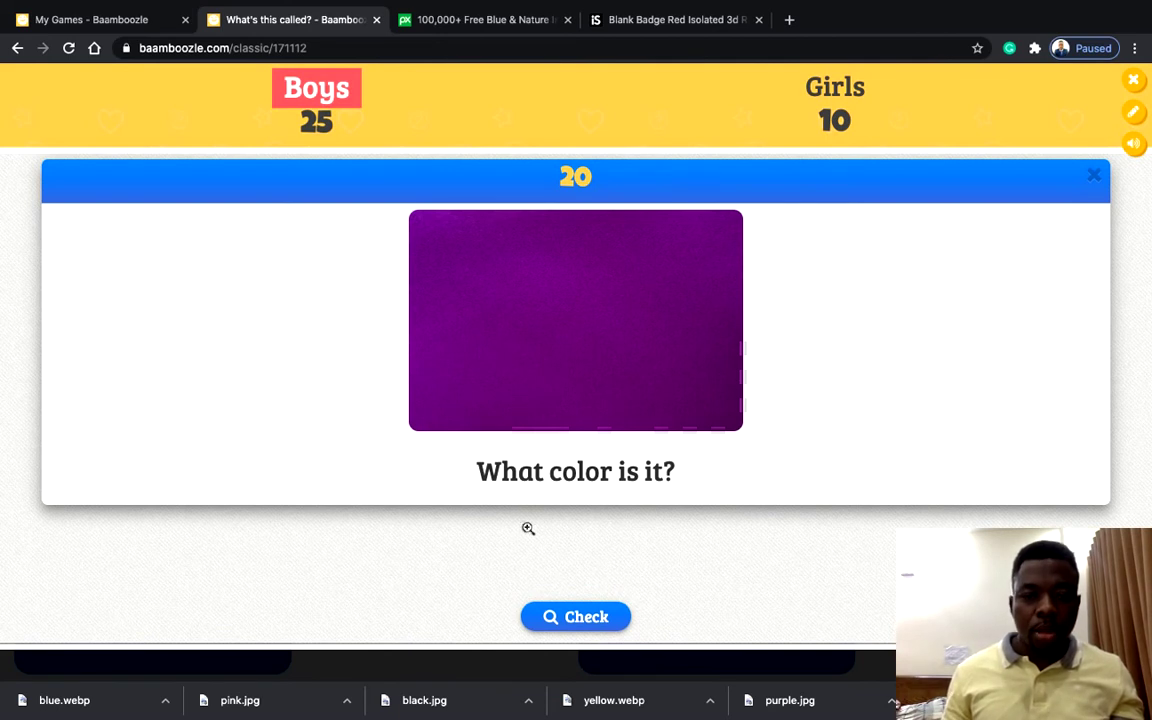
{"action": "left_click", "coordinate": [557, 611]}
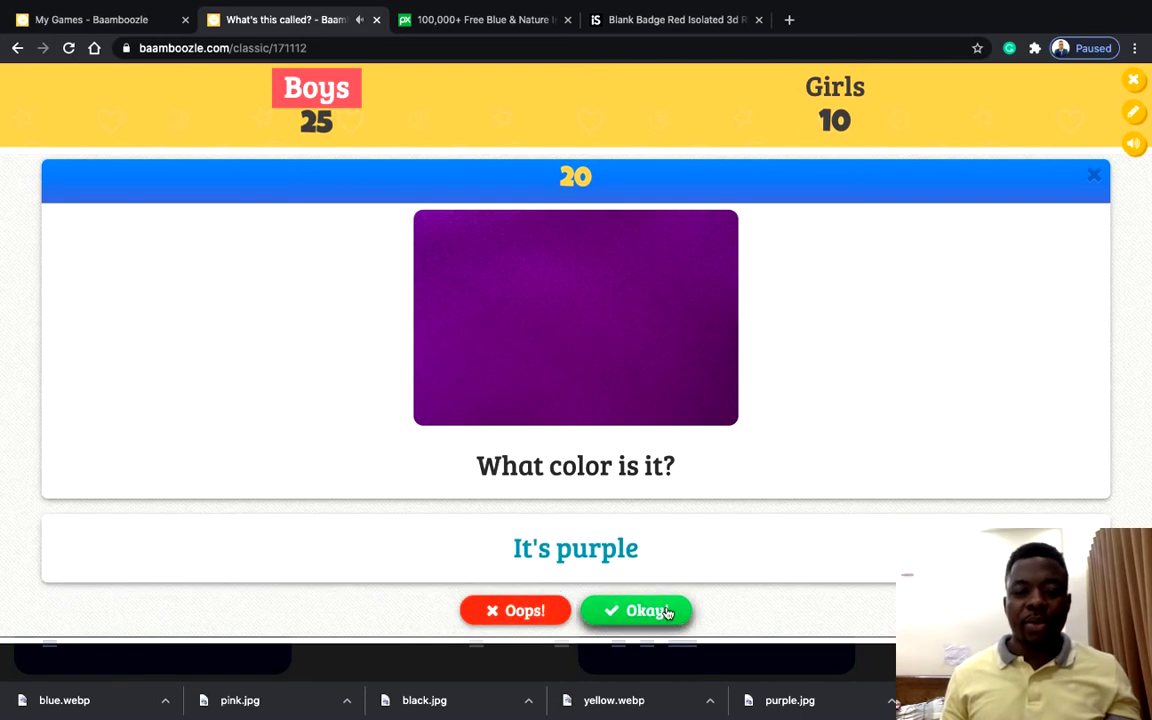
{"action": "left_click", "coordinate": [667, 612]}
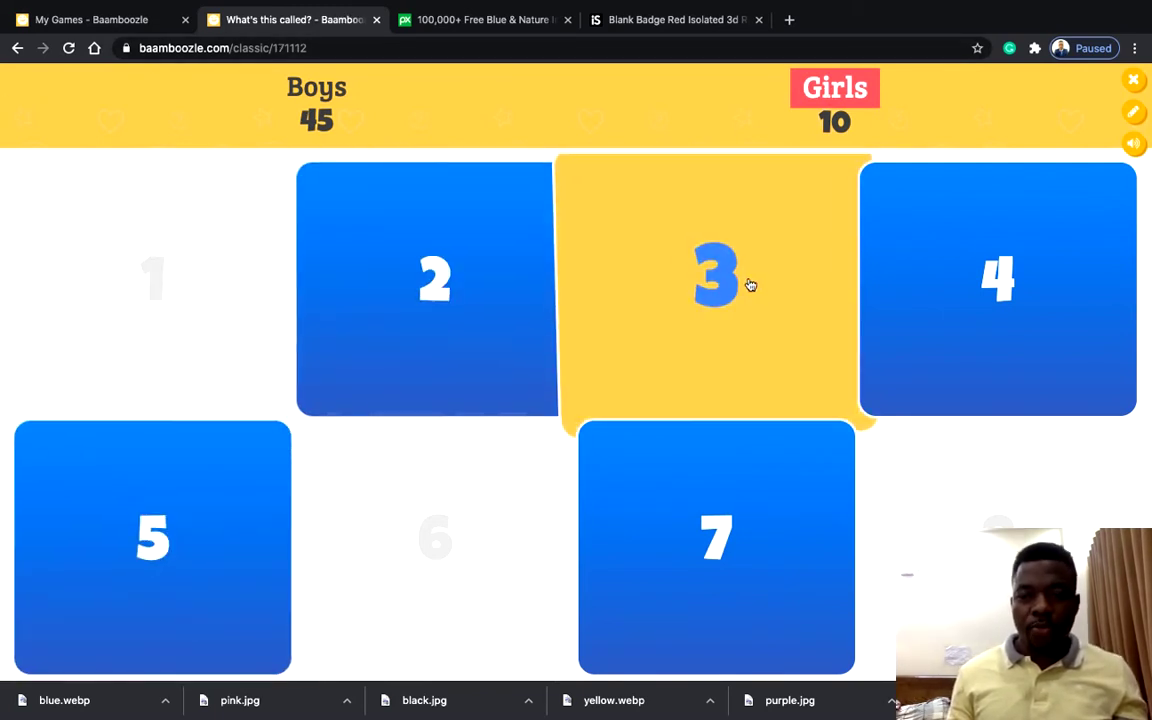
{"action": "left_click", "coordinate": [969, 259]}
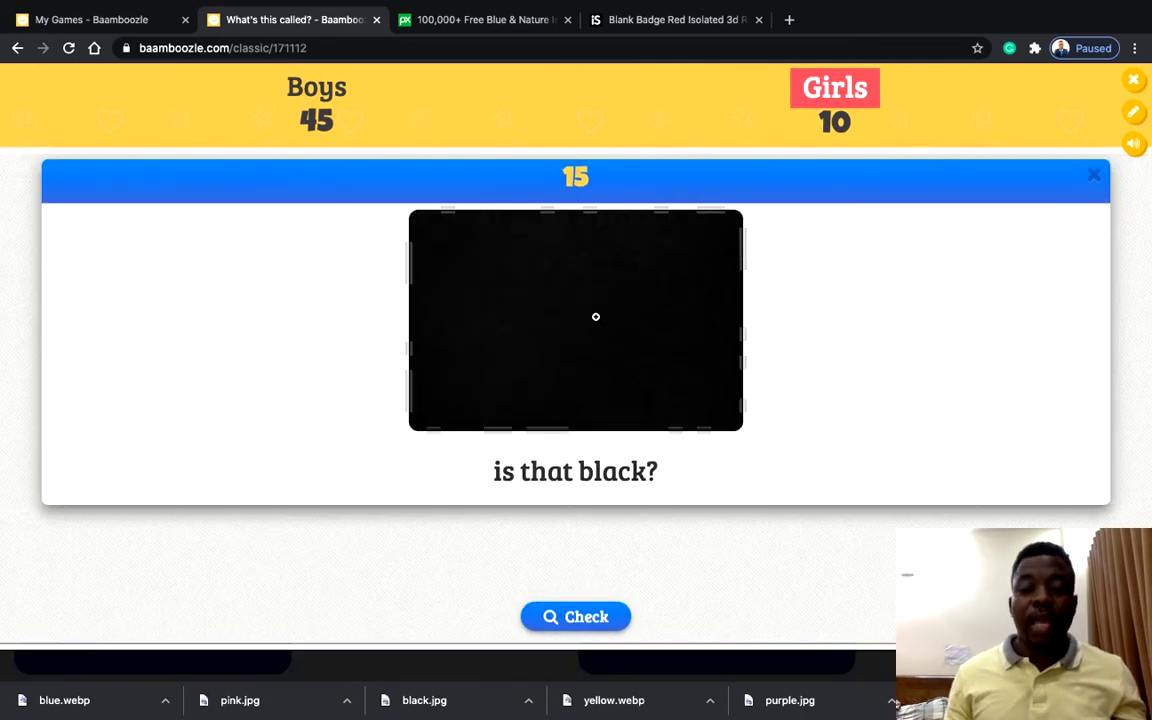
{"action": "left_click", "coordinate": [578, 611]}
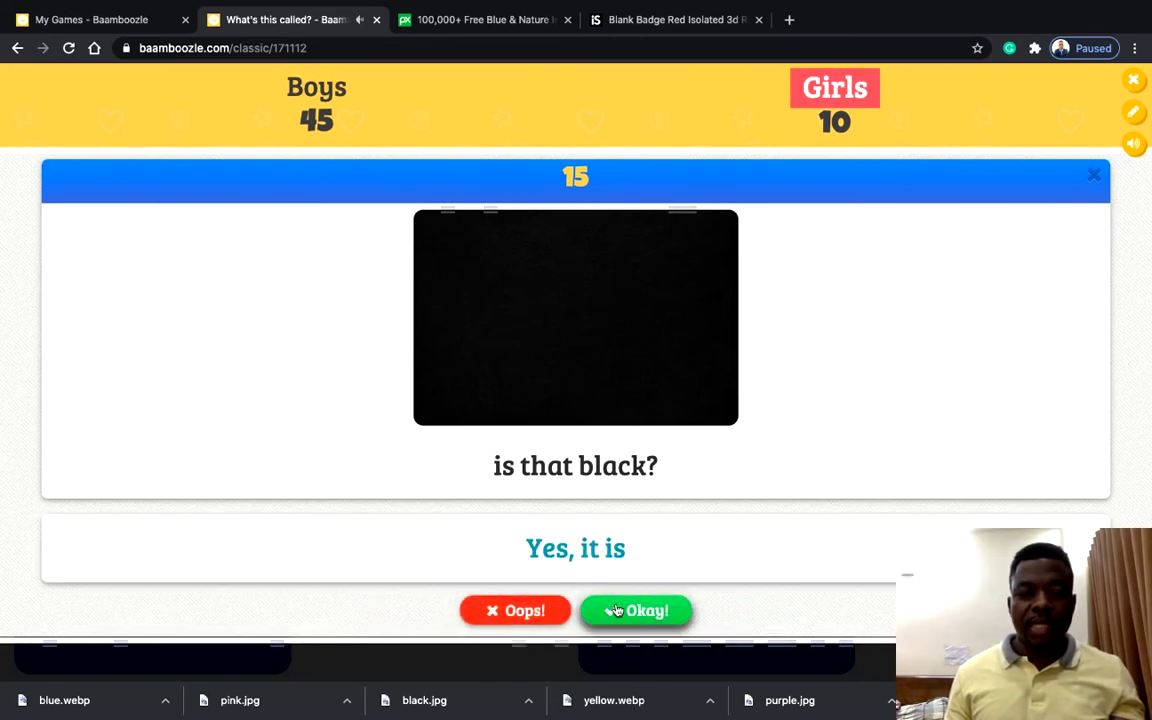
{"action": "left_click", "coordinate": [621, 611]}
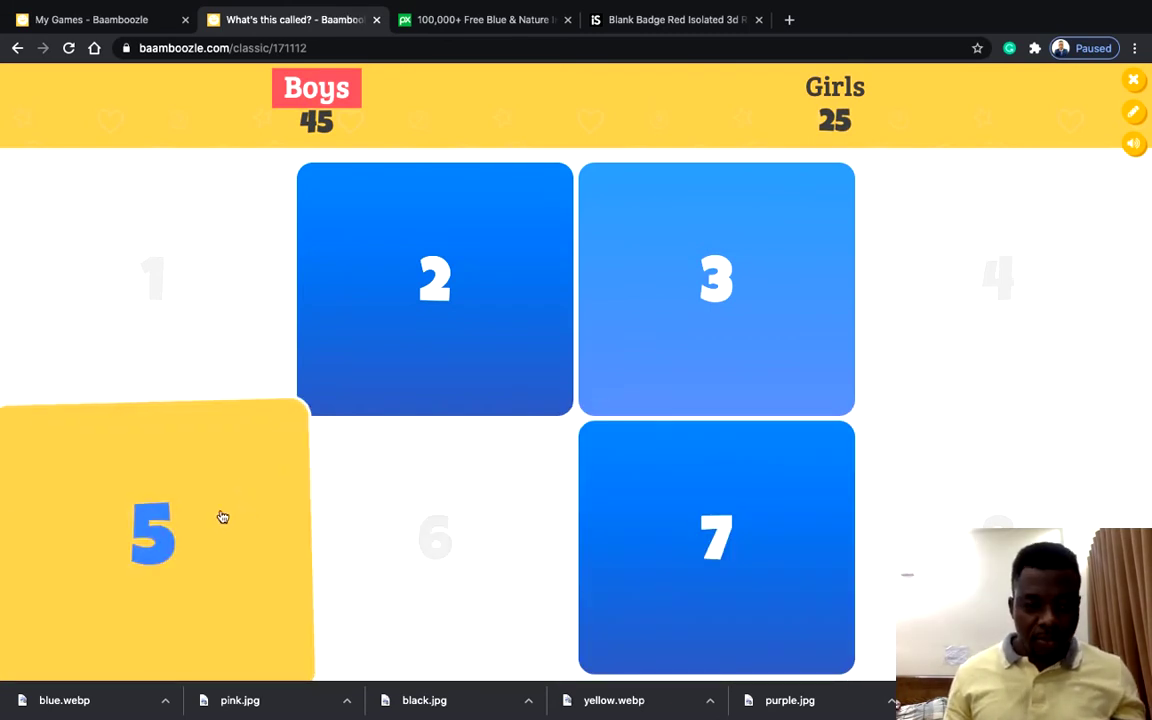
{"action": "left_click", "coordinate": [222, 516]}
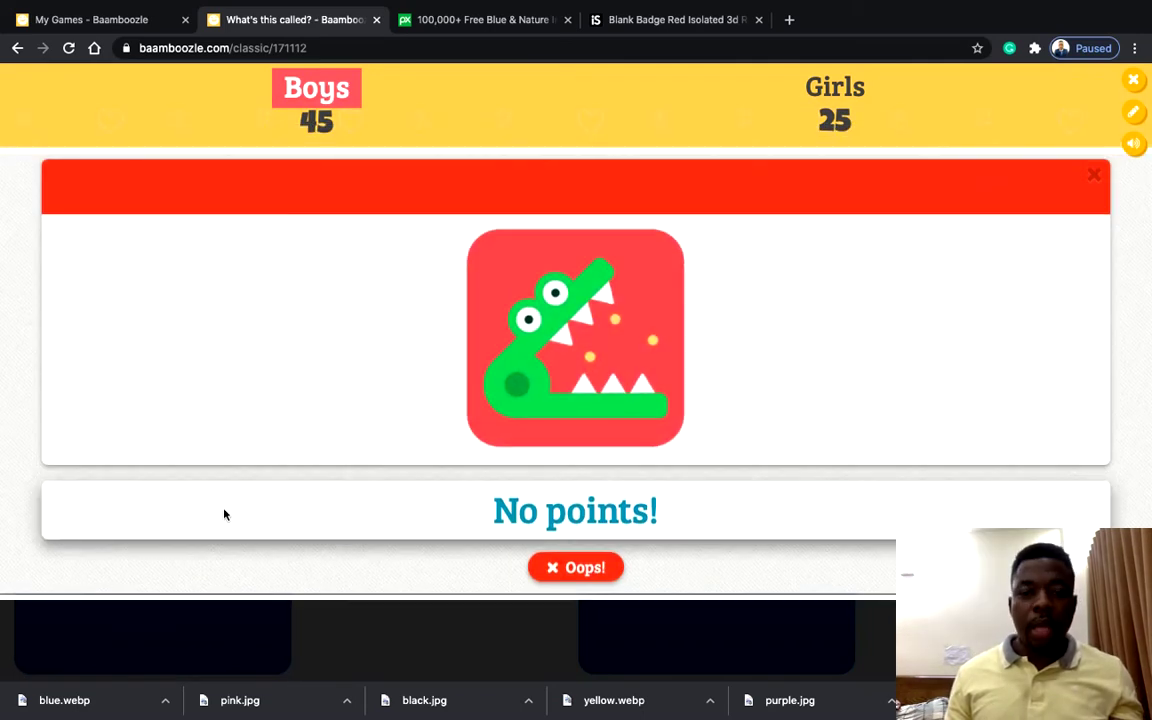
Step: Pass the no-points turn, then open tile 7 and accept its 20-point penalty
{"action": "left_click", "coordinate": [574, 568]}
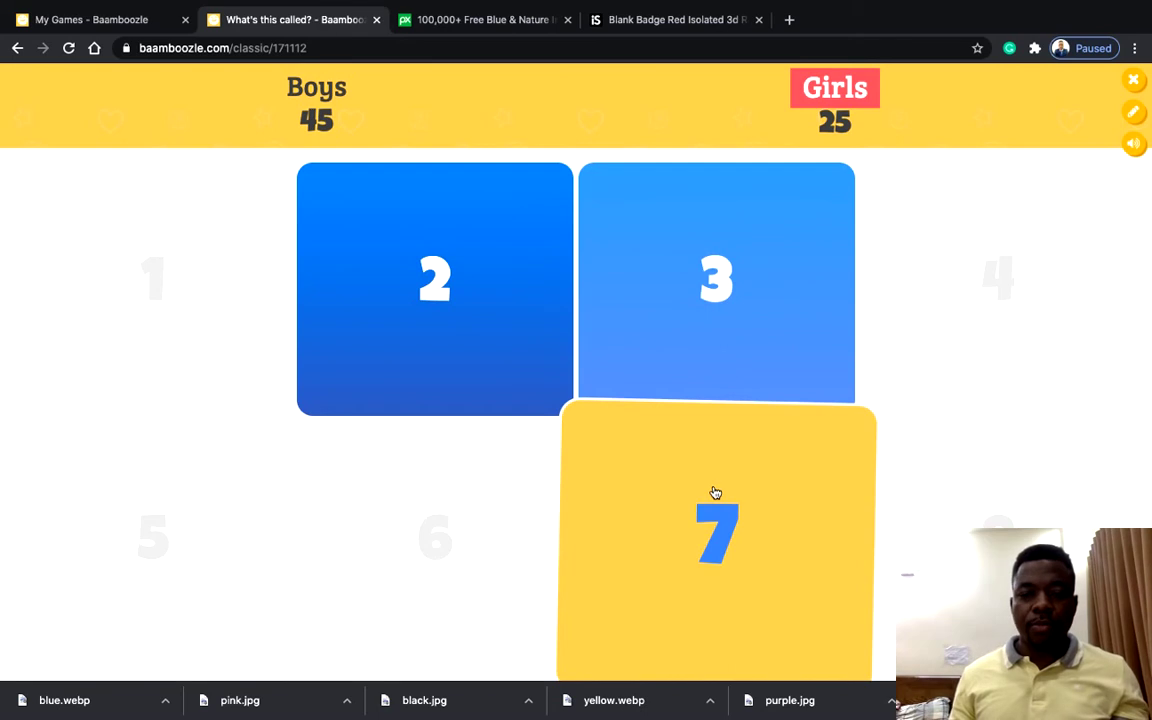
{"action": "left_click", "coordinate": [715, 492]}
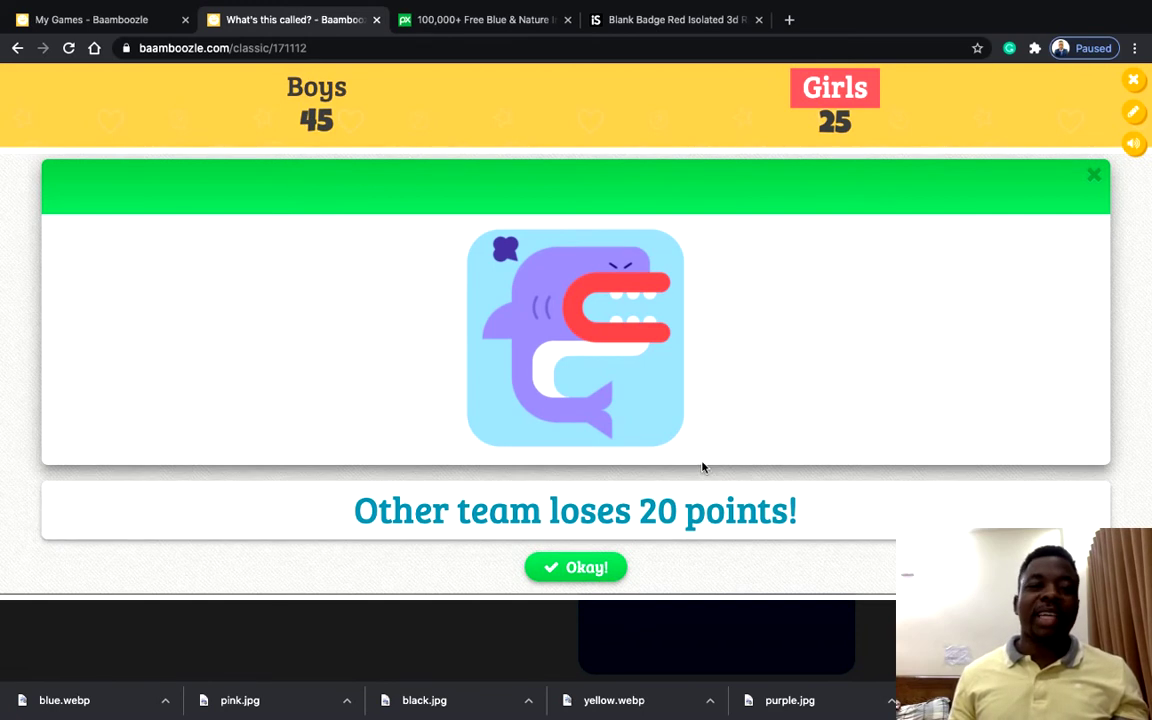
{"action": "left_click", "coordinate": [592, 567]}
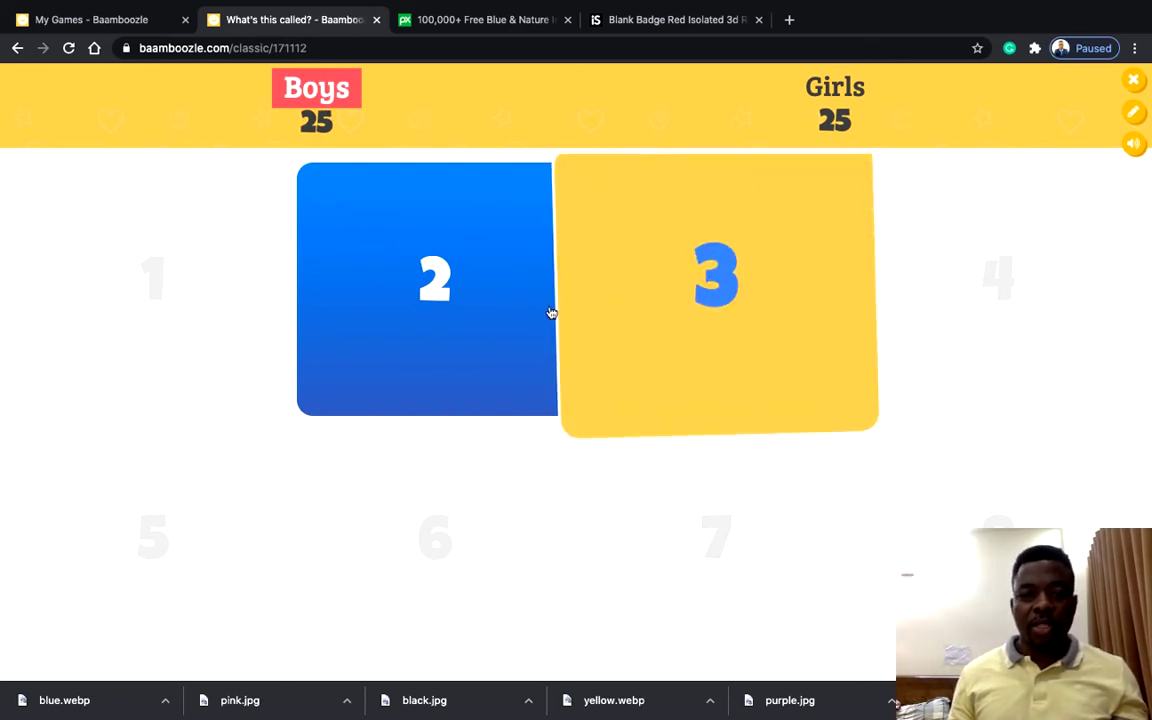
Step: Mark the Boys wrong on tile 3's orange question and reveal tile 2's red-hearts answer for the Girls
{"action": "left_click", "coordinate": [674, 293]}
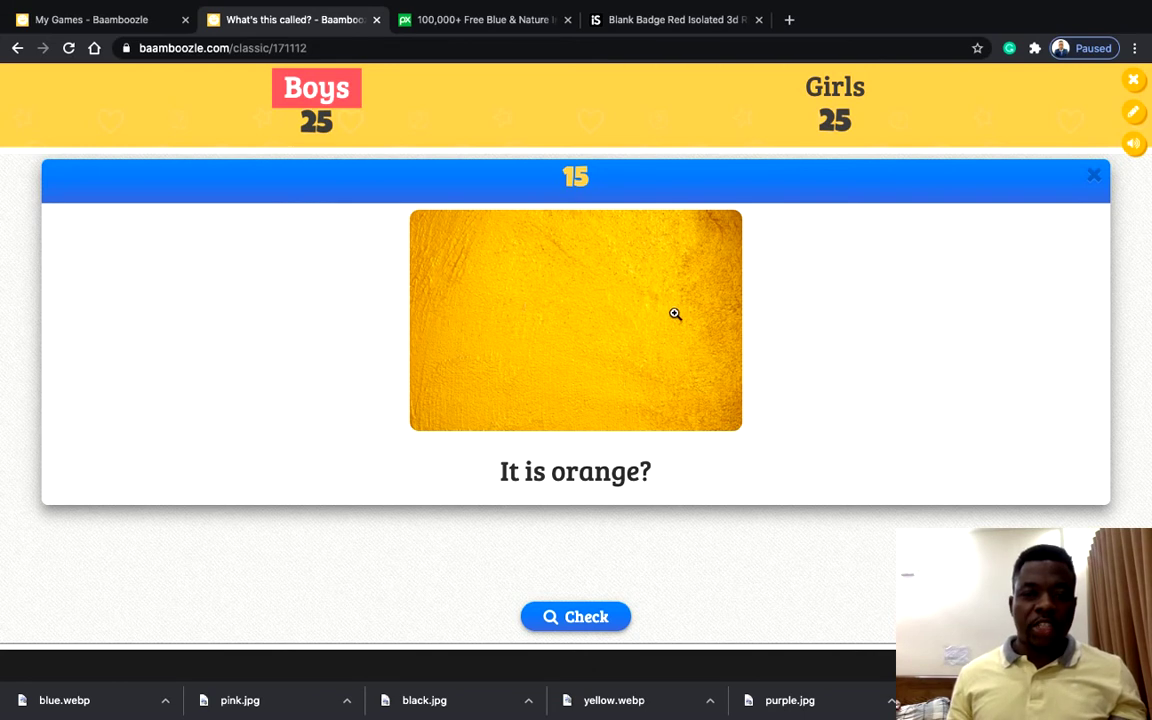
{"action": "left_click", "coordinate": [598, 612]}
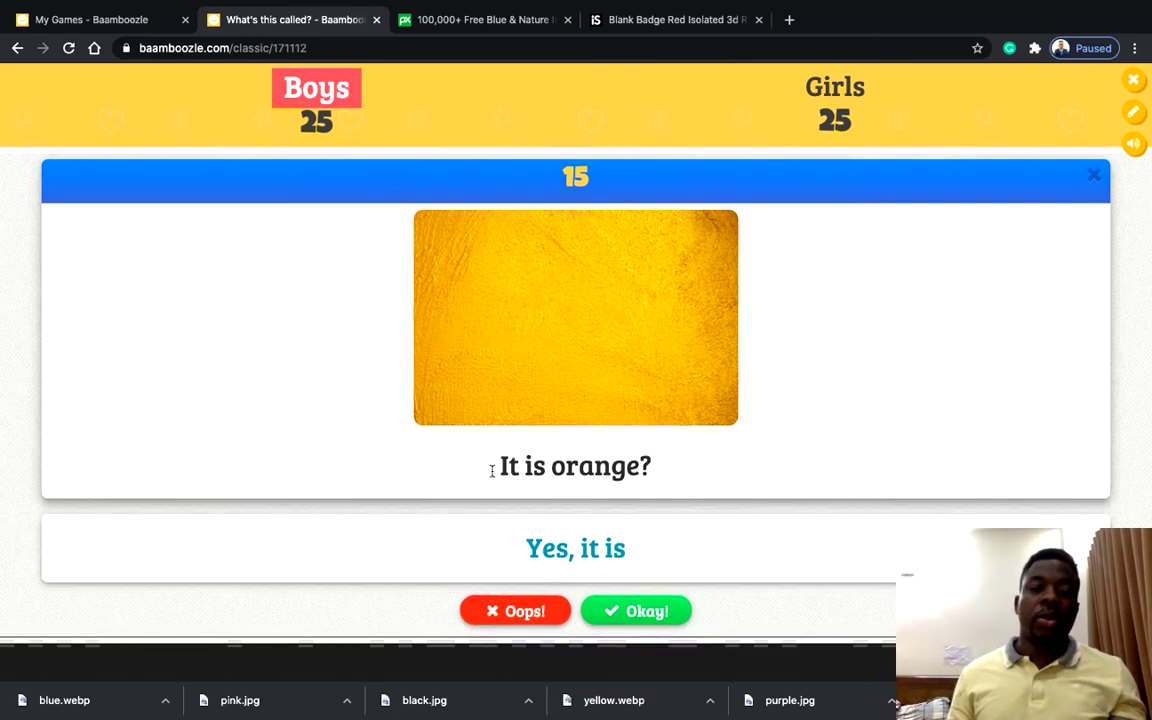
{"action": "left_click", "coordinate": [514, 614]}
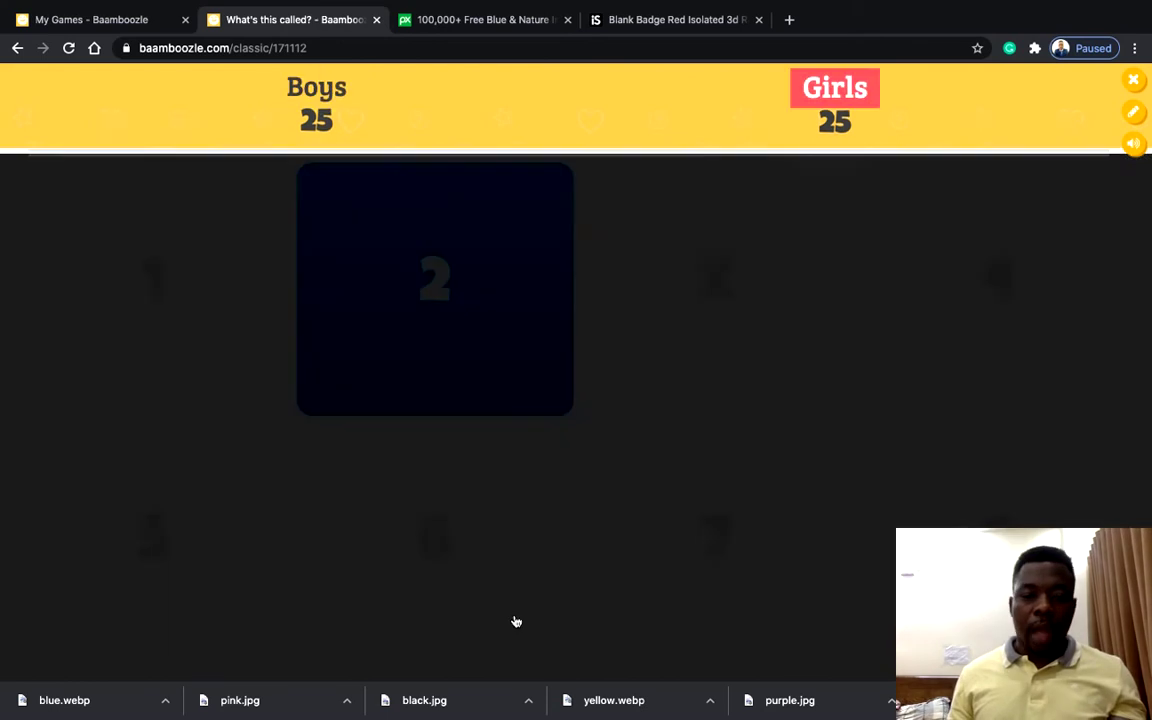
{"action": "left_click", "coordinate": [489, 226]}
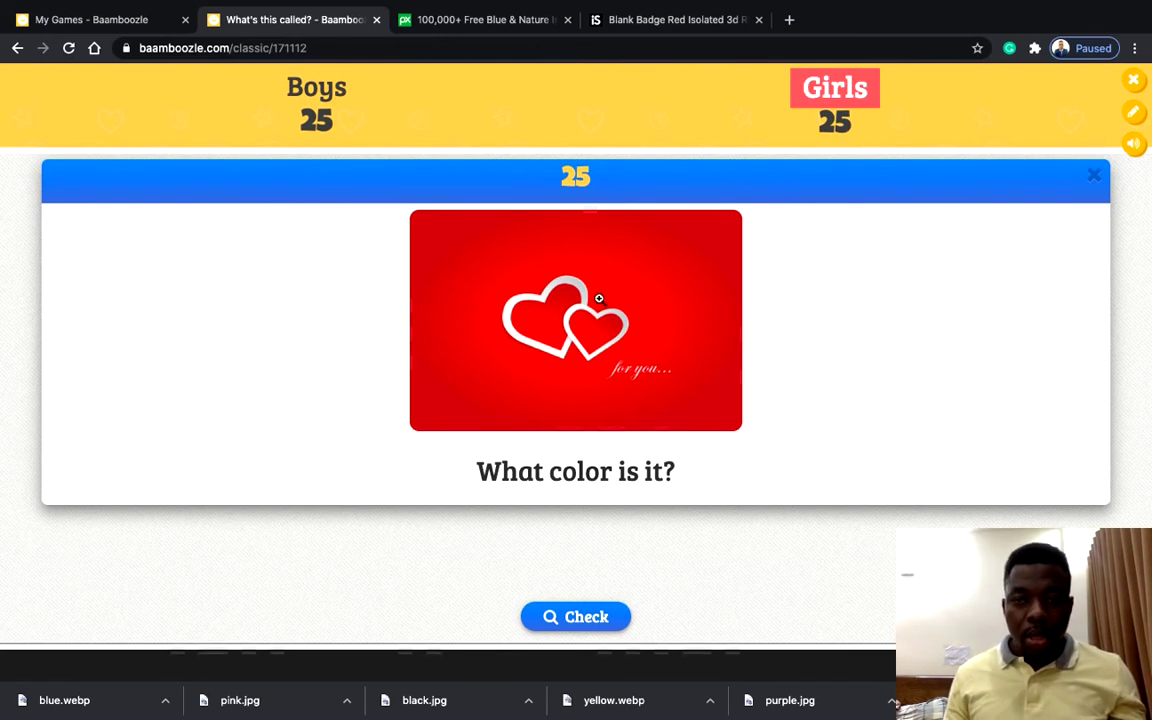
{"action": "left_click", "coordinate": [597, 617]}
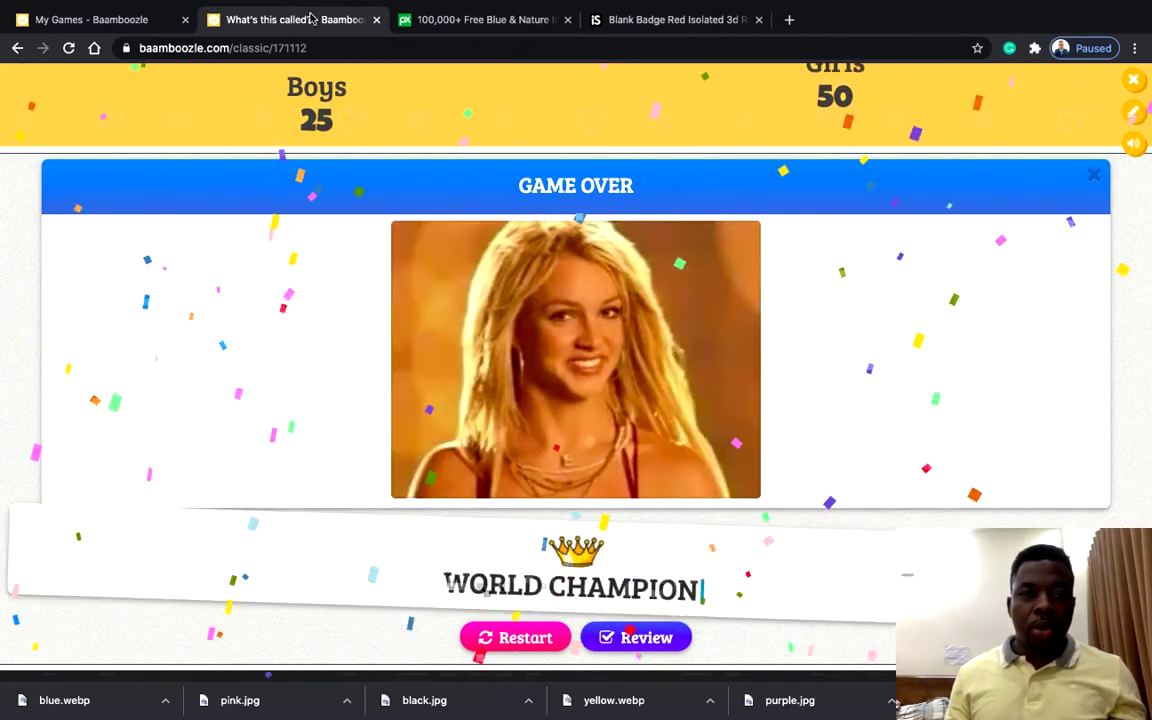
Step: Close the iStock and Pixabay image tabs and go back to the game's preview page
{"action": "left_click", "coordinate": [759, 20]}
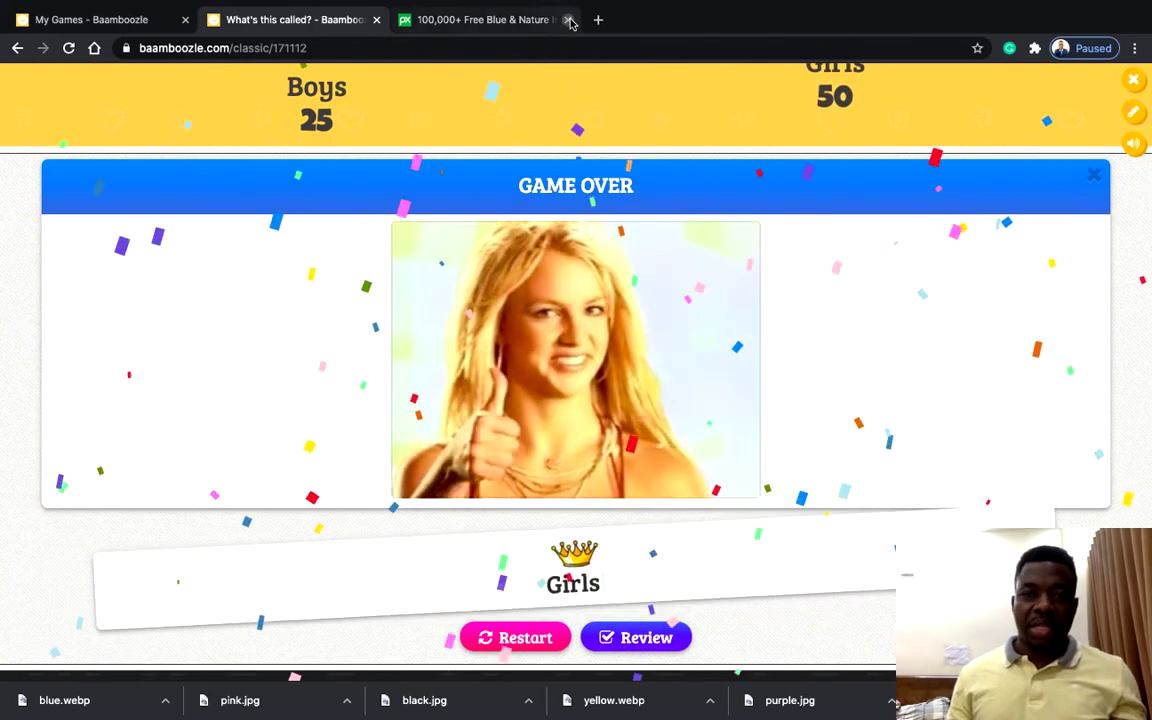
{"action": "left_click", "coordinate": [568, 20]}
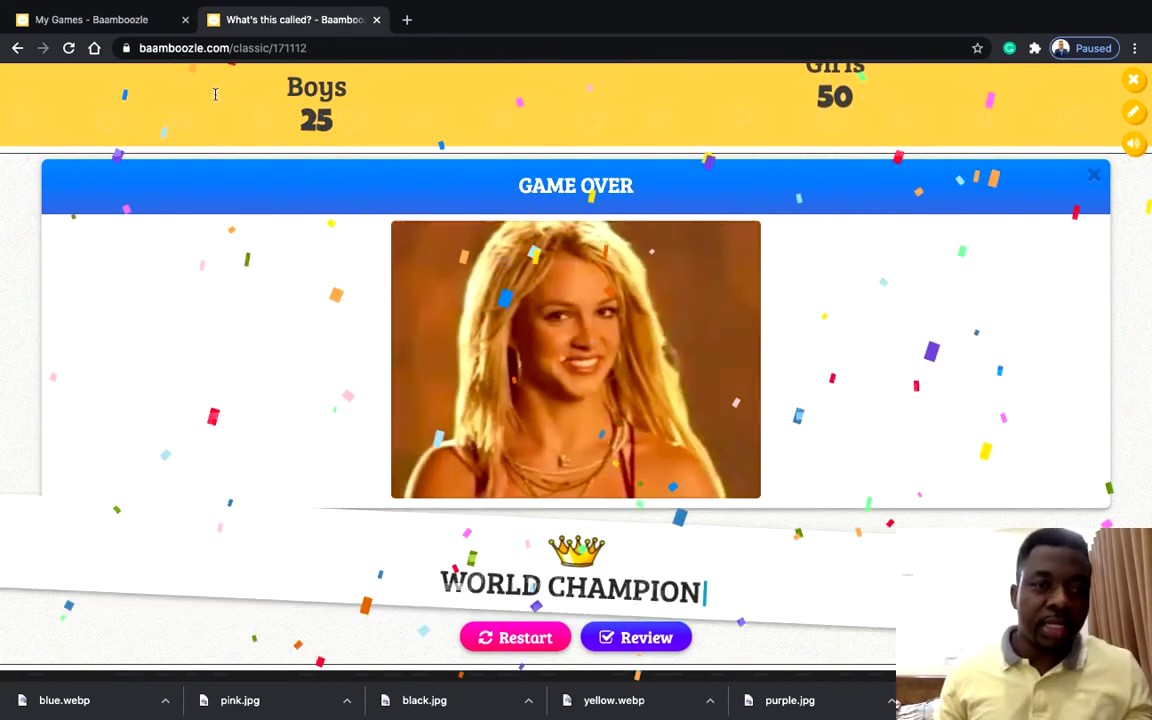
{"action": "left_click", "coordinate": [18, 48]}
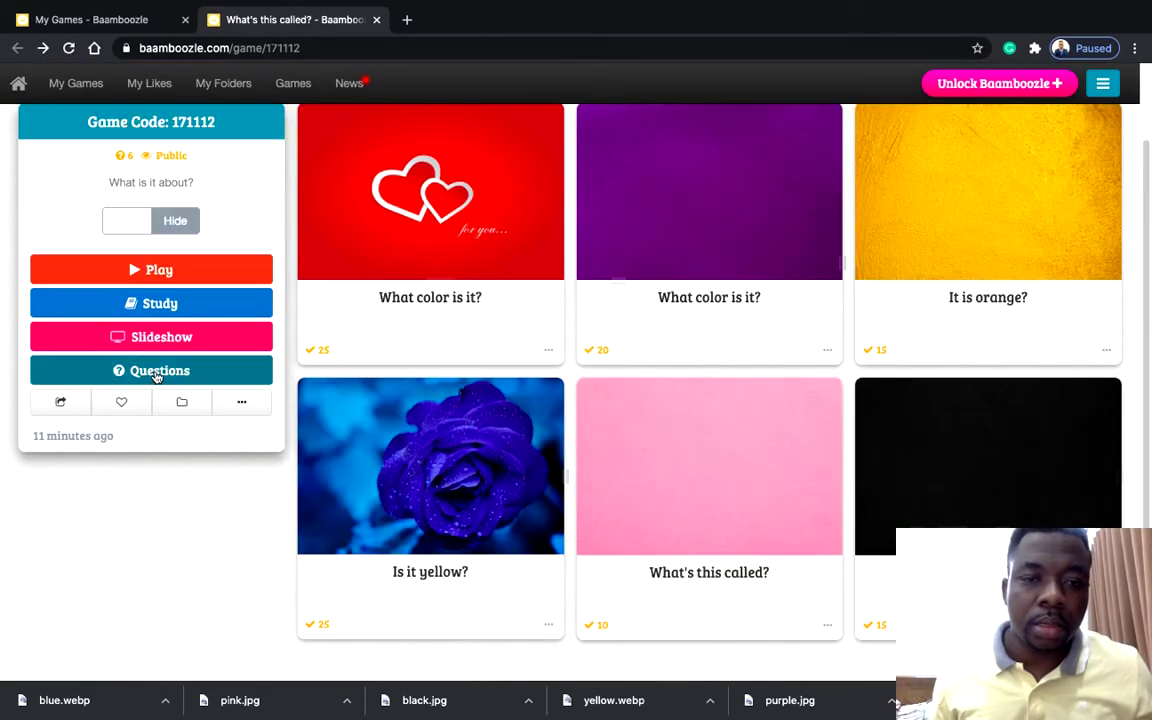
Step: Launch a new Classic game with the question timer on at 20 seconds
{"action": "left_click", "coordinate": [159, 270]}
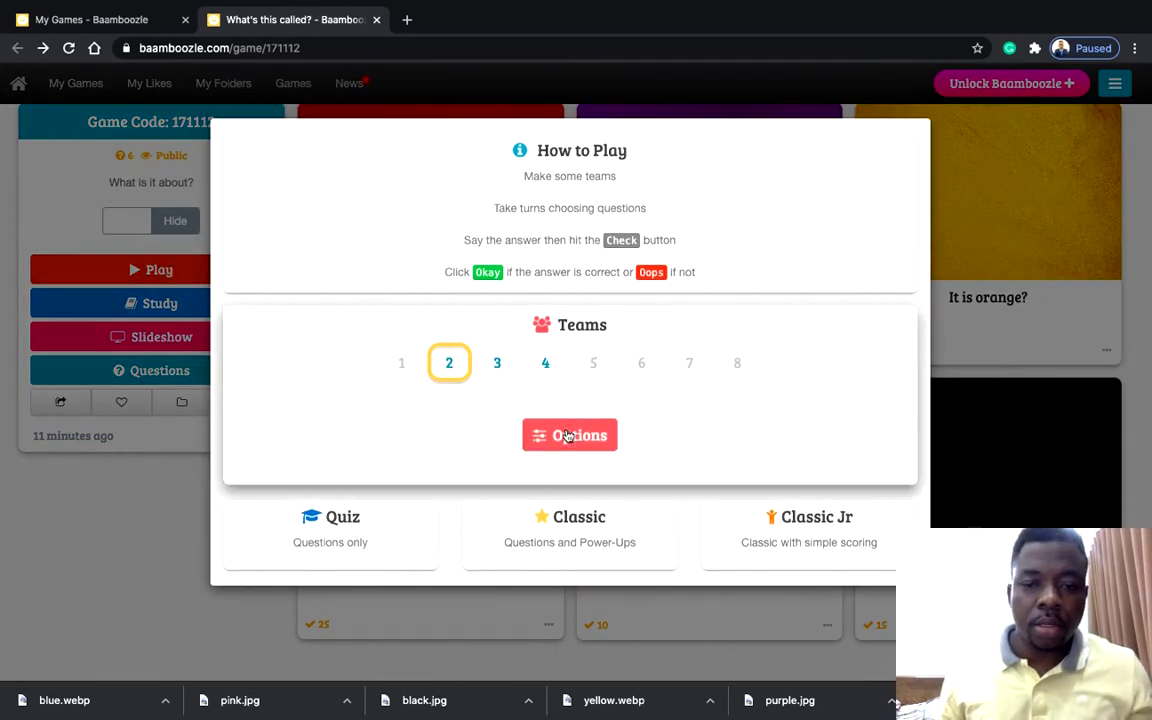
{"action": "left_click", "coordinate": [566, 433]}
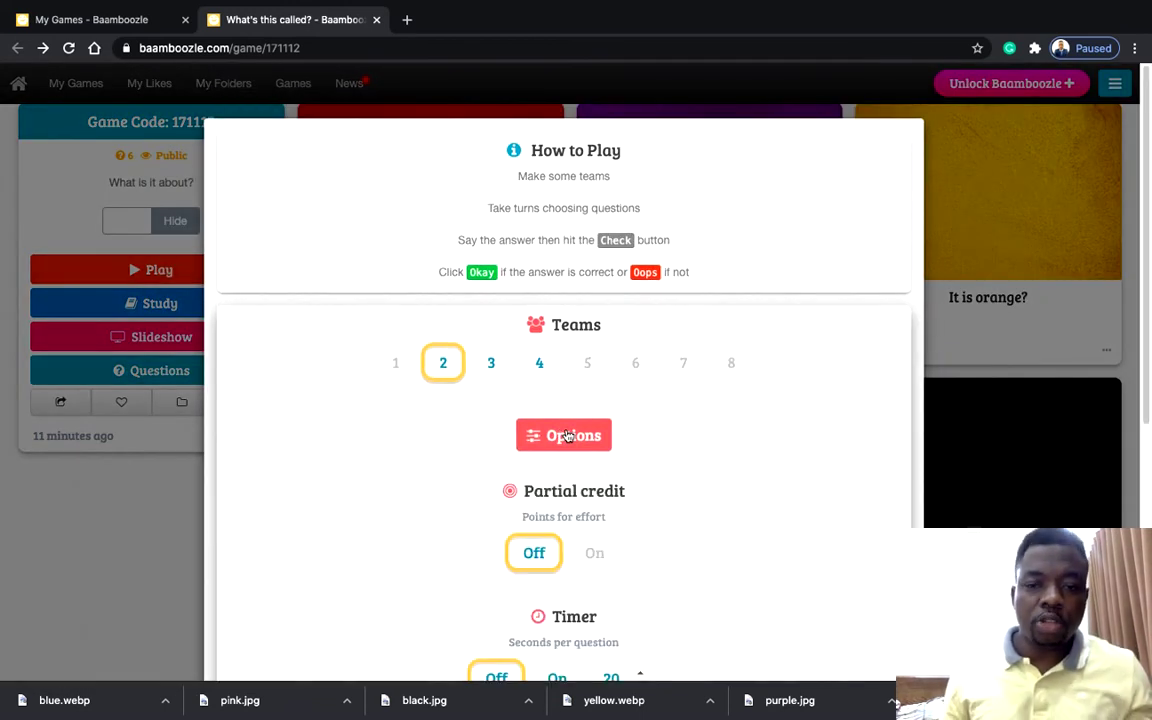
{"action": "scroll", "coordinate": [567, 608], "scroll_direction": "down", "scroll_amount": 2}
{"action": "left_click", "coordinate": [557, 628]}
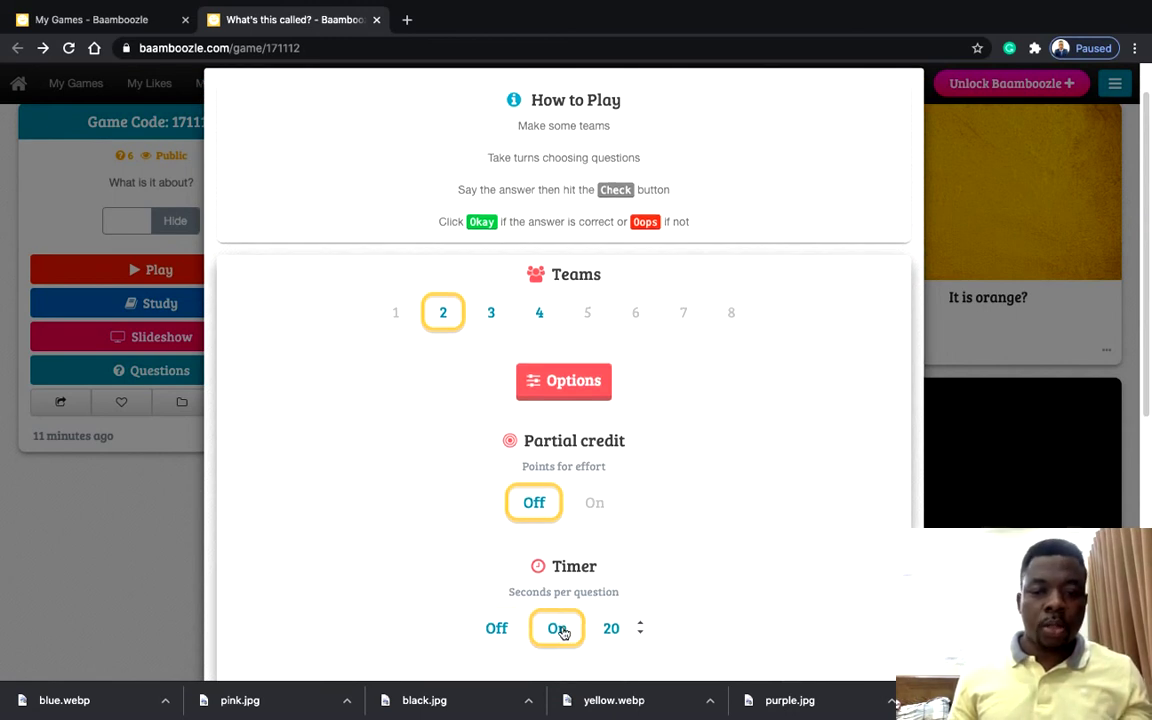
{"action": "left_click", "coordinate": [498, 630]}
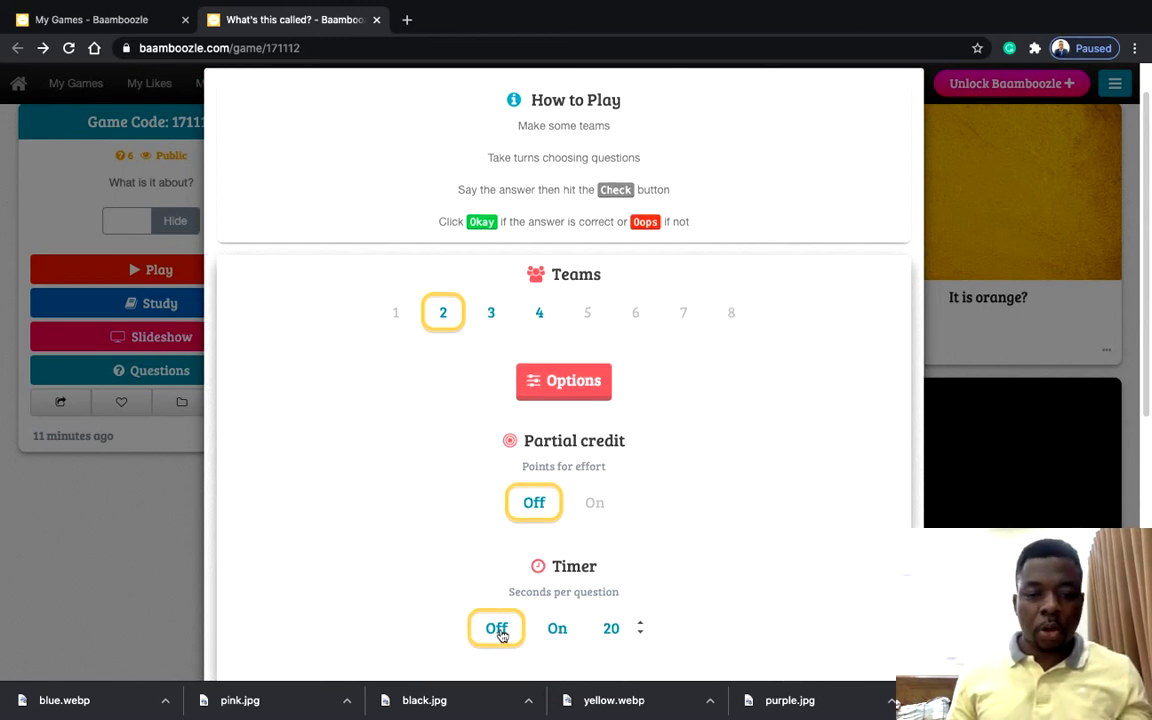
{"action": "left_click", "coordinate": [557, 630]}
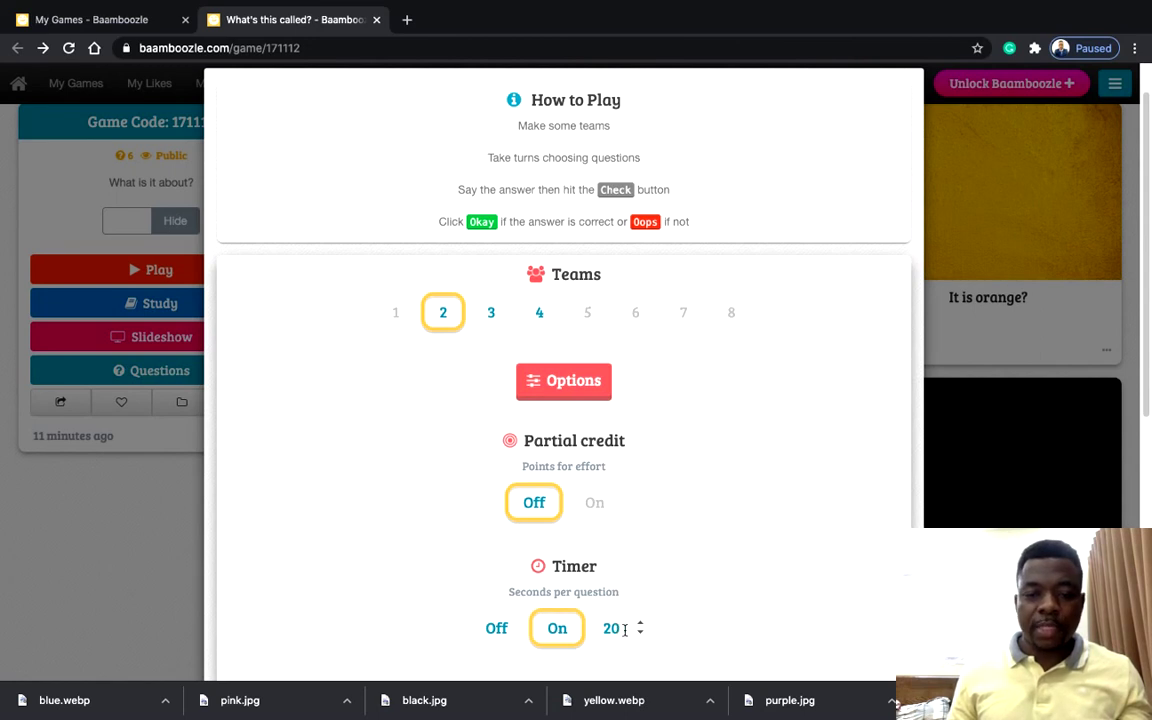
{"action": "scroll", "coordinate": [592, 584], "scroll_direction": "down", "scroll_amount": 3}
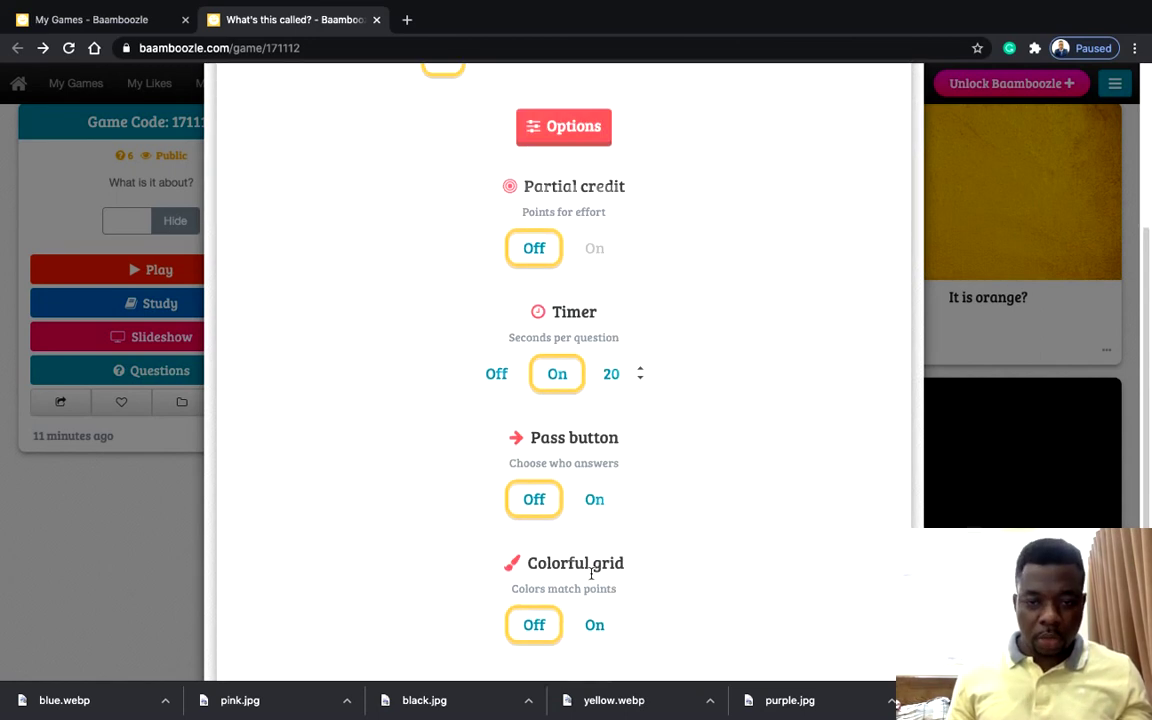
{"action": "scroll", "coordinate": [586, 607], "scroll_direction": "down", "scroll_amount": 1}
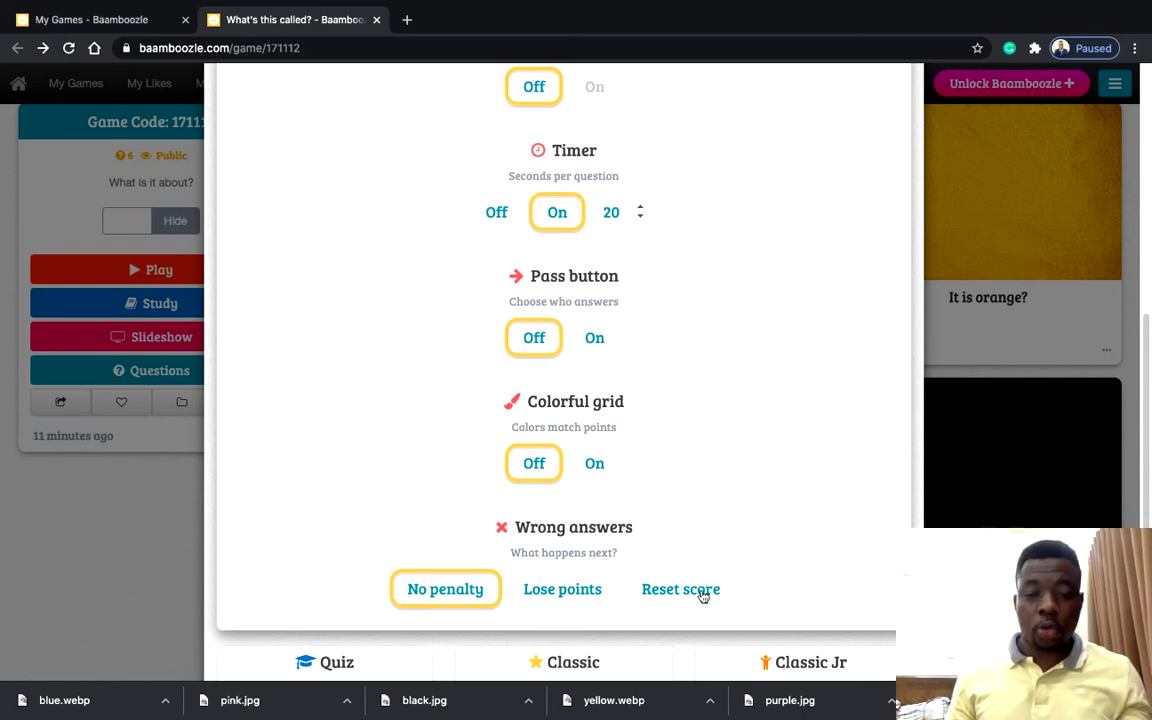
{"action": "left_click", "coordinate": [575, 663]}
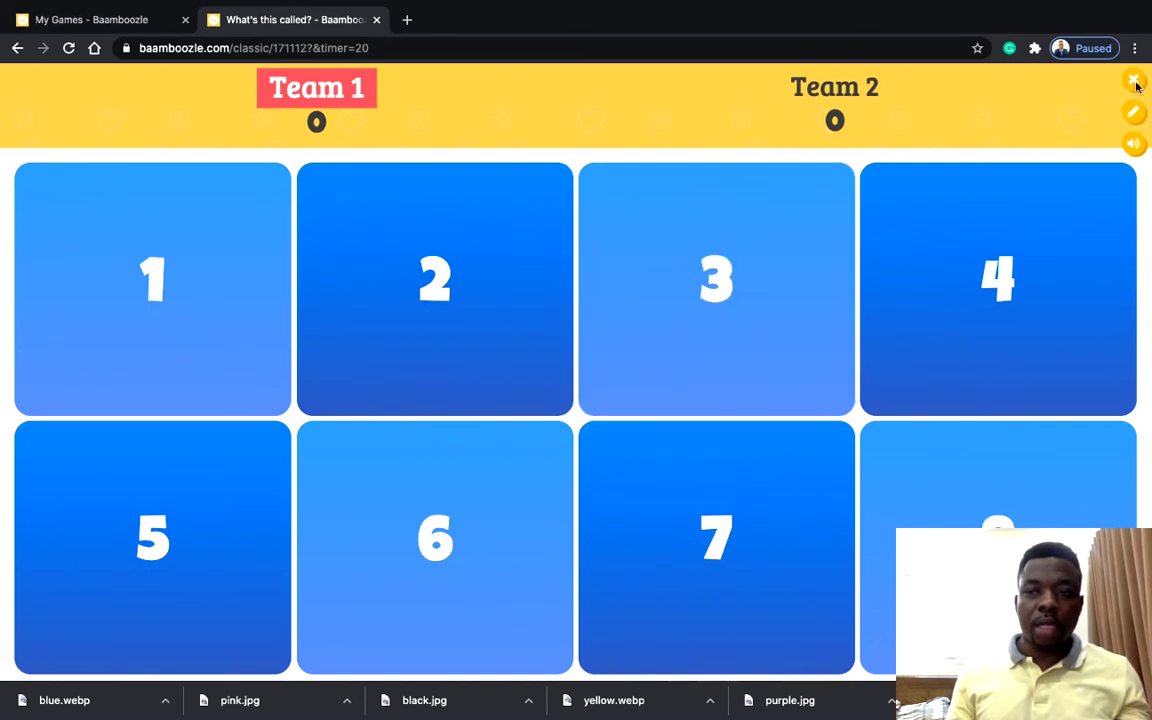
Step: Rename Team 1 to Winter and Team 2 to Summer
{"action": "left_click", "coordinate": [1134, 115]}
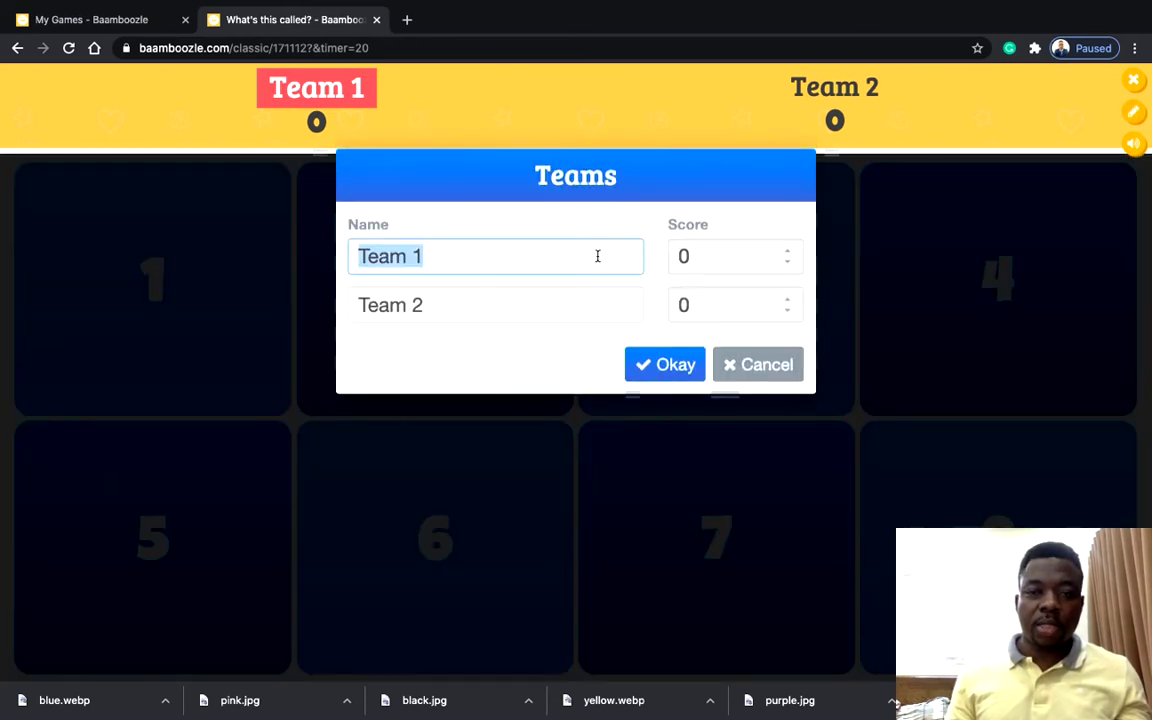
{"action": "key", "text": "BackSpace"}
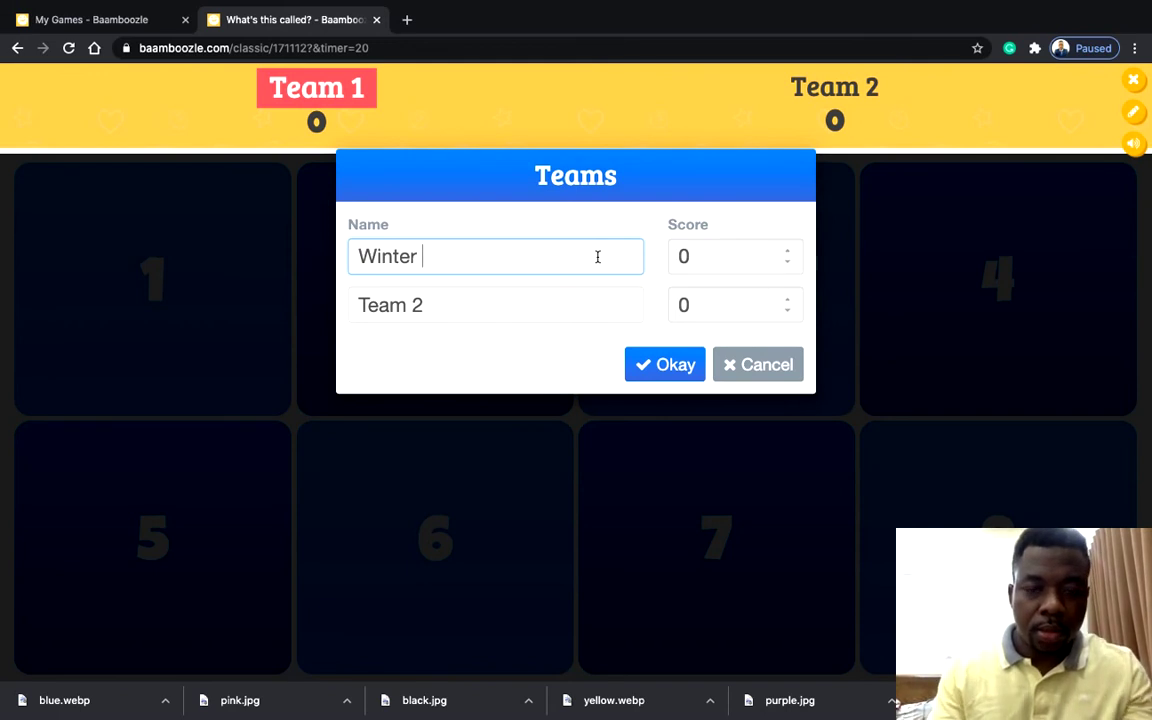
{"action": "left_click", "coordinate": [524, 305]}
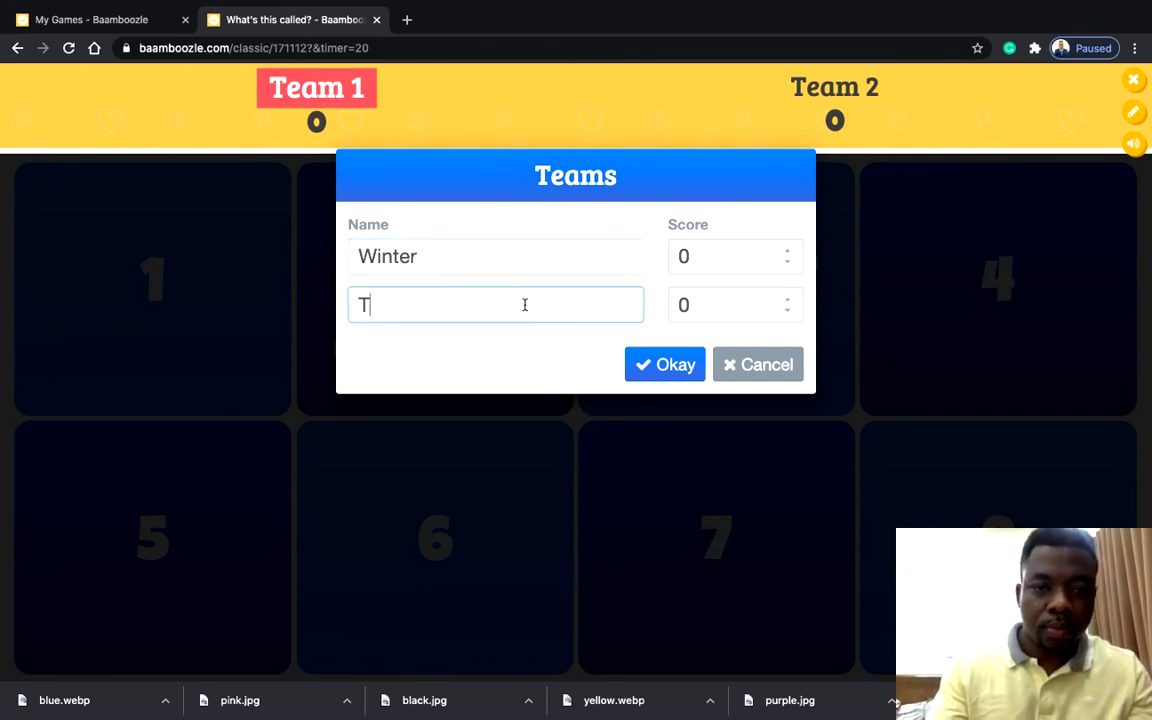
{"action": "type", "text": "Summer"}
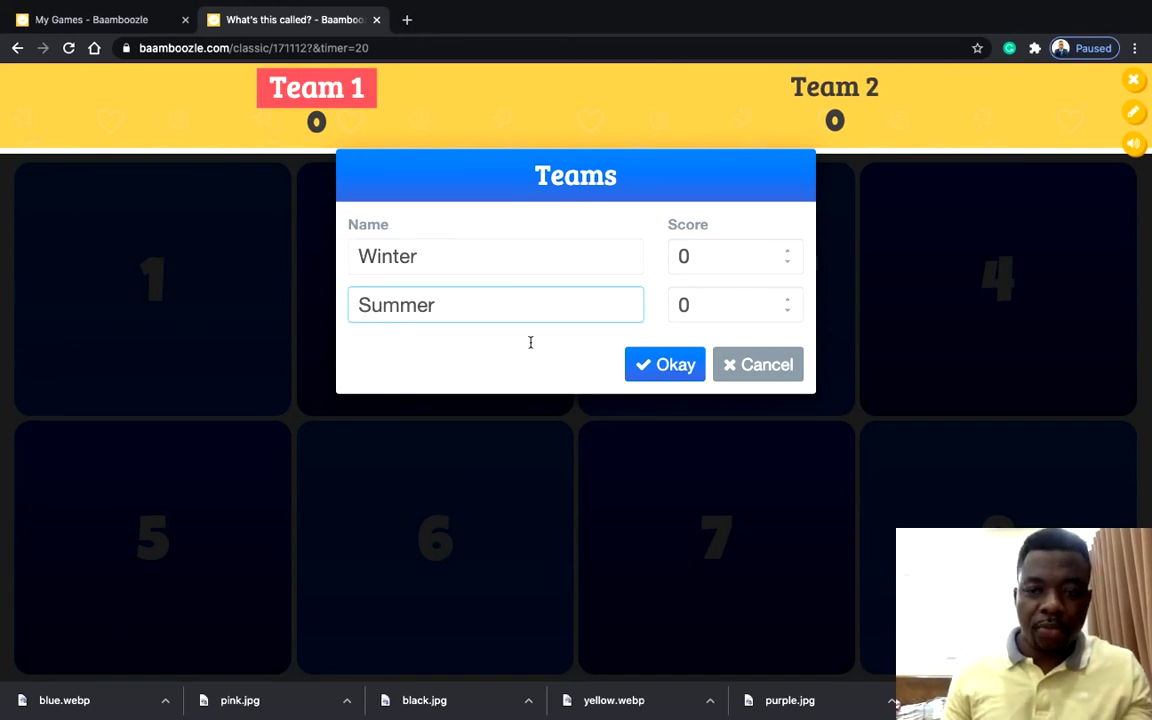
{"action": "left_click", "coordinate": [633, 367]}
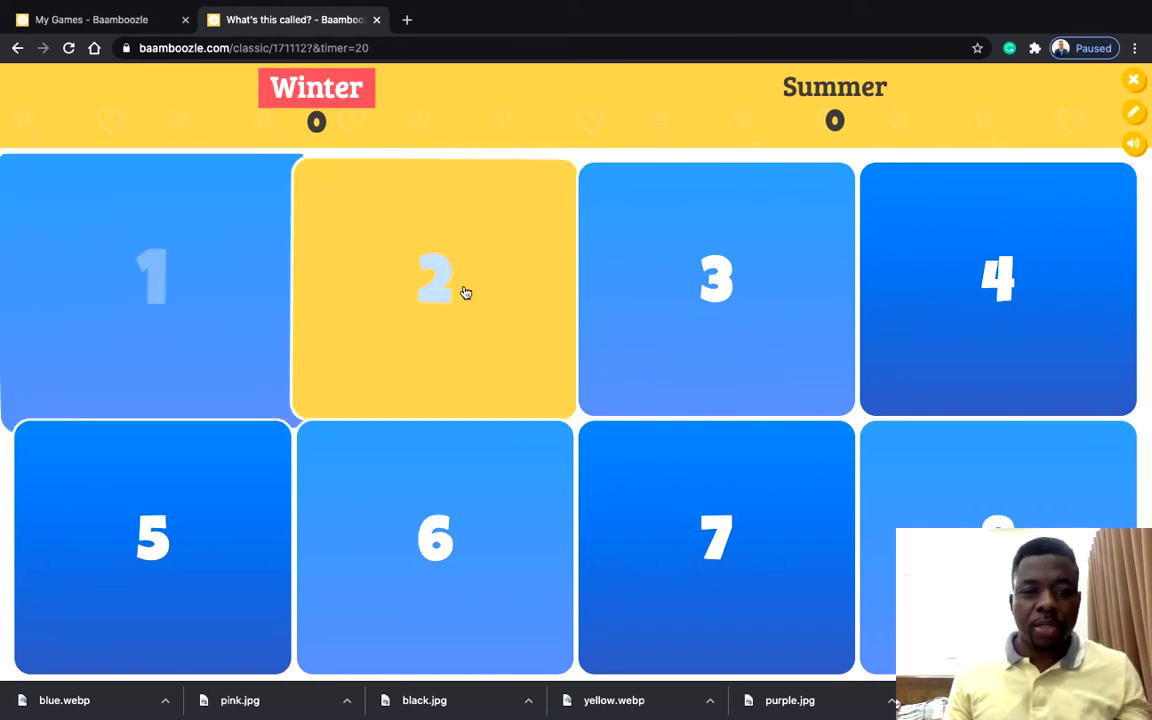
Step: Award Winter 20 points for purple on tile 7, then open tile 2's red-hearts question for Summer
{"action": "left_click", "coordinate": [704, 518]}
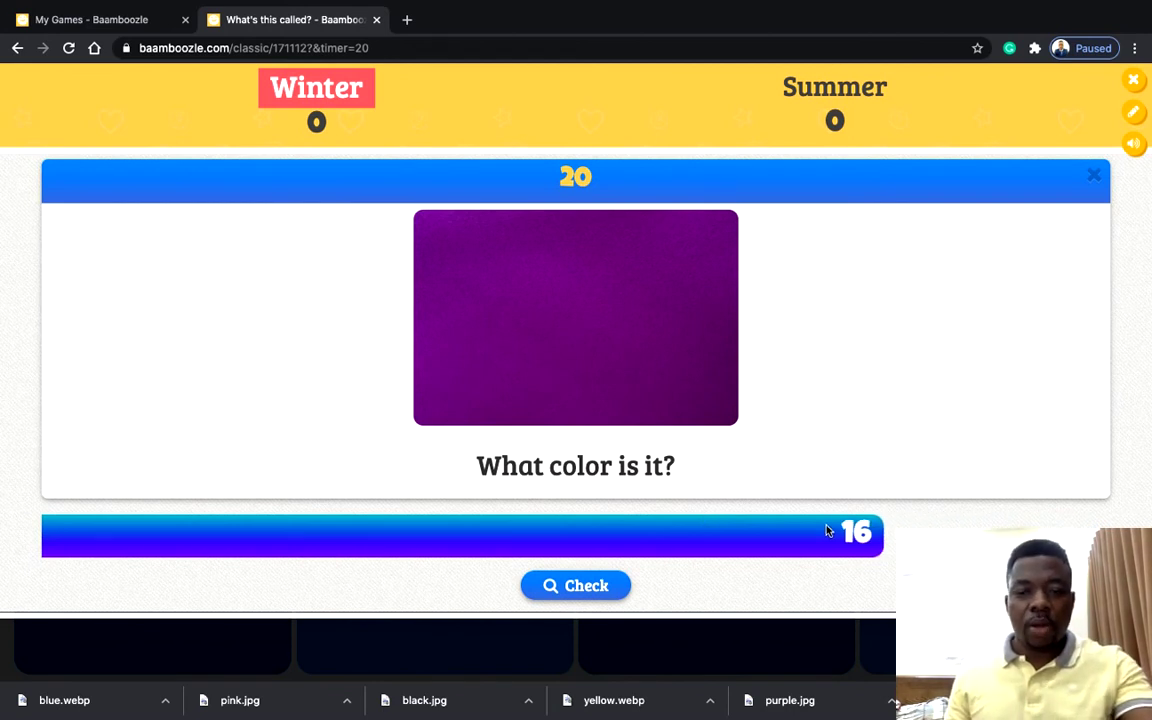
{"action": "left_click", "coordinate": [603, 588]}
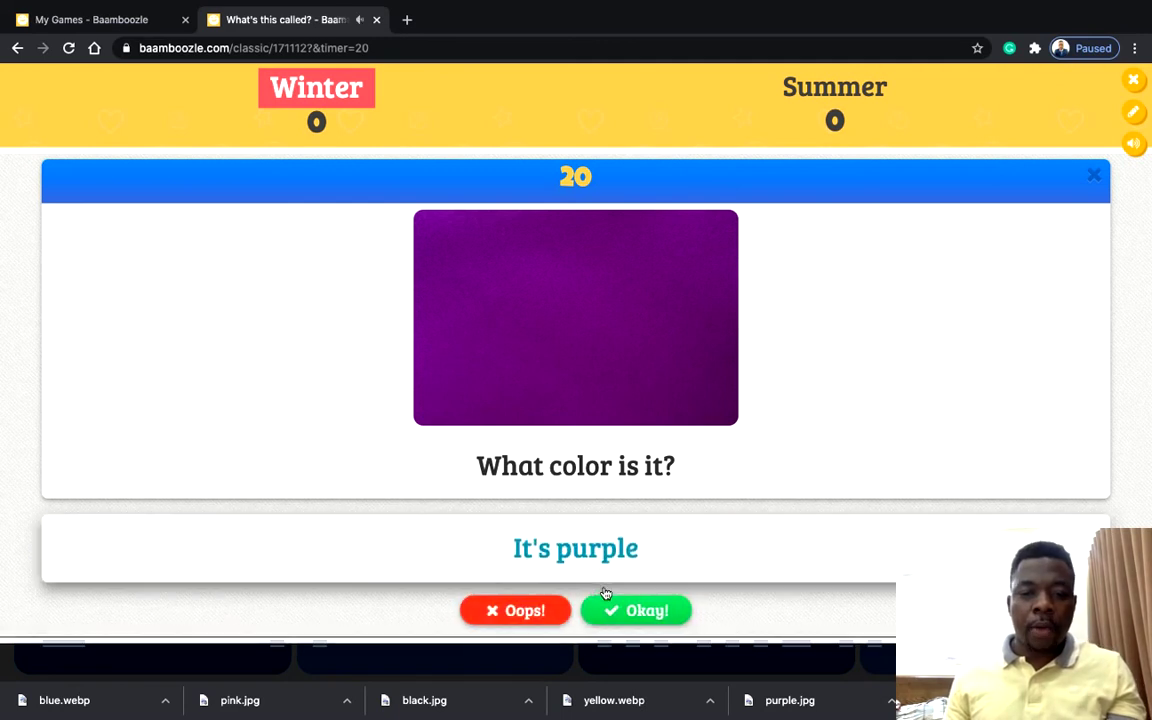
{"action": "left_click", "coordinate": [654, 613]}
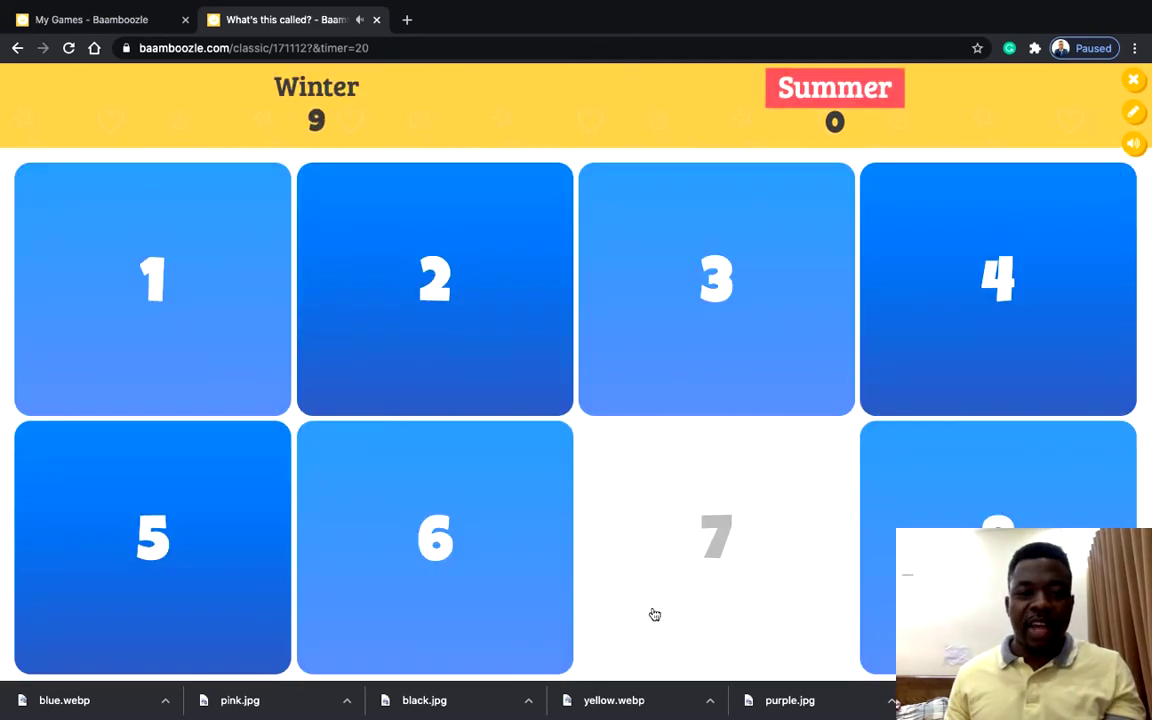
{"action": "left_click", "coordinate": [735, 320]}
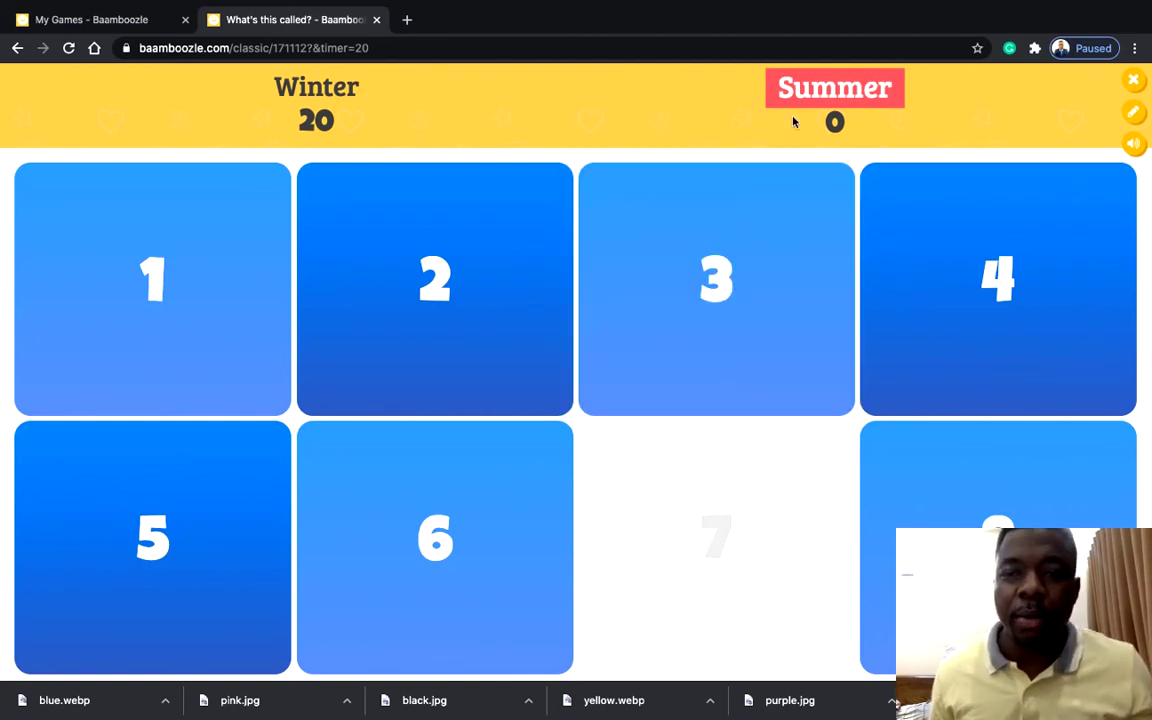
{"action": "left_click", "coordinate": [430, 320]}
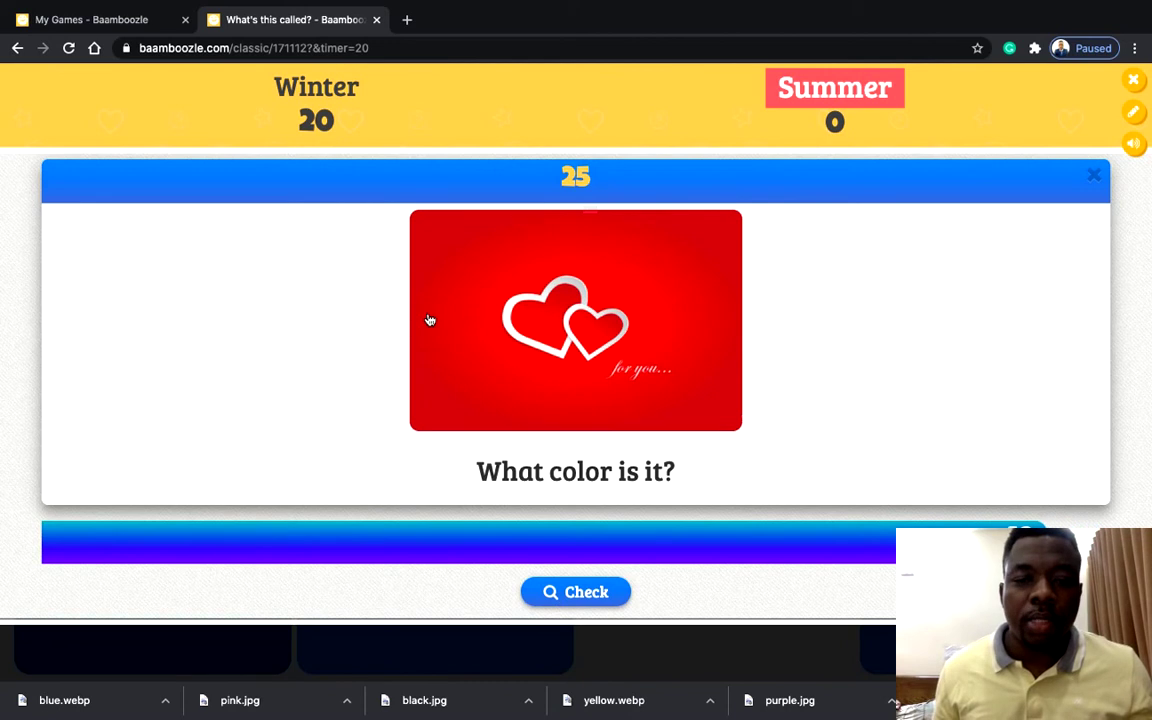
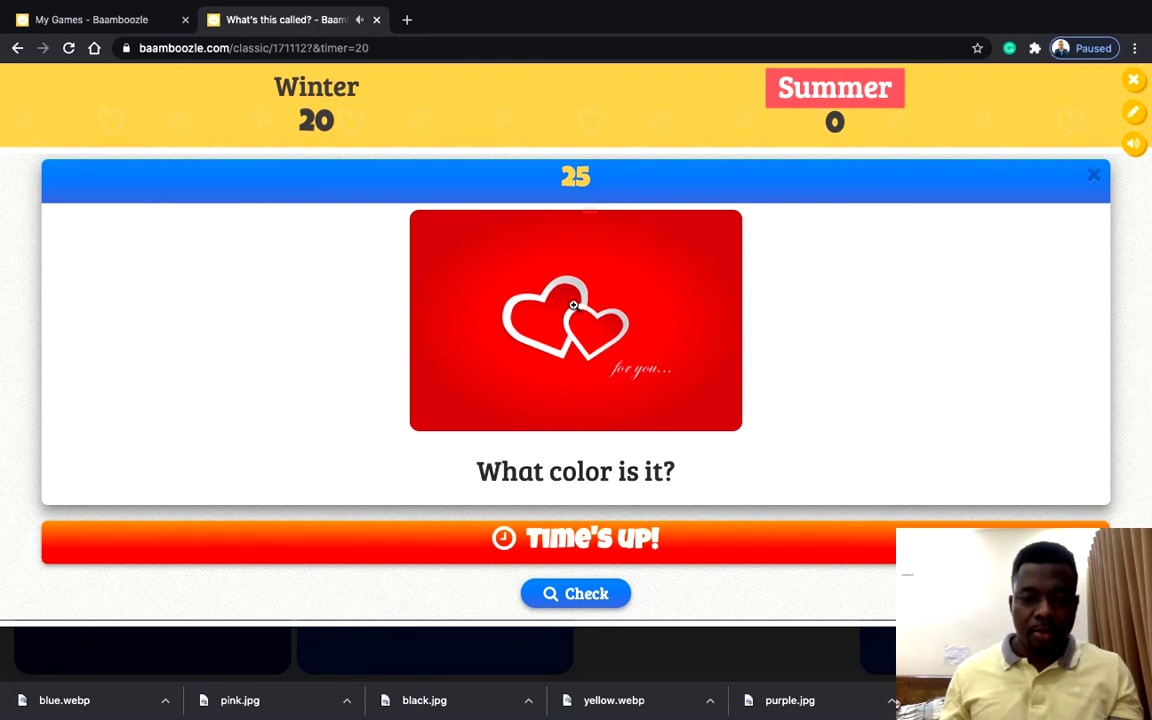
Step: Mark Summer's red hearts answer and Winter's tile 8 blue rose answer wrong
{"action": "left_click", "coordinate": [595, 590]}
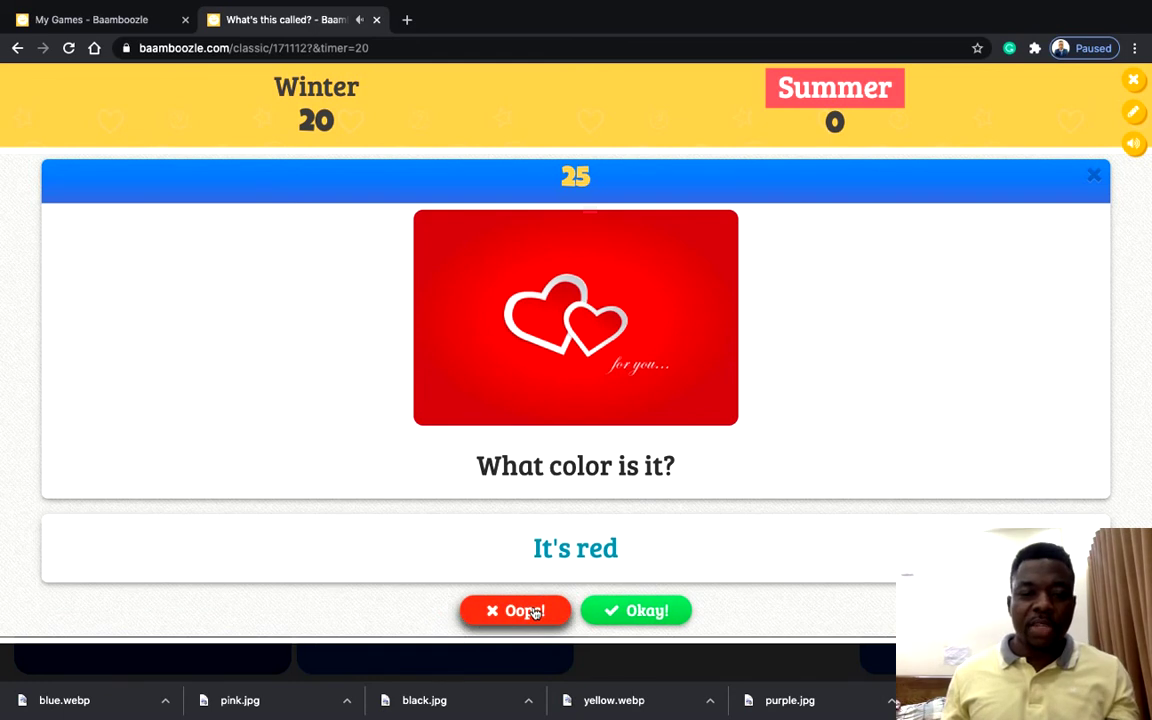
{"action": "left_click", "coordinate": [533, 611]}
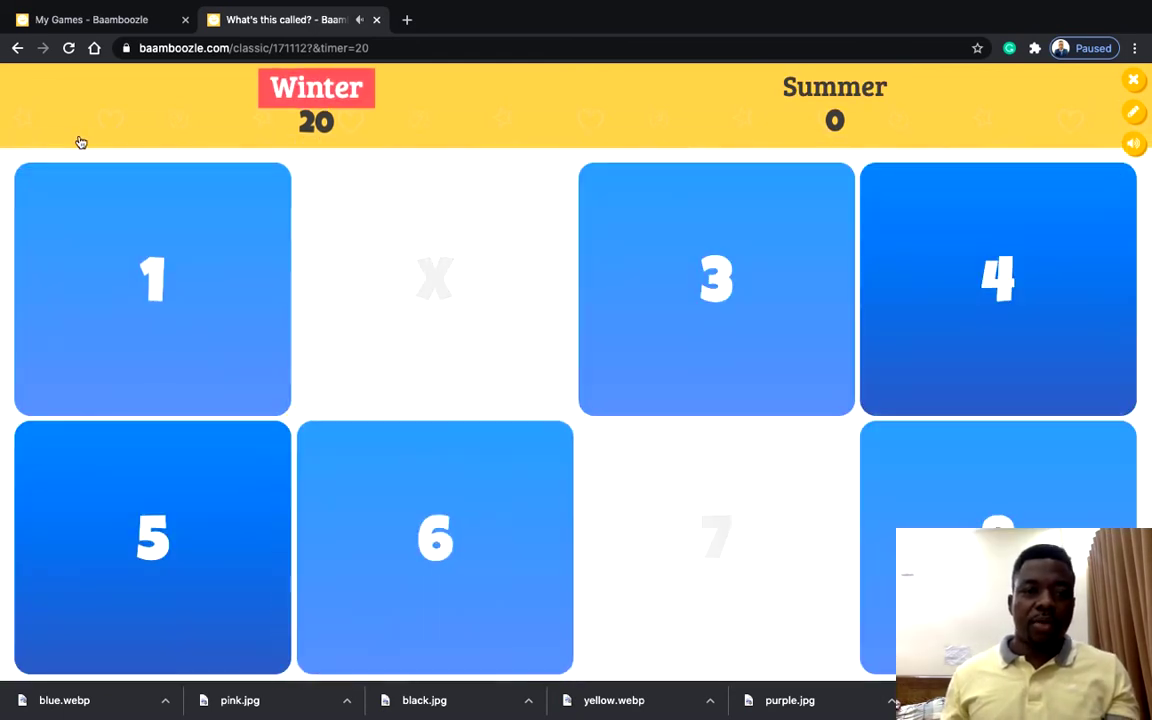
{"action": "left_click", "coordinate": [1027, 497]}
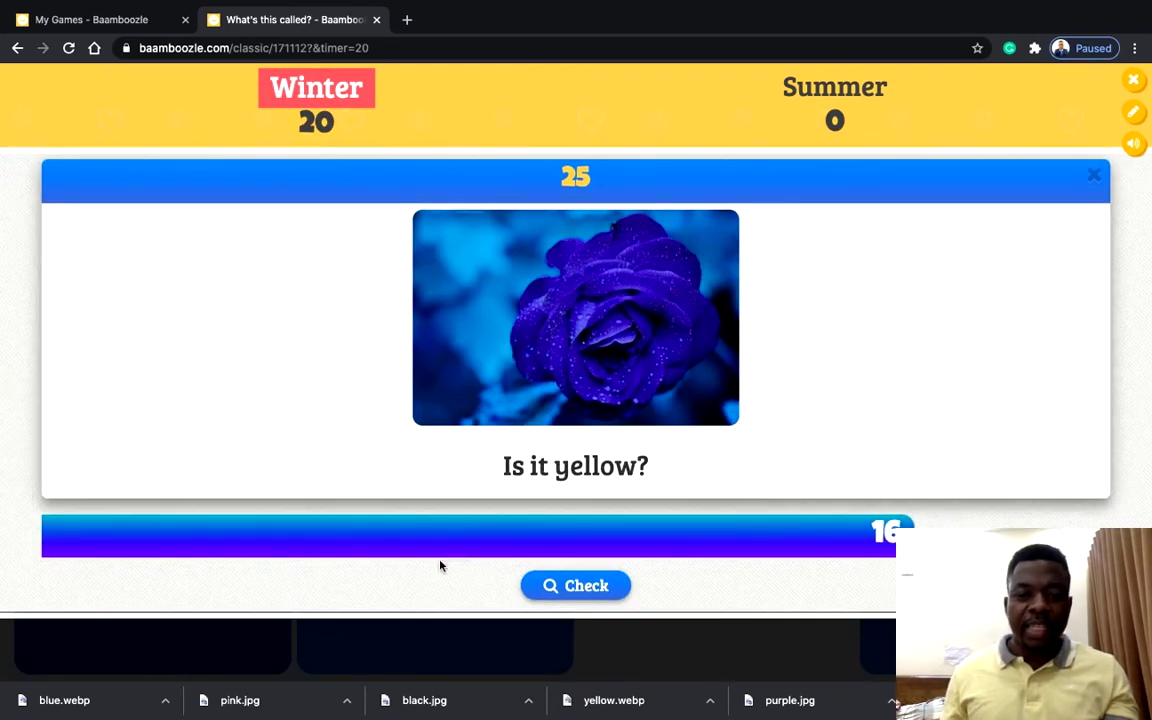
{"action": "left_click", "coordinate": [569, 587]}
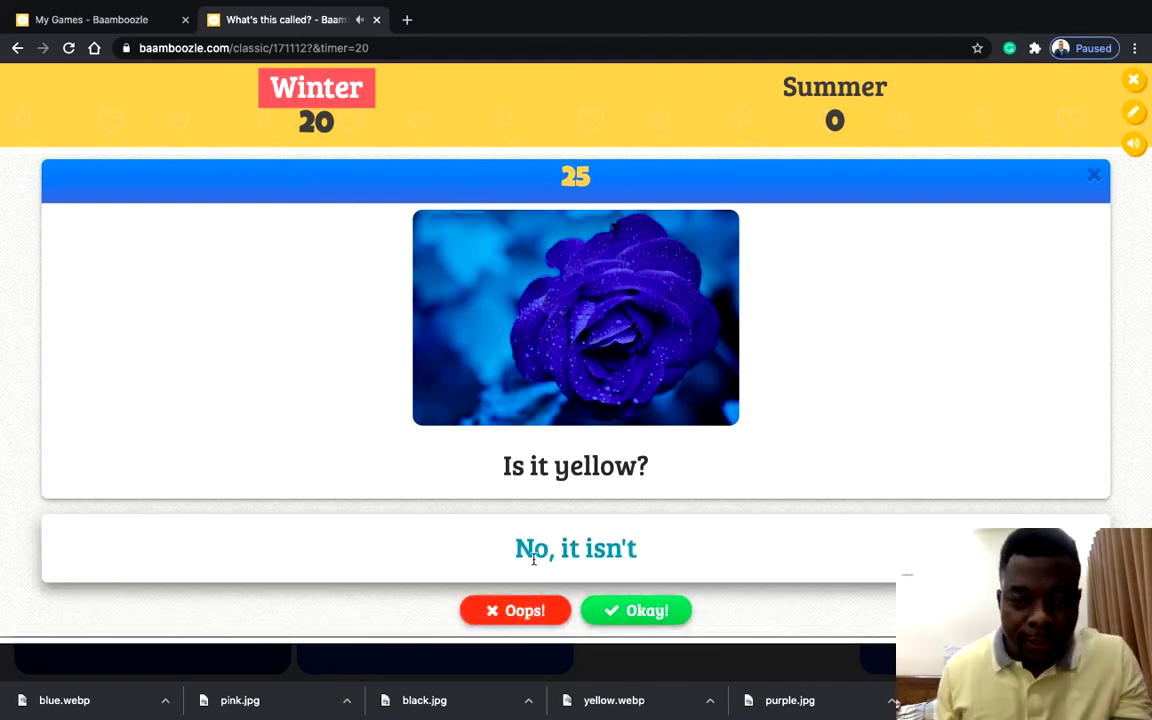
{"action": "left_click", "coordinate": [531, 612]}
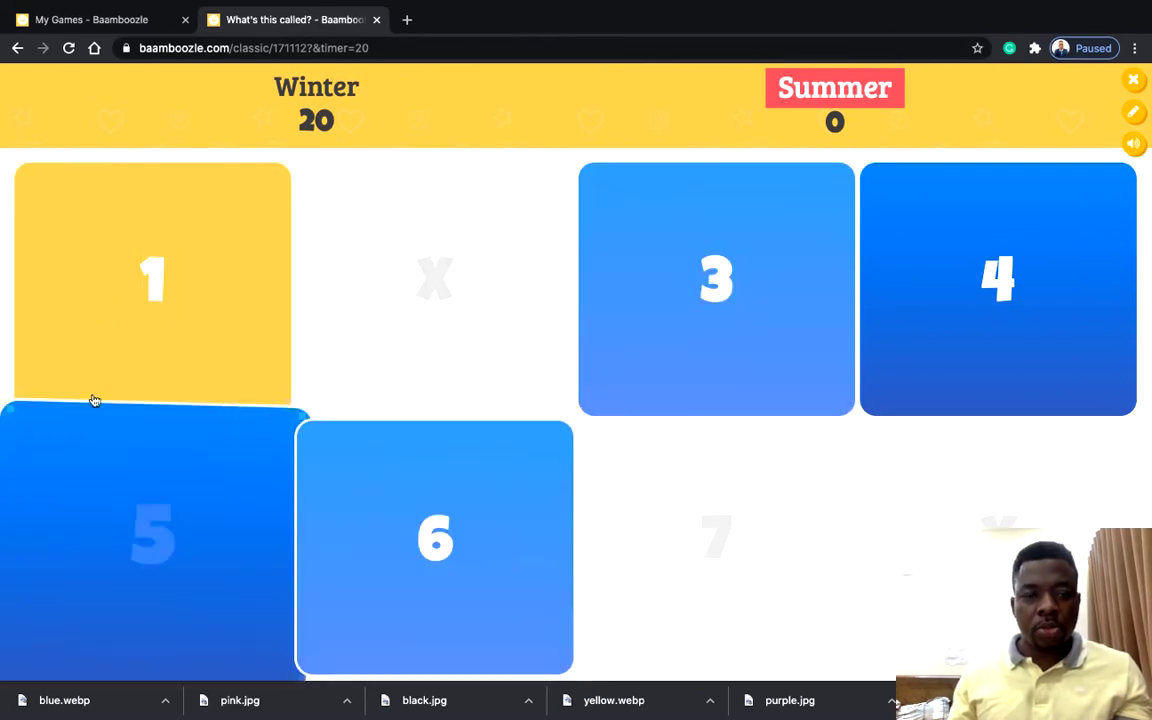
Step: Award Summer the points for tile 1's black card question
{"action": "left_click", "coordinate": [104, 301]}
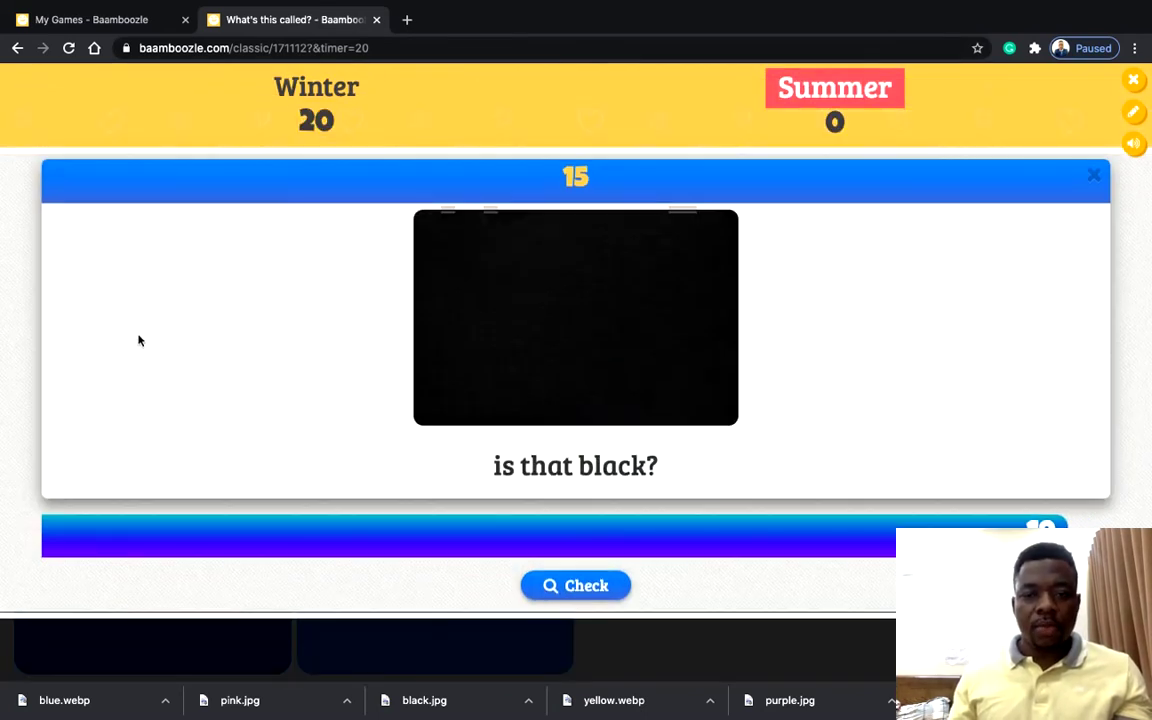
{"action": "left_click", "coordinate": [585, 588]}
{"action": "left_click", "coordinate": [614, 611]}
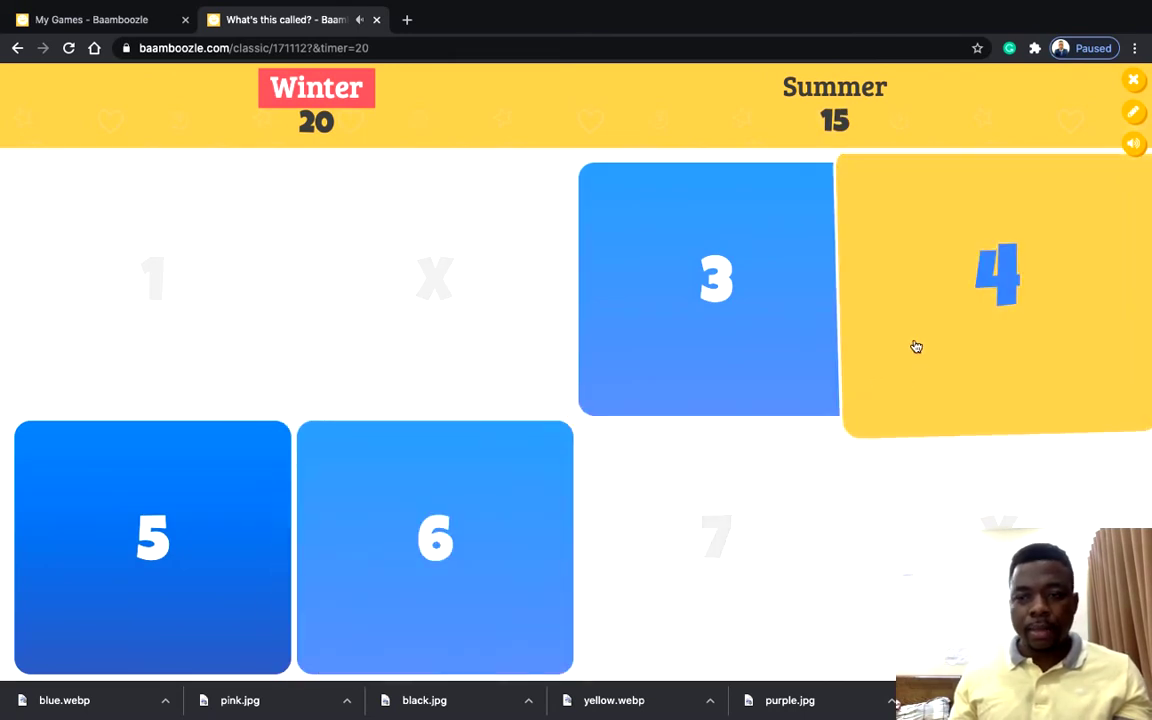
Step: Mark Winter's tile 4 pink card answer wrong and Summer's tile 6 orange answer correct
{"action": "left_click", "coordinate": [916, 346]}
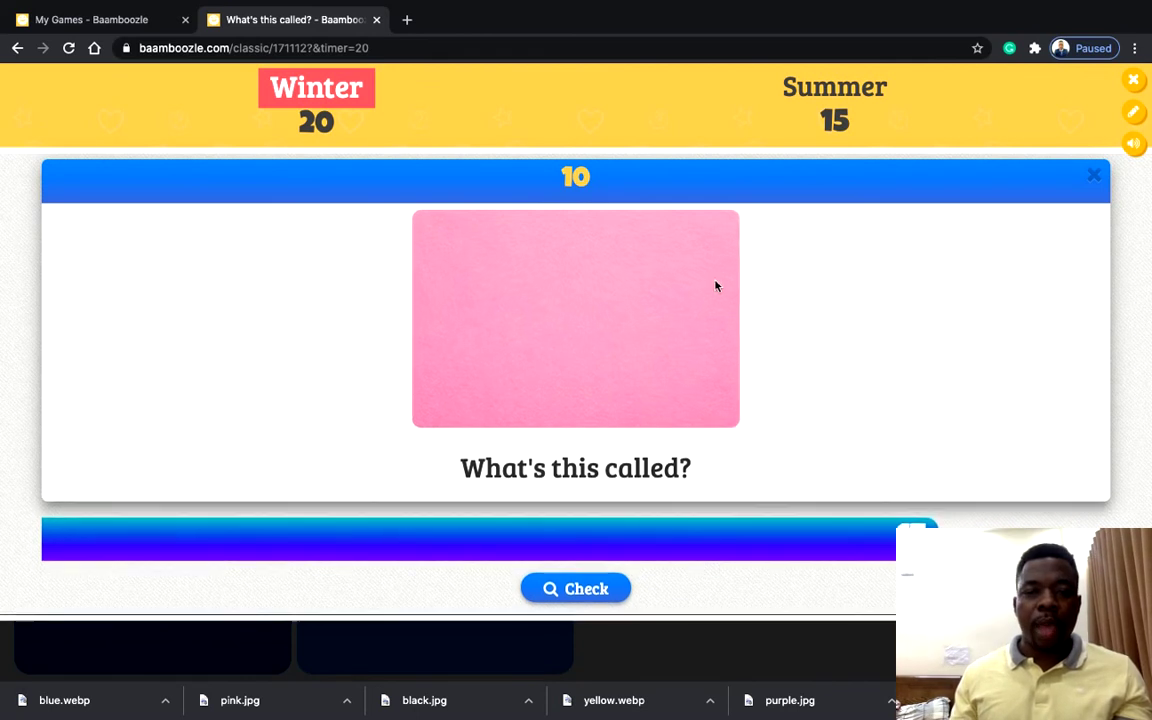
{"action": "left_click", "coordinate": [595, 589]}
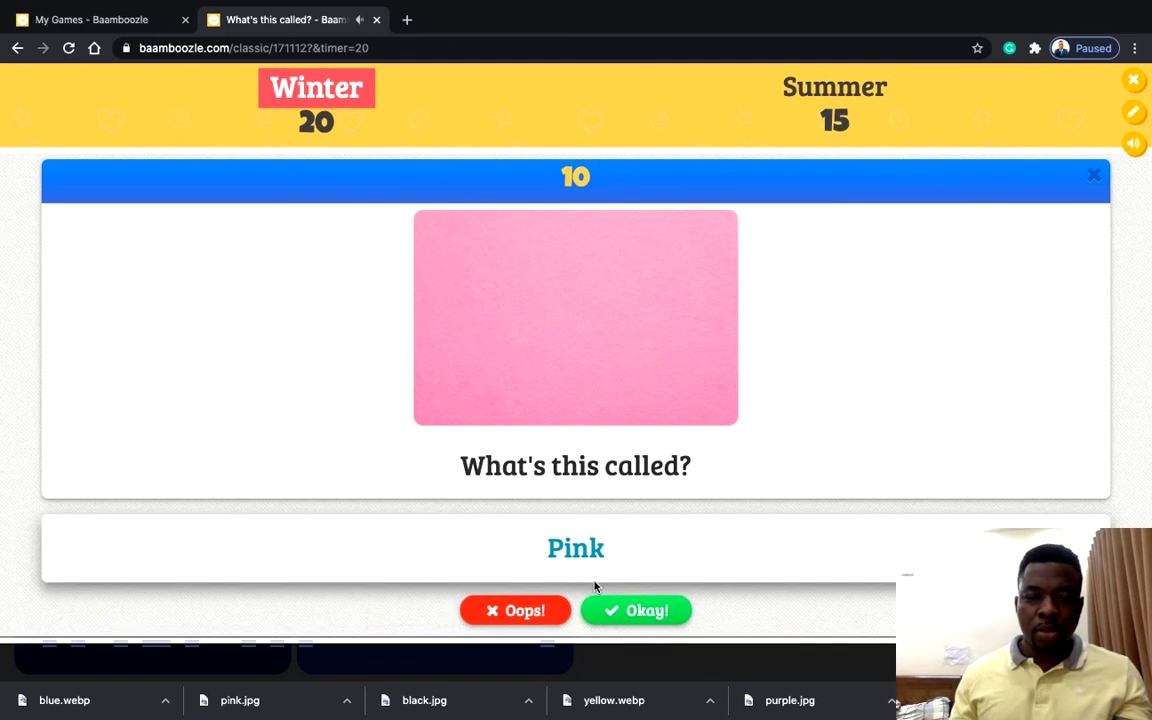
{"action": "left_click", "coordinate": [550, 612]}
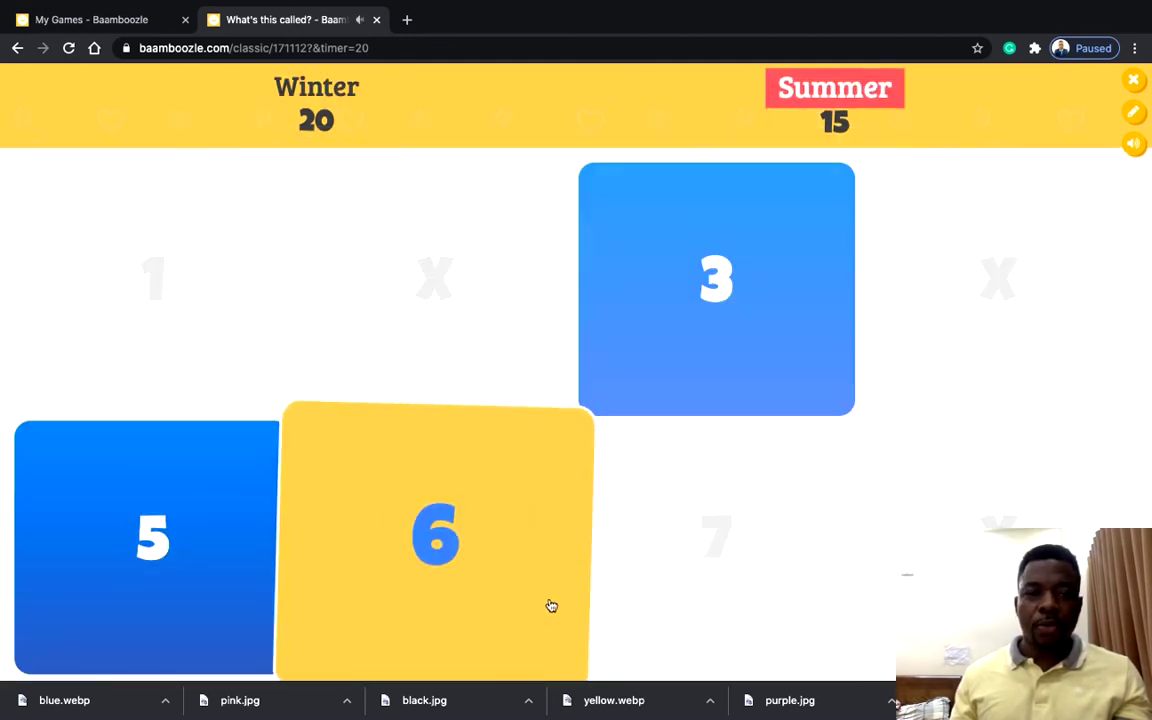
{"action": "left_click", "coordinate": [434, 566]}
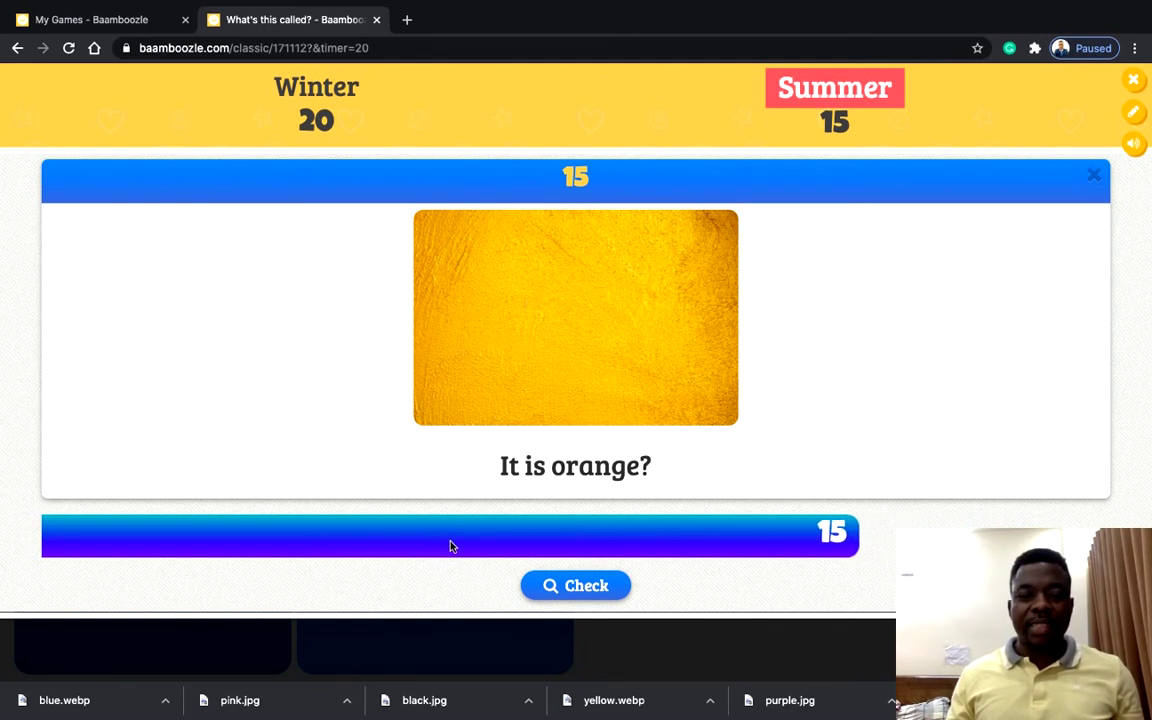
{"action": "left_click", "coordinate": [572, 590]}
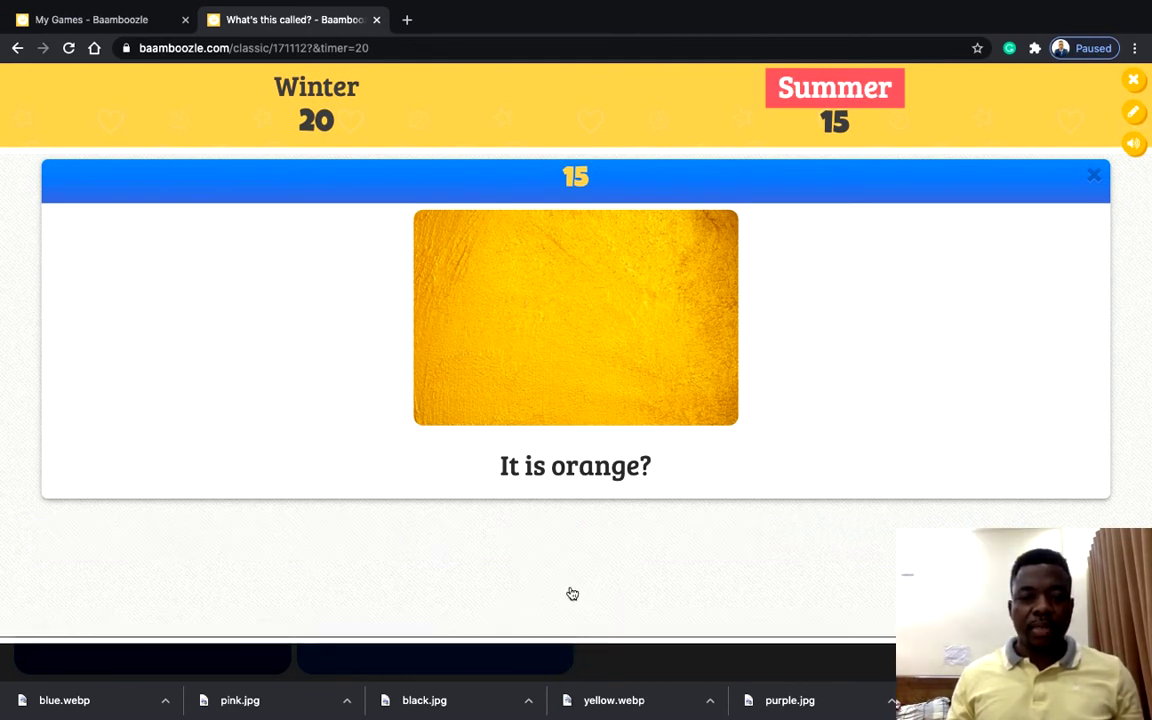
{"action": "left_click", "coordinate": [622, 610]}
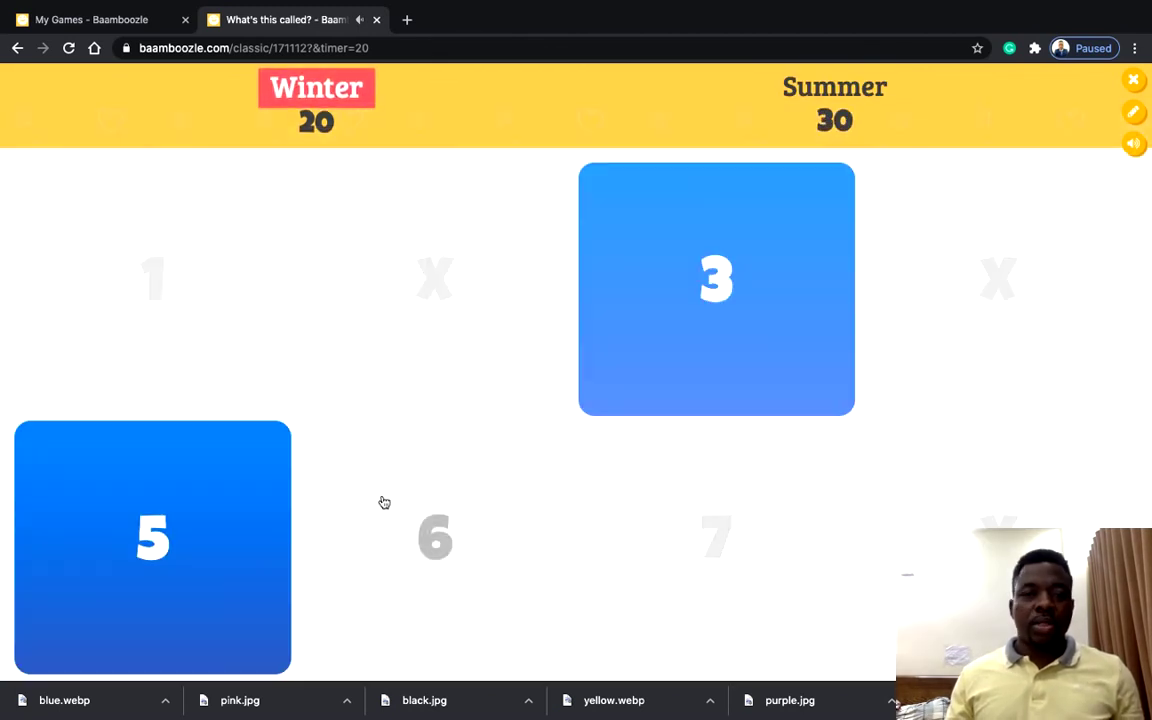
Step: Accept Winter's 20-point bonus on tile 3, then reveal Summer's tile 5
{"action": "left_click", "coordinate": [609, 352]}
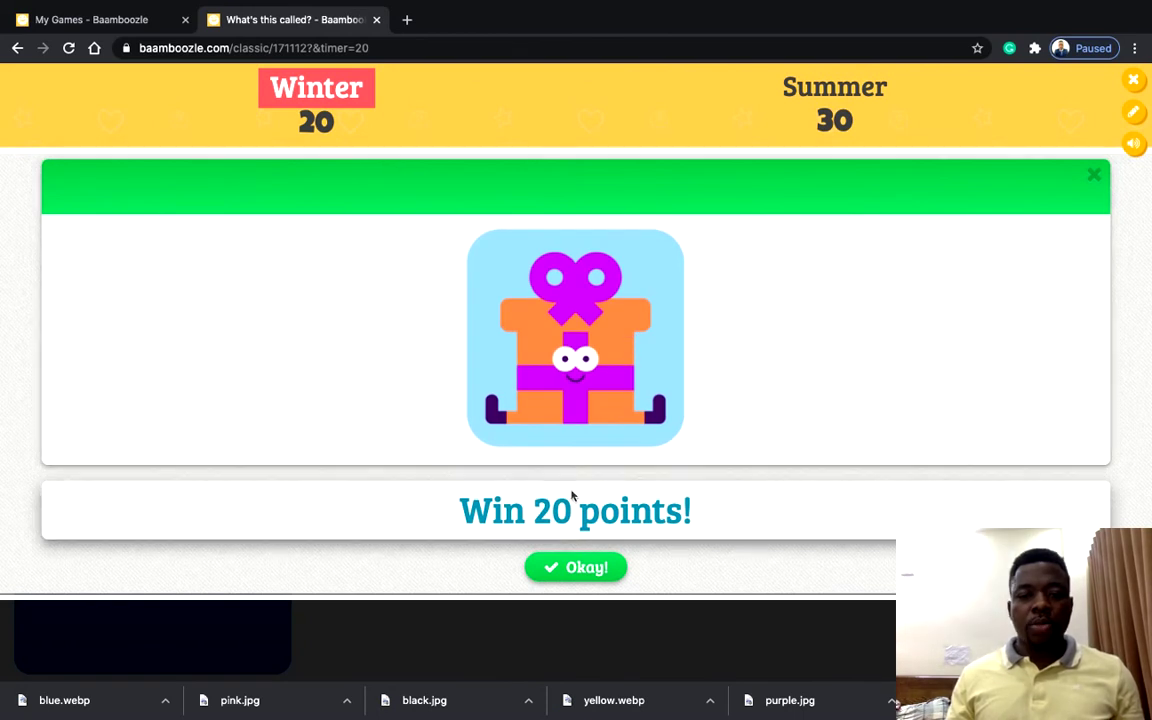
{"action": "left_click", "coordinate": [562, 567]}
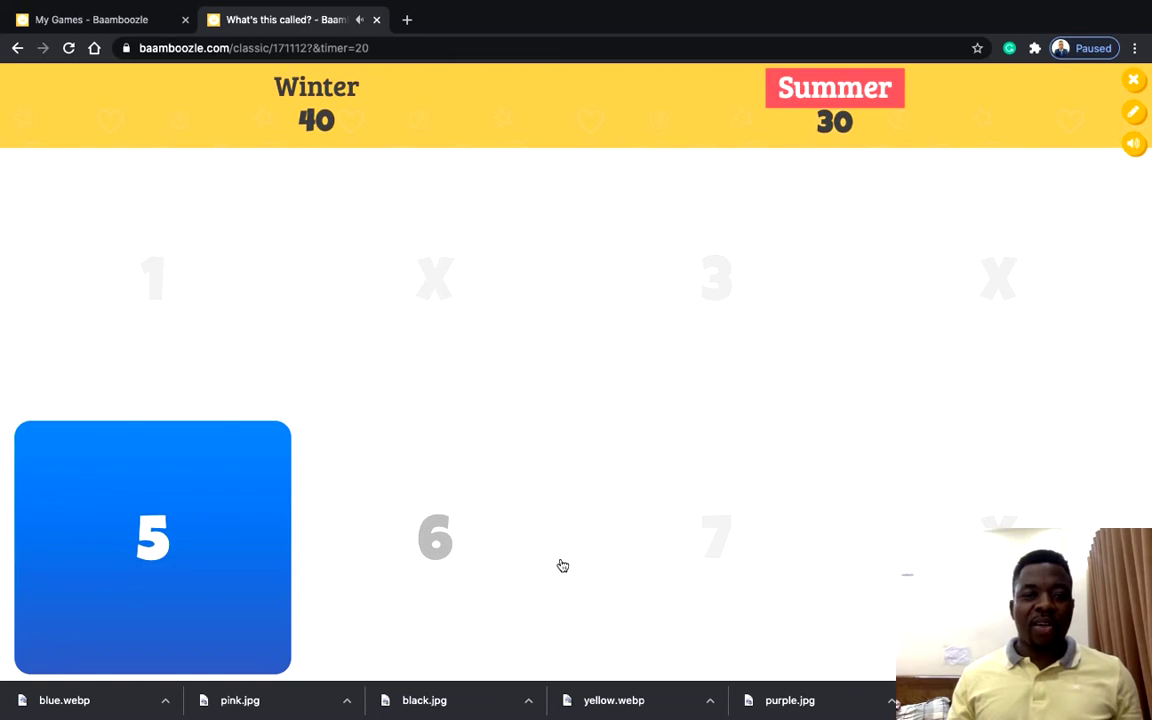
{"action": "left_click", "coordinate": [208, 483]}
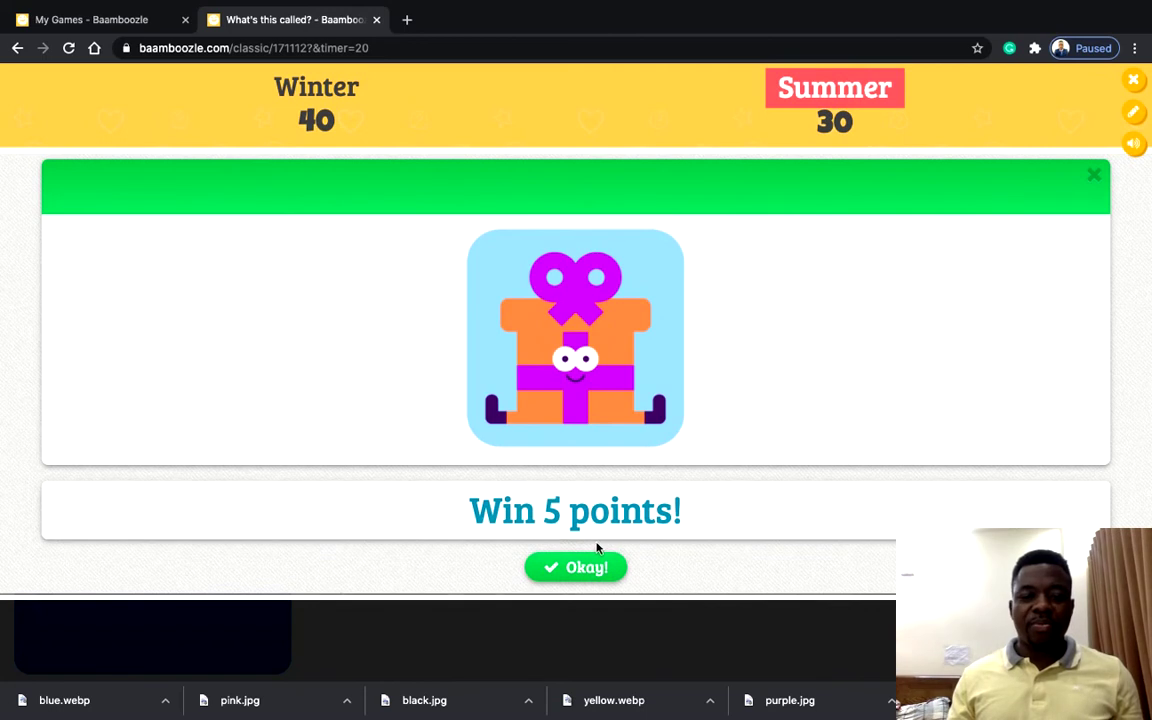
Step: Accept Summer's 5-point bonus, ending the game with Winter winning 40 to 35
{"action": "left_click", "coordinate": [572, 578]}
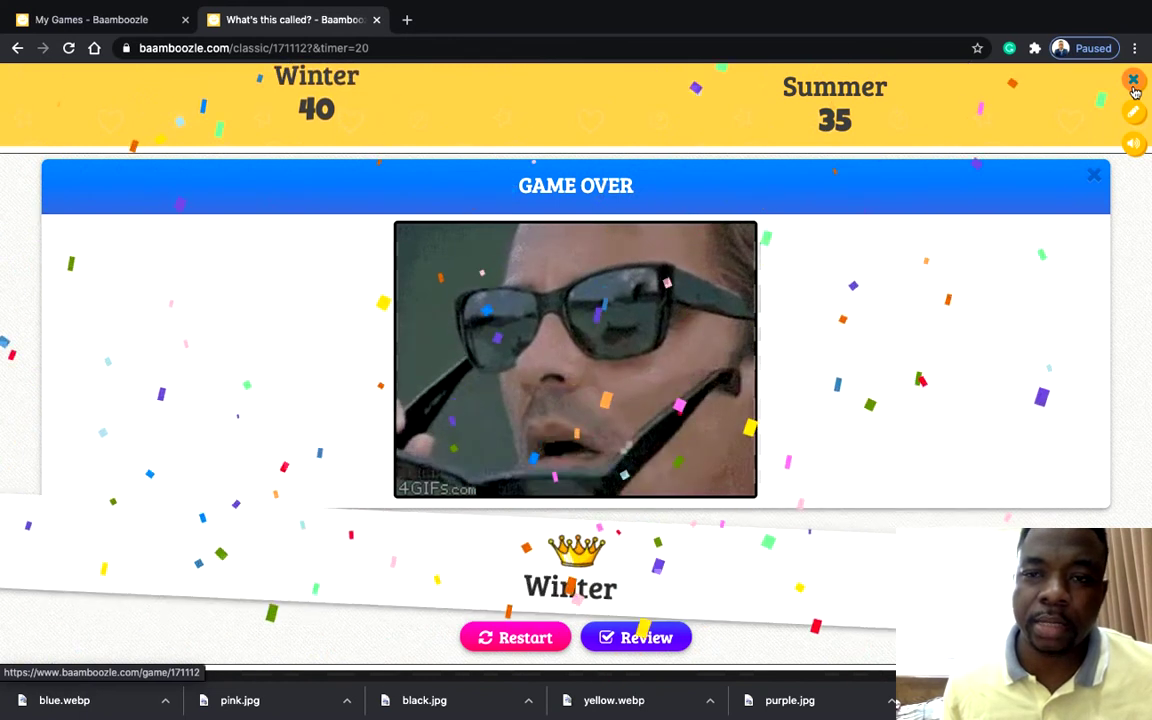
Step: Exit the game-over screen to the Game Preview page and scroll through it
{"action": "left_click", "coordinate": [1135, 88]}
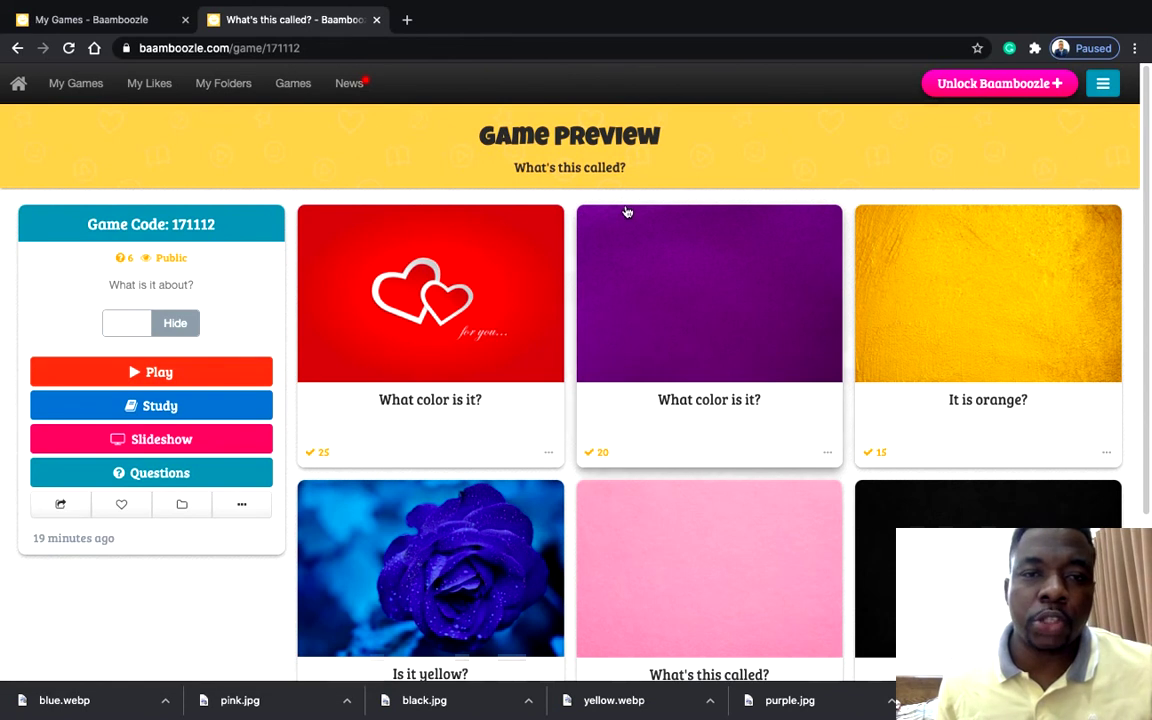
{"action": "scroll", "coordinate": [625, 211], "scroll_direction": "down", "scroll_amount": 1}
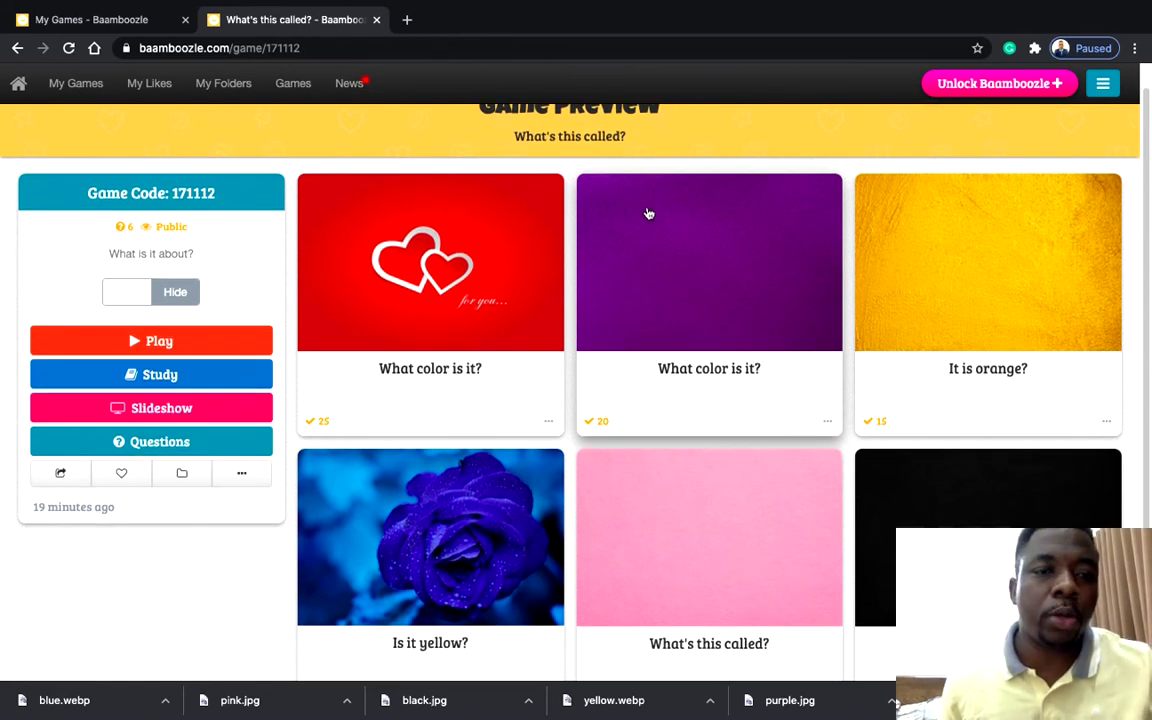
{"action": "scroll", "coordinate": [649, 217], "scroll_direction": "down", "scroll_amount": 1}
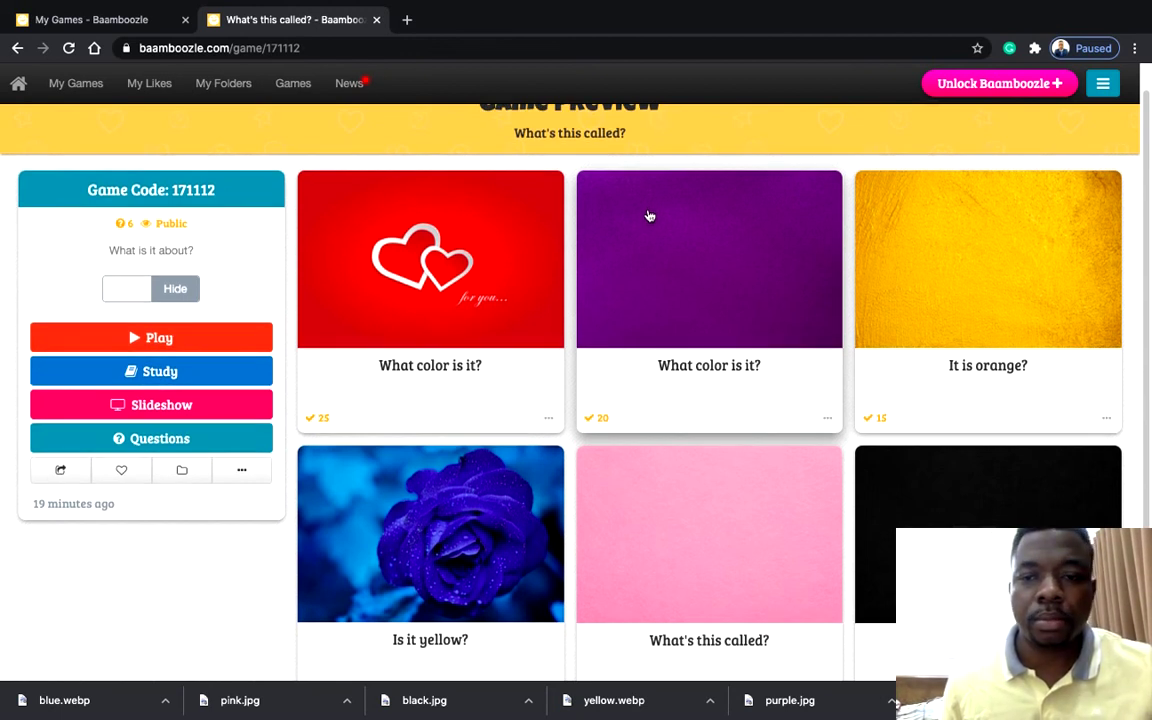
{"action": "scroll", "coordinate": [651, 215], "scroll_direction": "down", "scroll_amount": 1}
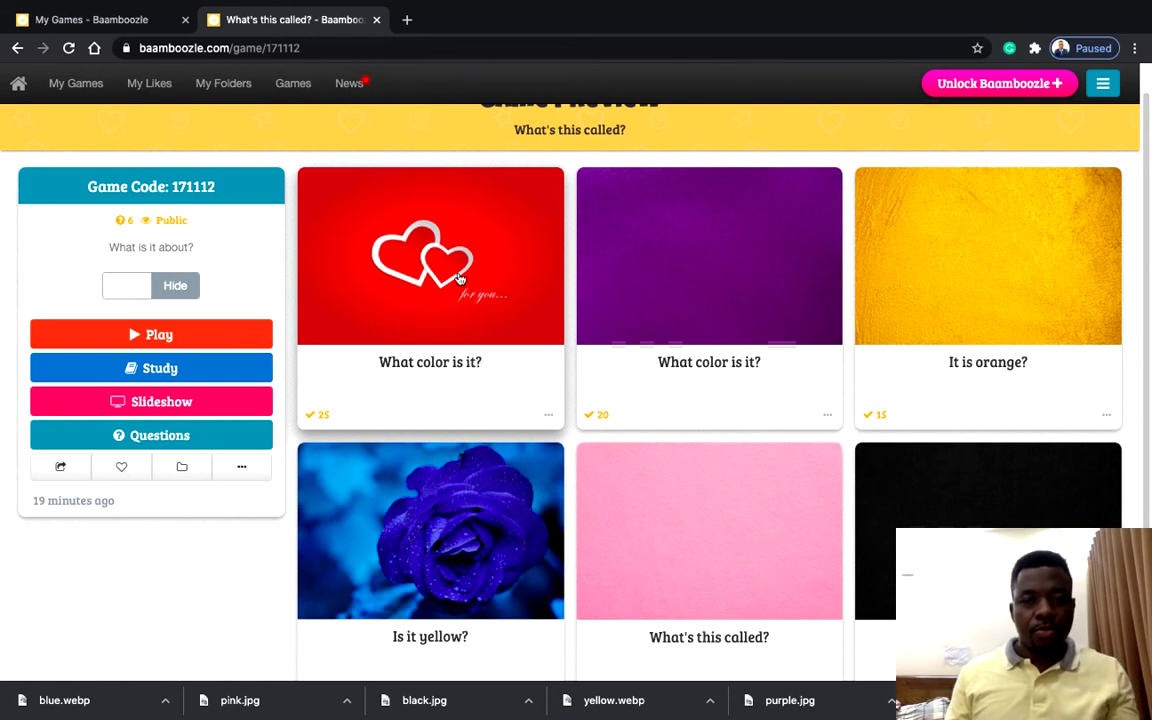
{"action": "scroll", "coordinate": [516, 272], "scroll_direction": "up", "scroll_amount": 1}
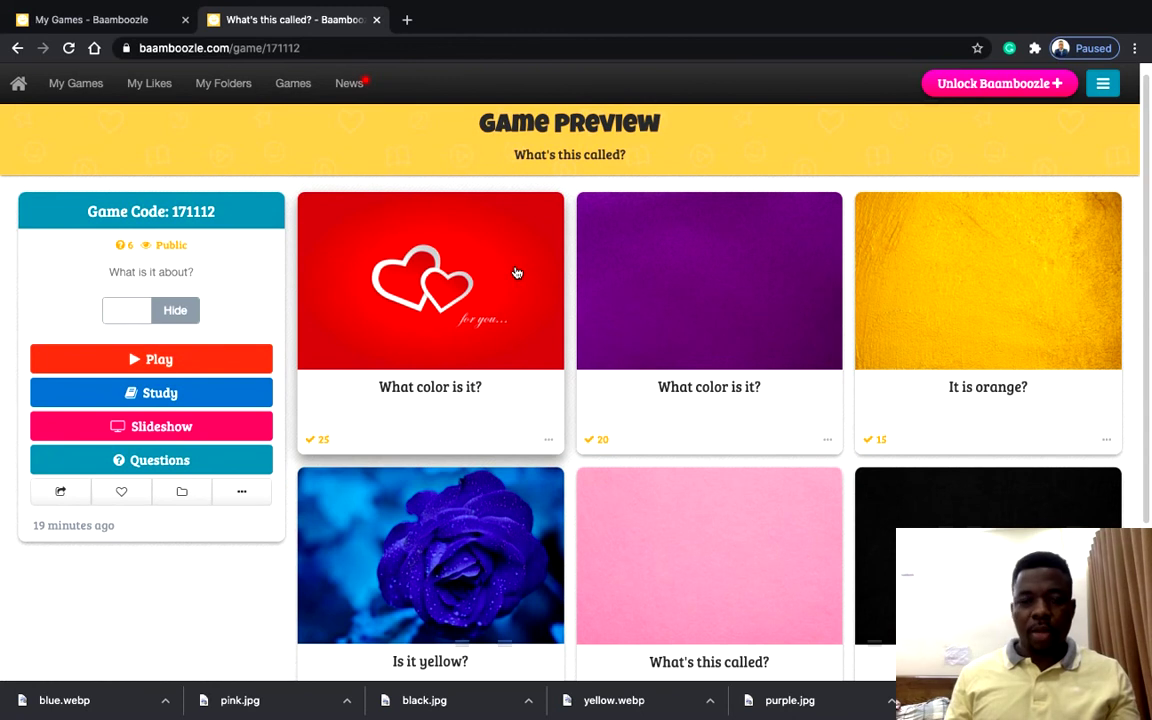
{"action": "scroll", "coordinate": [515, 274], "scroll_direction": "down", "scroll_amount": 1}
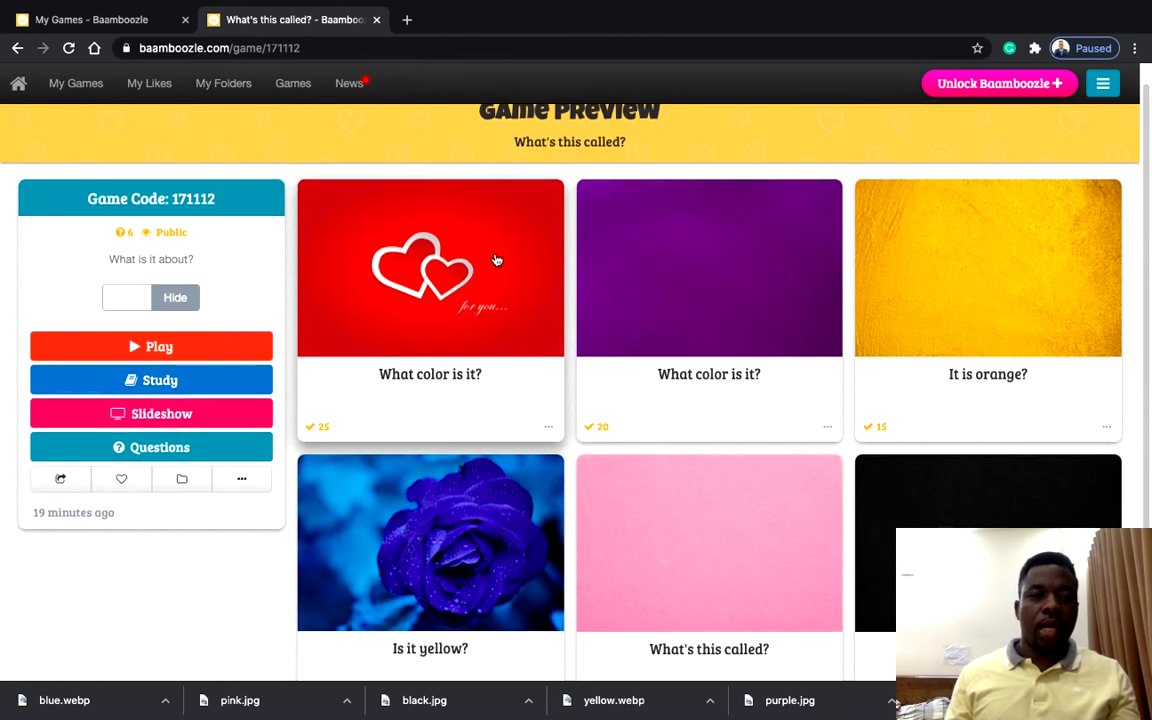
Step: Close the Baamboozle browser tab and bring up the screen recorder controls
{"action": "mouse_move", "coordinate": [326, 8]}
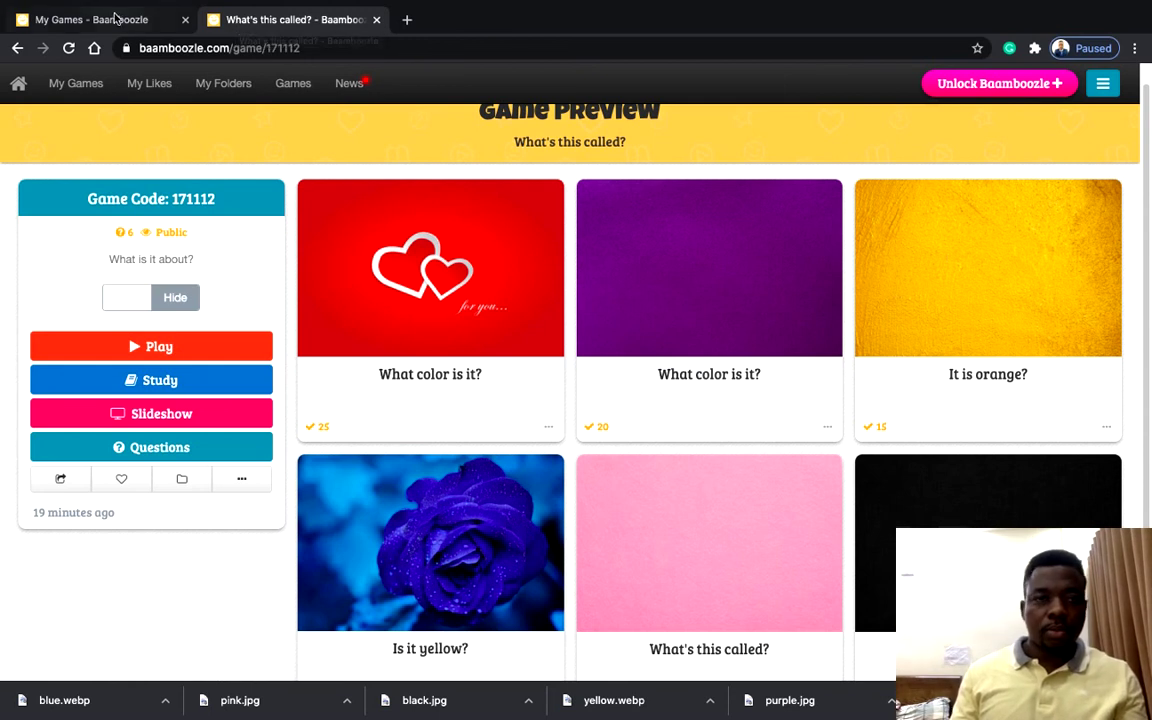
{"action": "left_click", "coordinate": [377, 19]}
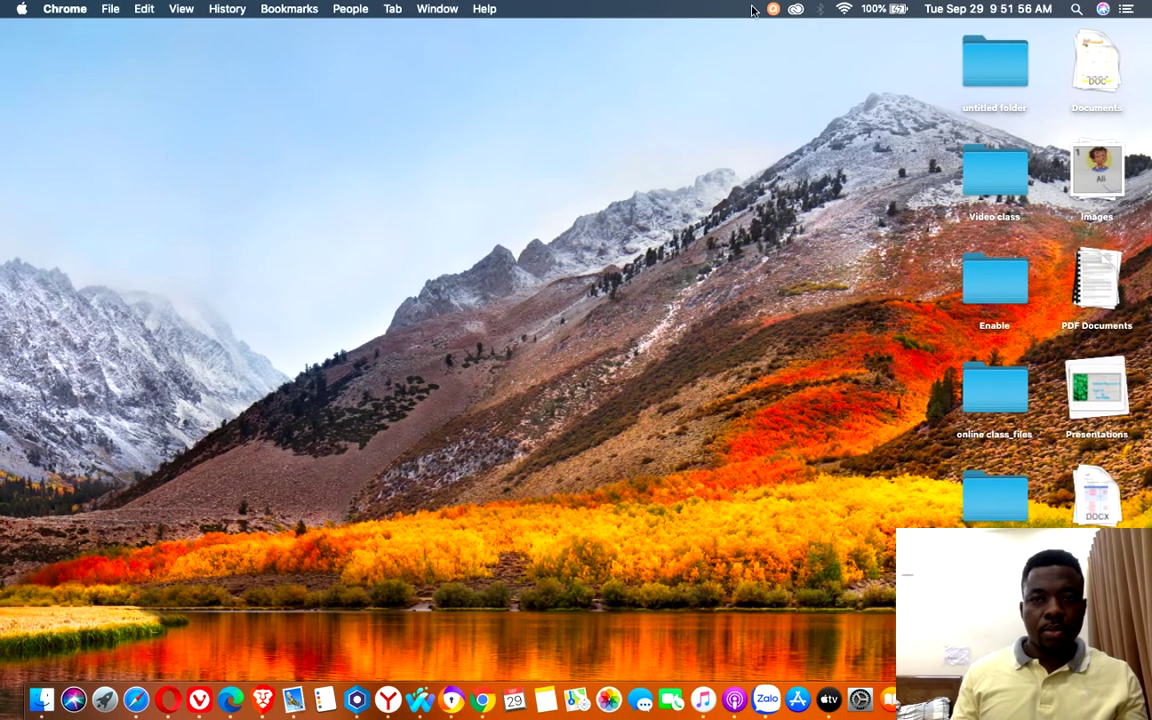
{"action": "left_click", "coordinate": [732, 8]}
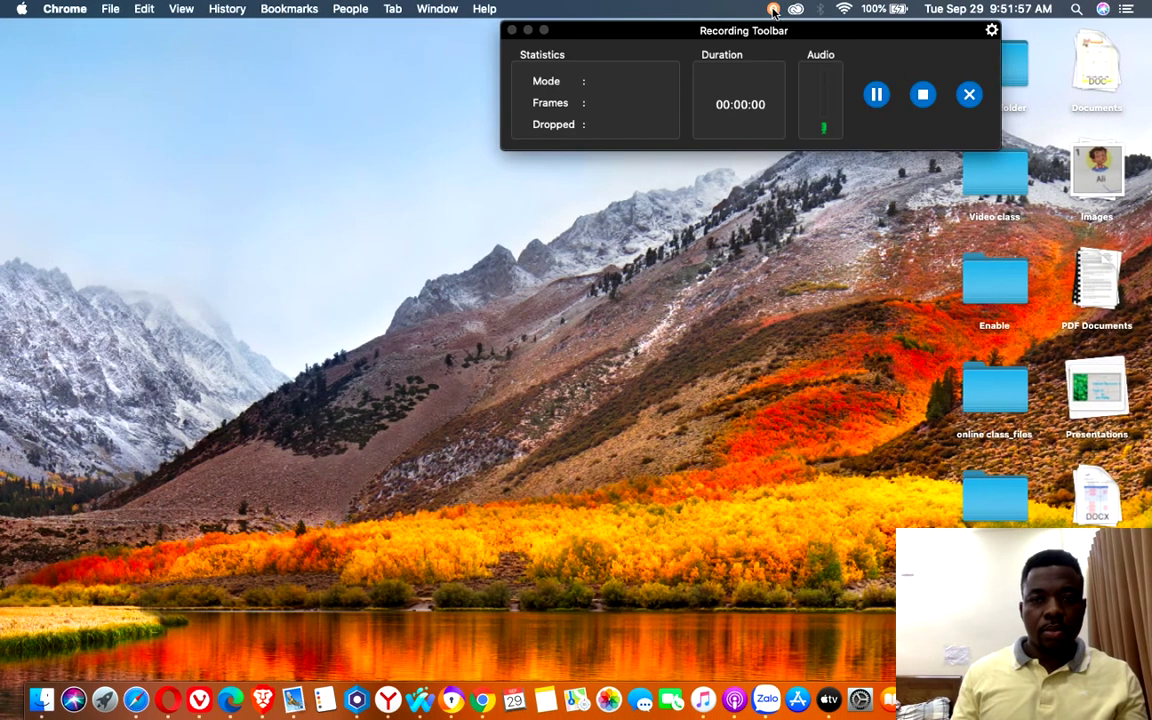